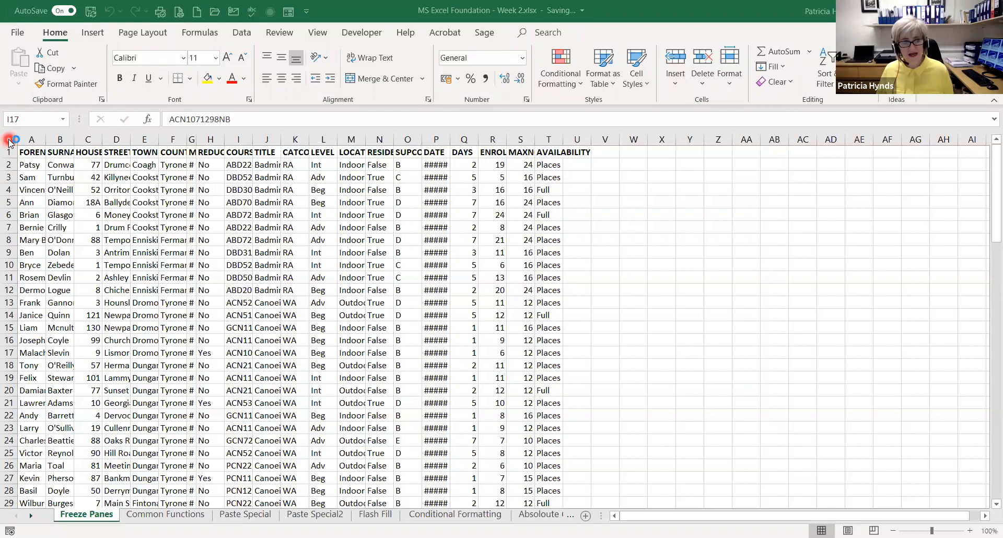
AutoFit the width of all columns on the Freeze Panes sheet to their contents
{"action": "left_click", "coordinate": [10, 140]}
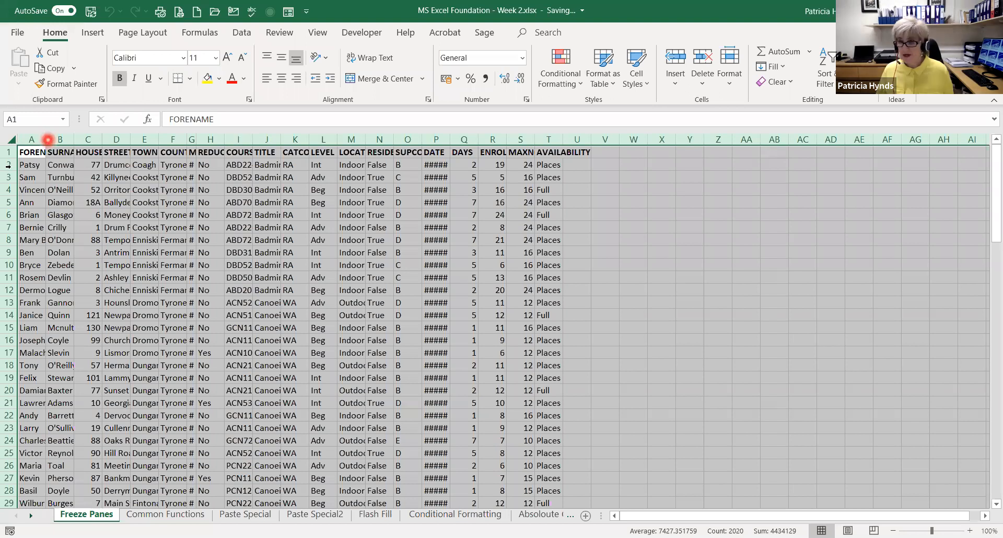
{"action": "double_click", "coordinate": [46, 140]}
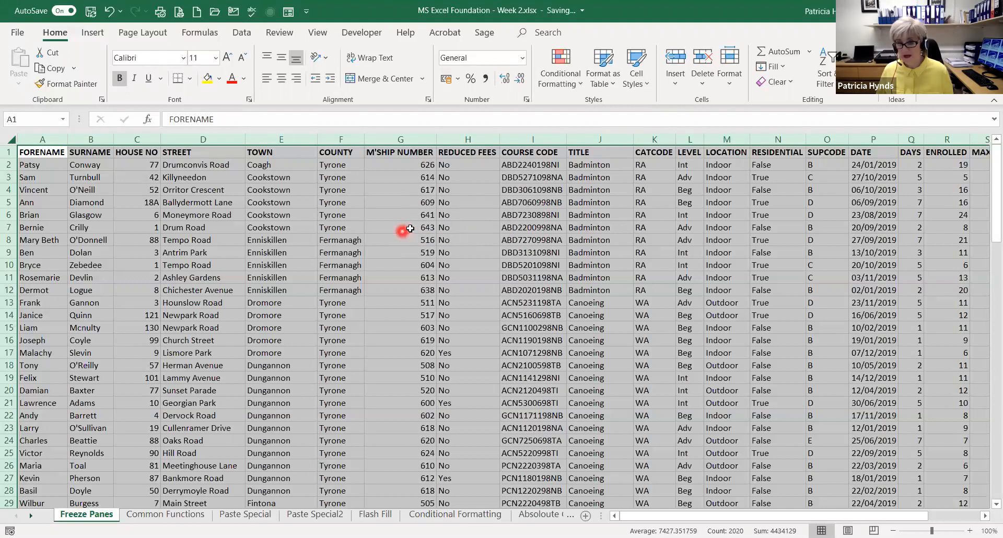
Examine the membership list across to its last columns and down its rows, checking whether the headings stay in view
{"action": "left_click", "coordinate": [647, 518]}
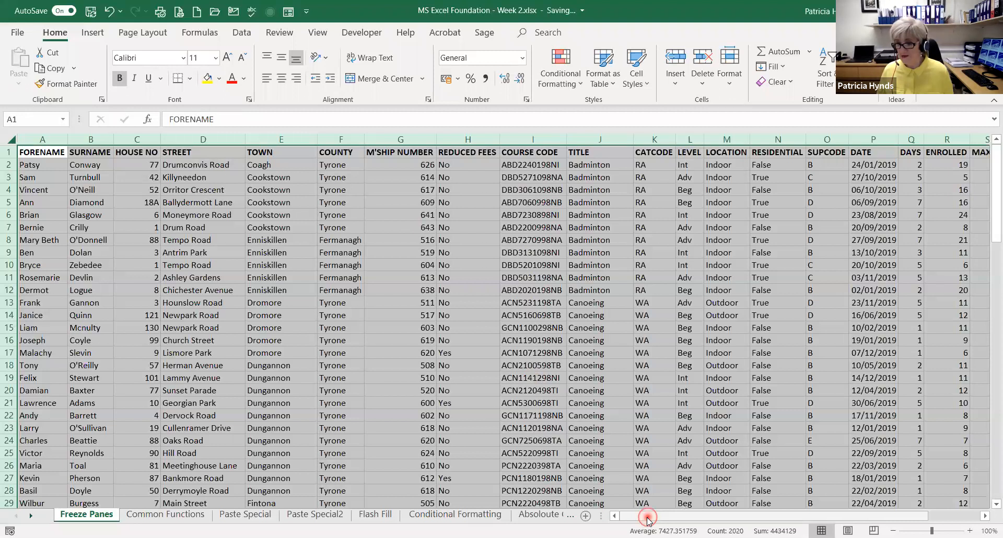
{"action": "left_click_drag", "start_coordinate": [647, 518], "coordinate": [779, 499]}
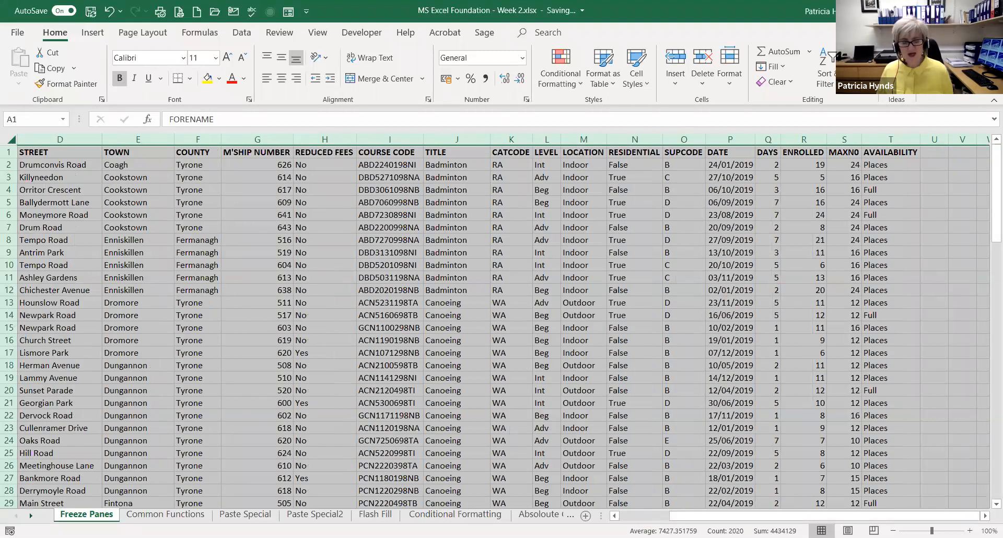
{"action": "left_click_drag", "start_coordinate": [778, 516], "coordinate": [648, 516]}
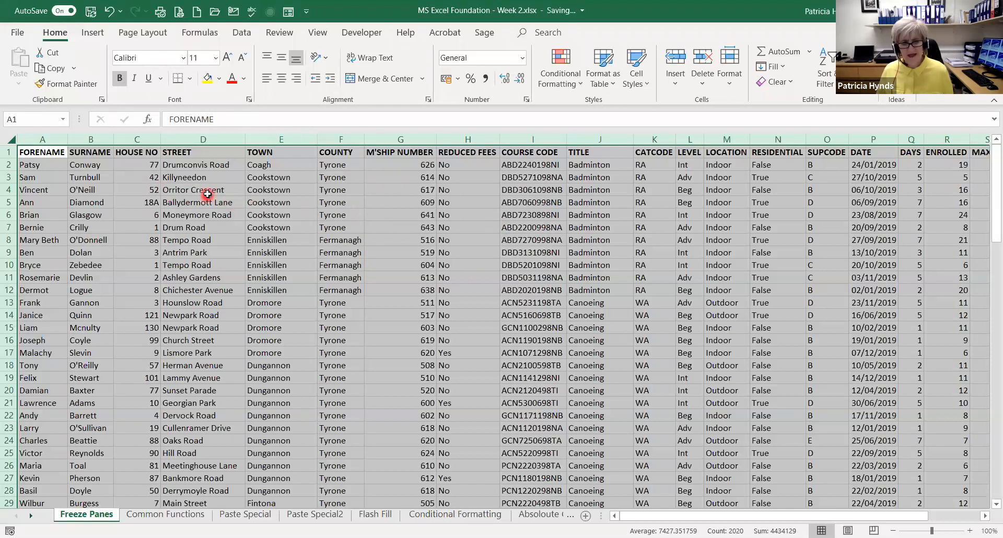
{"action": "scroll", "coordinate": [212, 195], "scroll_direction": "down", "scroll_amount": 2}
{"action": "scroll", "coordinate": [215, 195], "scroll_direction": "down", "scroll_amount": 7}
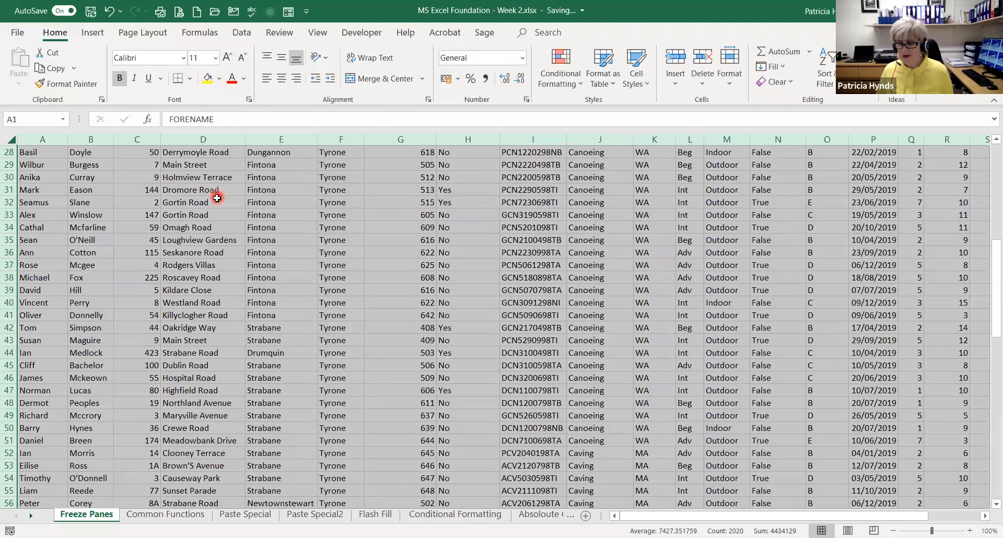
{"action": "scroll", "coordinate": [216, 198], "scroll_direction": "down", "scroll_amount": 6}
{"action": "scroll", "coordinate": [217, 198], "scroll_direction": "down", "scroll_amount": 5}
{"action": "scroll", "coordinate": [217, 197], "scroll_direction": "up", "scroll_amount": 19}
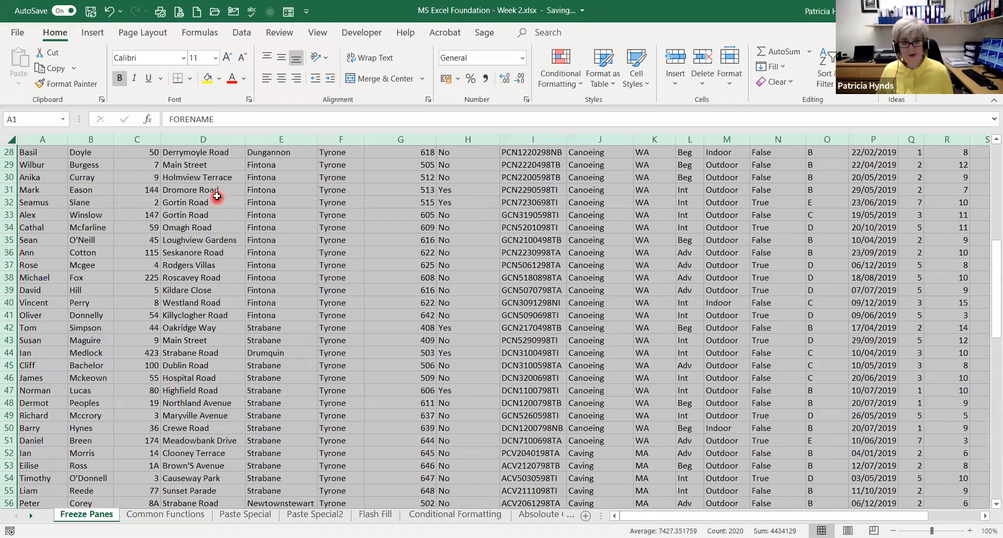
{"action": "scroll", "coordinate": [214, 200], "scroll_direction": "up", "scroll_amount": 1}
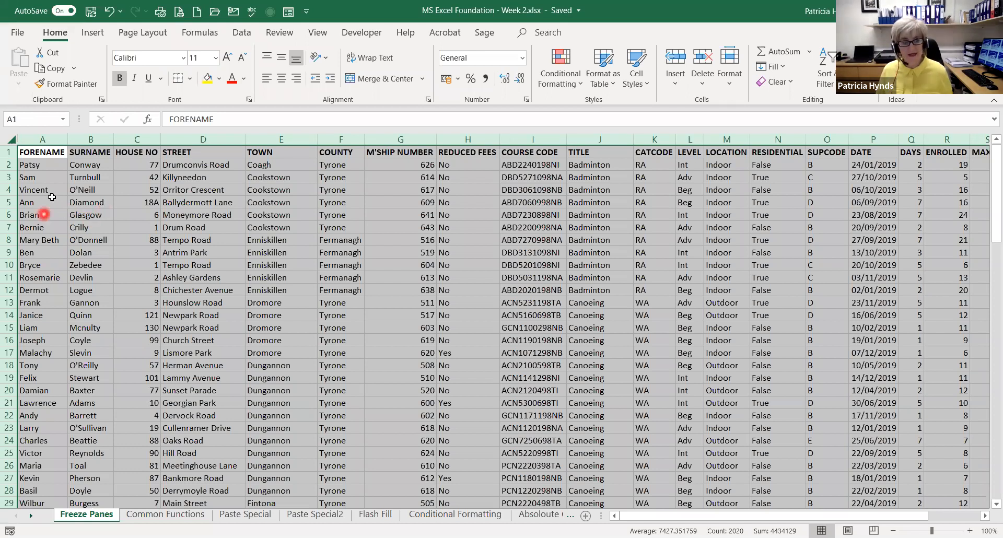
Freeze the heading row by applying Freeze Panes with row 2 selected
{"action": "left_click", "coordinate": [7, 165]}
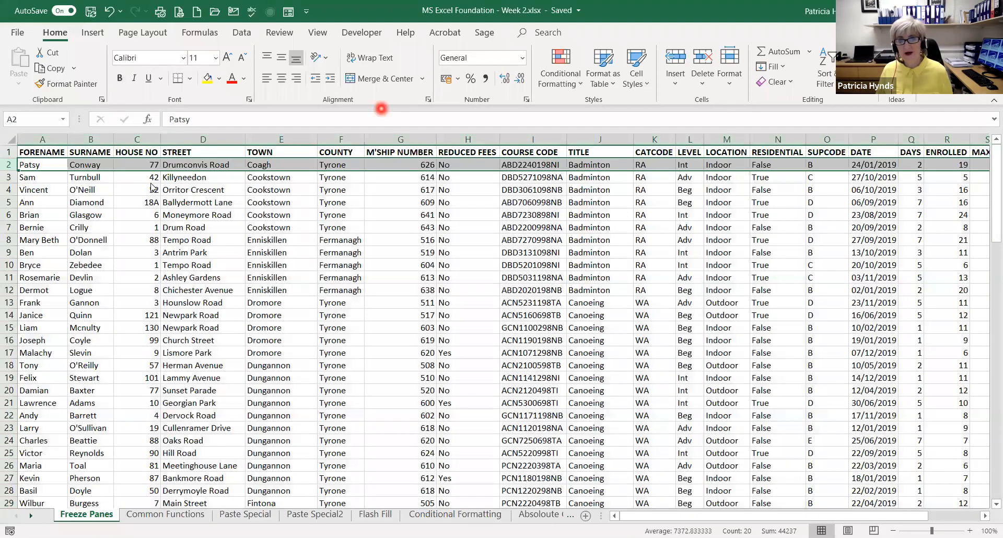
{"action": "left_click", "coordinate": [316, 33]}
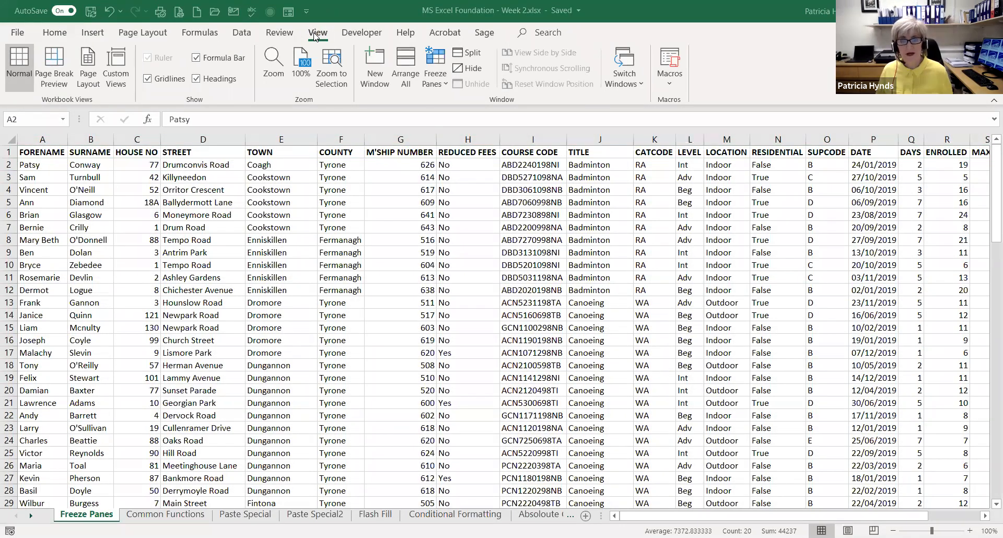
{"action": "left_click", "coordinate": [433, 79]}
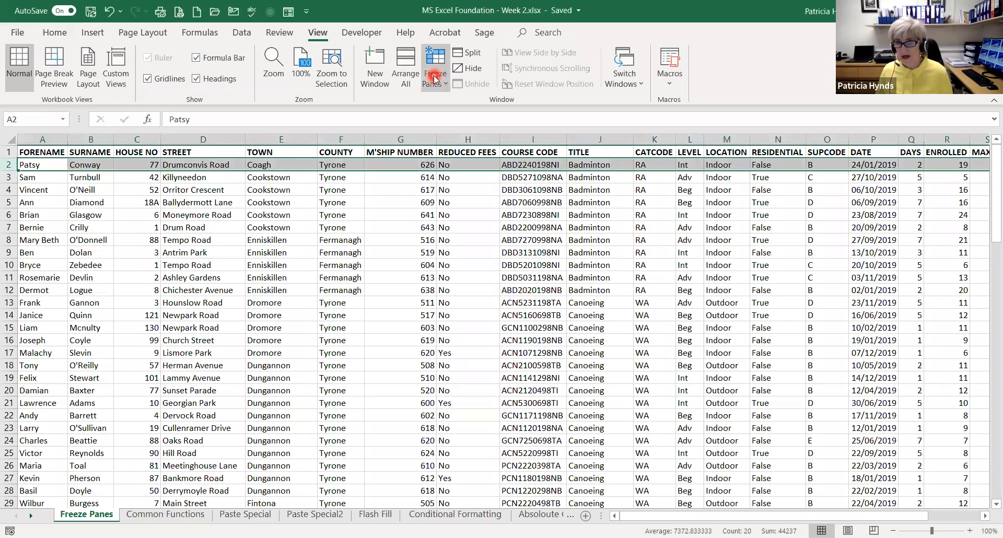
{"action": "left_click", "coordinate": [436, 80]}
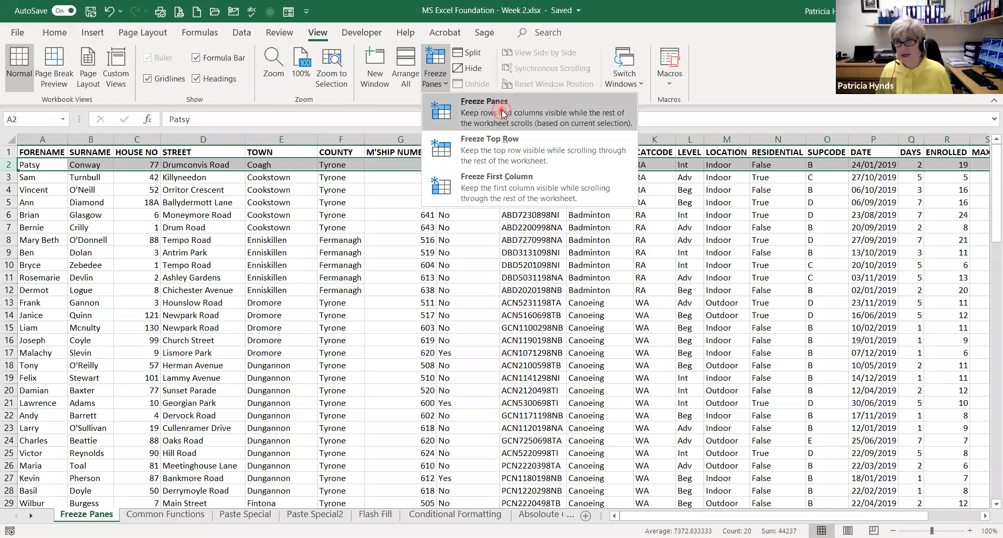
{"action": "left_click", "coordinate": [471, 232]}
Look down through the member records to check the frozen heading row against the data, and return to the first record
{"action": "scroll", "coordinate": [471, 233], "scroll_direction": "down", "scroll_amount": 2}
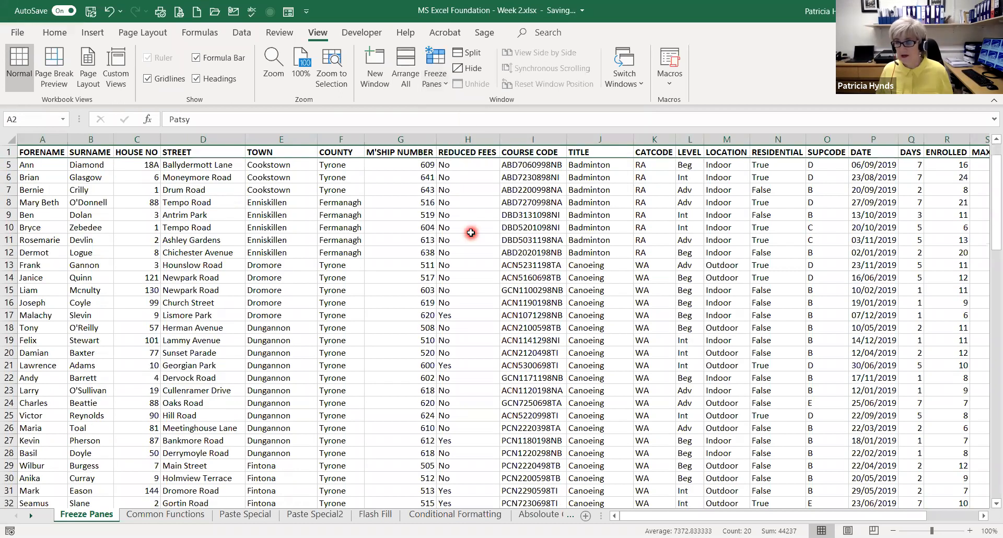
{"action": "scroll", "coordinate": [470, 232], "scroll_direction": "down", "scroll_amount": 8}
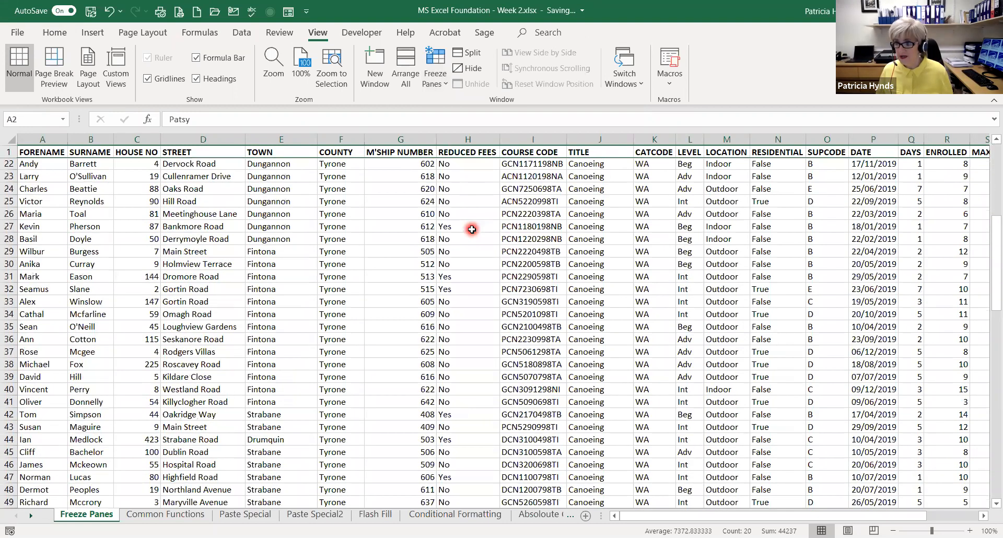
{"action": "scroll", "coordinate": [472, 225], "scroll_direction": "down", "scroll_amount": 2}
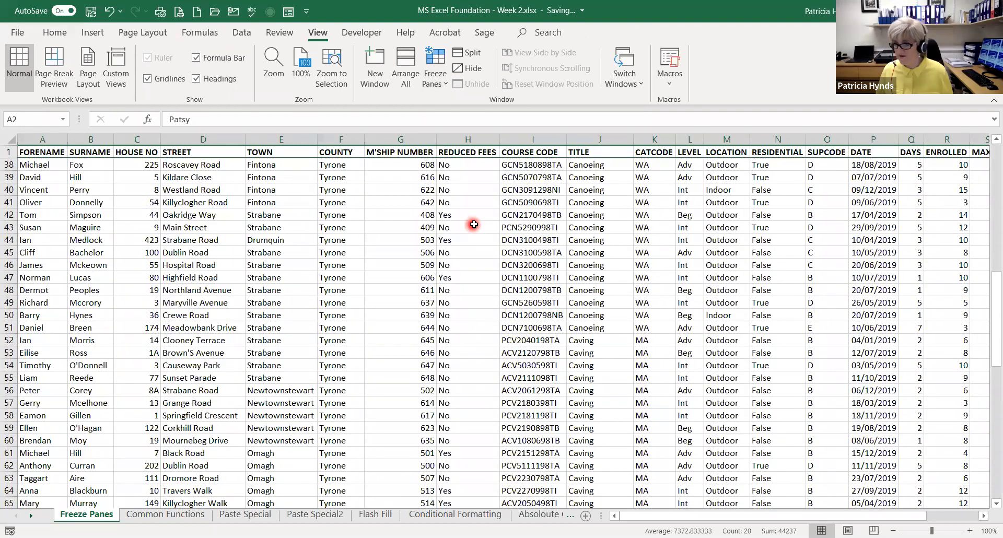
{"action": "scroll", "coordinate": [473, 224], "scroll_direction": "down", "scroll_amount": 11}
{"action": "scroll", "coordinate": [476, 219], "scroll_direction": "down", "scroll_amount": 3}
{"action": "scroll", "coordinate": [477, 216], "scroll_direction": "up", "scroll_amount": 15}
{"action": "scroll", "coordinate": [452, 210], "scroll_direction": "up", "scroll_amount": 11}
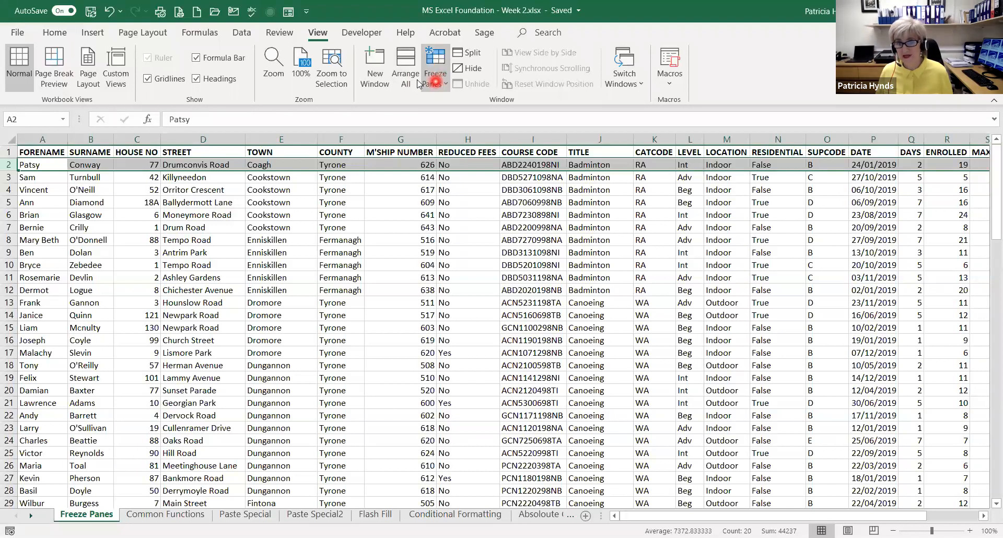
Unfreeze the panes that hold the heading row
{"action": "left_click", "coordinate": [434, 78]}
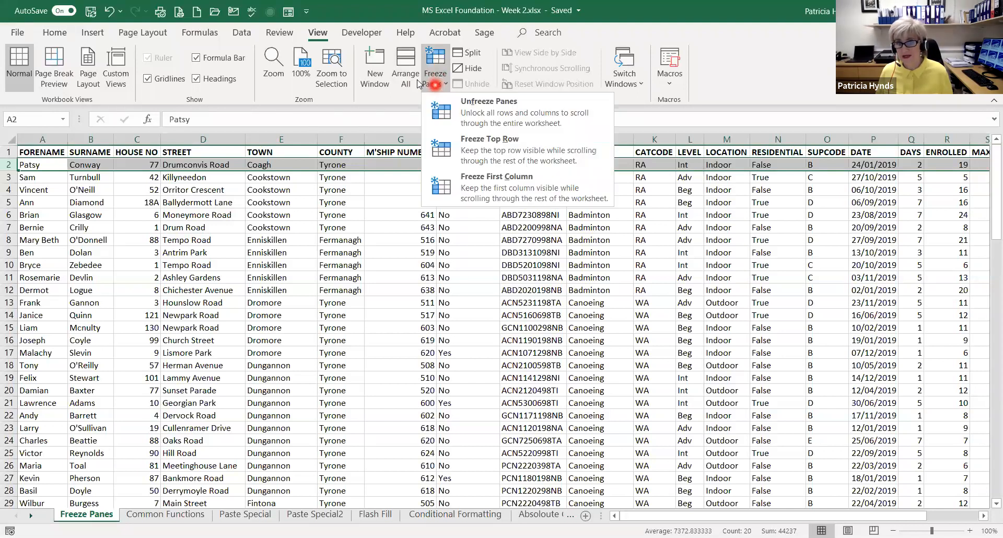
{"action": "left_click", "coordinate": [479, 112]}
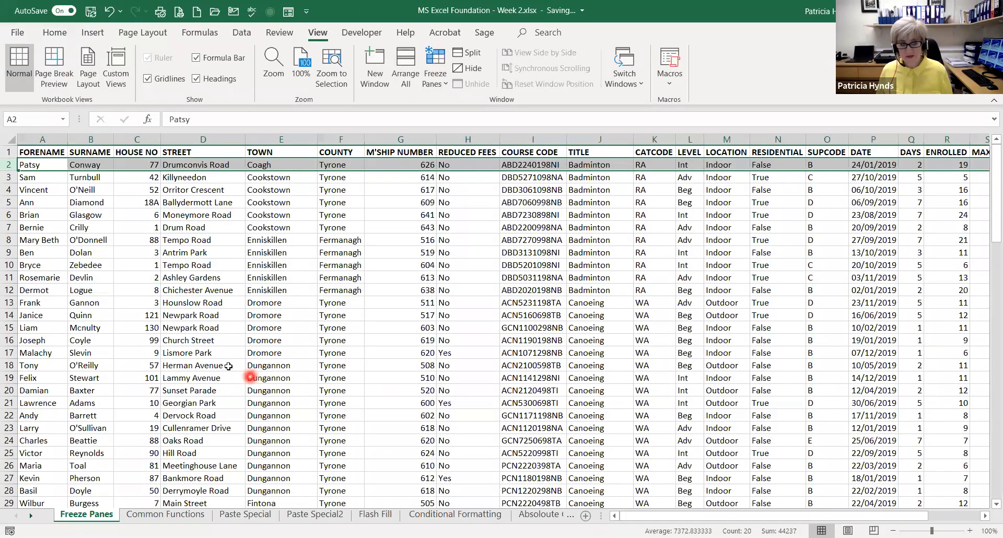
Examine the sheet across to the Availability column, checking whether the Forename and Surname columns stay in view
{"action": "left_click", "coordinate": [984, 515]}
{"action": "left_click", "coordinate": [984, 516]}
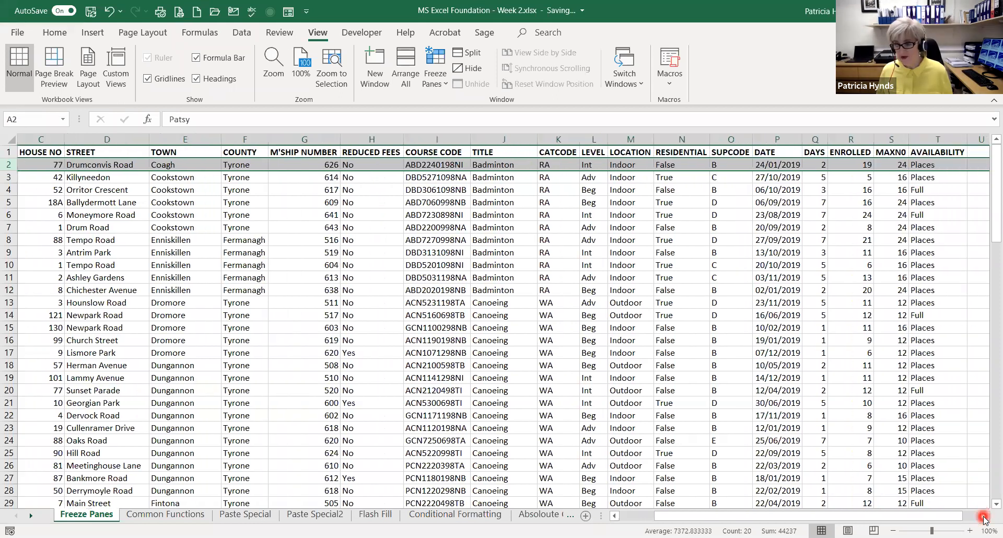
{"action": "left_click", "coordinate": [984, 516]}
{"action": "left_click", "coordinate": [984, 516]}
{"action": "left_click", "coordinate": [984, 516]}
{"action": "left_click", "coordinate": [984, 516]}
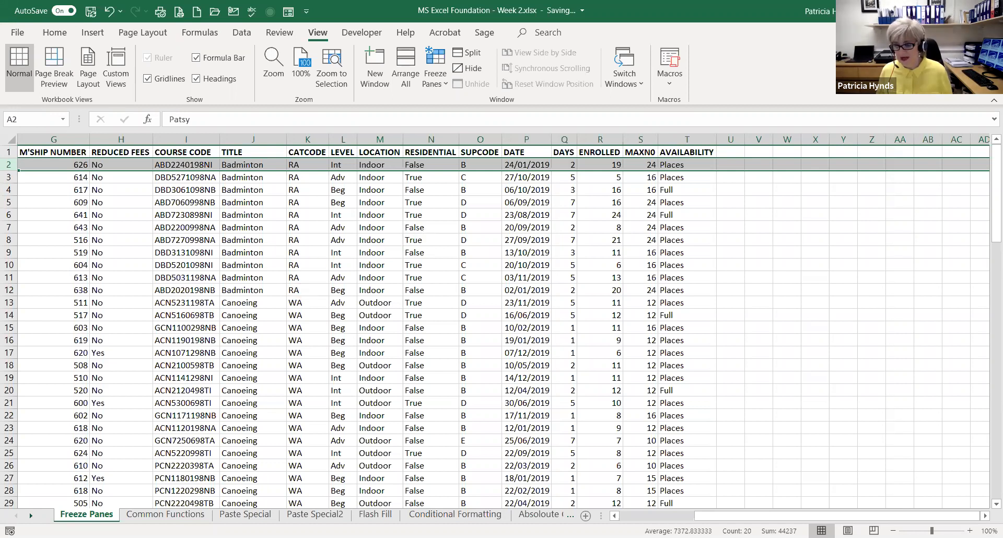
{"action": "left_click", "coordinate": [613, 516]}
{"action": "left_click", "coordinate": [612, 517]}
{"action": "left_click", "coordinate": [612, 517]}
{"action": "left_click", "coordinate": [612, 517]}
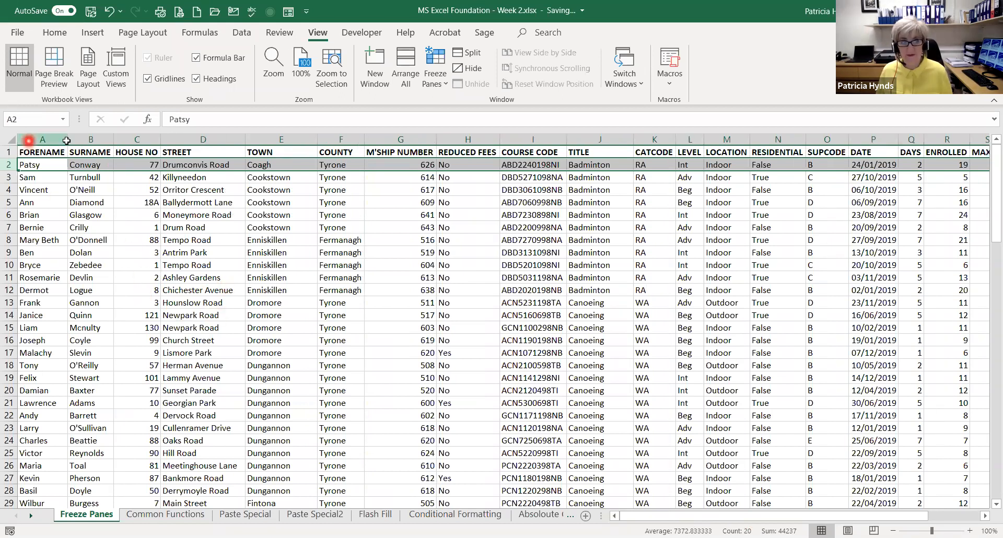
Freeze the Forename and Surname columns by applying Freeze Panes with column C selected
{"action": "left_click_drag", "start_coordinate": [30, 140], "coordinate": [67, 139]}
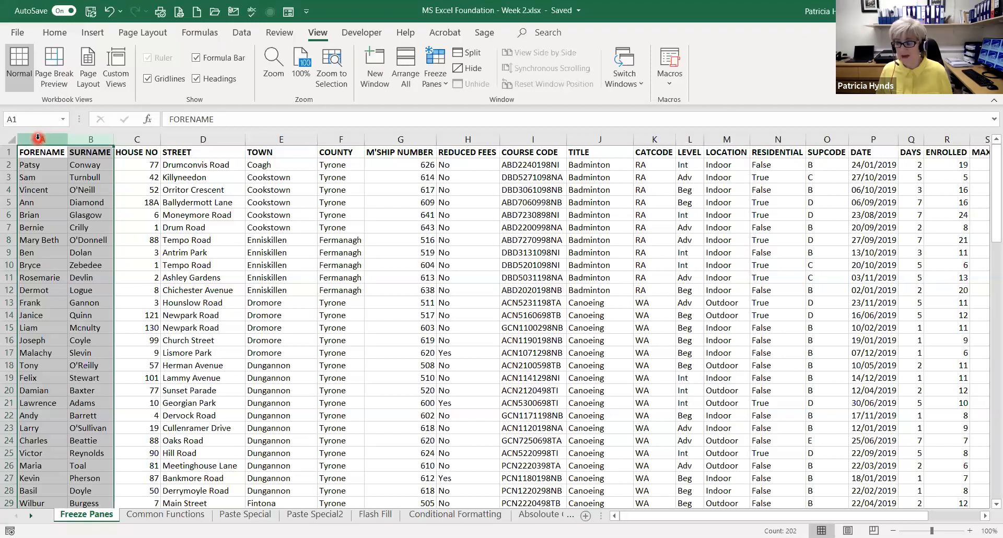
{"action": "left_click", "coordinate": [131, 138]}
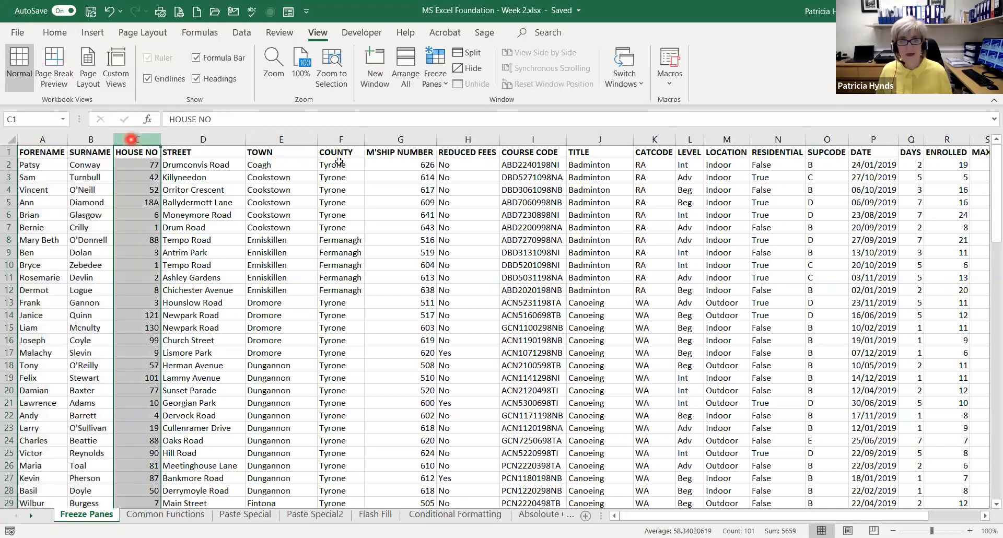
{"action": "left_click", "coordinate": [314, 34]}
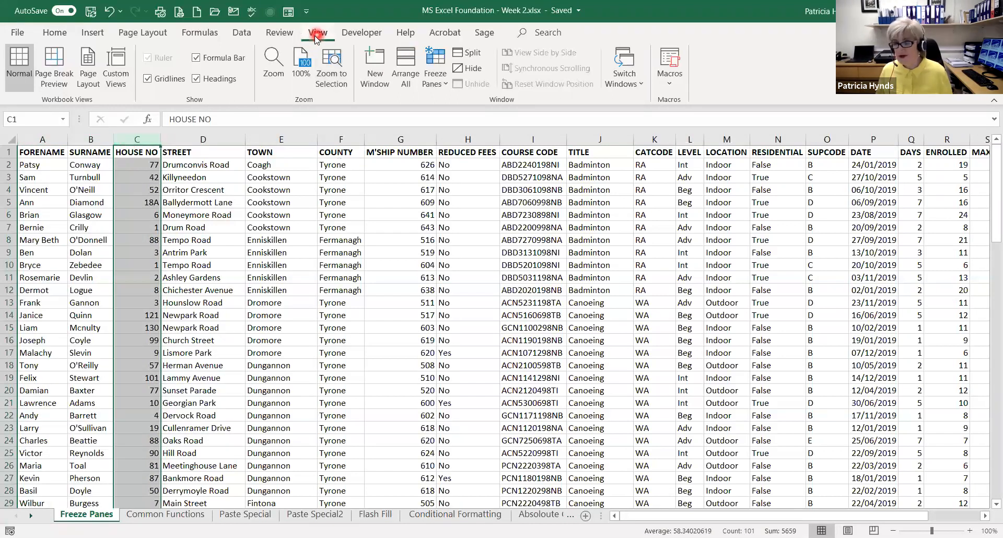
{"action": "left_click", "coordinate": [442, 80]}
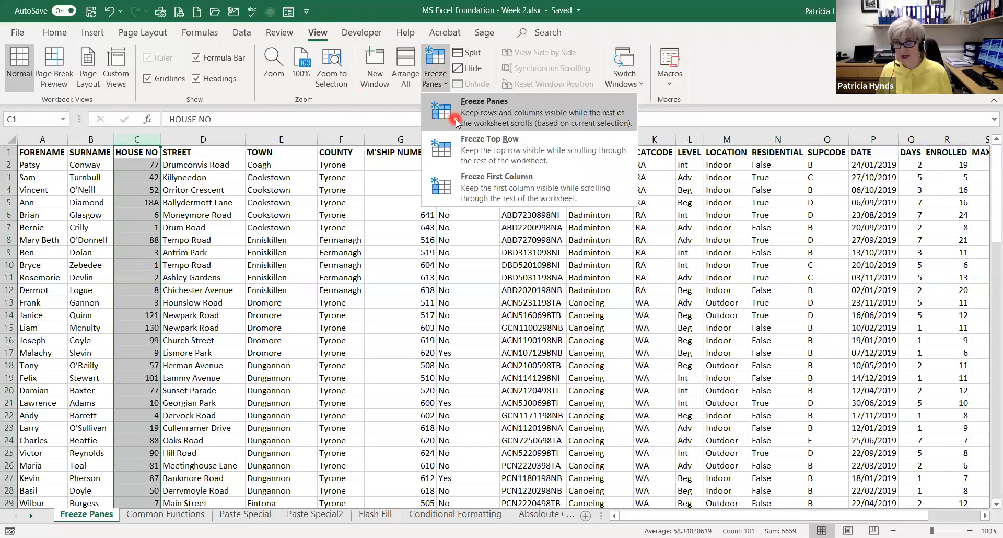
{"action": "left_click", "coordinate": [456, 122]}
Check the frozen name columns while viewing the sheet across past Availability, and check the heading row while viewing further down
{"action": "left_click", "coordinate": [985, 517]}
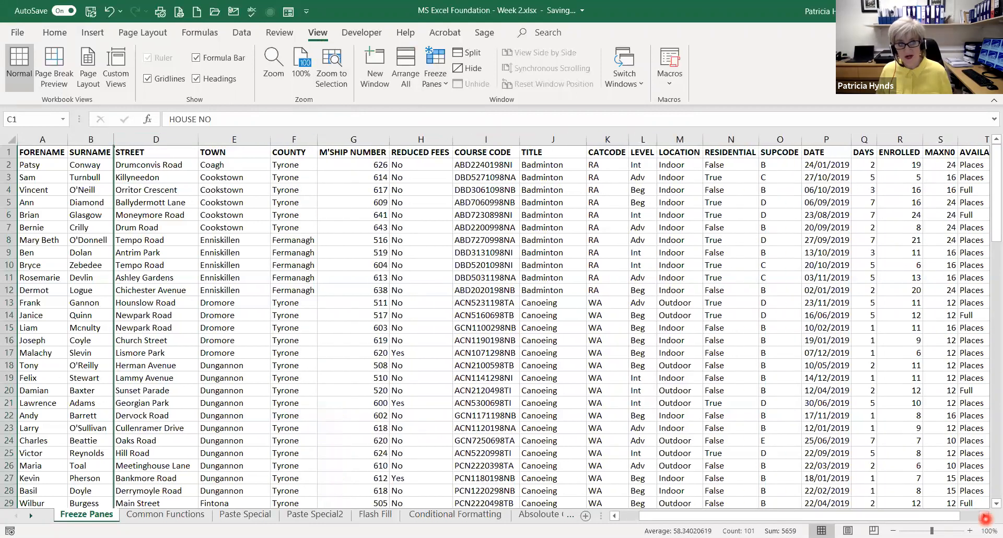
{"action": "left_click", "coordinate": [985, 517]}
{"action": "left_click", "coordinate": [985, 516]}
{"action": "left_click", "coordinate": [985, 517]}
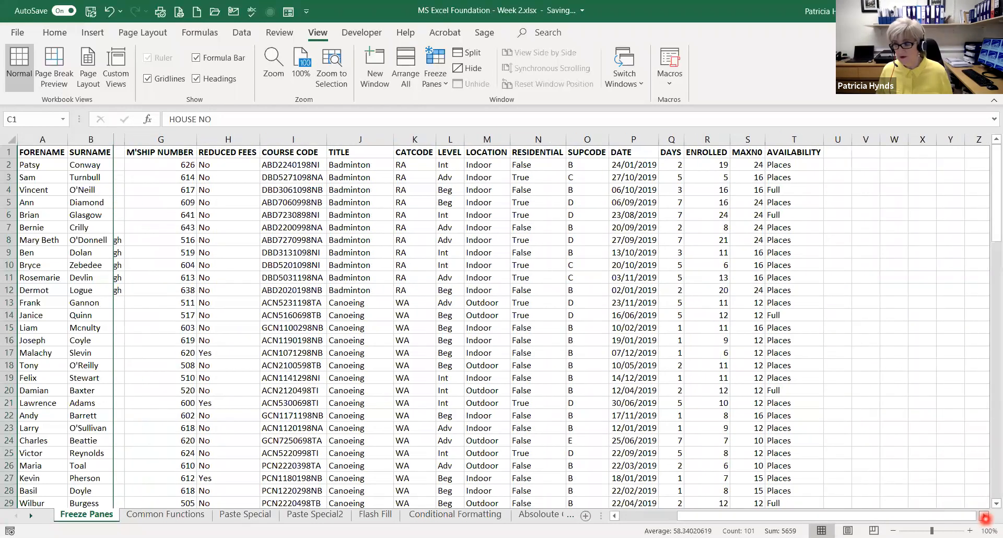
{"action": "left_click", "coordinate": [985, 517]}
{"action": "left_click", "coordinate": [985, 517]}
{"action": "left_click", "coordinate": [985, 517]}
{"action": "left_click", "coordinate": [985, 517]}
{"action": "left_click", "coordinate": [985, 517]}
{"action": "left_click", "coordinate": [985, 517]}
{"action": "left_click", "coordinate": [985, 517]}
{"action": "left_click", "coordinate": [985, 517]}
{"action": "left_click", "coordinate": [985, 517]}
{"action": "left_click", "coordinate": [985, 517]}
{"action": "left_click", "coordinate": [984, 517]}
{"action": "left_click", "coordinate": [985, 517]}
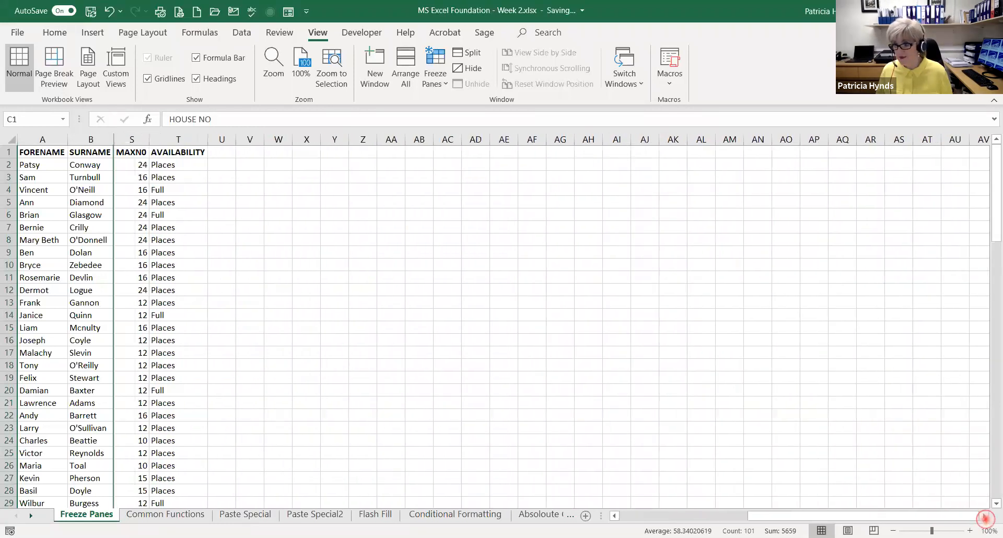
{"action": "left_click", "coordinate": [985, 517]}
{"action": "left_click", "coordinate": [985, 517]}
{"action": "left_click_drag", "start_coordinate": [847, 516], "coordinate": [658, 516]}
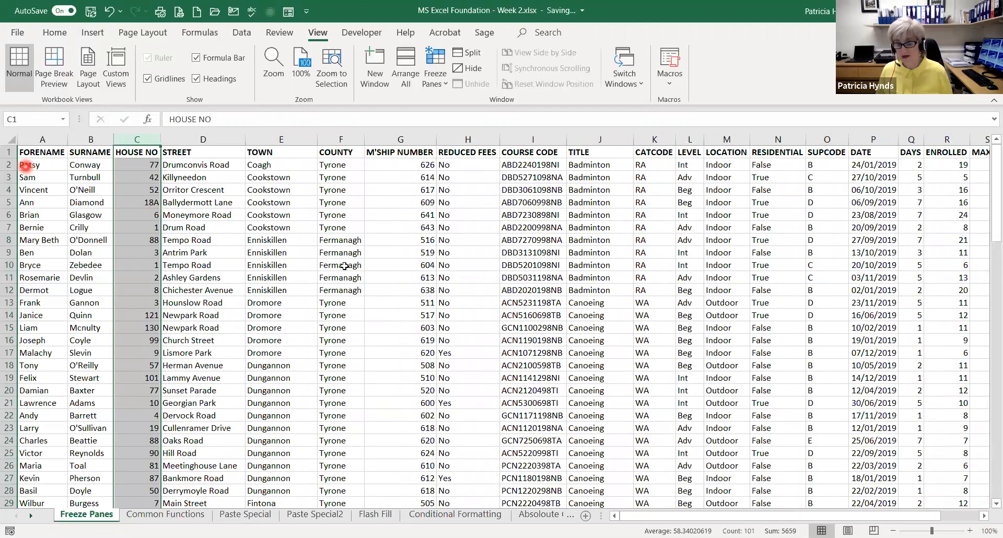
{"action": "scroll", "coordinate": [464, 274], "scroll_direction": "down", "scroll_amount": 12}
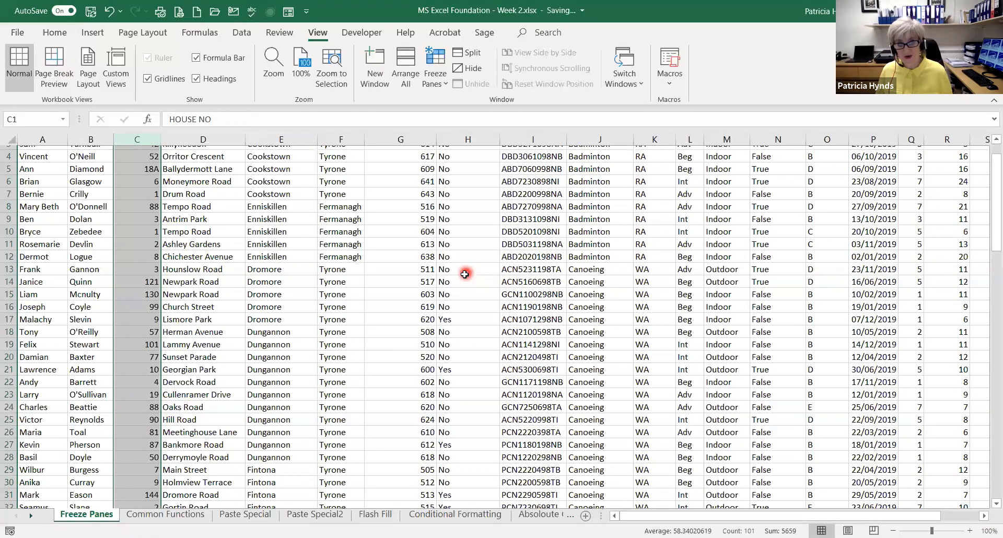
{"action": "scroll", "coordinate": [463, 275], "scroll_direction": "down", "scroll_amount": 4}
{"action": "scroll", "coordinate": [464, 275], "scroll_direction": "up", "scroll_amount": 16}
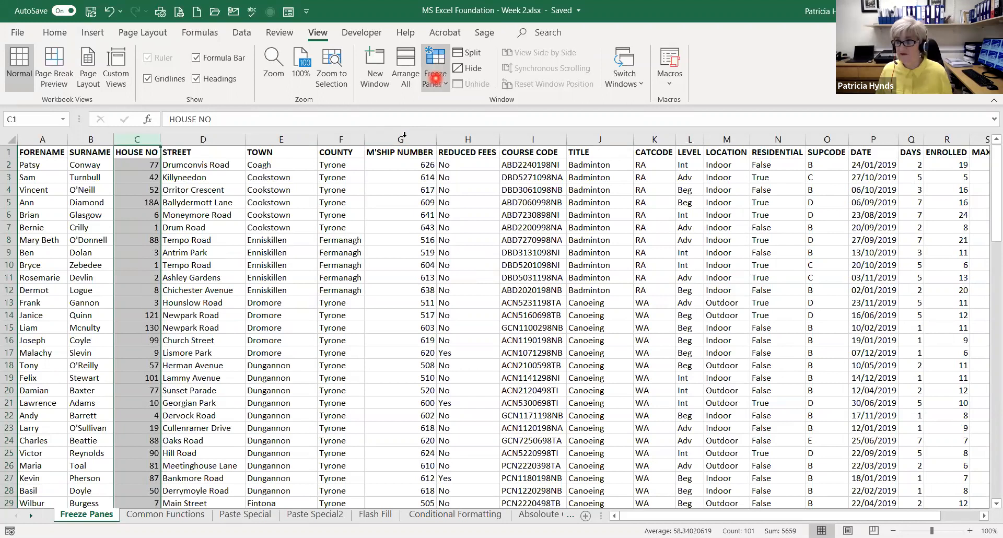
Unfreeze the panes that hold the Forename and Surname columns
{"action": "left_click", "coordinate": [435, 80]}
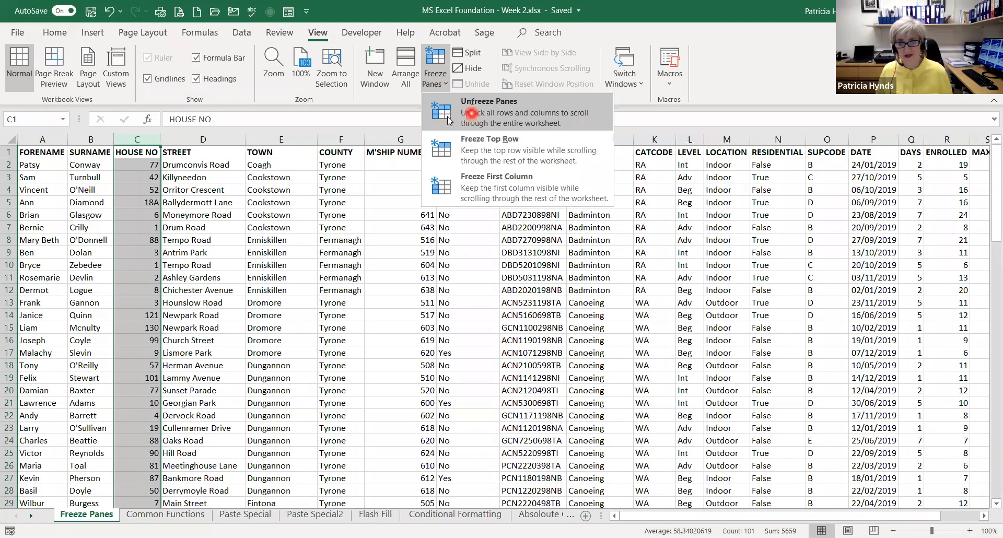
{"action": "left_click", "coordinate": [465, 113]}
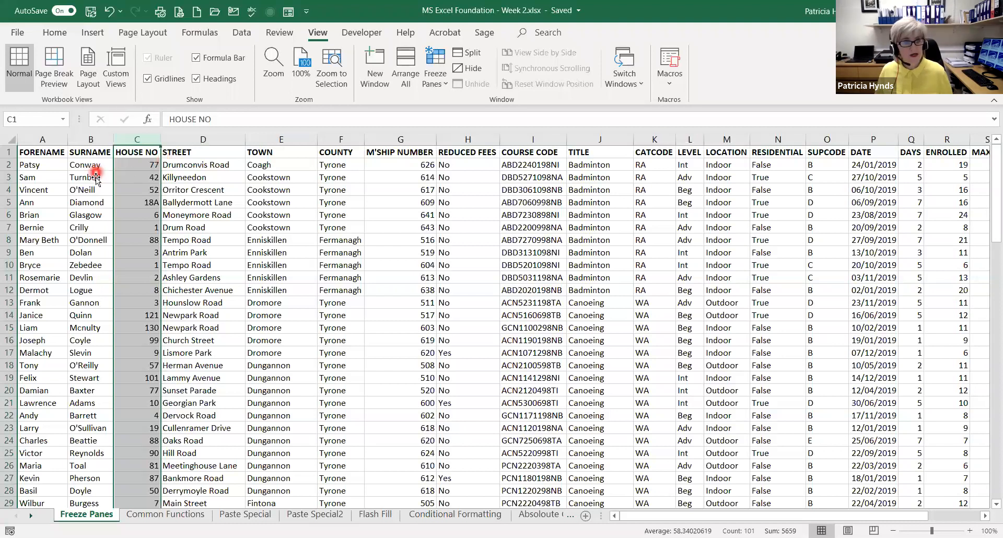
Freeze the heading row together with the Forename and Surname columns by applying Freeze Panes with cell C2 selected
{"action": "left_click", "coordinate": [130, 165]}
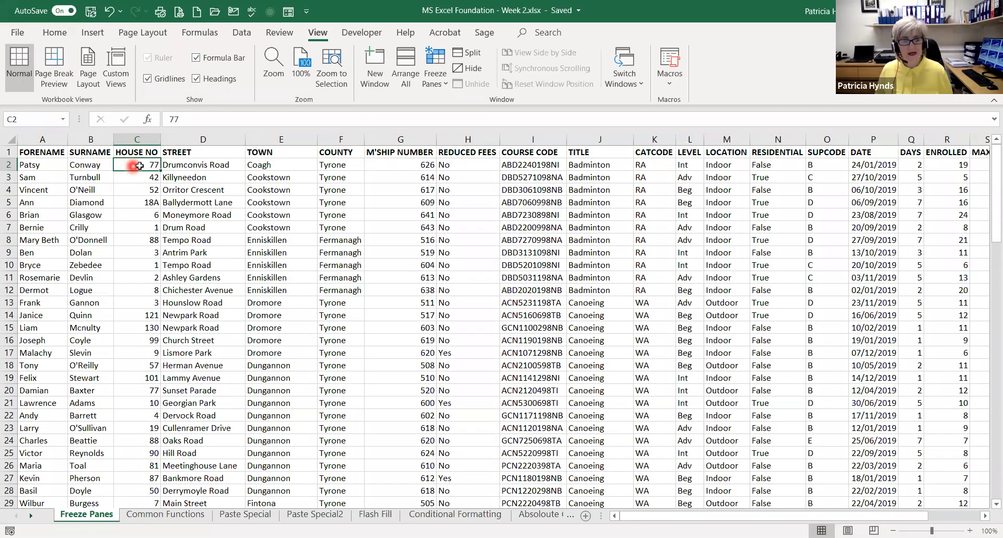
{"action": "left_click", "coordinate": [428, 83]}
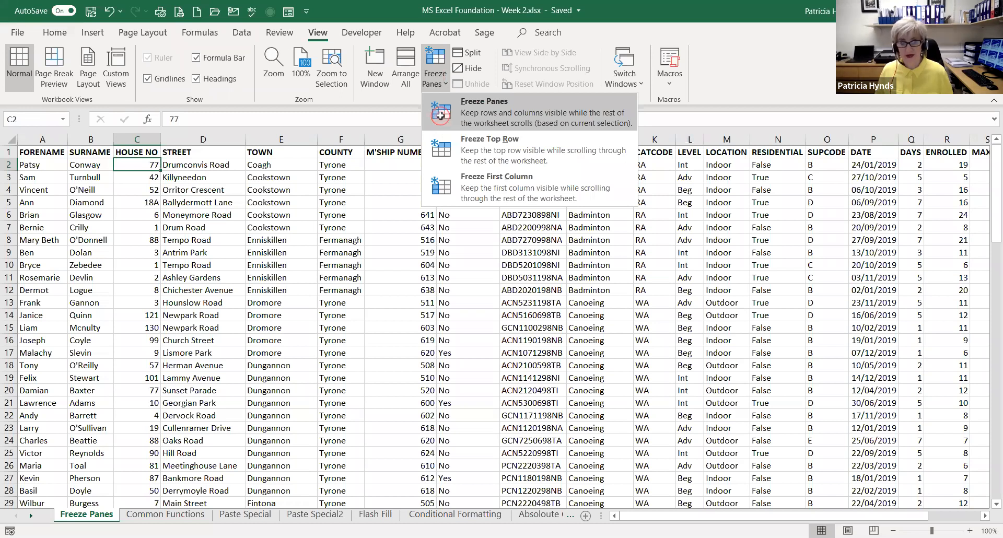
{"action": "left_click", "coordinate": [439, 116]}
Check whether the heading row and name columns stay in view further down the sheet and across past the Availability column
{"action": "scroll", "coordinate": [253, 242], "scroll_direction": "down", "scroll_amount": 2}
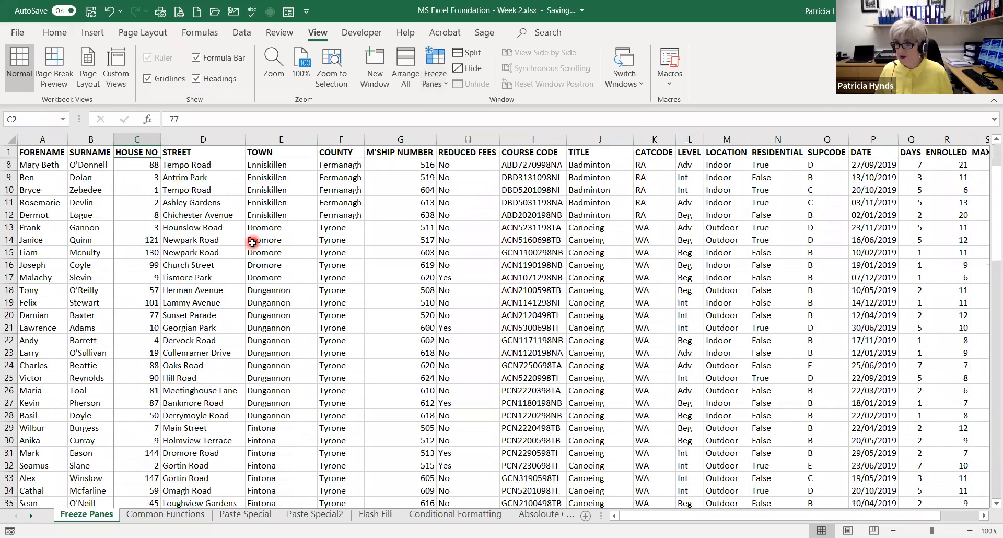
{"action": "scroll", "coordinate": [252, 242], "scroll_direction": "down", "scroll_amount": 9}
{"action": "scroll", "coordinate": [251, 264], "scroll_direction": "down", "scroll_amount": 3}
{"action": "scroll", "coordinate": [252, 256], "scroll_direction": "up", "scroll_amount": 5}
{"action": "scroll", "coordinate": [369, 410], "scroll_direction": "up", "scroll_amount": 1}
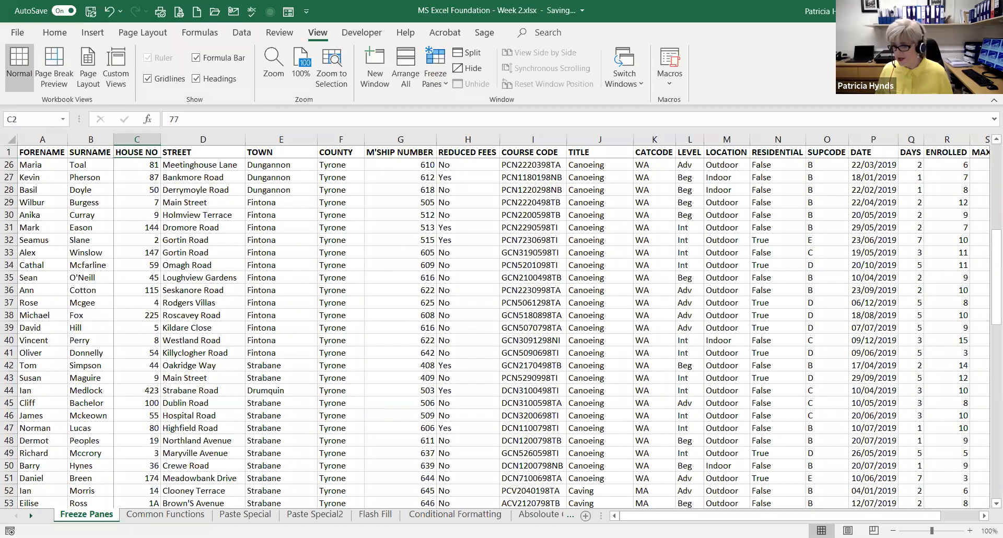
{"action": "left_click", "coordinate": [984, 516]}
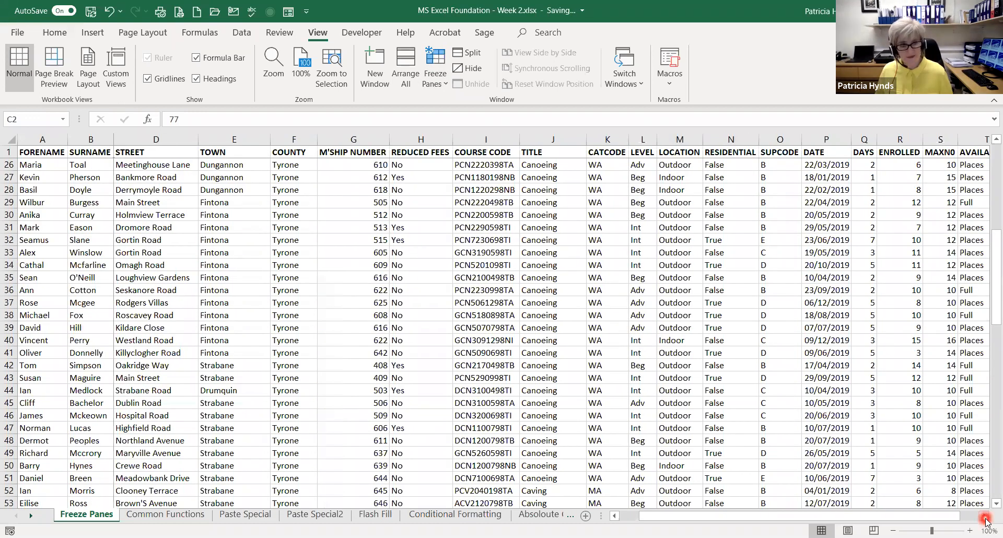
{"action": "left_click", "coordinate": [985, 516]}
{"action": "left_click", "coordinate": [984, 516]}
{"action": "left_click", "coordinate": [985, 516]}
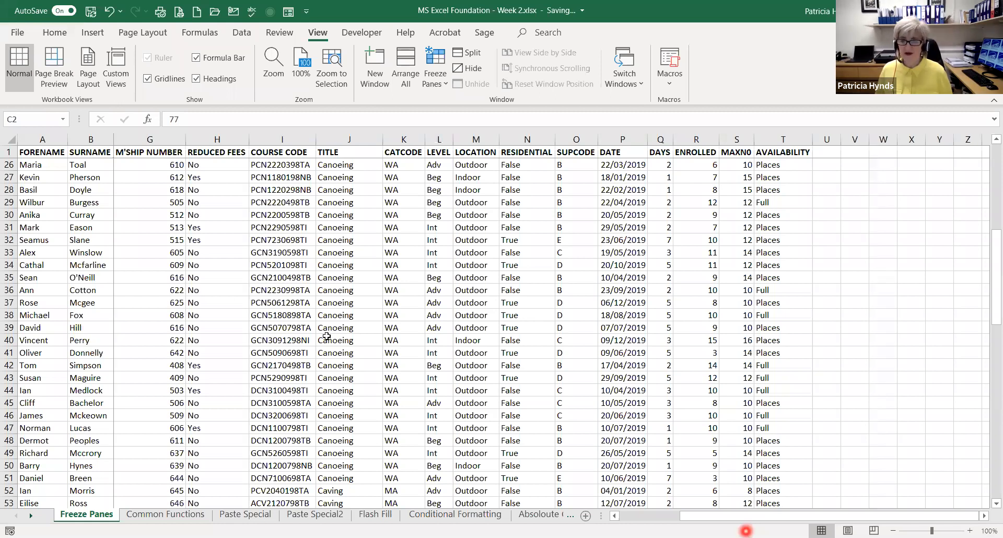
{"action": "left_click_drag", "start_coordinate": [746, 516], "coordinate": [686, 516]}
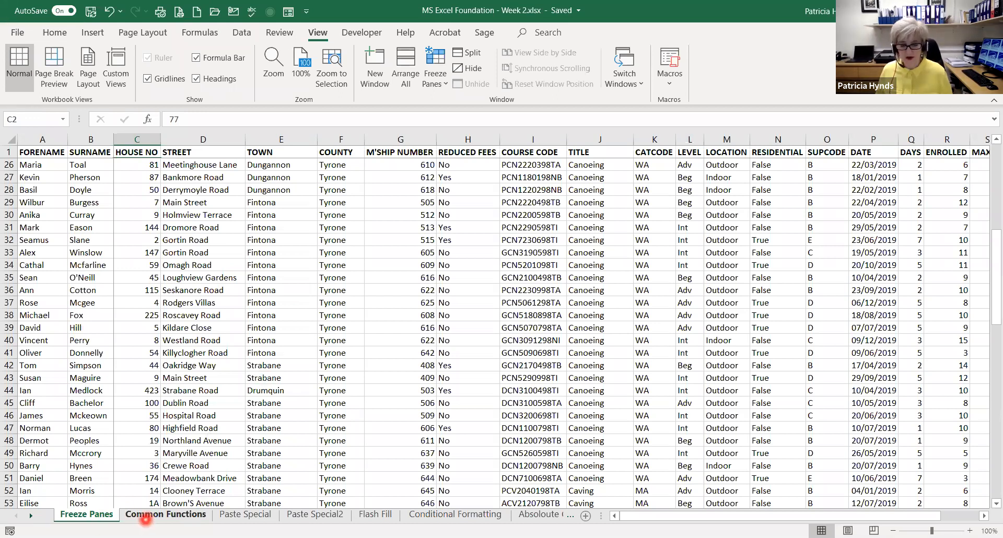
On the Common Functions sheet, calculate Total Discount in B13 with AutoSum over the Discount 10% values, =SUM(C2:C10)
{"action": "left_click", "coordinate": [146, 517]}
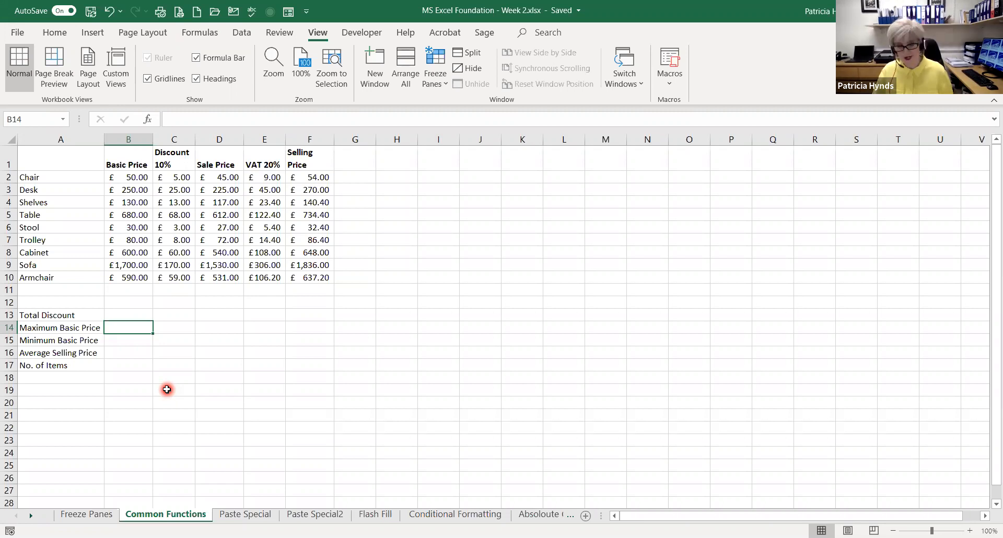
{"action": "left_click", "coordinate": [125, 315]}
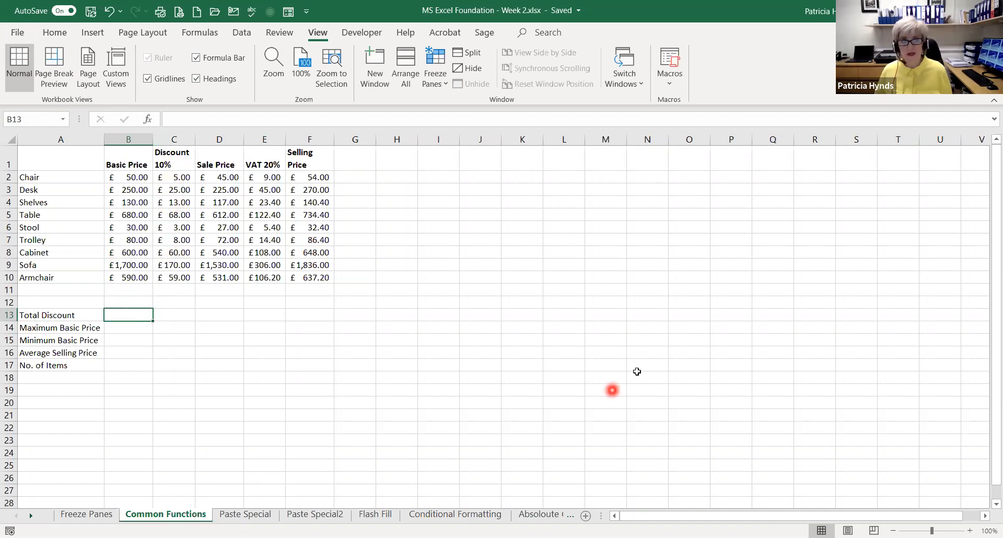
{"action": "left_click", "coordinate": [55, 34]}
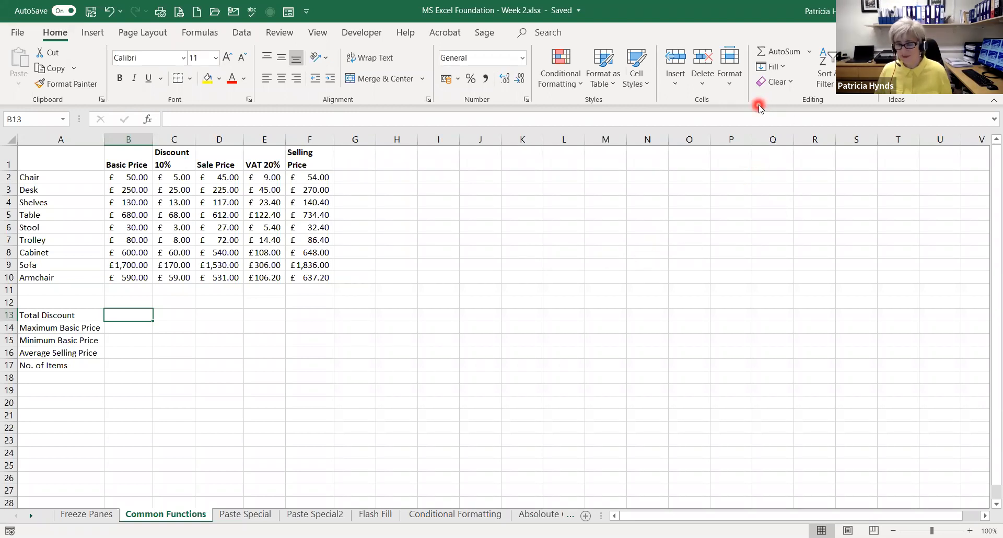
{"action": "left_click", "coordinate": [776, 54]}
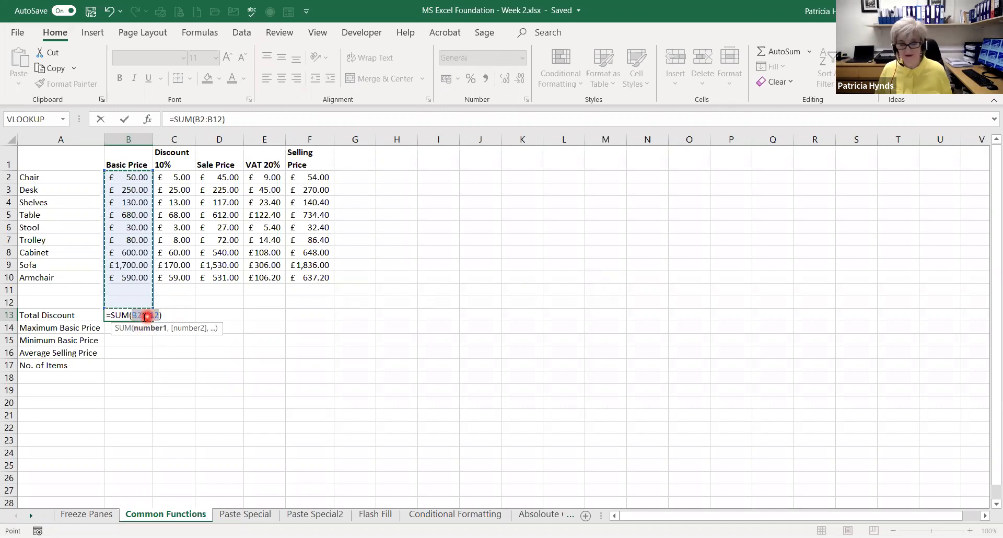
{"action": "left_click", "coordinate": [171, 177]}
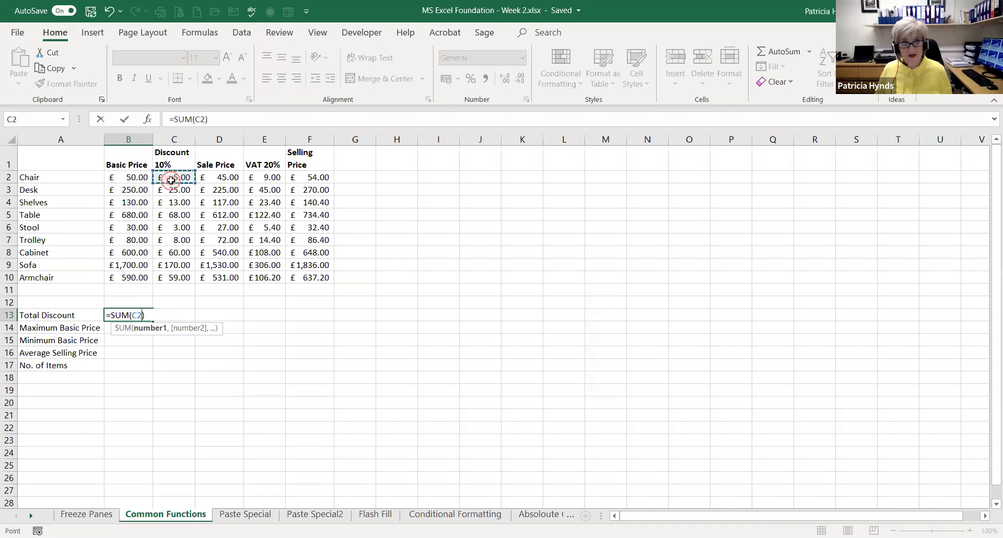
{"action": "left_click_drag", "start_coordinate": [171, 178], "coordinate": [158, 278]}
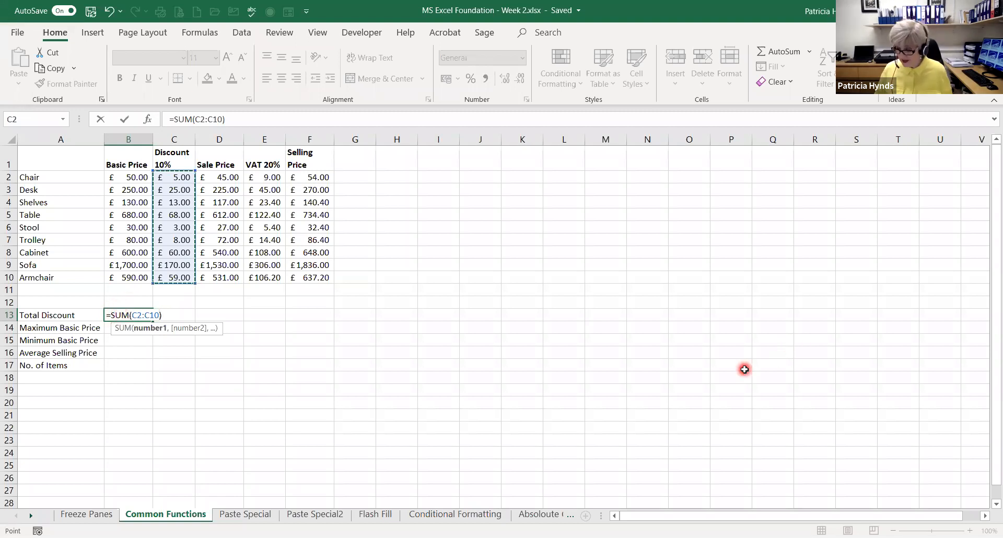
{"action": "key", "text": "Return"}
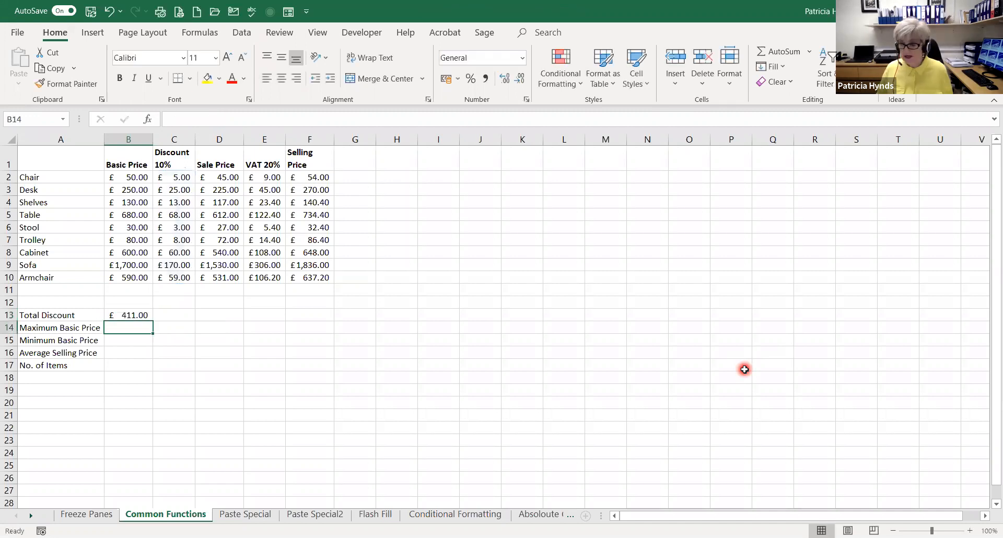
{"action": "left_click", "coordinate": [131, 315]}
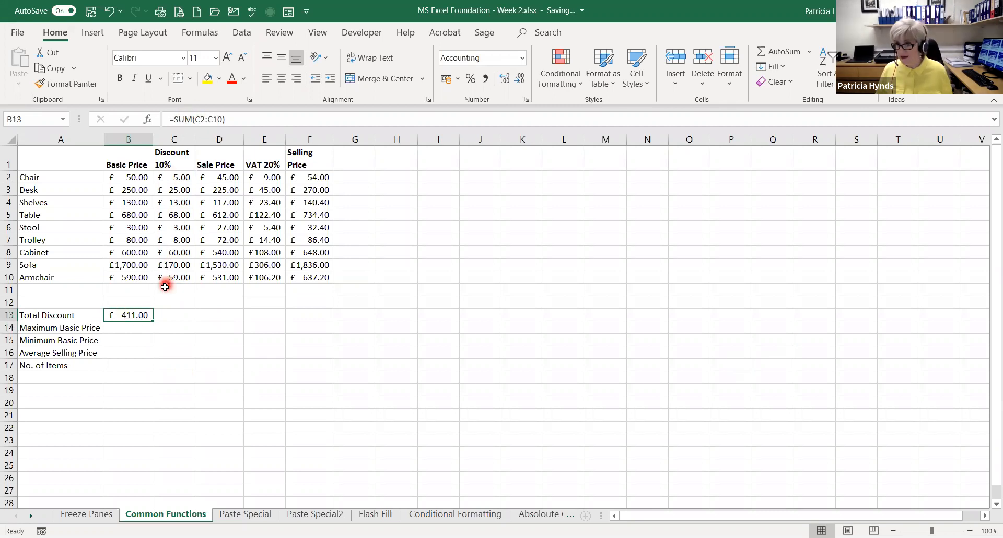
Calculate Maximum Basic Price in B14 with the Max function over the Basic Price values, =MAX(B2:B10)
{"action": "left_click", "coordinate": [123, 328]}
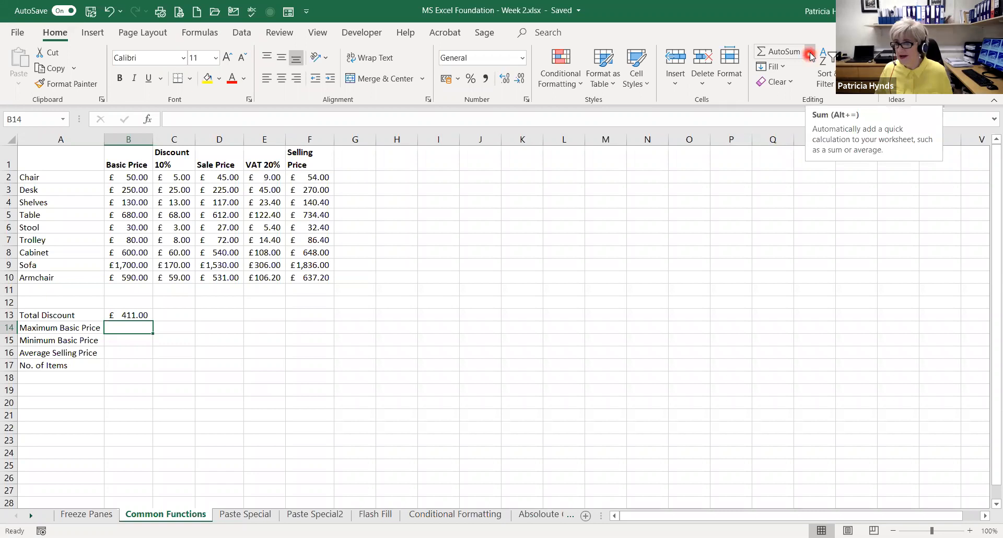
{"action": "left_click", "coordinate": [809, 54]}
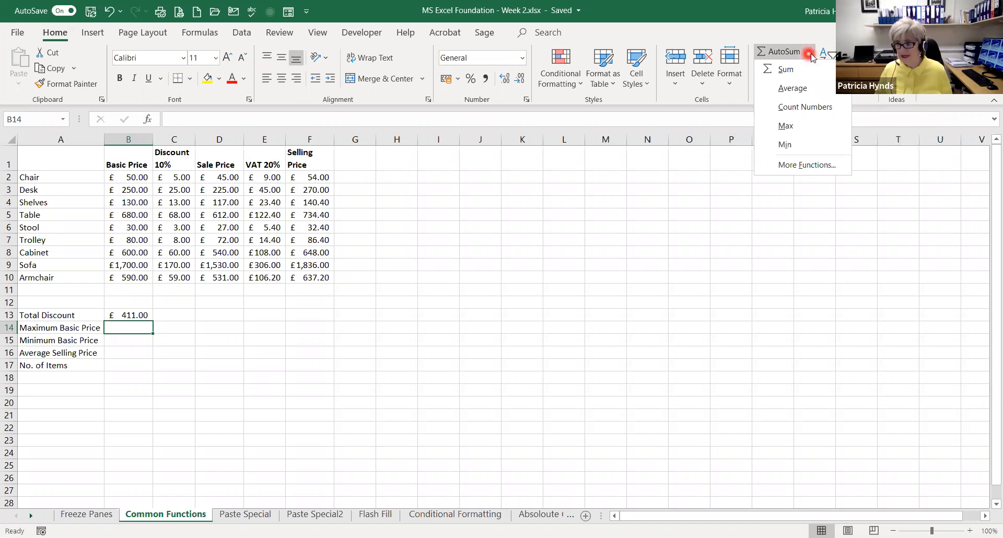
{"action": "left_click", "coordinate": [784, 126]}
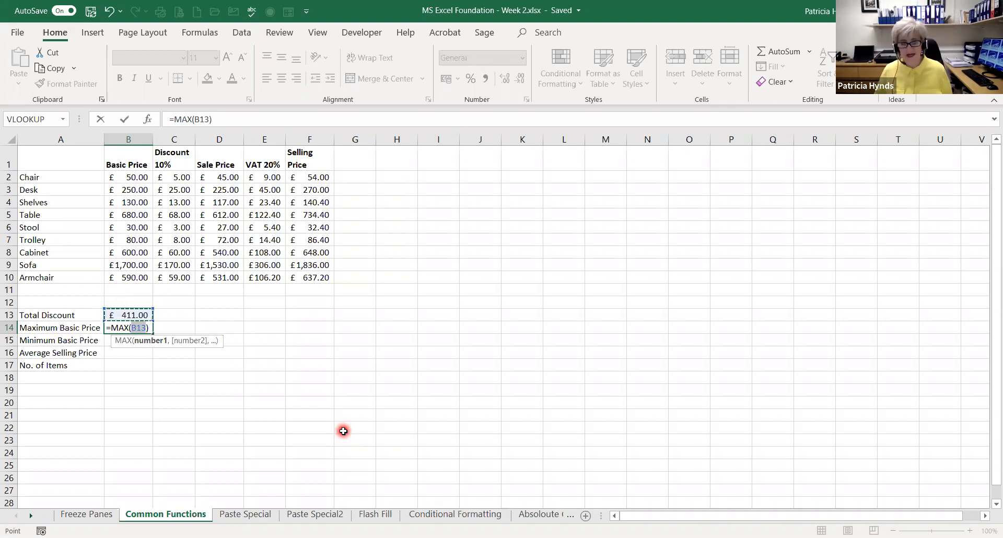
{"action": "left_click", "coordinate": [126, 177]}
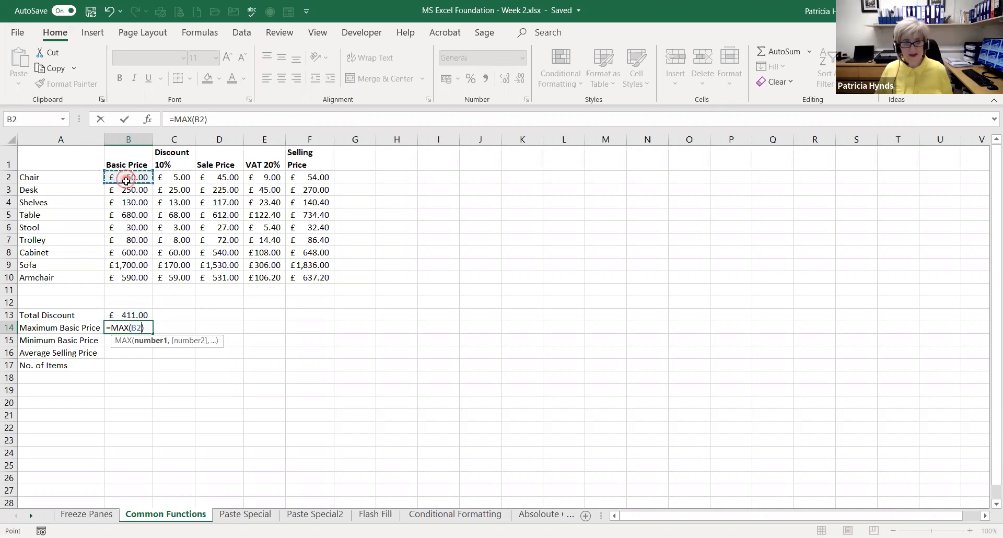
{"action": "key", "text": "ctrl+shift+Down"}
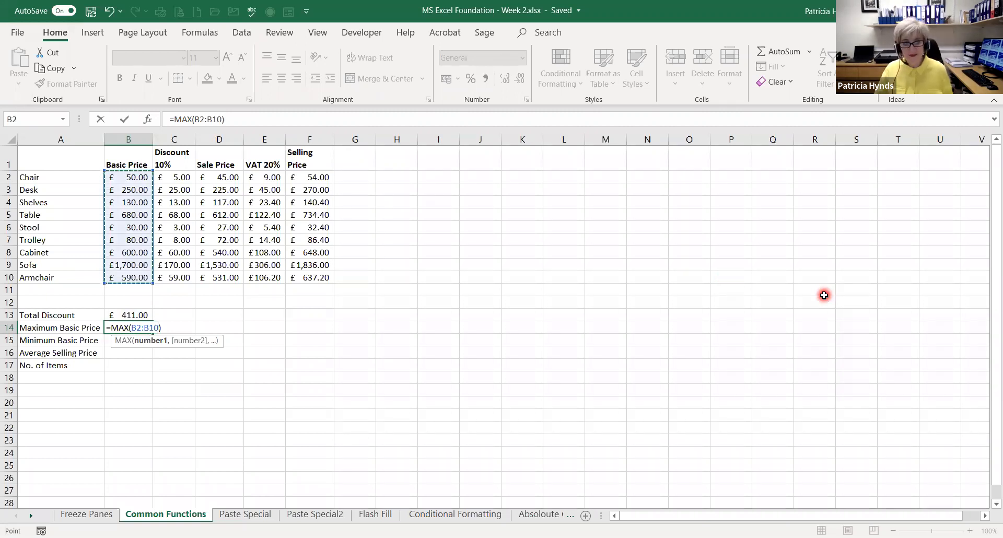
{"action": "key", "text": "Return"}
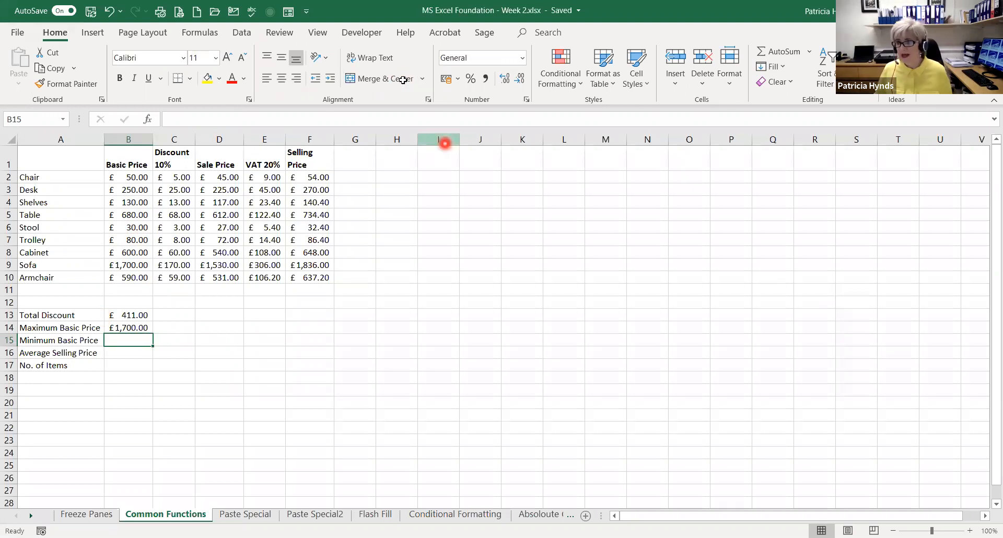
Calculate Minimum Basic Price in B15 with the Min function over the Basic Price values, =MIN(B2:B10)
{"action": "left_click", "coordinate": [810, 54]}
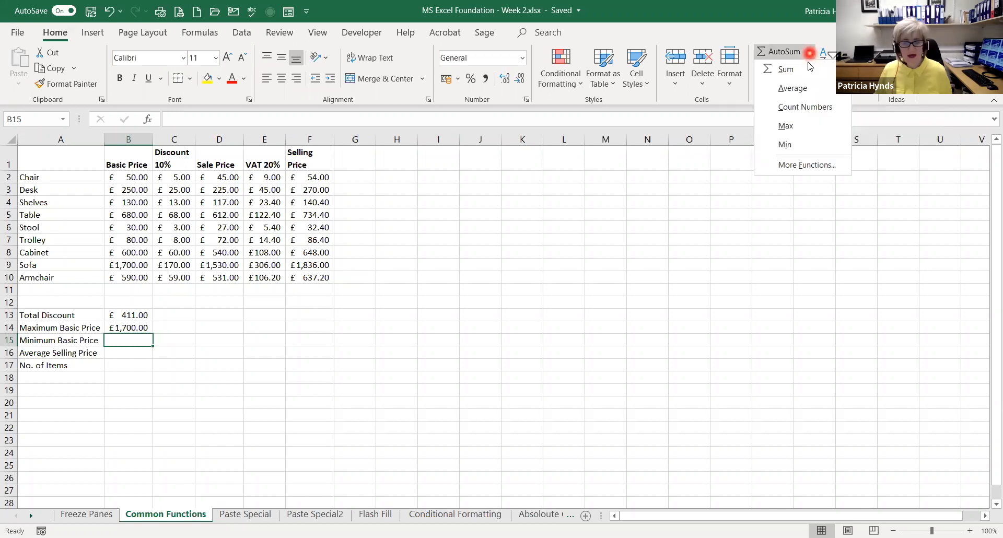
{"action": "left_click", "coordinate": [794, 146]}
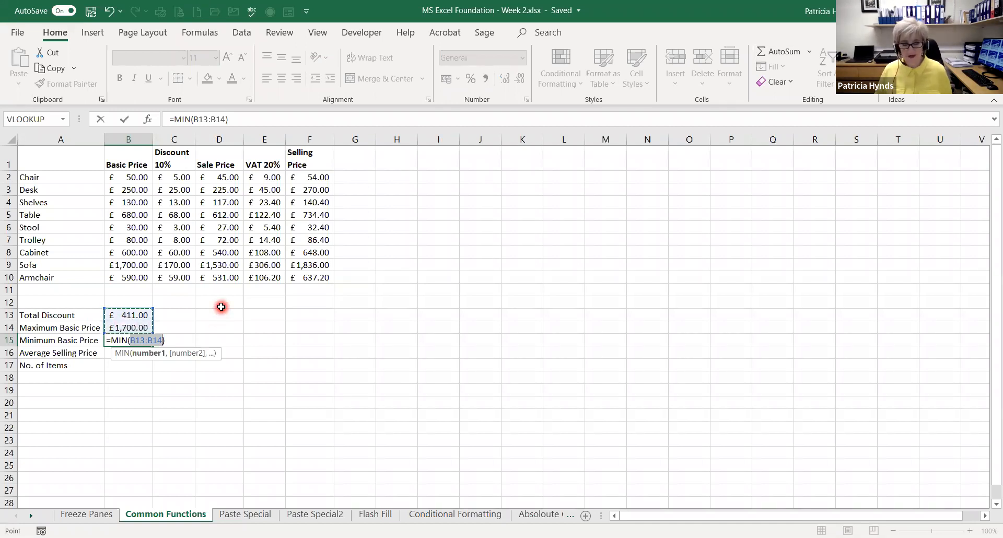
{"action": "left_click", "coordinate": [128, 176]}
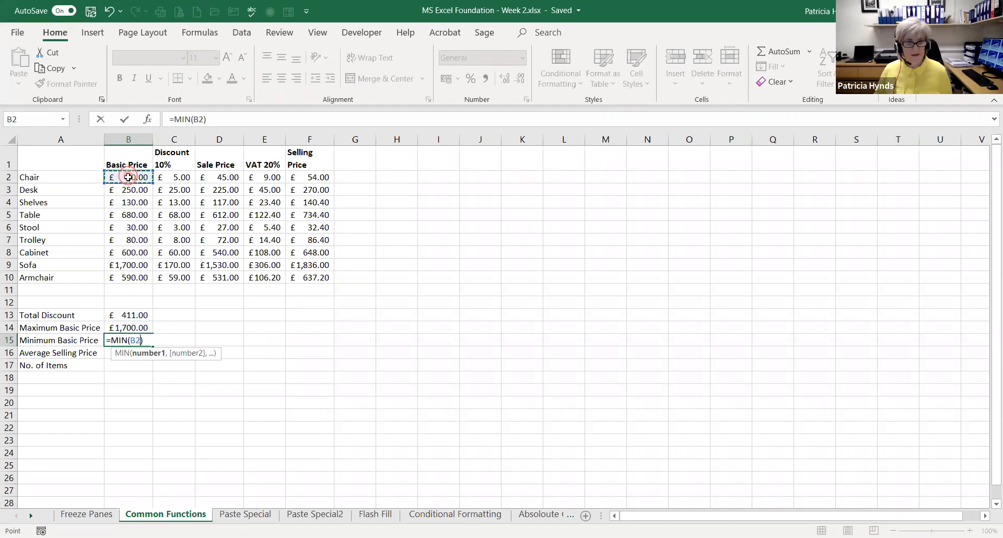
{"action": "left_click_drag", "start_coordinate": [128, 177], "coordinate": [128, 277]}
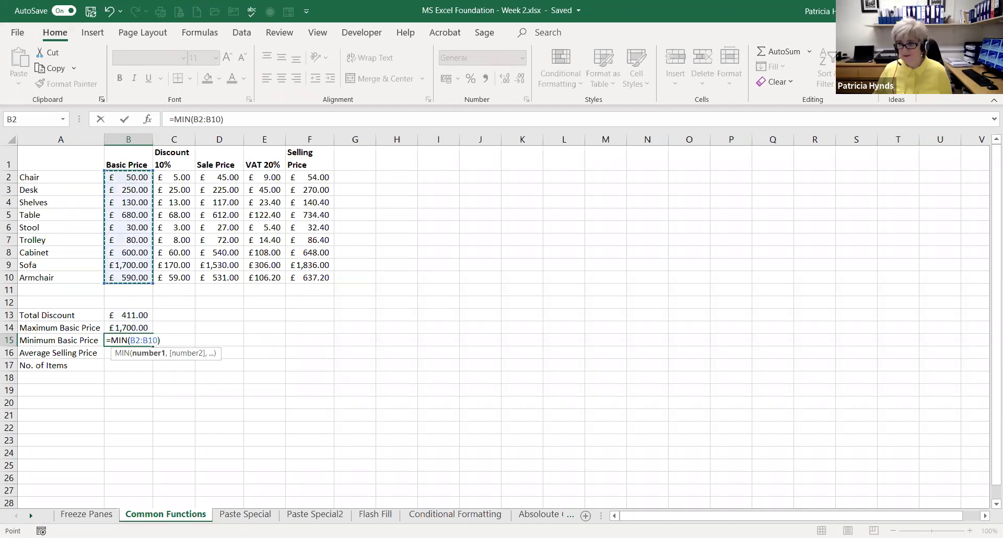
{"action": "key", "text": "Return"}
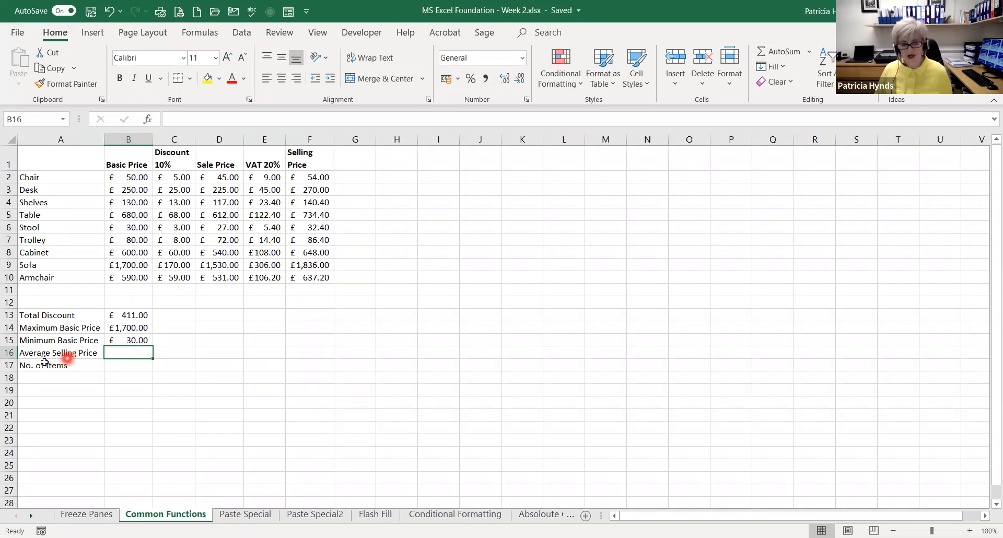
Calculate Average Selling Price in B16 with the Average function over the Selling Price values, =AVERAGE(F2:F10)
{"action": "left_click", "coordinate": [130, 355]}
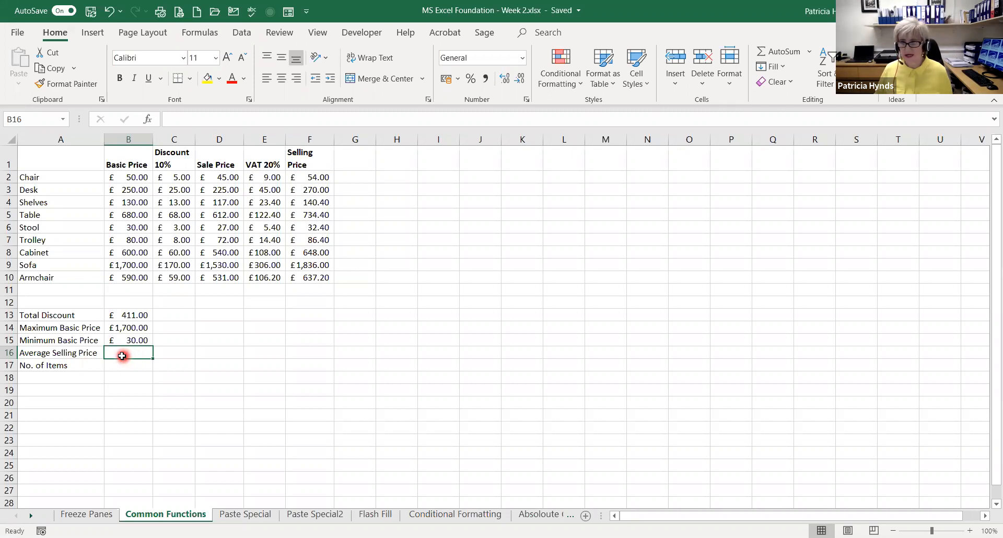
{"action": "left_click", "coordinate": [811, 52]}
{"action": "left_click", "coordinate": [794, 94]}
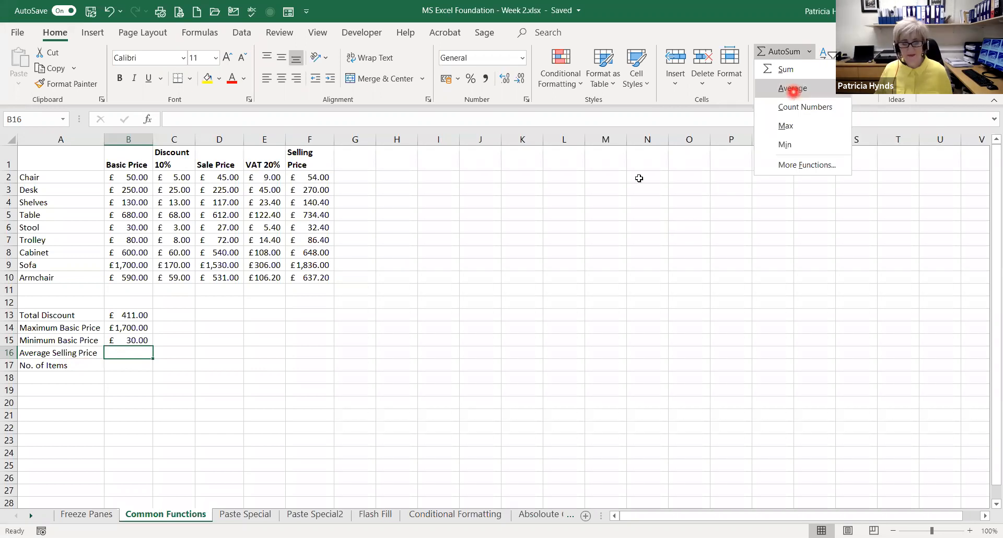
{"action": "left_click", "coordinate": [794, 89]}
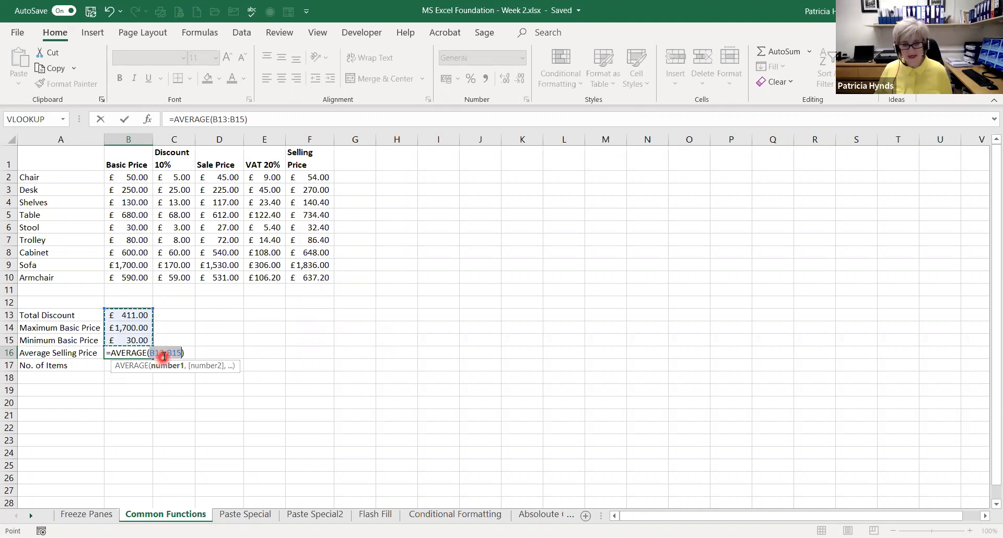
{"action": "left_click", "coordinate": [313, 177]}
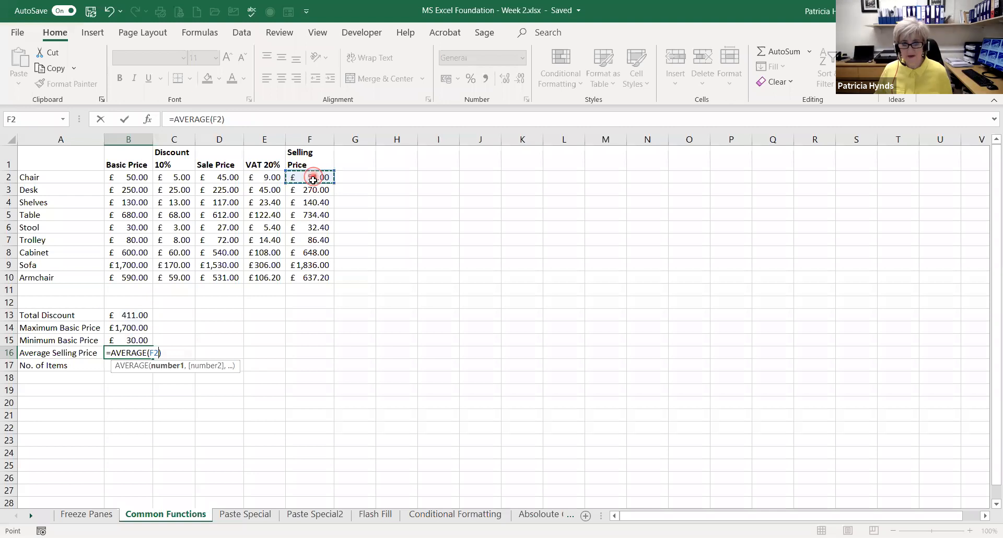
{"action": "left_click_drag", "start_coordinate": [313, 179], "coordinate": [309, 257]}
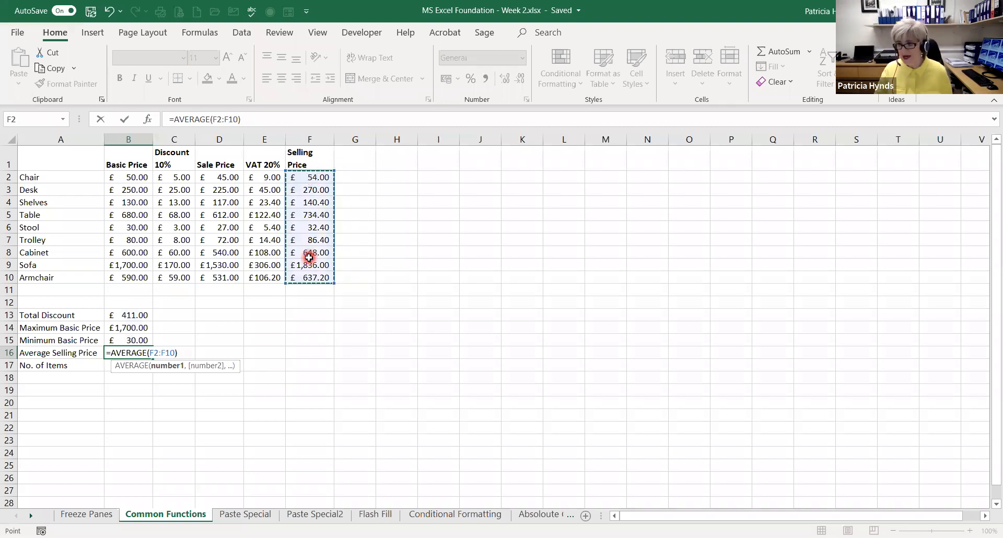
{"action": "key", "text": "Return"}
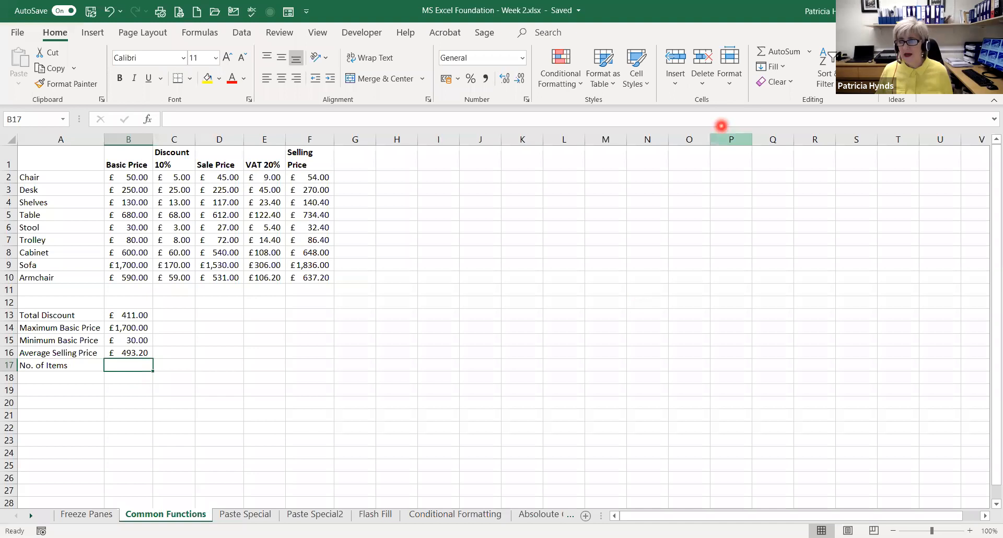
Try counting No. of Items in B17 with Count Numbers over the Basic Price values, =COUNT(B2:B10), and clear the cell
{"action": "left_click", "coordinate": [809, 52]}
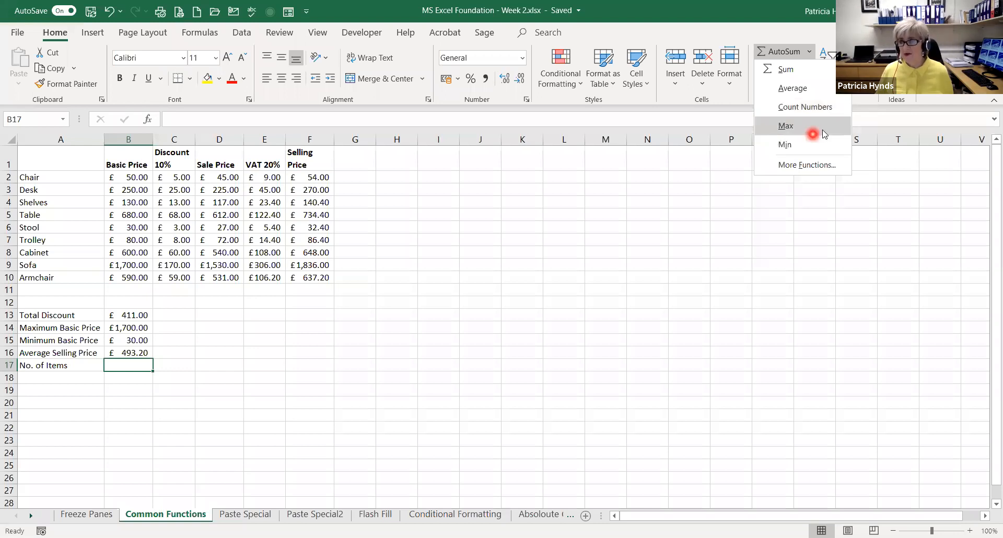
{"action": "left_click", "coordinate": [804, 109]}
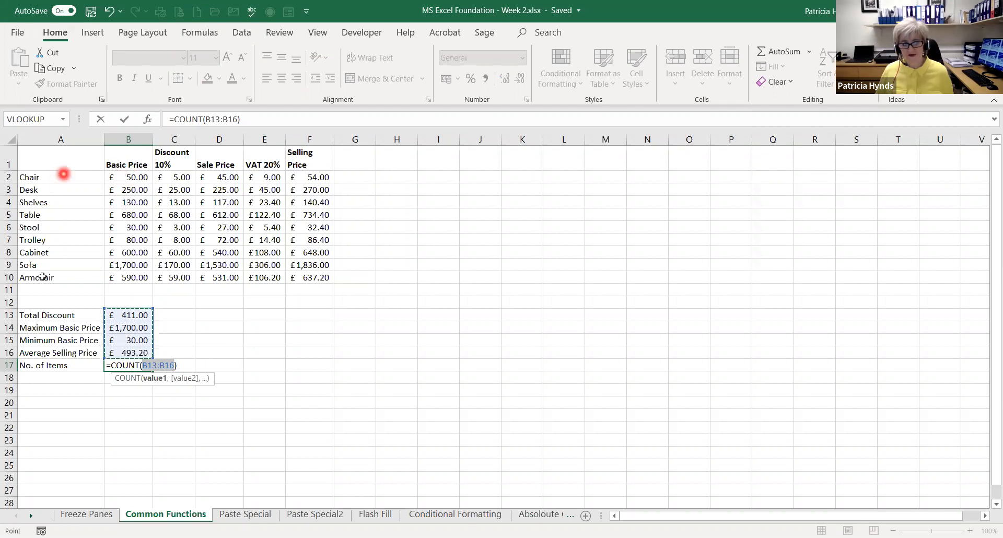
{"action": "left_click", "coordinate": [124, 181]}
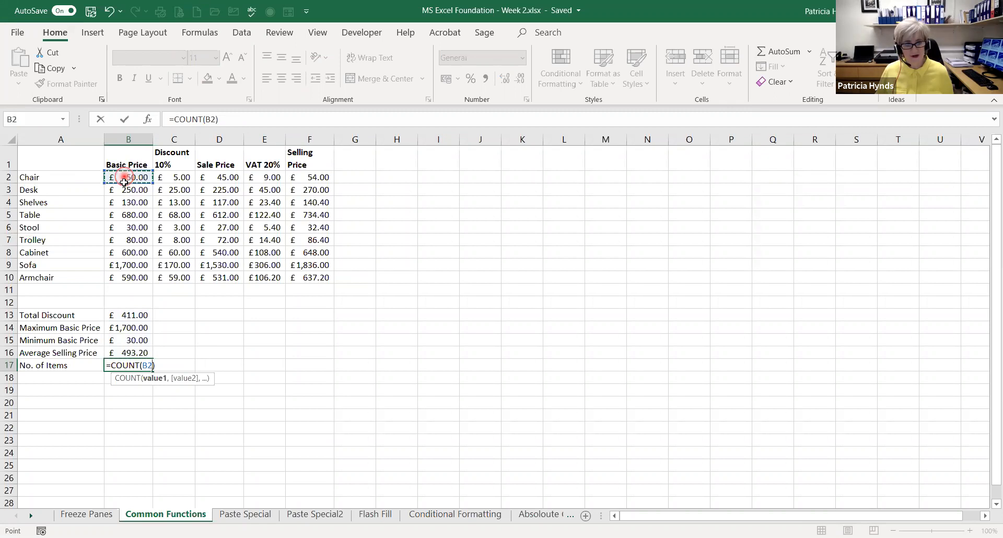
{"action": "left_click_drag", "start_coordinate": [124, 181], "coordinate": [117, 274]}
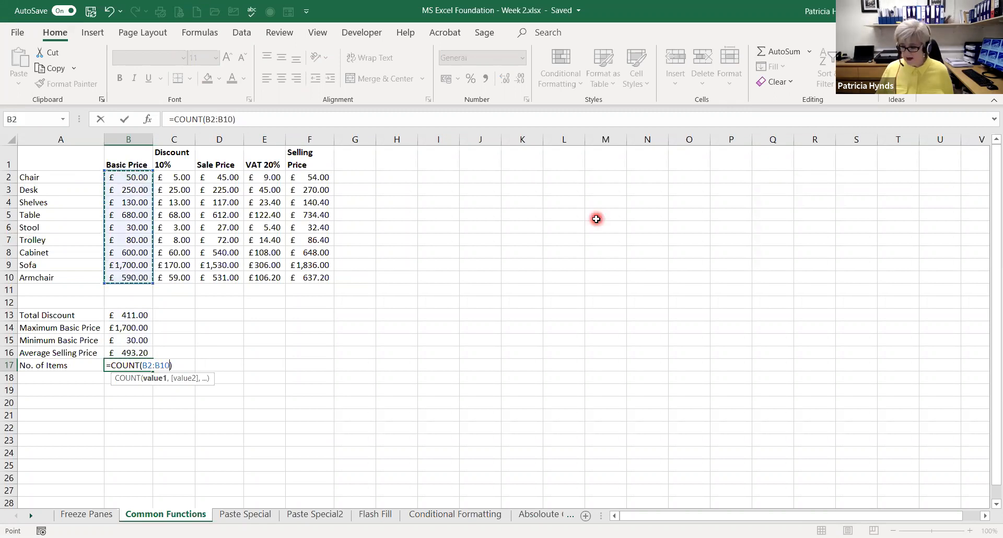
{"action": "key", "text": "Return"}
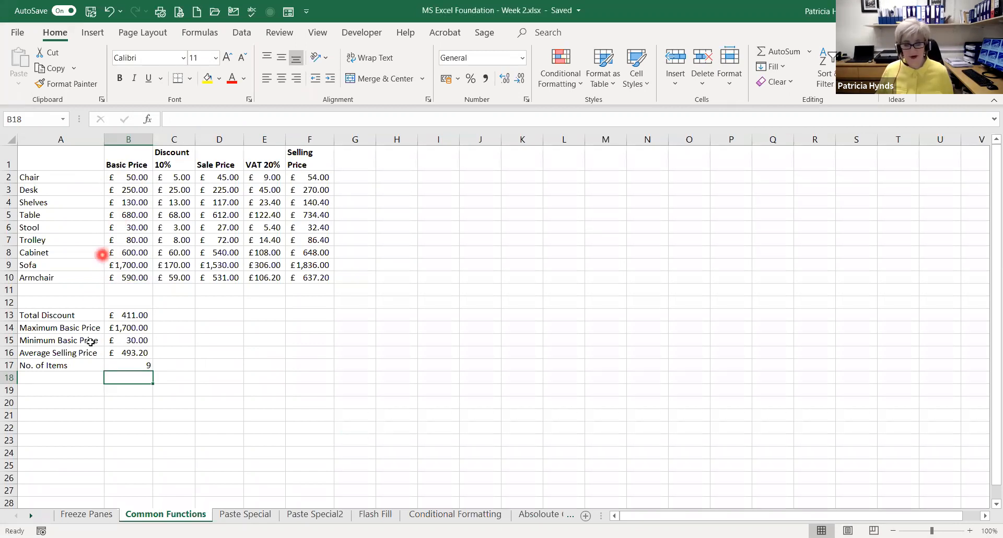
{"action": "left_click", "coordinate": [128, 366]}
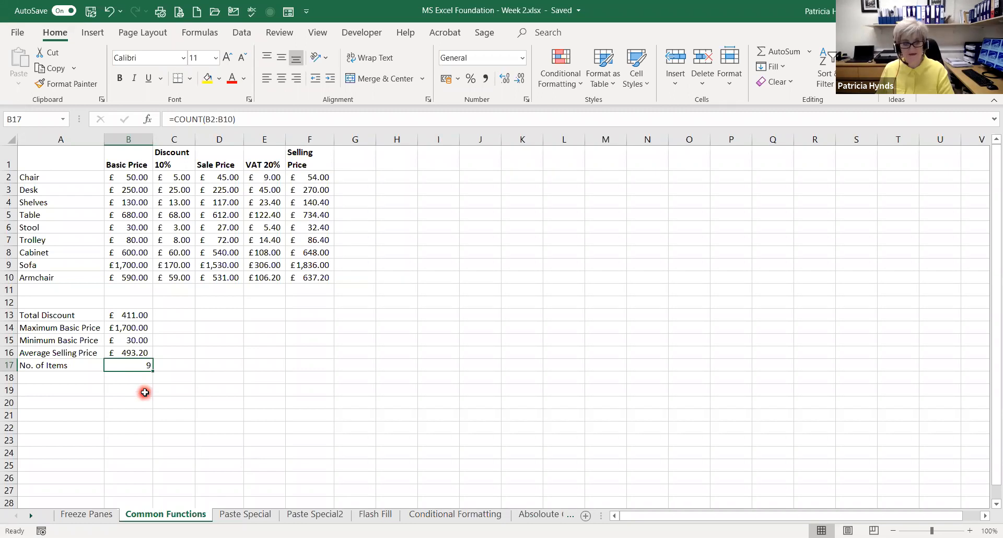
{"action": "key", "text": "Delete"}
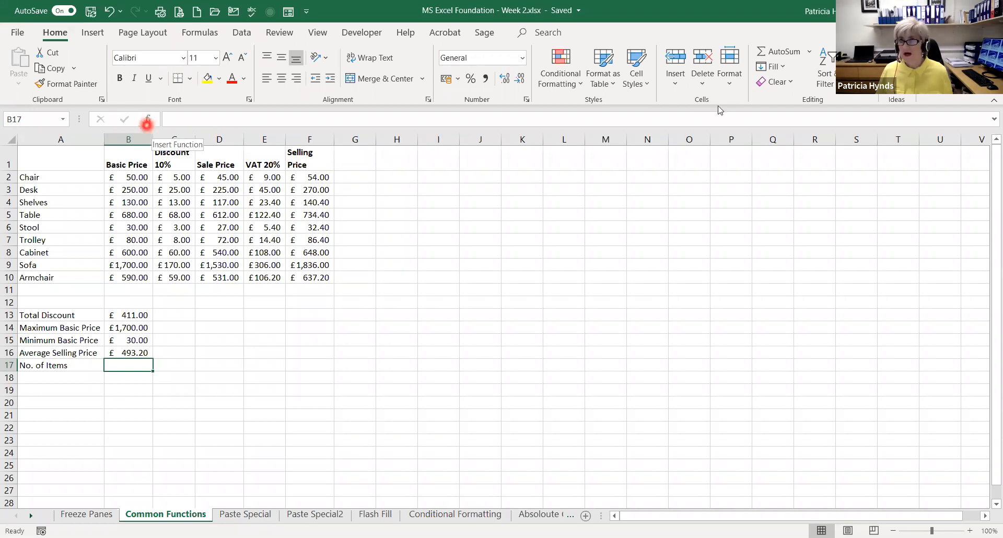
Calculate No. of Items in B17 by inserting the COUNTA function over the item names, =COUNTA(A2:A10)
{"action": "left_click", "coordinate": [809, 52]}
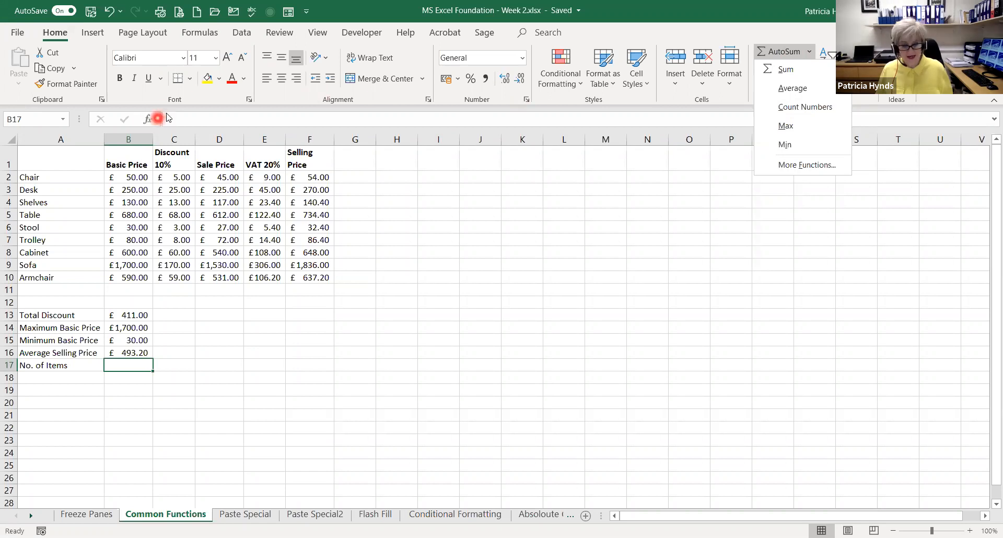
{"action": "left_click", "coordinate": [147, 120]}
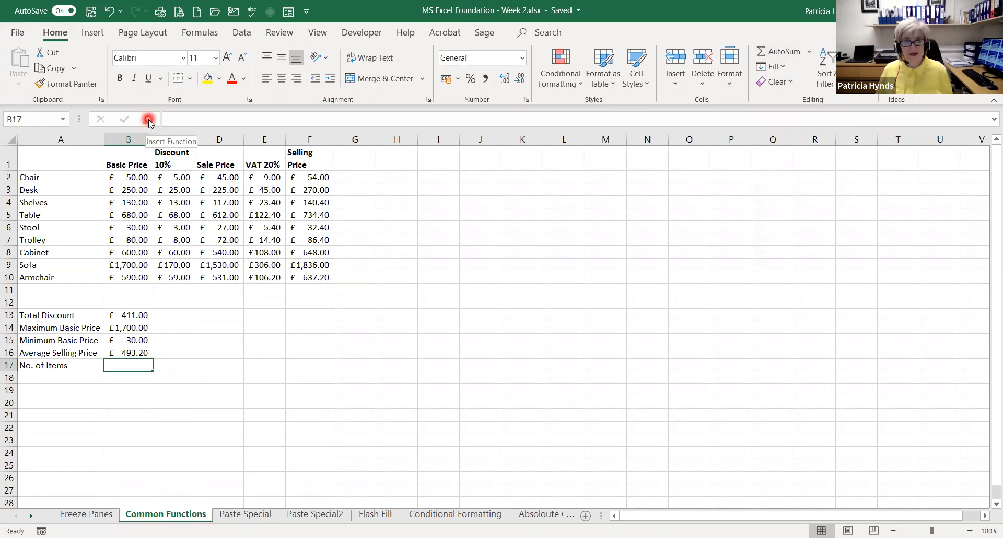
{"action": "left_click", "coordinate": [147, 119]}
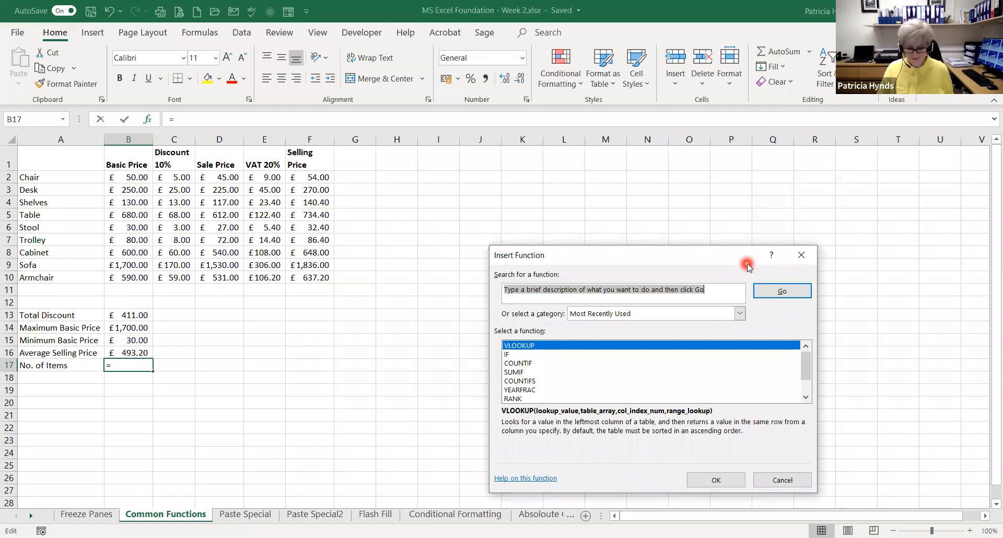
{"action": "type", "text": "COUNTA"}
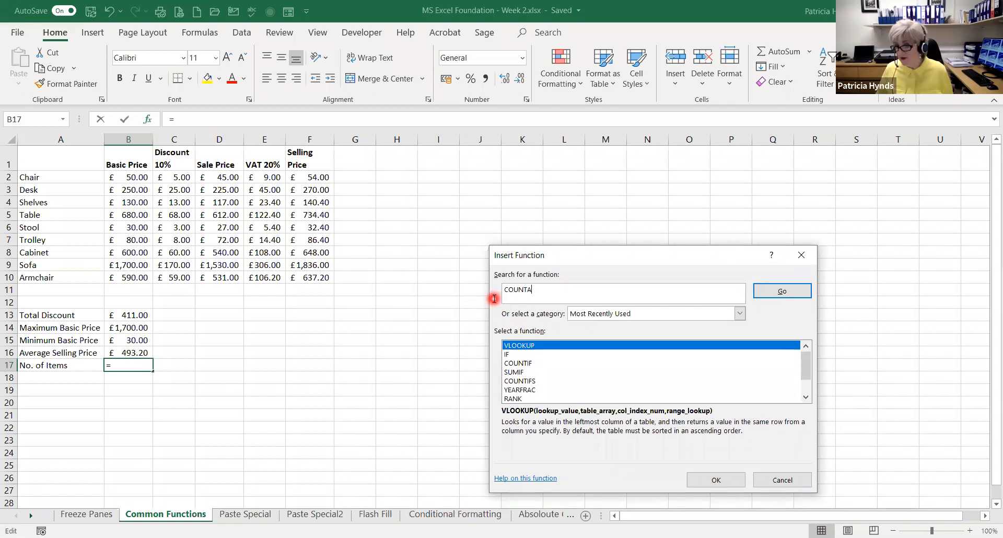
{"action": "left_click", "coordinate": [779, 295]}
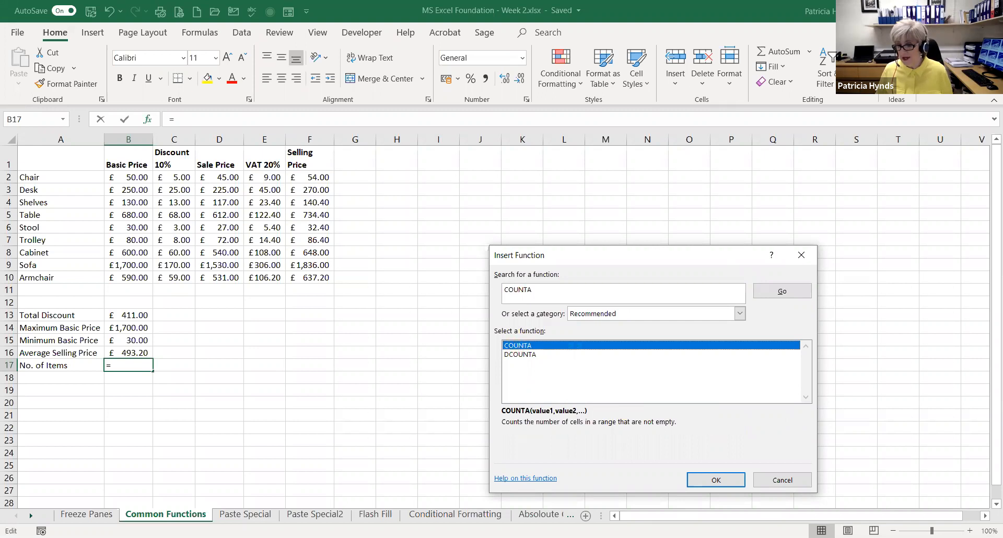
{"action": "left_click", "coordinate": [715, 480]}
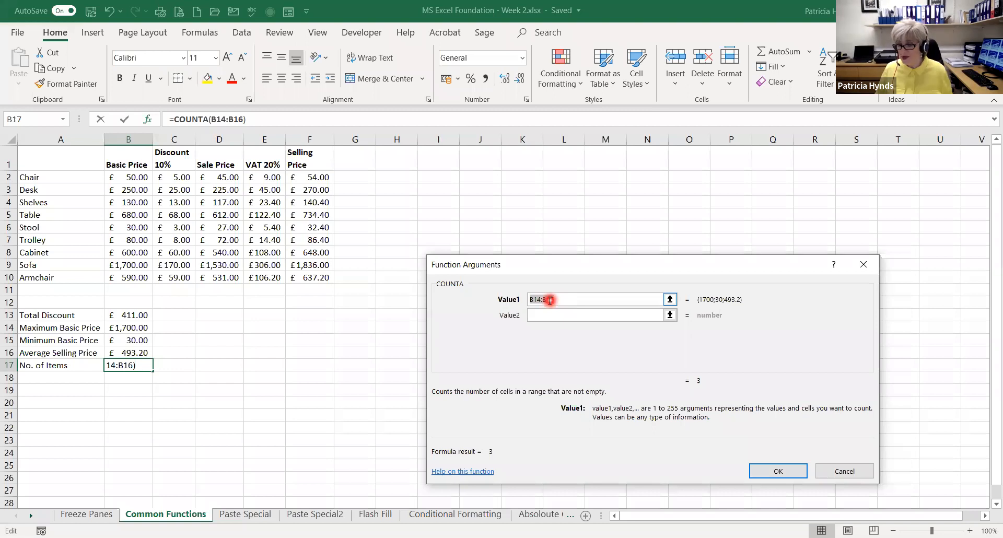
{"action": "left_click", "coordinate": [41, 178]}
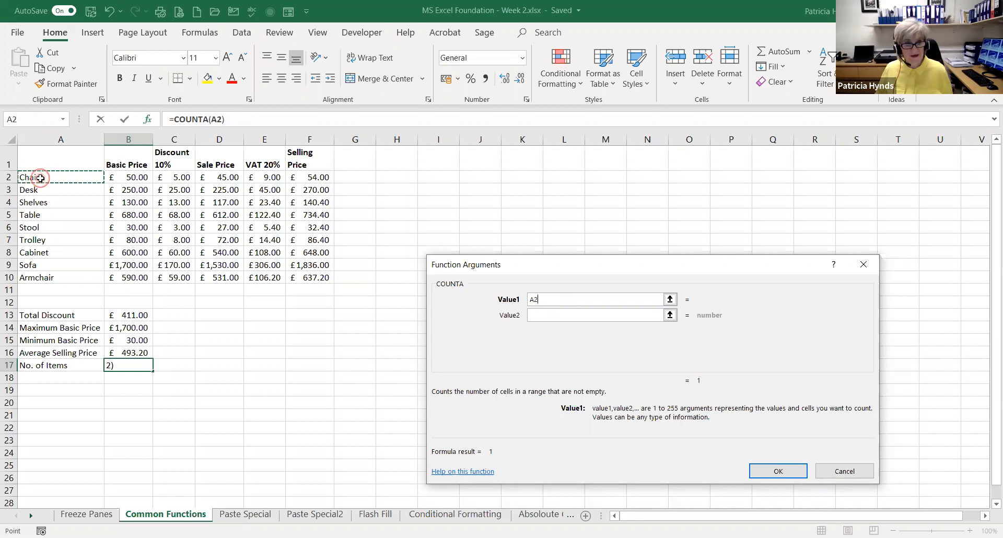
{"action": "left_click_drag", "start_coordinate": [40, 178], "coordinate": [23, 281]}
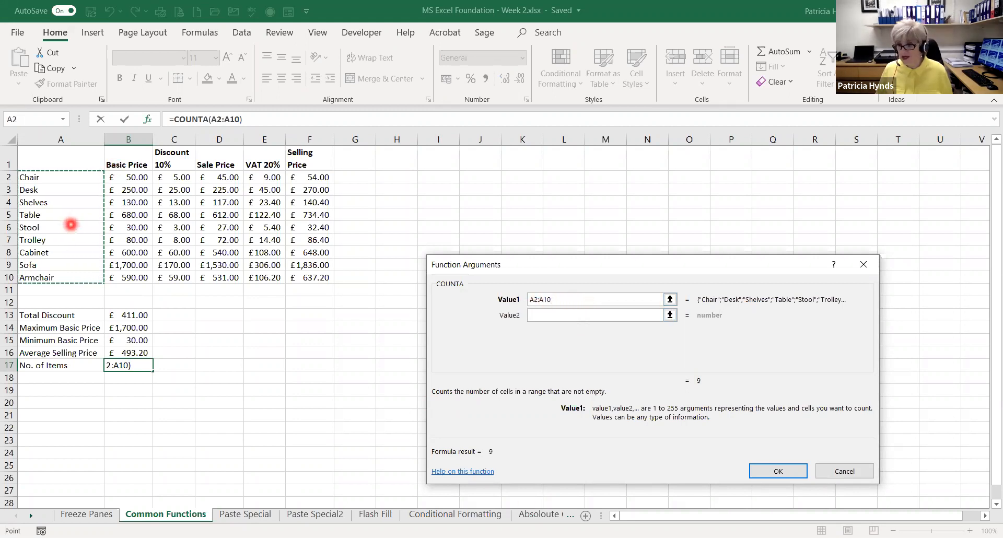
{"action": "left_click", "coordinate": [768, 474]}
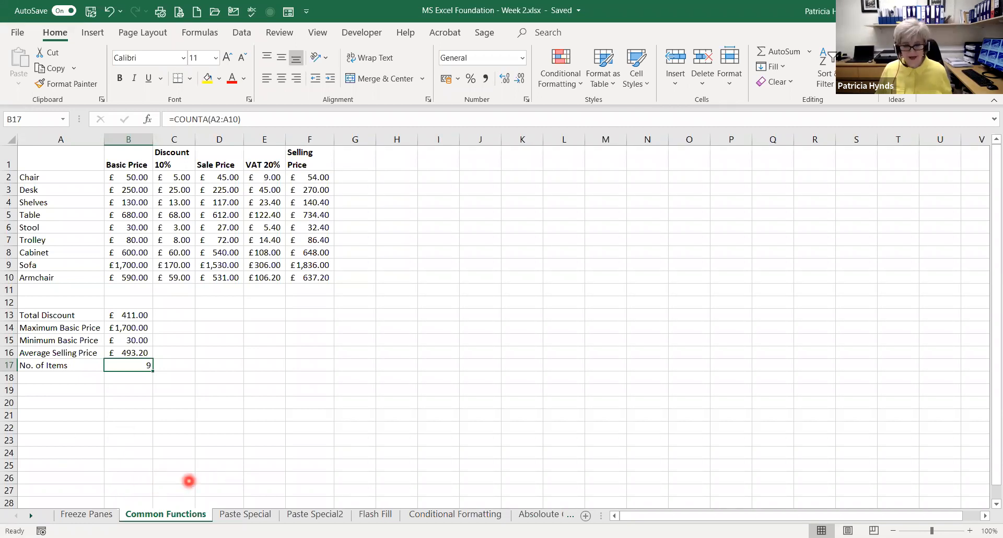
Open the Paste Special sheet
{"action": "left_click", "coordinate": [249, 514]}
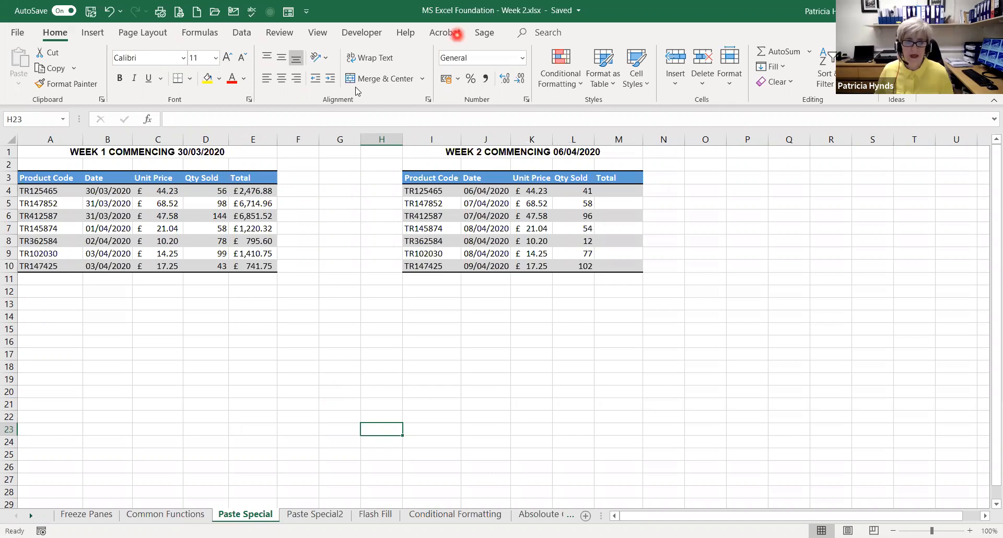
Copy the Week 1 totals in E4:E10, try a normal paste at B14, and undo the paste
{"action": "left_click", "coordinate": [249, 191]}
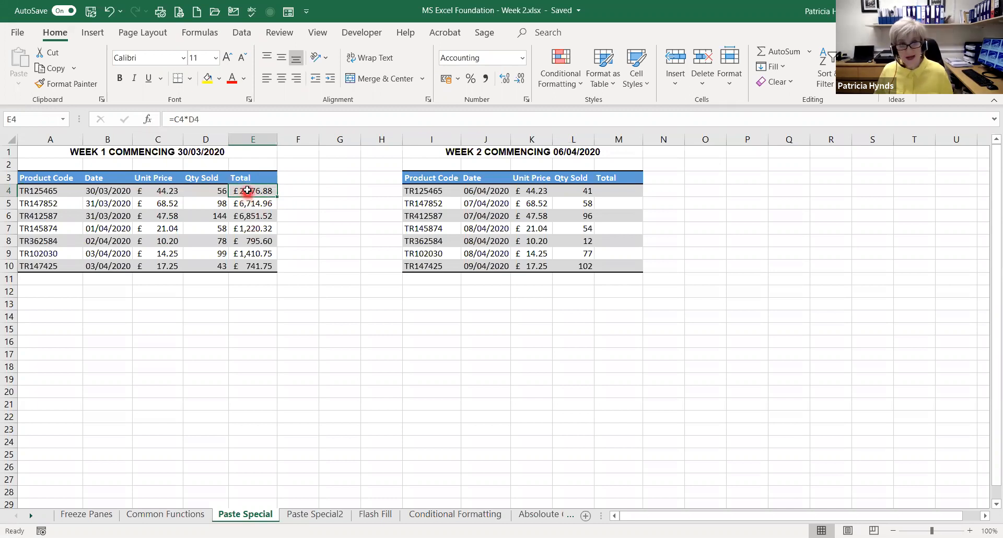
{"action": "left_click_drag", "start_coordinate": [247, 196], "coordinate": [250, 264]}
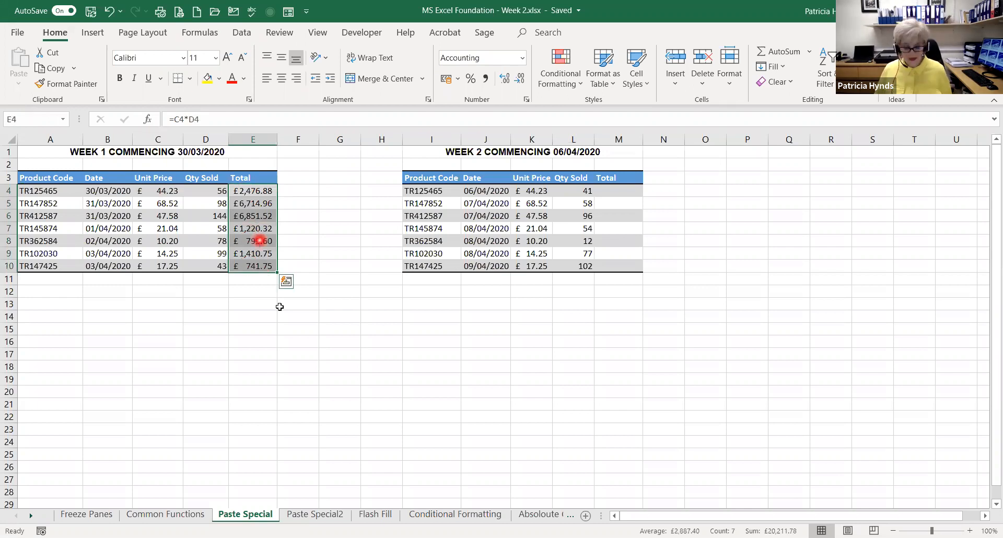
{"action": "key", "text": "ctrl+c"}
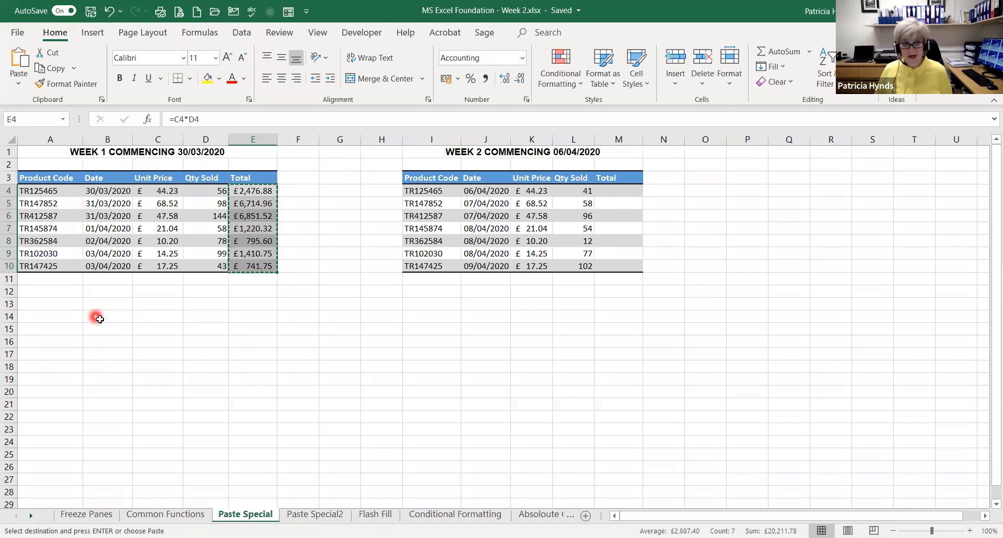
{"action": "left_click", "coordinate": [99, 319]}
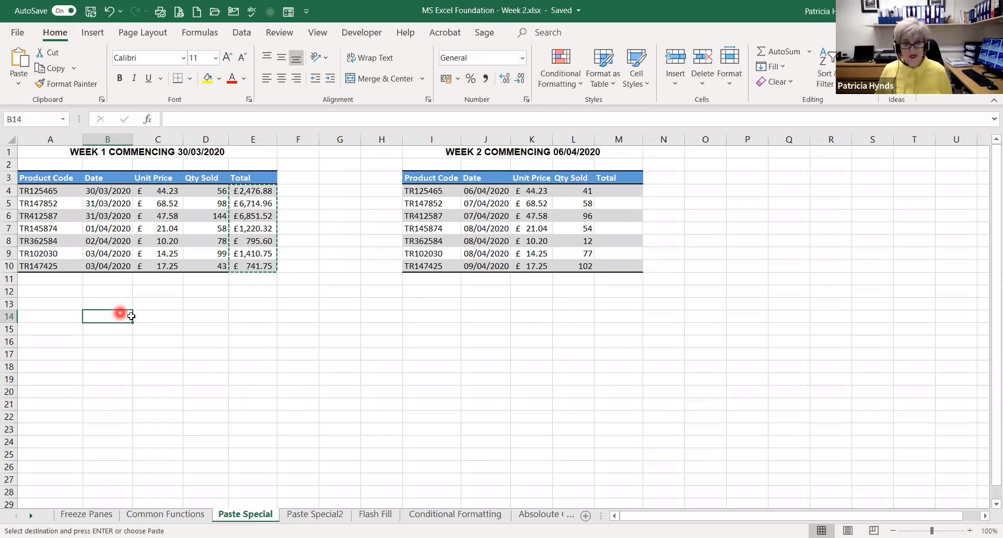
{"action": "key", "text": "ctrl+v"}
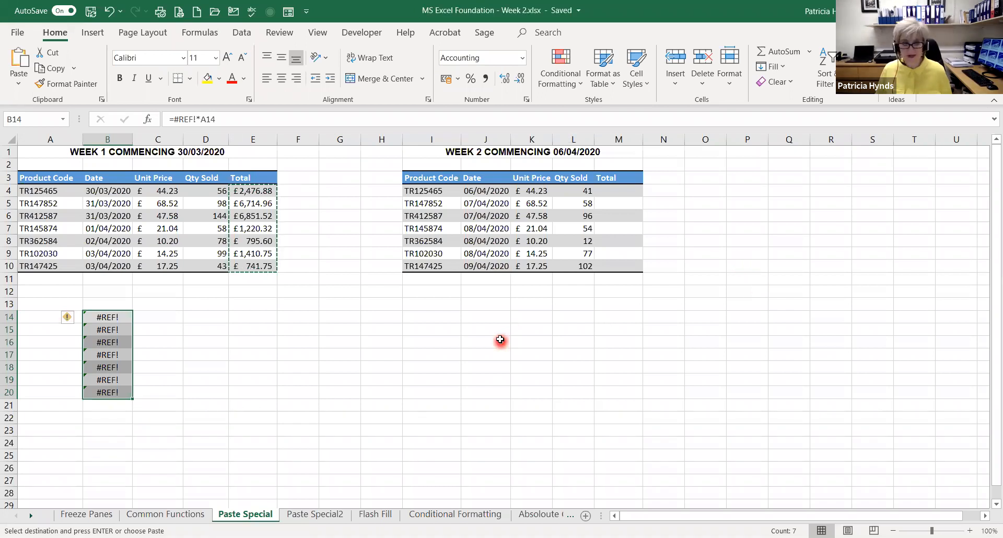
{"action": "key", "text": "ctrl+z"}
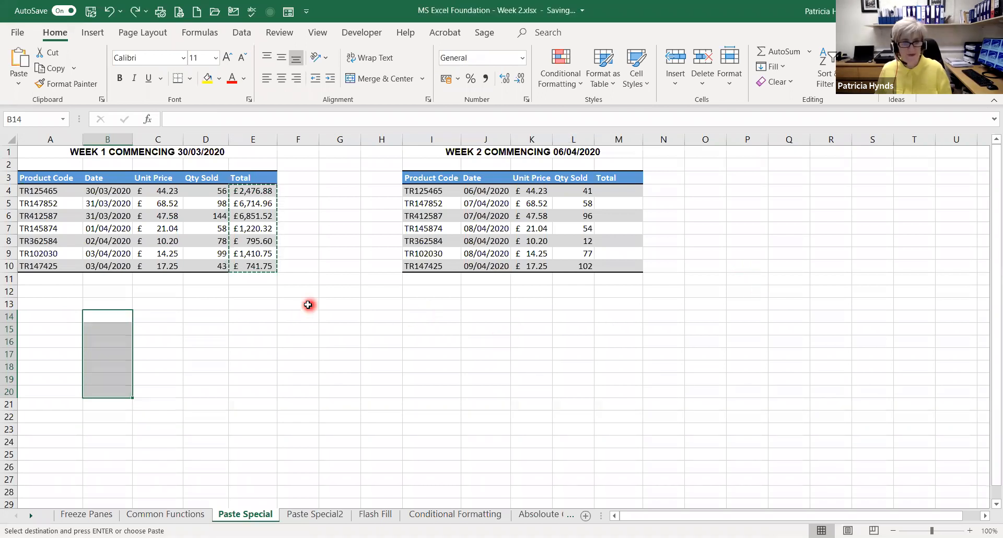
{"action": "key", "text": "Escape"}
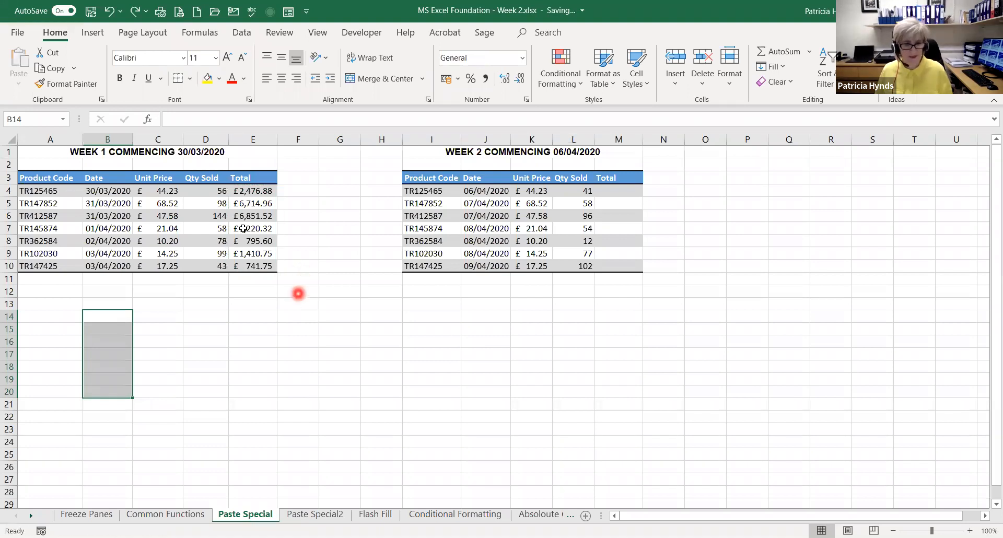
Copy the whole Week 1 table including its header row, A3:E10
{"action": "left_click_drag", "start_coordinate": [258, 192], "coordinate": [258, 265]}
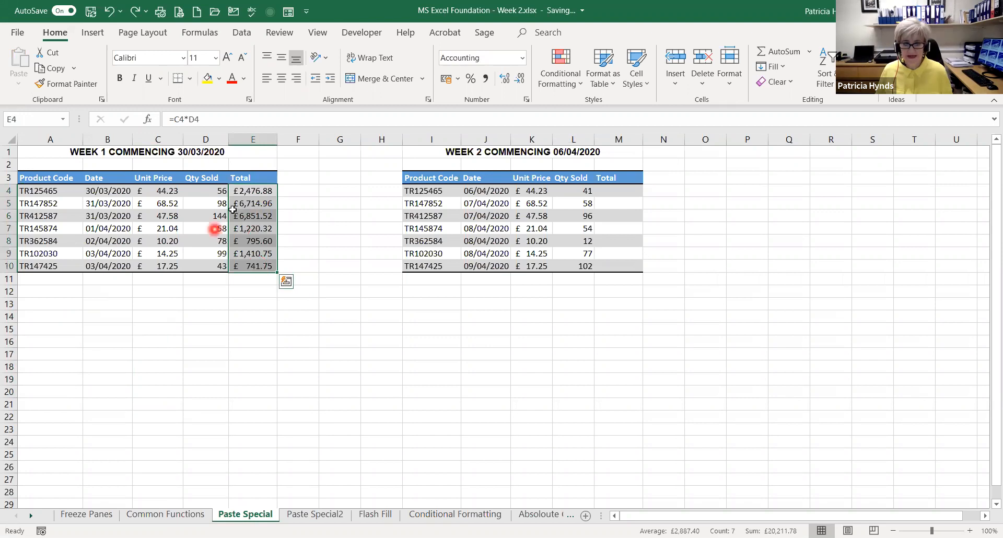
{"action": "left_click", "coordinate": [39, 177]}
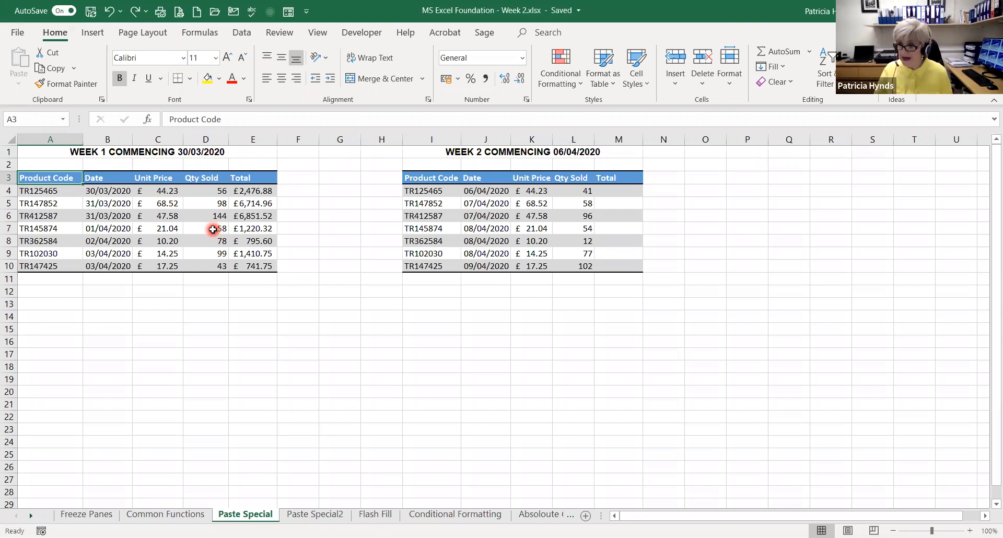
{"action": "key", "text": "ctrl+a"}
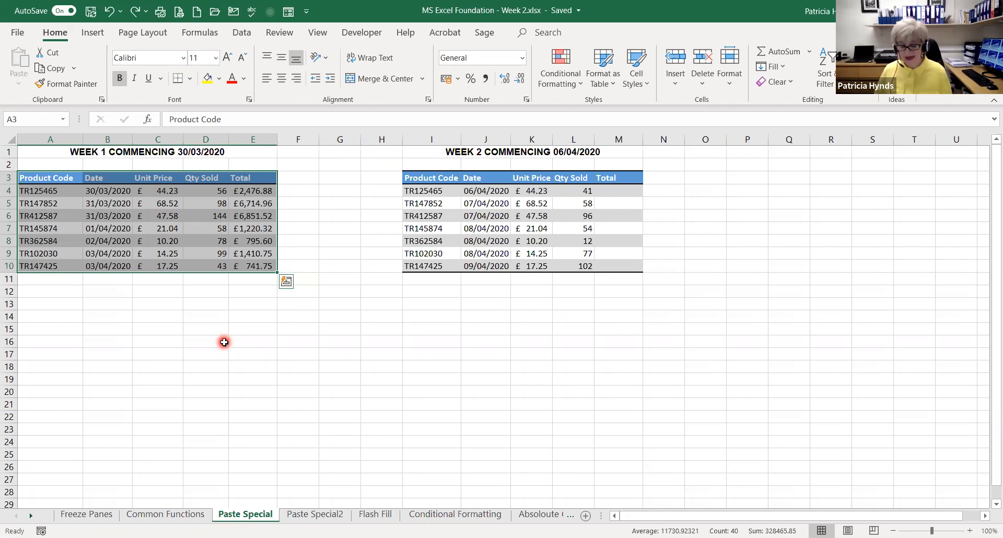
{"action": "key", "text": "ctrl+q"}
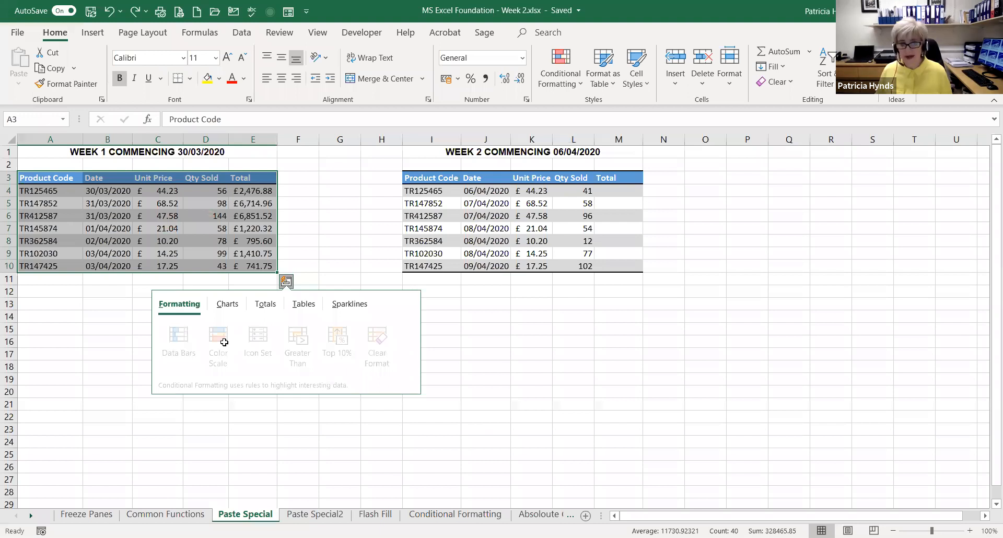
{"action": "key", "text": "Escape"}
{"action": "key", "text": "ctrl+c"}
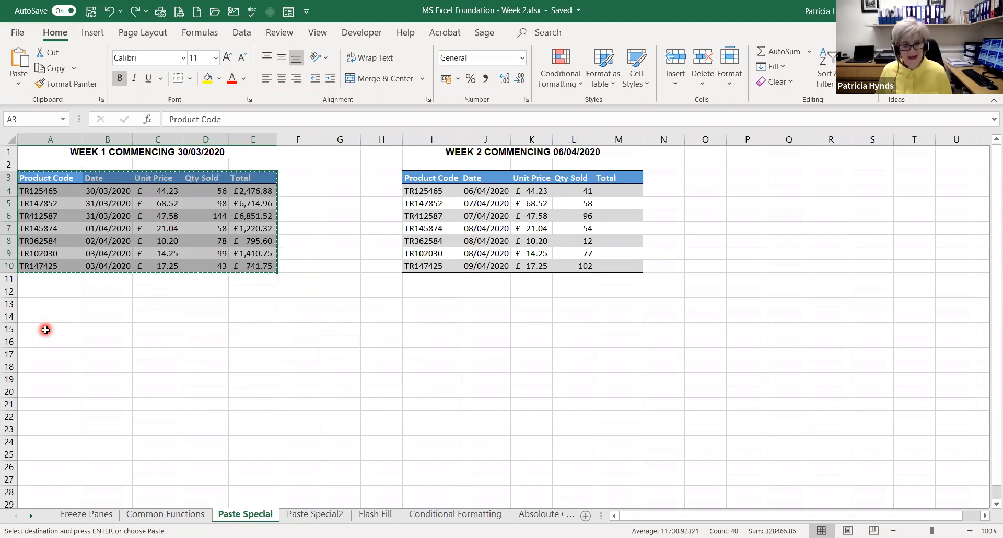
Paste the copied Week 1 table at A15 as values only, and clear the pasted range A15:E22
{"action": "right_click", "coordinate": [45, 329]}
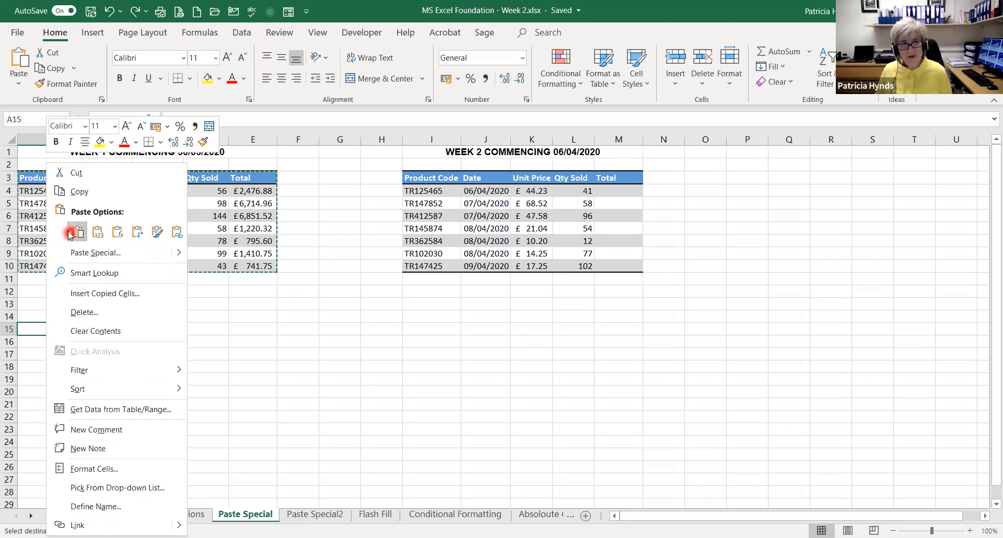
{"action": "left_click", "coordinate": [137, 232]}
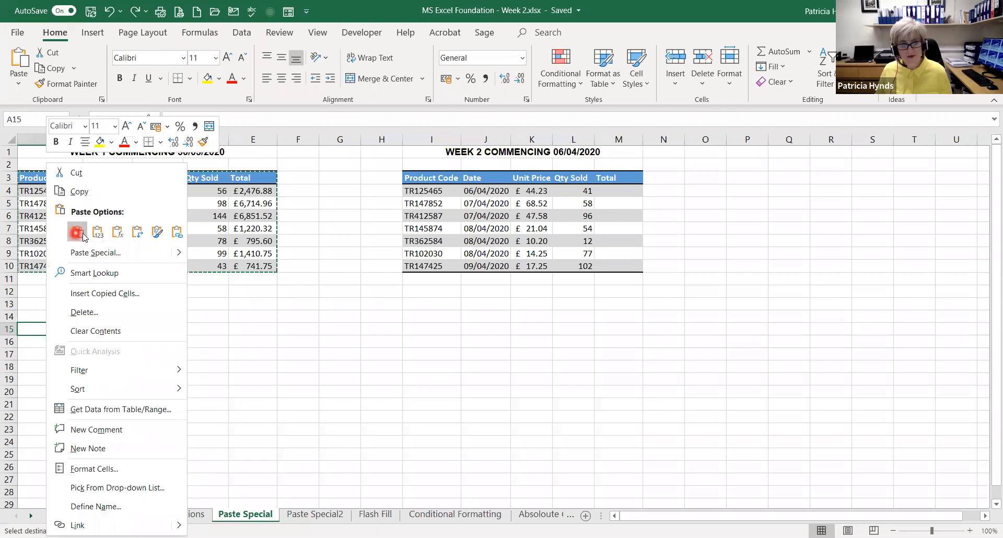
{"action": "left_click", "coordinate": [116, 234]}
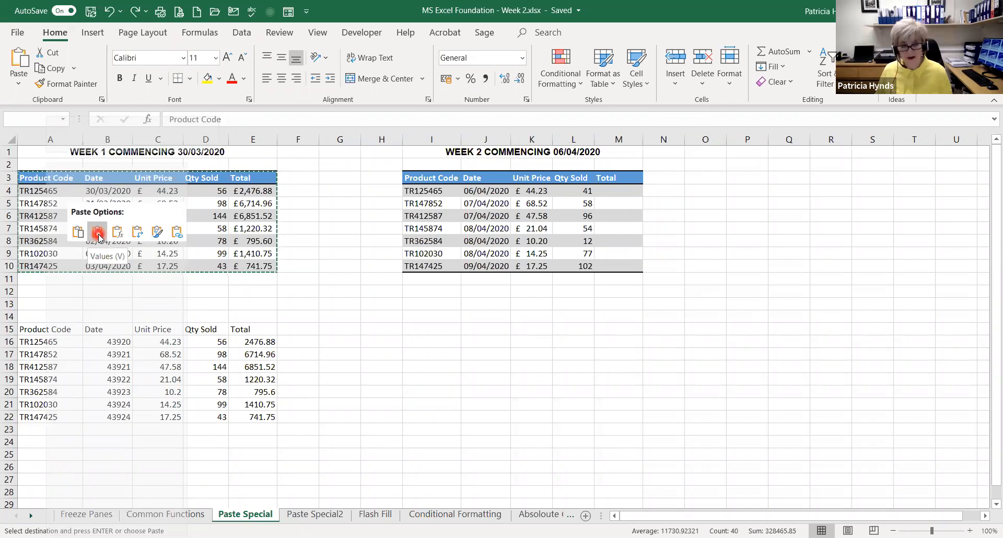
{"action": "left_click", "coordinate": [97, 233]}
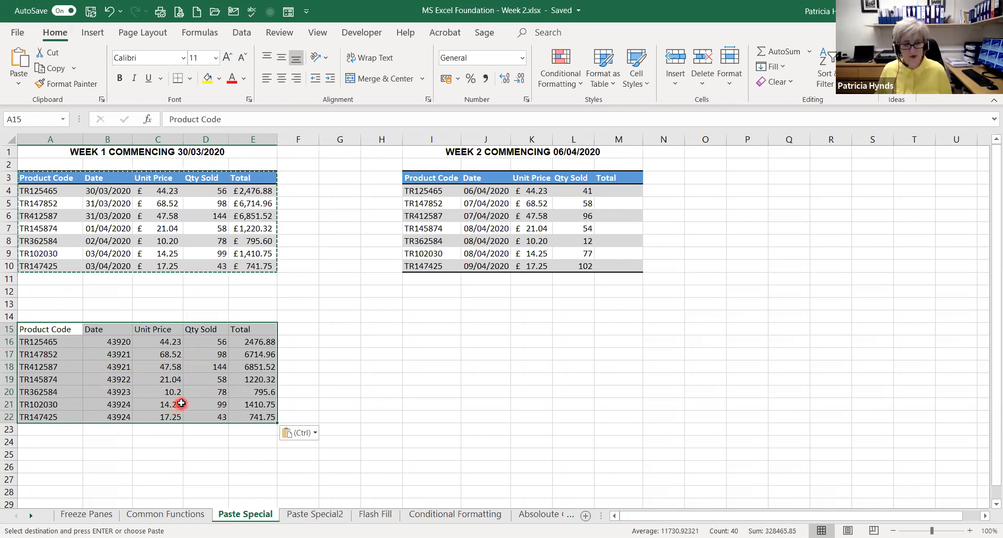
{"action": "key", "text": "Delete"}
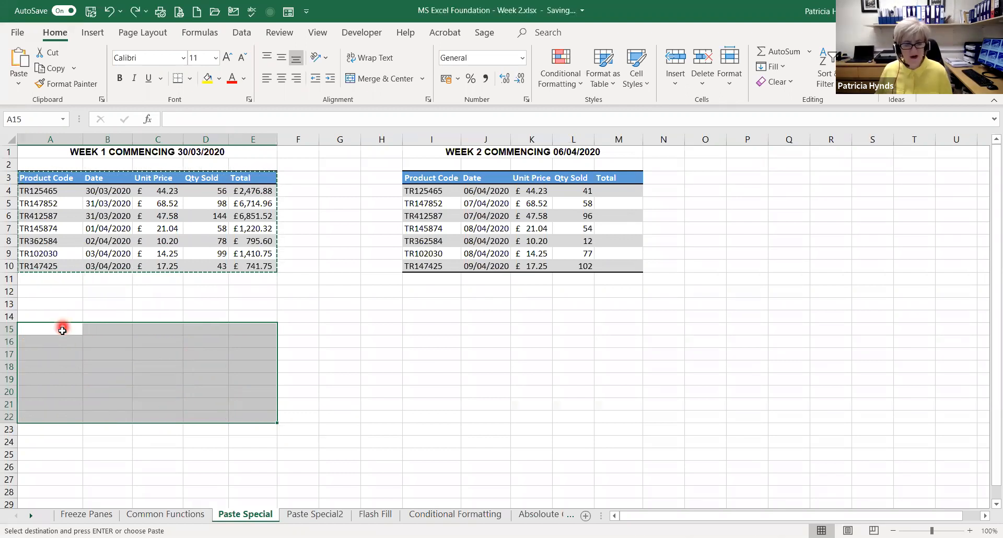
{"action": "key", "text": "Escape"}
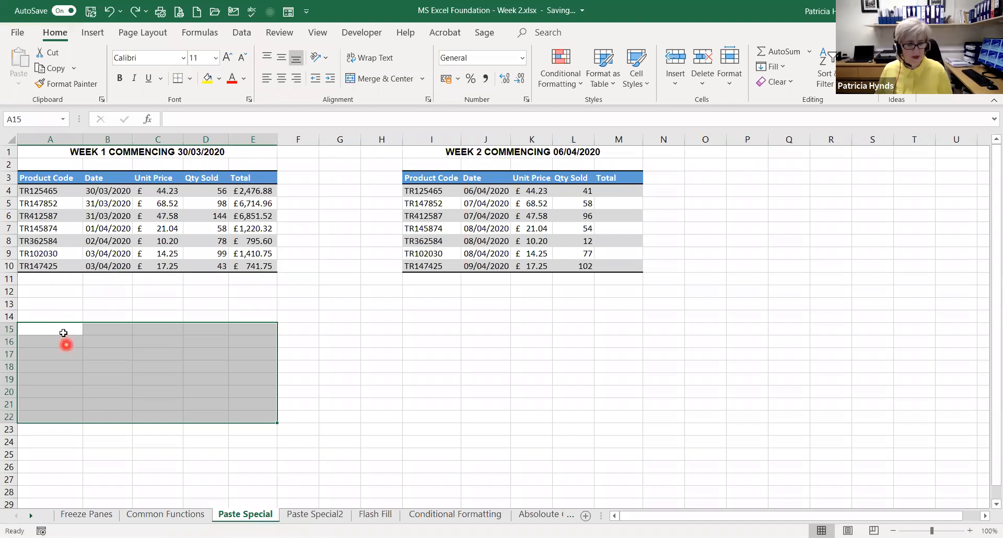
{"action": "left_click", "coordinate": [87, 216]}
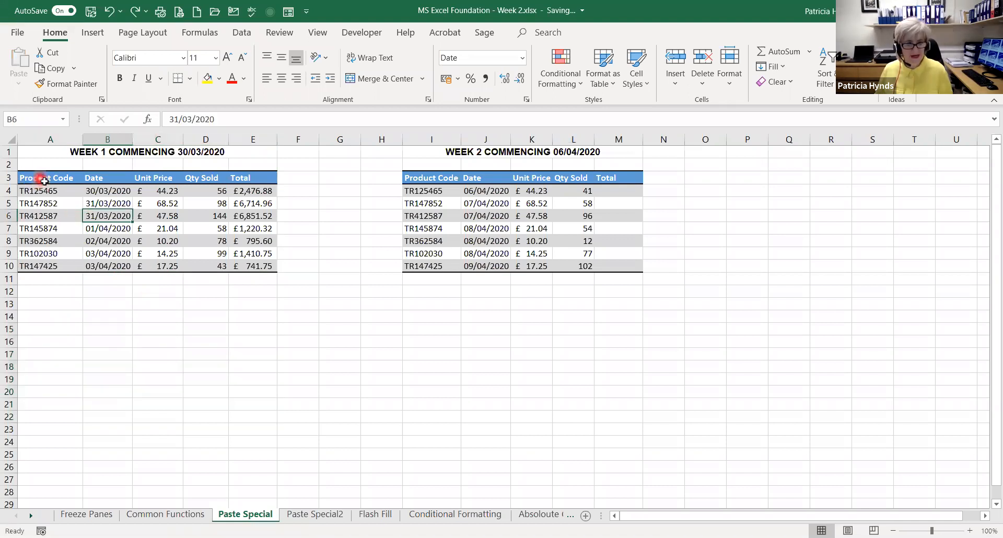
{"action": "left_click", "coordinate": [44, 180]}
{"action": "key", "text": "ctrl+a"}
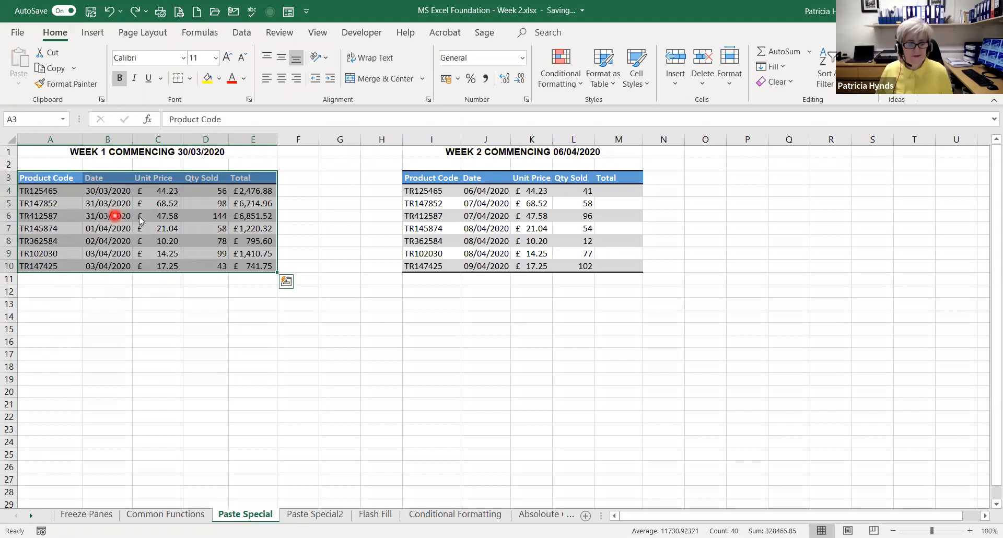
{"action": "right_click", "coordinate": [115, 215]}
{"action": "left_click", "coordinate": [149, 171]}
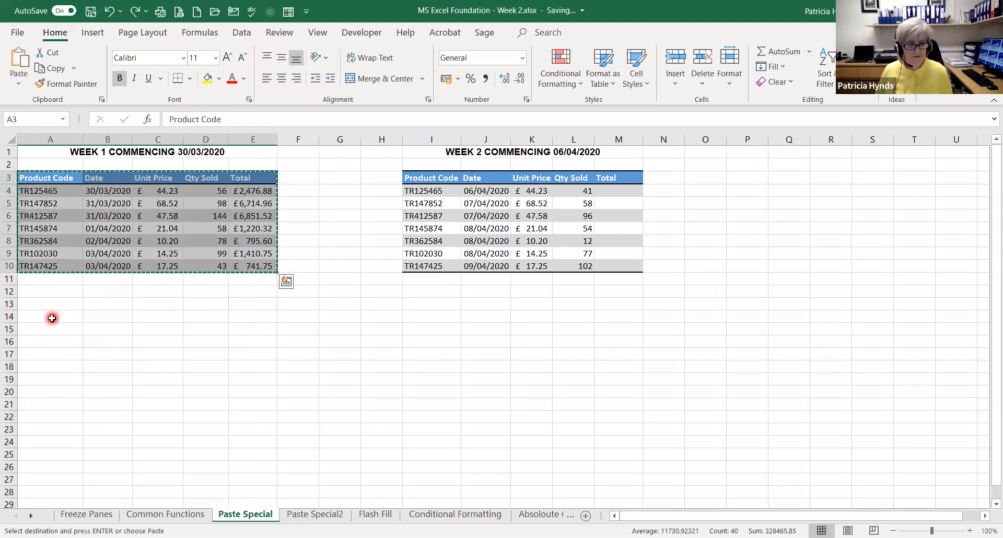
{"action": "right_click", "coordinate": [55, 320]}
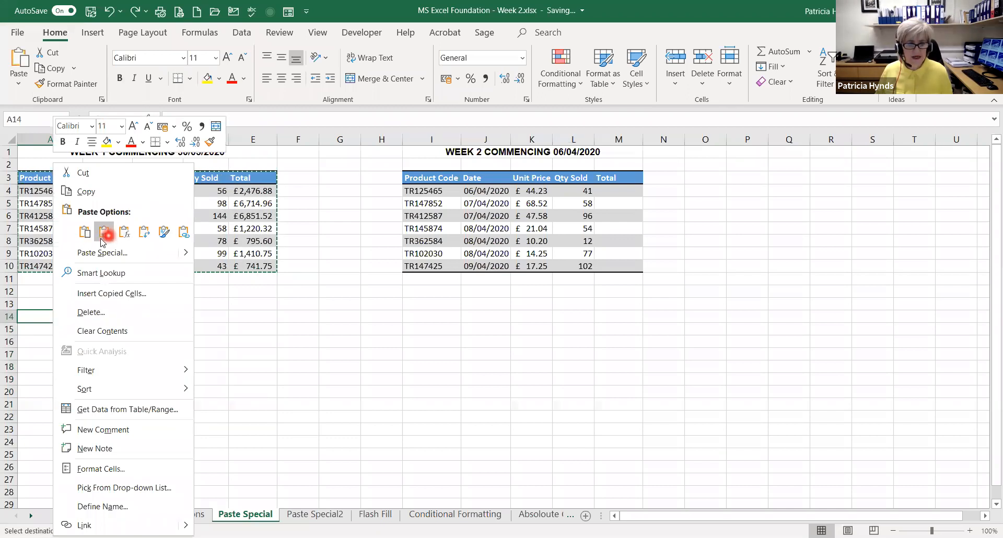
{"action": "left_click", "coordinate": [115, 237]}
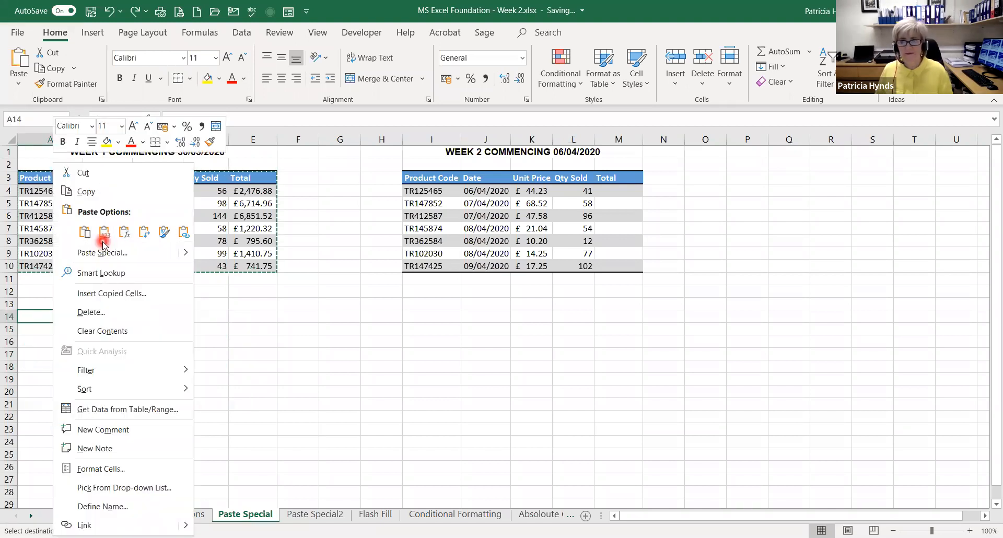
{"action": "left_click", "coordinate": [367, 98]}
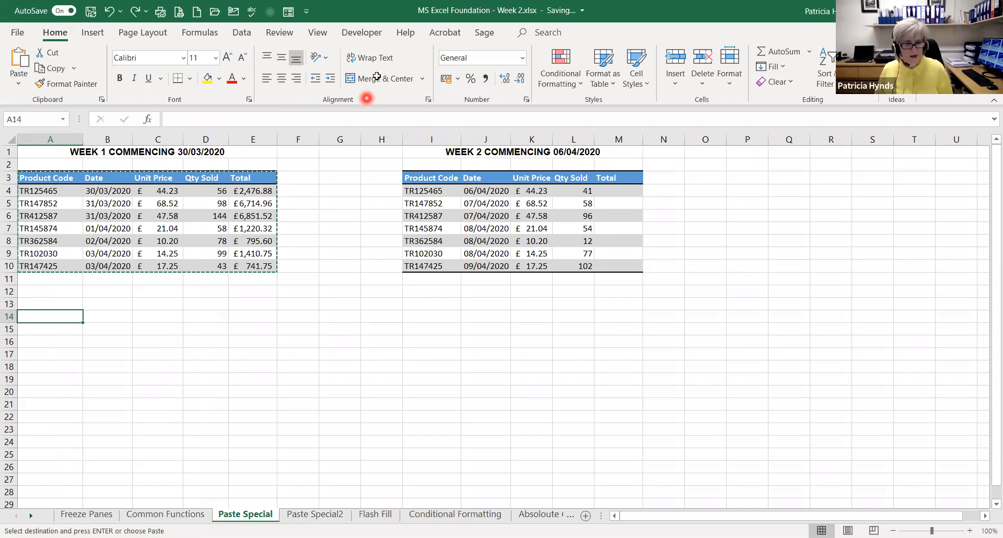
{"action": "key", "text": "Escape"}
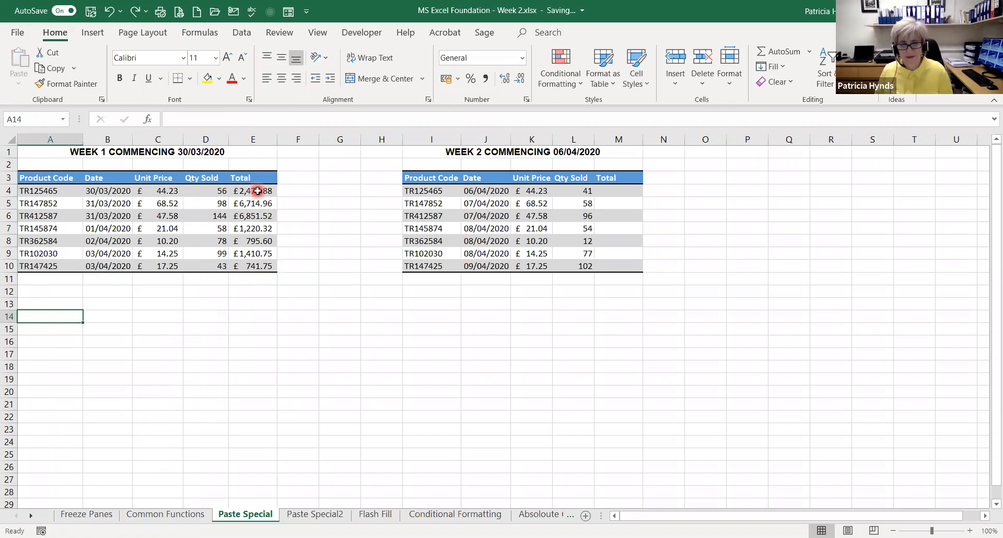
Copy the Week 1 totals in E4:E10 and paste them as formulas only into the Week 2 Total column, M4:M10
{"action": "left_click_drag", "start_coordinate": [256, 190], "coordinate": [256, 265]}
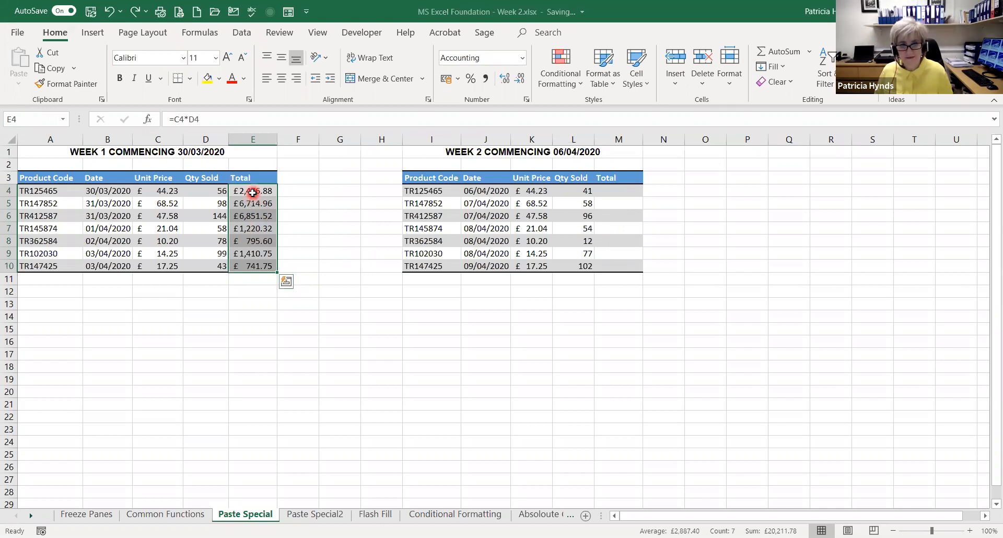
{"action": "key", "text": "ctrl+c"}
{"action": "left_click_drag", "start_coordinate": [623, 190], "coordinate": [622, 266]}
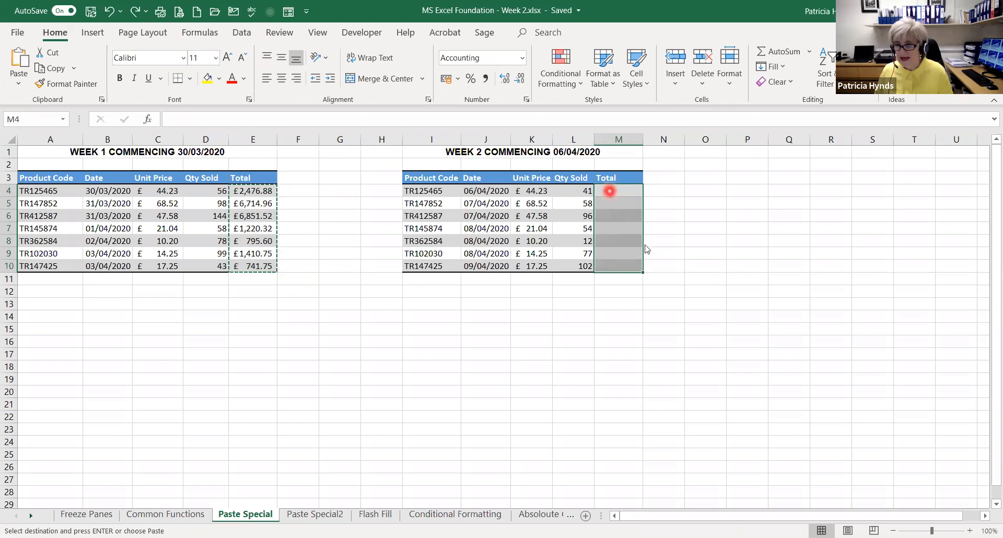
{"action": "right_click", "coordinate": [610, 191]}
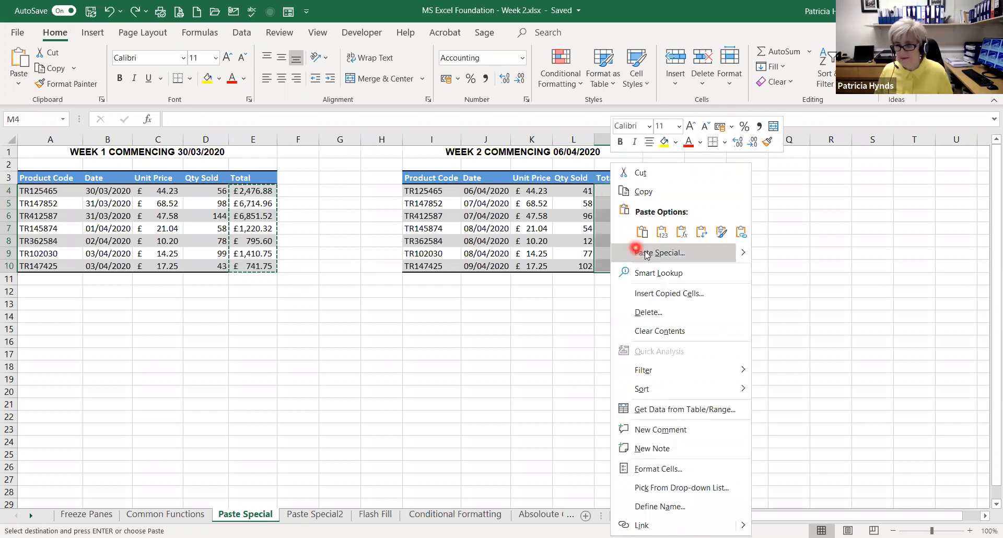
{"action": "left_click", "coordinate": [680, 235]}
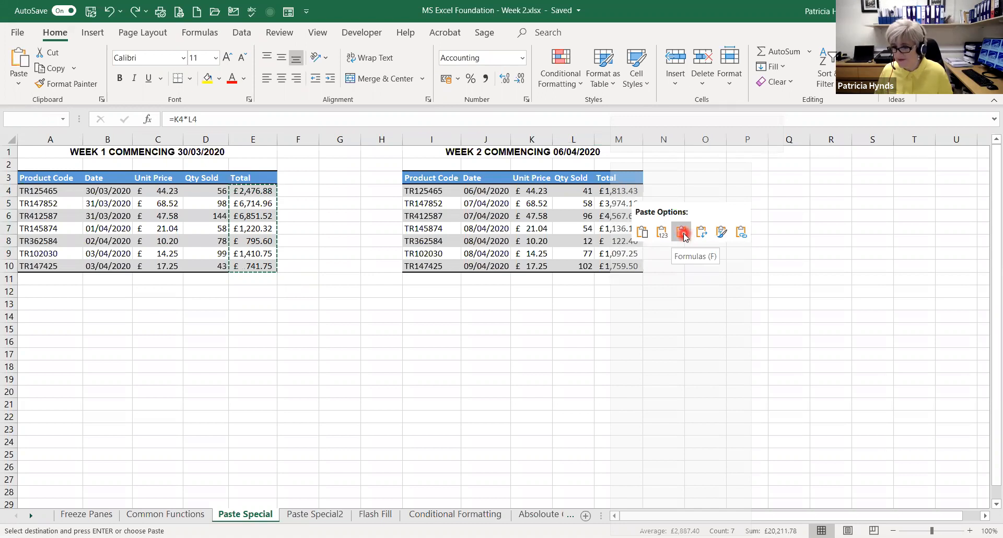
{"action": "left_click", "coordinate": [682, 232]}
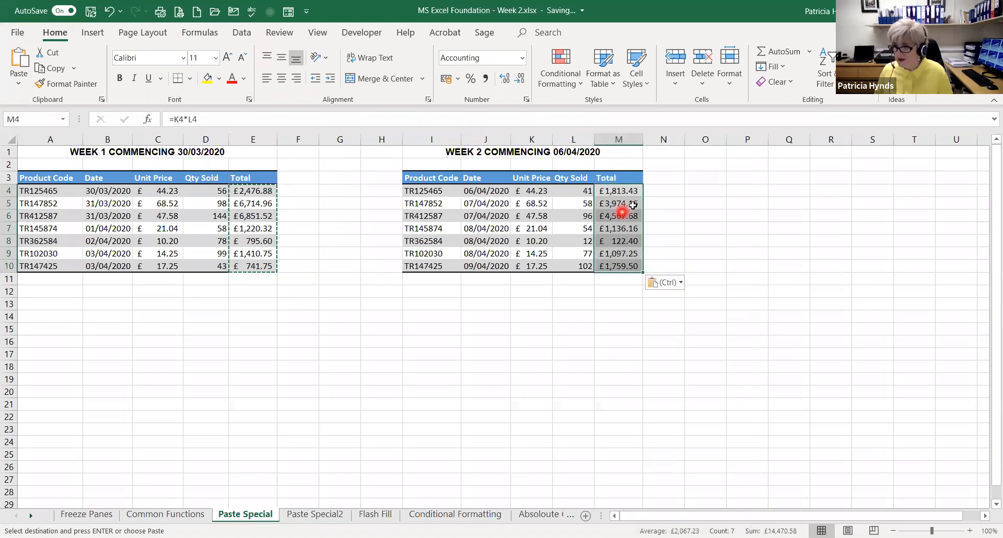
{"action": "key", "text": "Escape"}
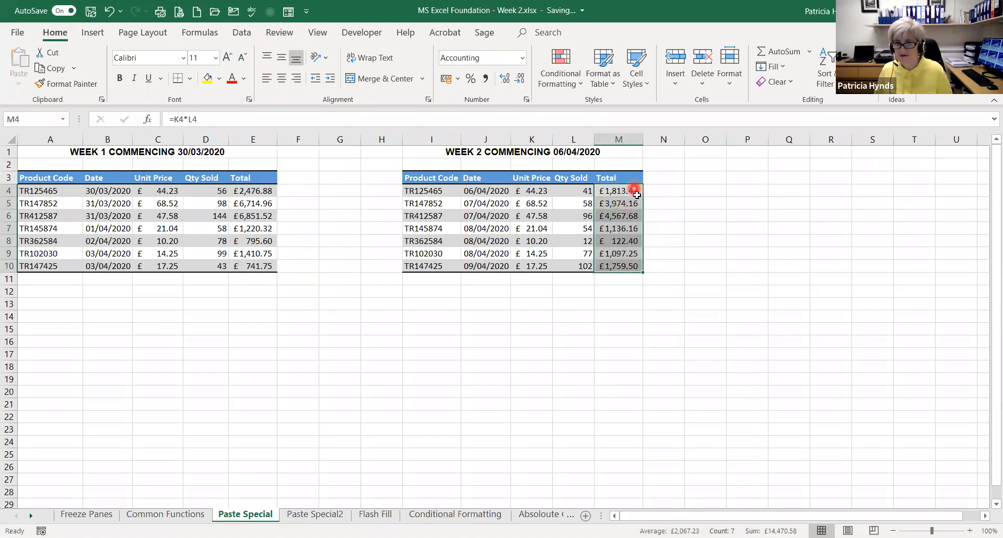
Check the formula in M4, undo the formulas paste in the Week 2 Total column, and clear the copy selection
{"action": "left_click", "coordinate": [633, 191]}
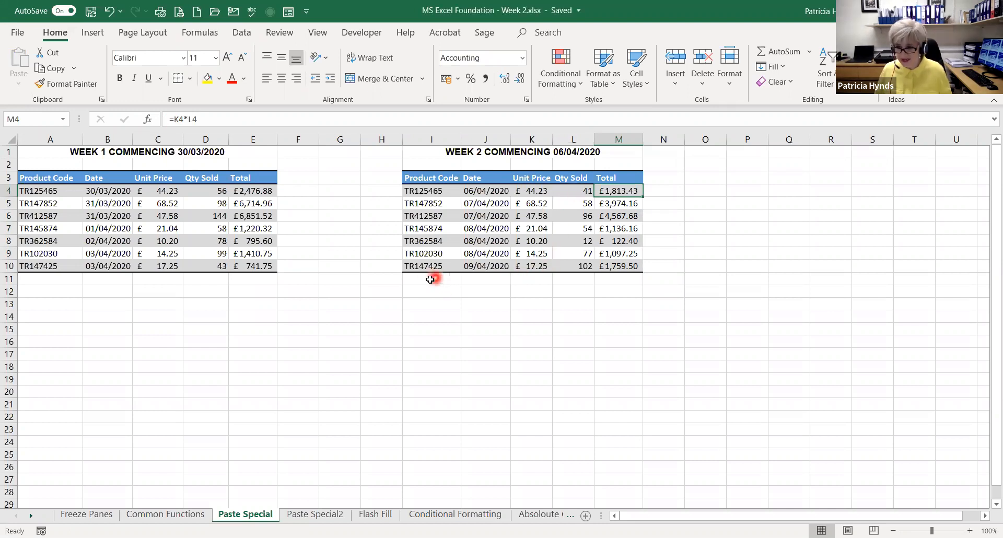
{"action": "key", "text": "ctrl+z"}
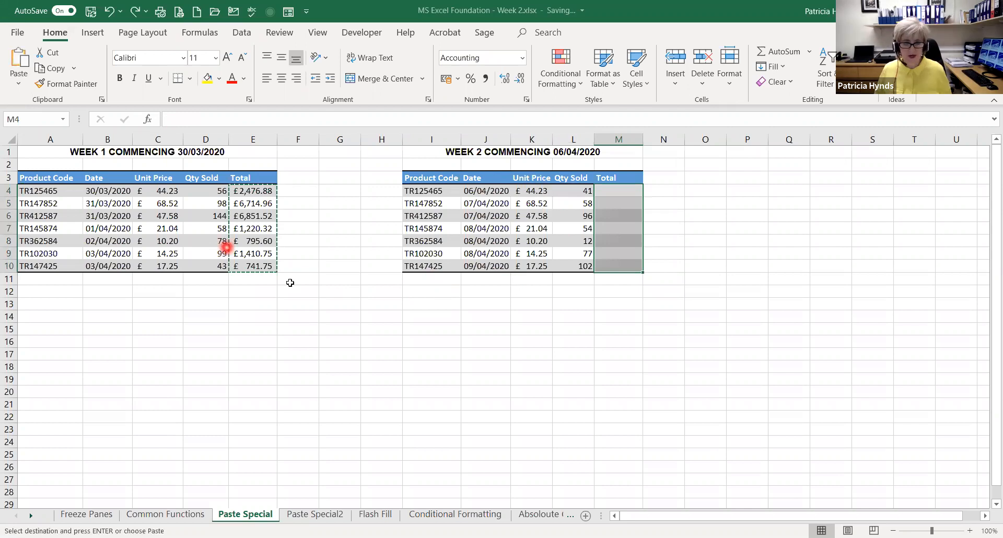
{"action": "key", "text": "Escape"}
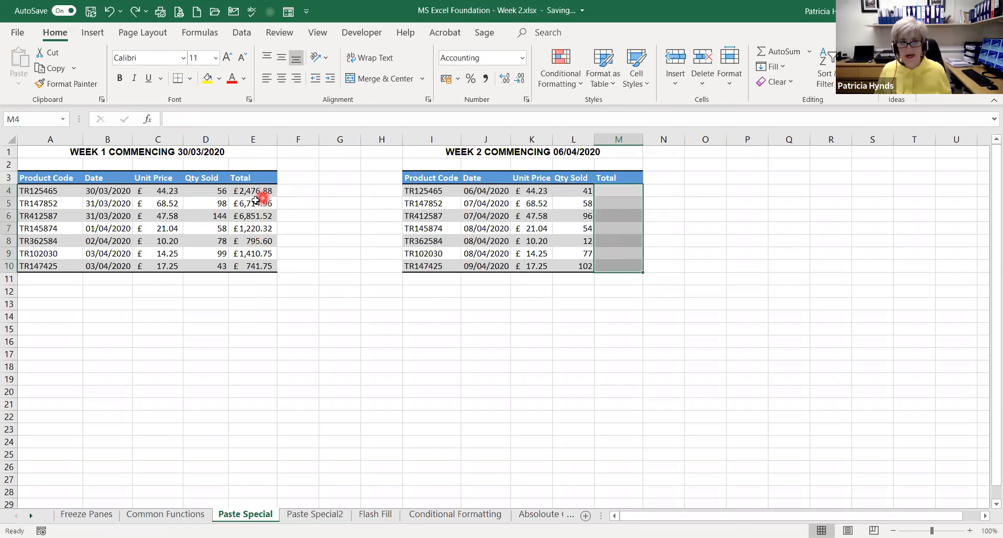
Copy the Week 1 totals in E4:E10 again and paste only their formulas starting at M4 in the Week 2 table
{"action": "left_click_drag", "start_coordinate": [255, 191], "coordinate": [261, 266]}
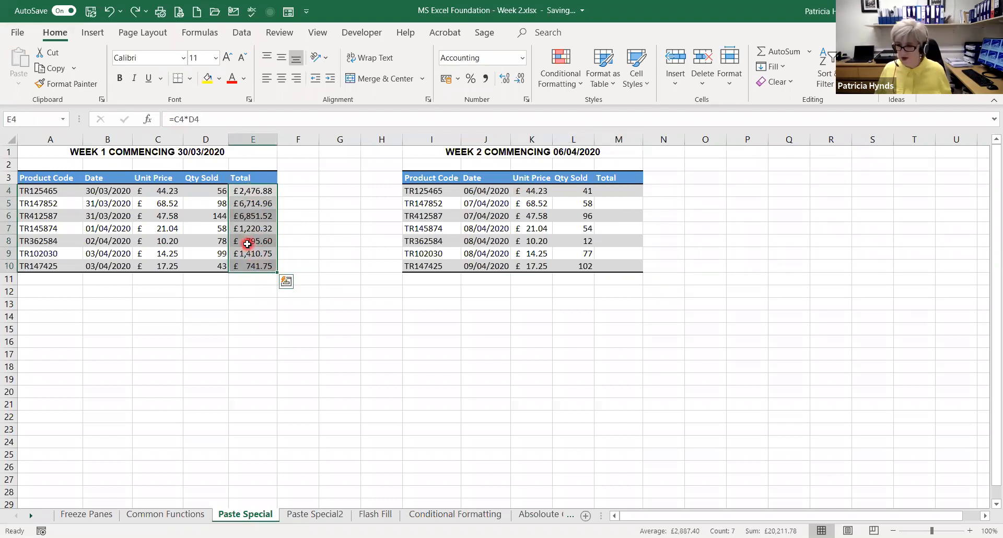
{"action": "key", "text": "ctrl+c"}
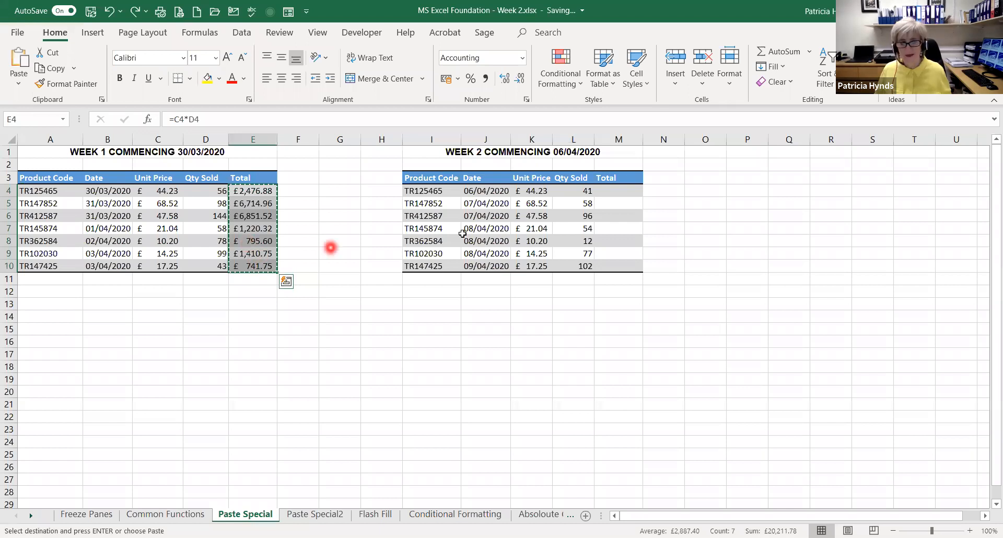
{"action": "right_click", "coordinate": [620, 195]}
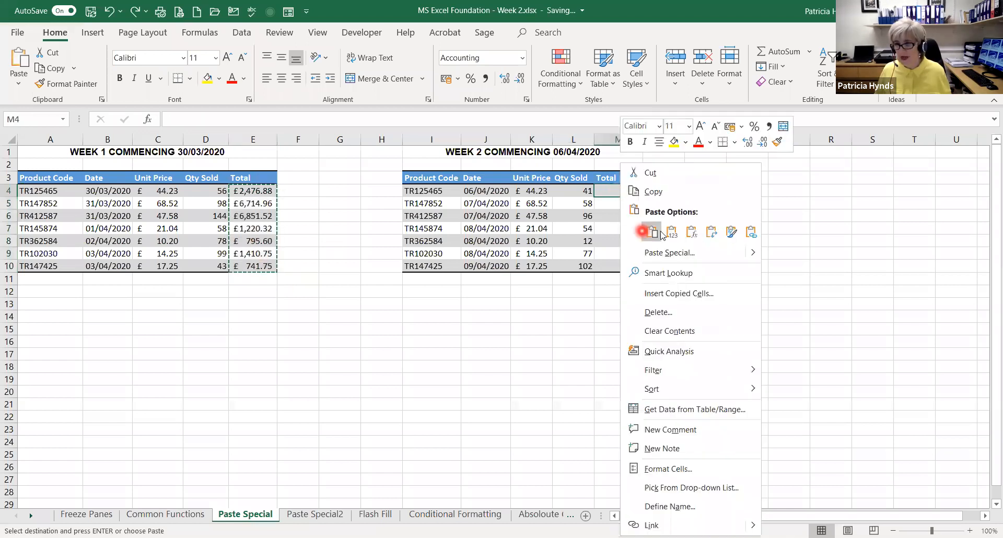
{"action": "left_click", "coordinate": [691, 233]}
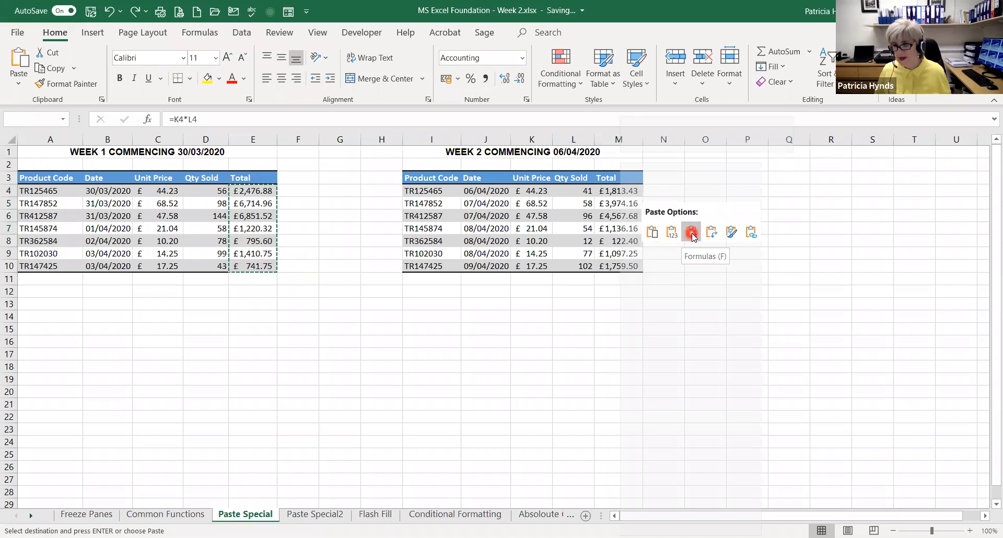
{"action": "left_click", "coordinate": [692, 233]}
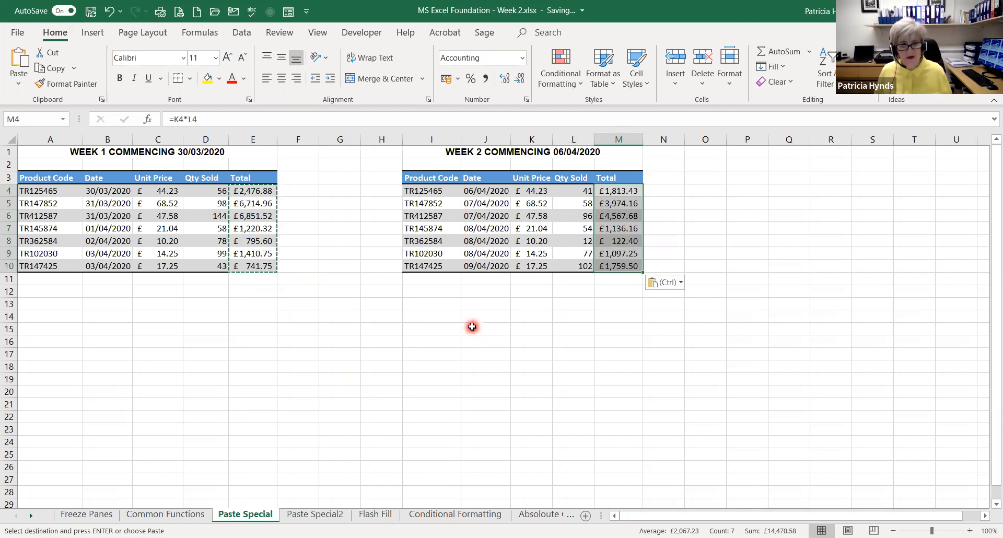
{"action": "key", "text": "Escape"}
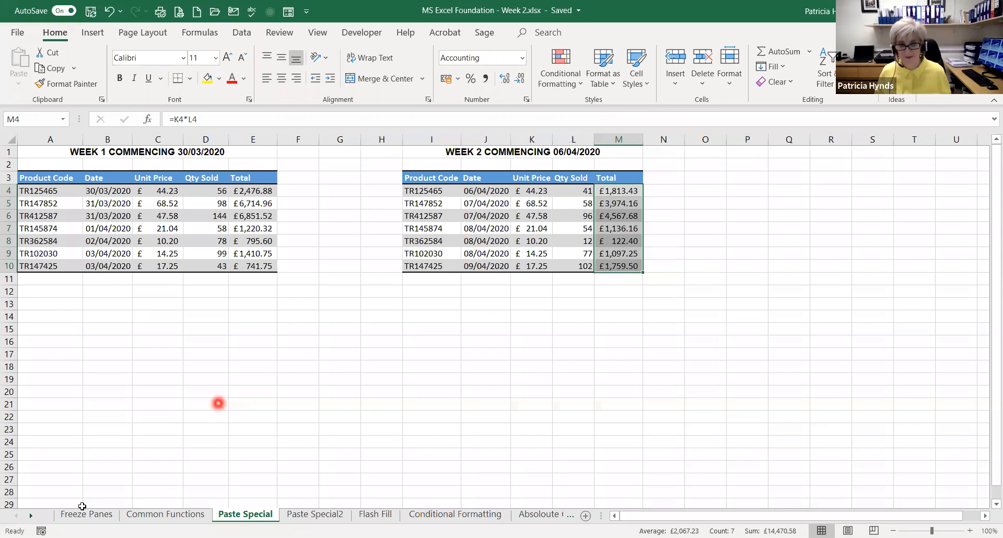
Compare the Week 1 and Week 2 totals on the Paste Special sheet with the WEEK 1 and WEEK 2 columns on the Paste Special2 sheet
{"action": "left_click", "coordinate": [317, 516]}
{"action": "left_click", "coordinate": [264, 515]}
{"action": "left_click", "coordinate": [327, 515]}
{"action": "left_click", "coordinate": [255, 516]}
{"action": "left_click", "coordinate": [334, 516]}
{"action": "left_click", "coordinate": [336, 519]}
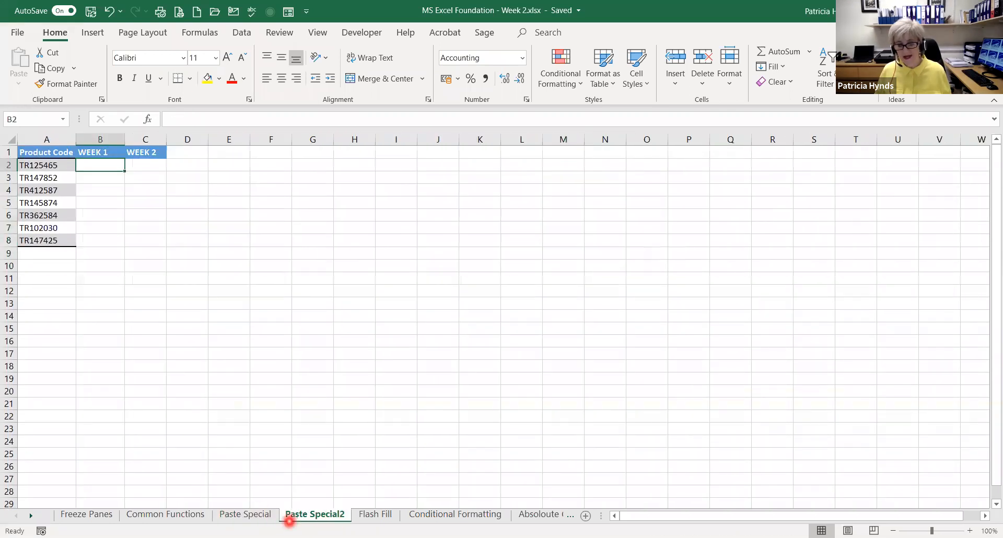
{"action": "left_click", "coordinate": [250, 518]}
{"action": "left_click", "coordinate": [317, 517]}
{"action": "left_click", "coordinate": [253, 515]}
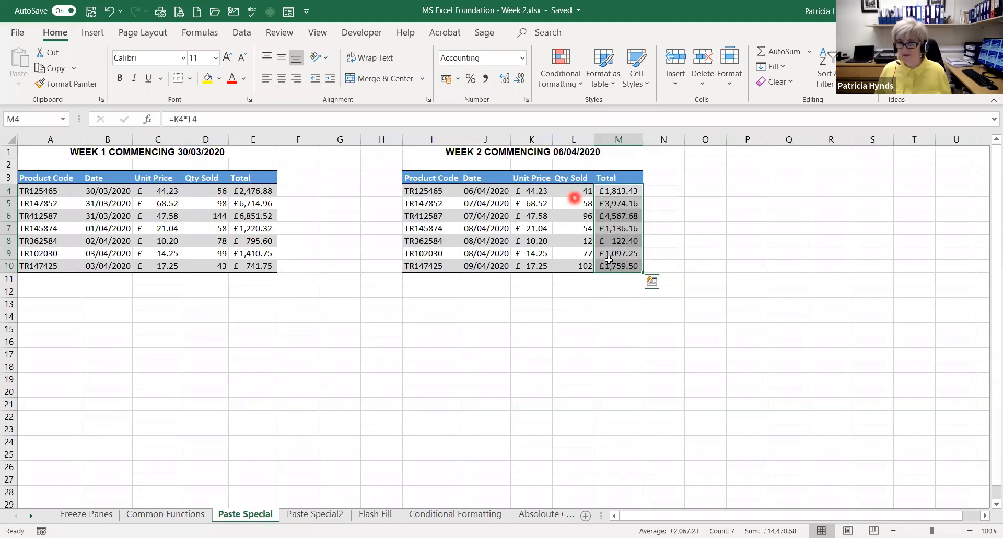
{"action": "left_click", "coordinate": [314, 515]}
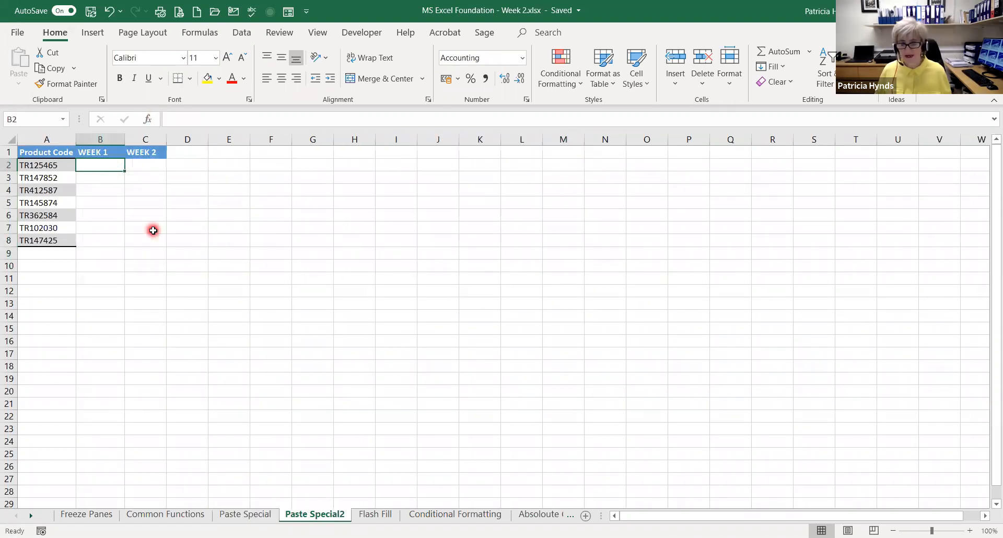
{"action": "left_click", "coordinate": [244, 515]}
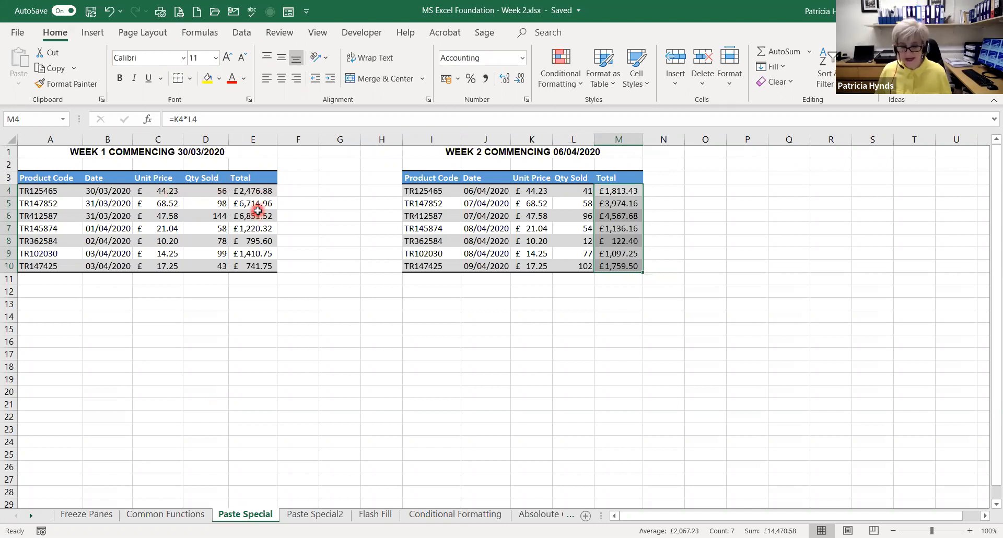
{"action": "left_click", "coordinate": [303, 519]}
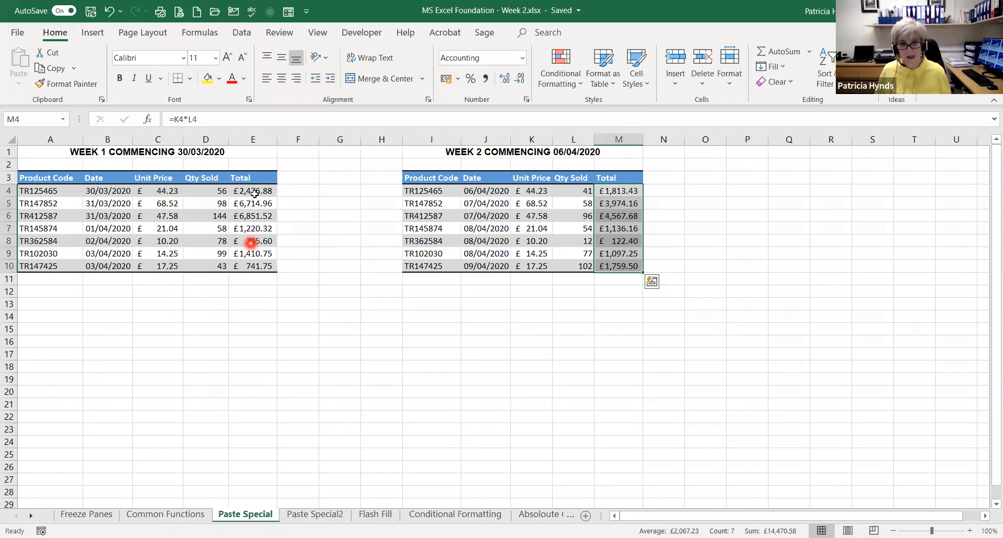
Paste the Week 1 totals from E4:E10 as links starting at B2 on the Paste Special2 sheet, and check the link formulas in B2 and B3
{"action": "left_click_drag", "start_coordinate": [255, 190], "coordinate": [253, 266]}
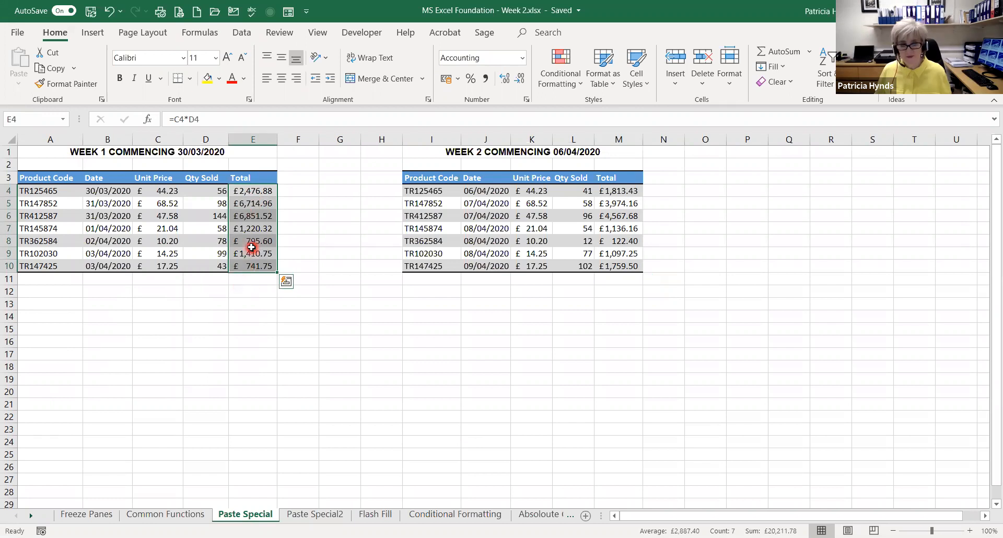
{"action": "key", "text": "ctrl+c"}
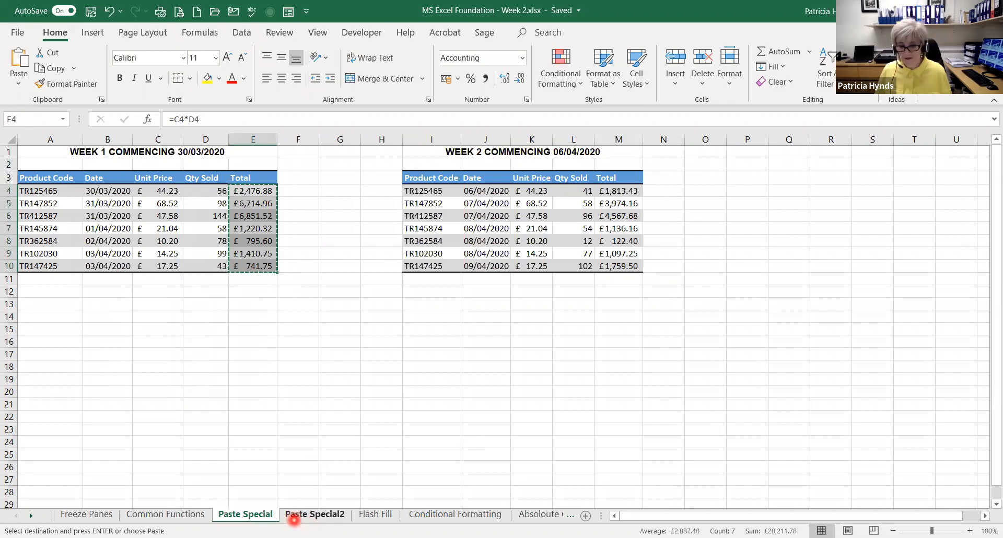
{"action": "left_click", "coordinate": [312, 514]}
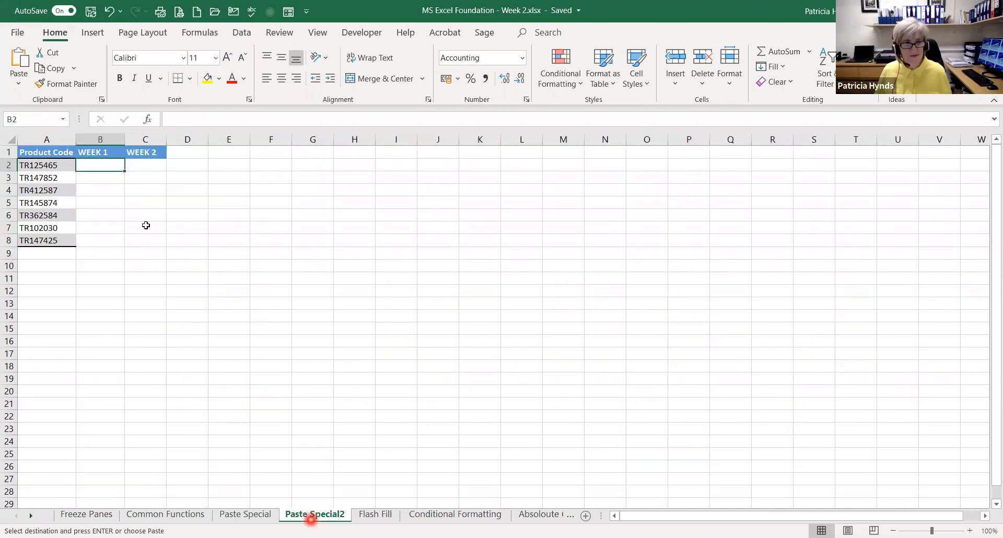
{"action": "right_click", "coordinate": [95, 167]}
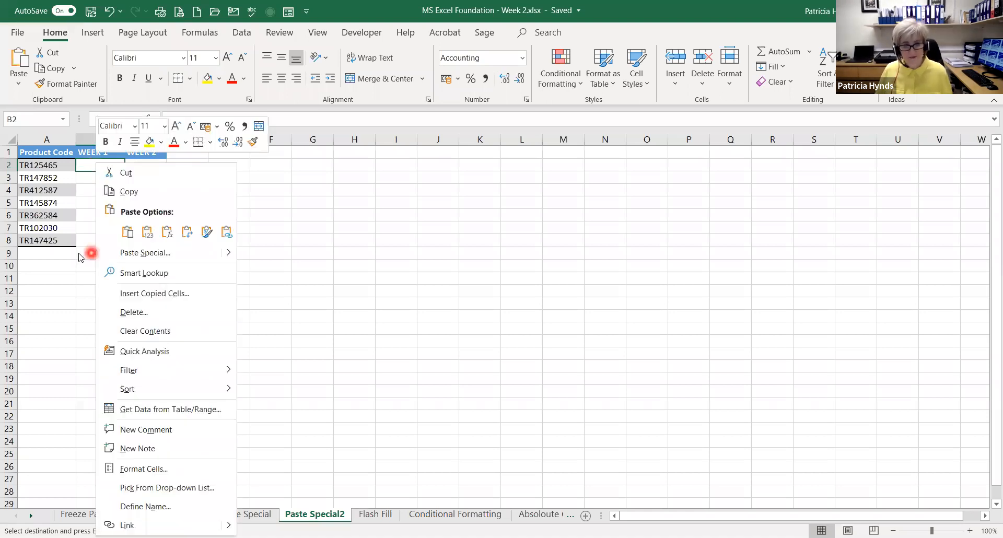
{"action": "left_click", "coordinate": [130, 252]}
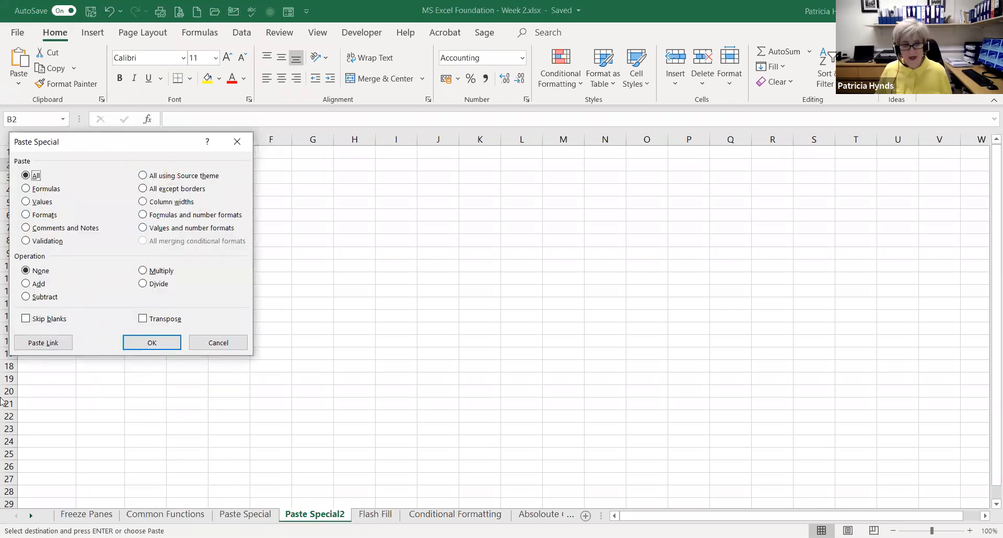
{"action": "left_click", "coordinate": [41, 344]}
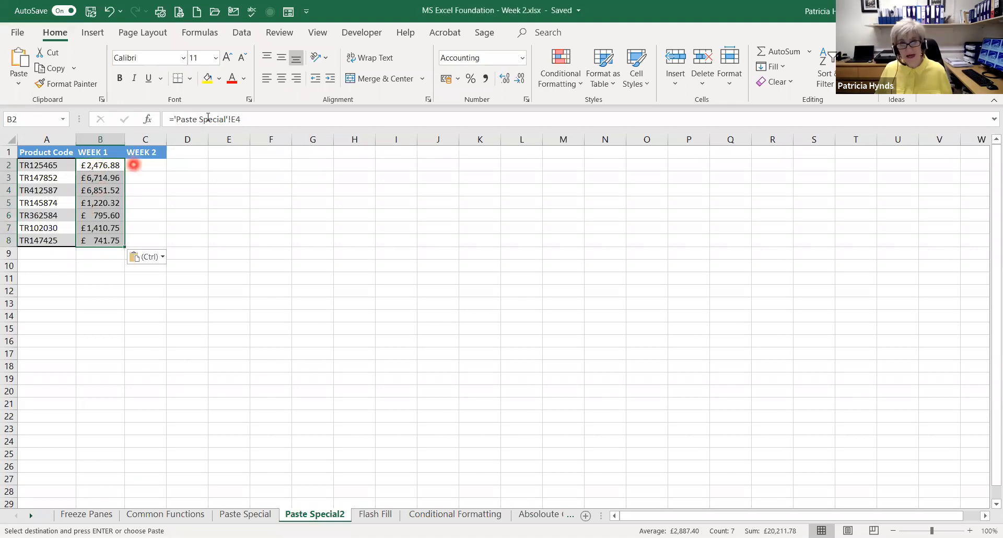
{"action": "left_click", "coordinate": [83, 165]}
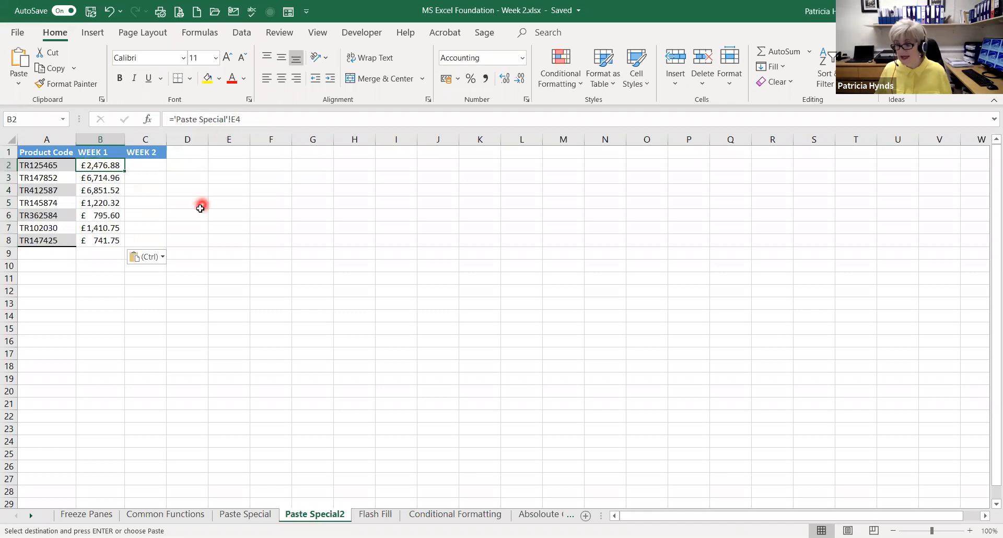
{"action": "left_click", "coordinate": [105, 177]}
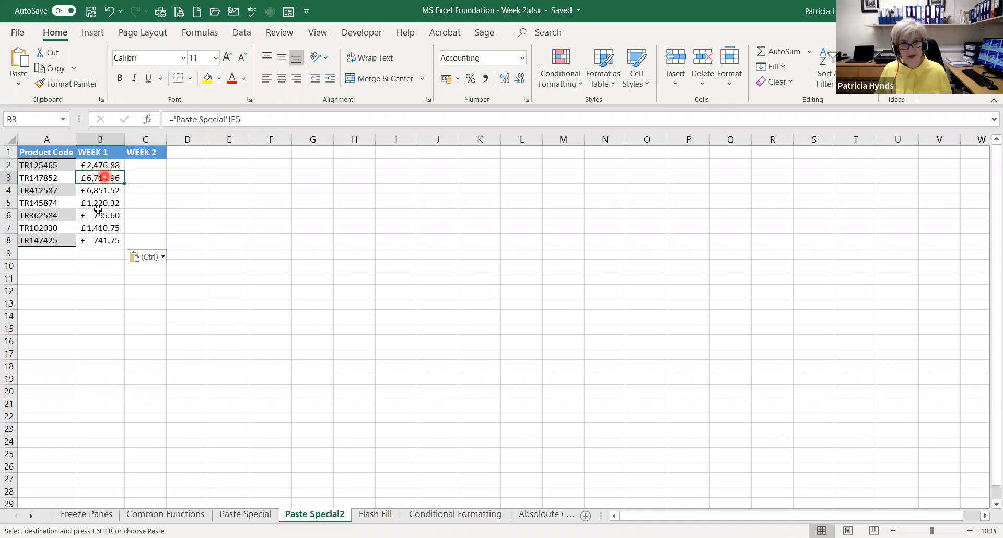
Check the link formulas of the WEEK 1 totals in B2:B8 on the Paste Special2 sheet
{"action": "left_click", "coordinate": [99, 190]}
{"action": "left_click", "coordinate": [97, 206]}
{"action": "left_click", "coordinate": [97, 217]}
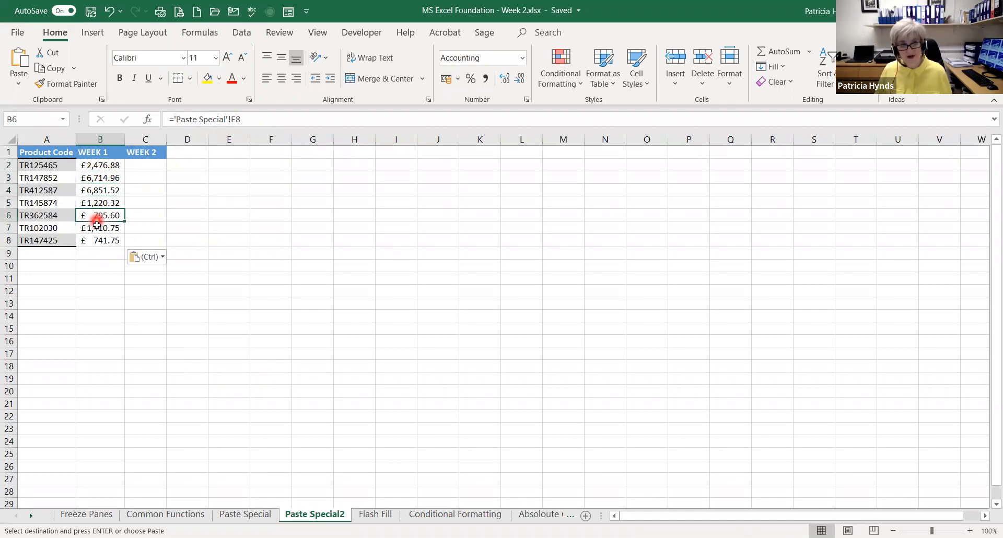
{"action": "left_click", "coordinate": [96, 229]}
{"action": "left_click", "coordinate": [95, 243]}
{"action": "left_click", "coordinate": [94, 165]}
{"action": "left_click", "coordinate": [94, 178]}
{"action": "left_click", "coordinate": [93, 190]}
{"action": "left_click", "coordinate": [94, 203]}
{"action": "left_click", "coordinate": [95, 215]}
{"action": "left_click", "coordinate": [96, 227]}
{"action": "left_click", "coordinate": [96, 240]}
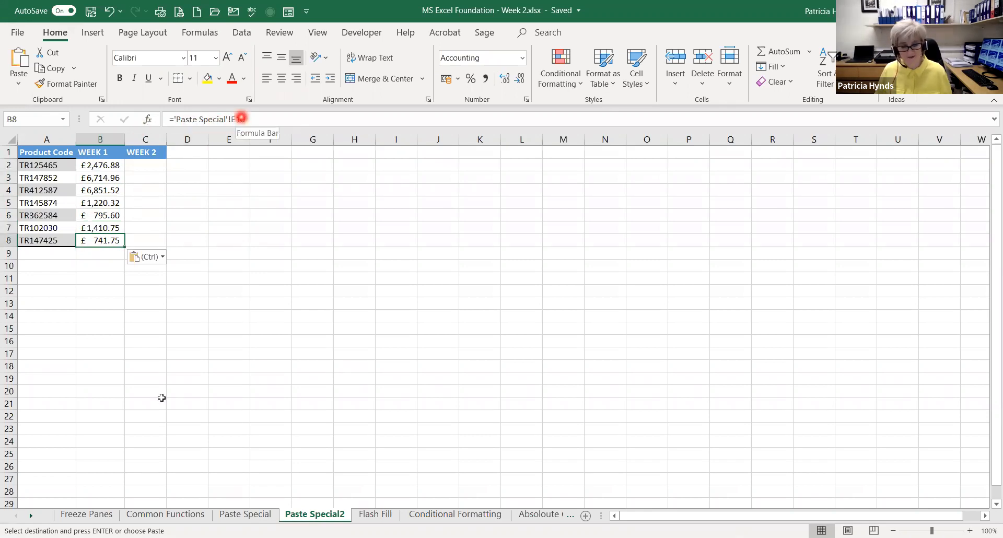
Paste the Week 2 totals from M4:M10 on Paste Special as links starting at C2 on Paste Special2, and autofit column C
{"action": "left_click", "coordinate": [239, 516]}
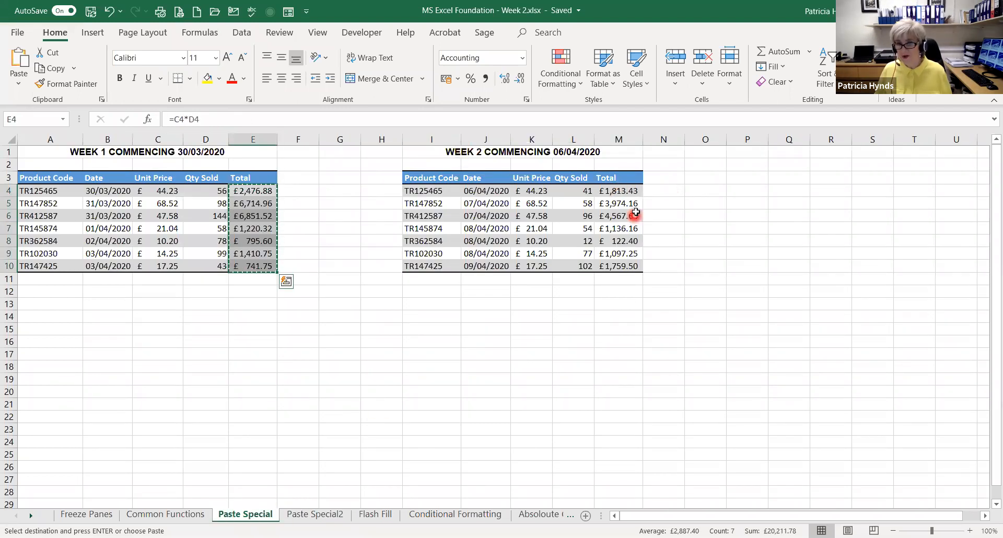
{"action": "left_click_drag", "start_coordinate": [626, 191], "coordinate": [621, 264]}
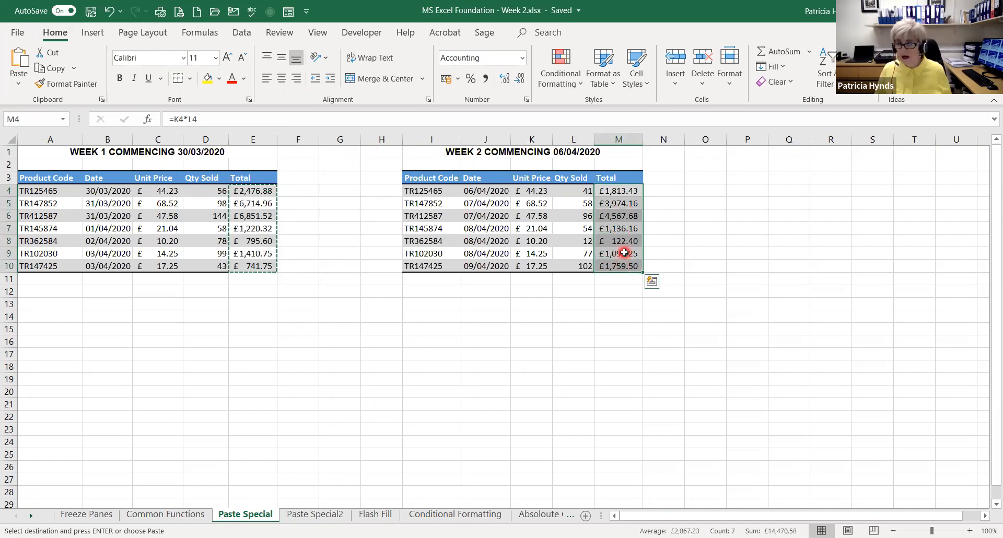
{"action": "key", "text": "ctrl+c"}
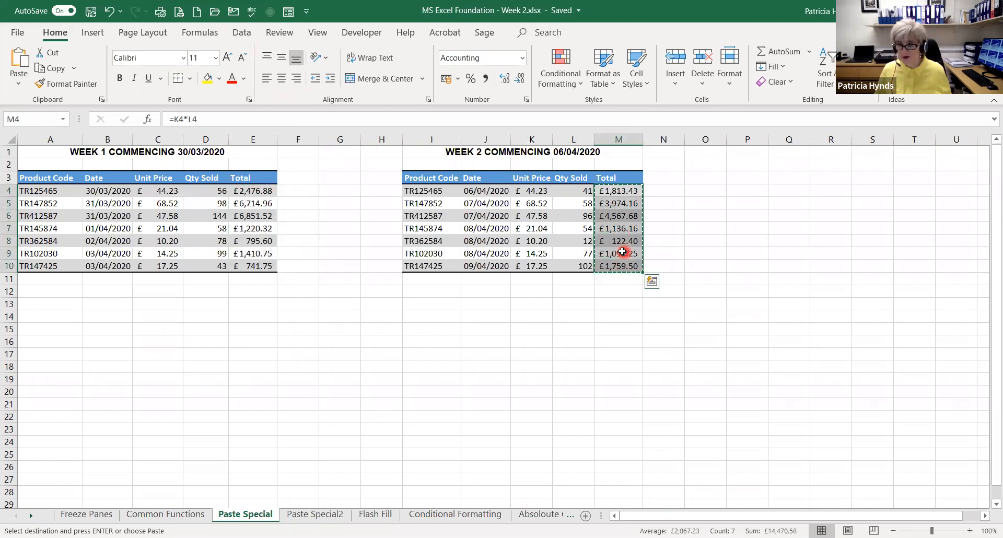
{"action": "left_click", "coordinate": [309, 516]}
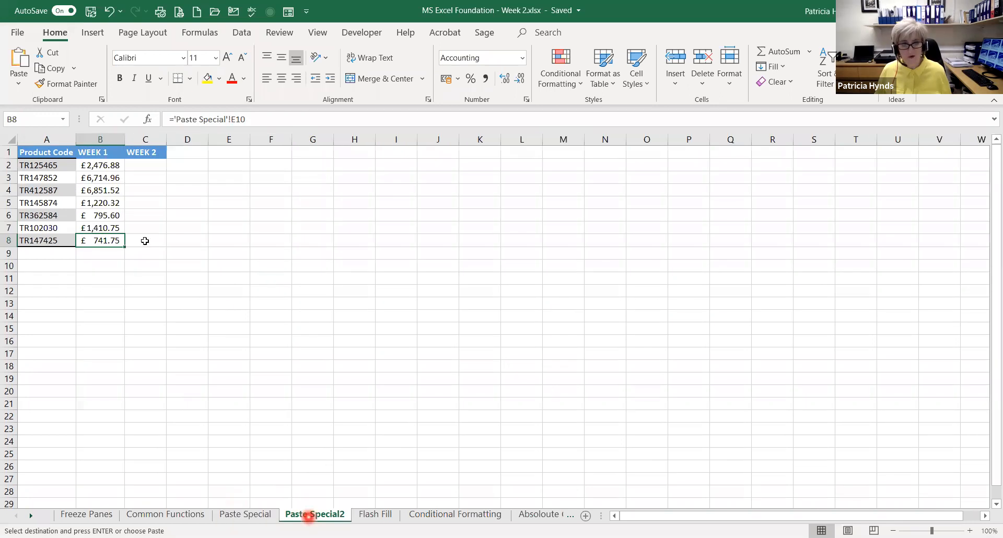
{"action": "left_click", "coordinate": [140, 166]}
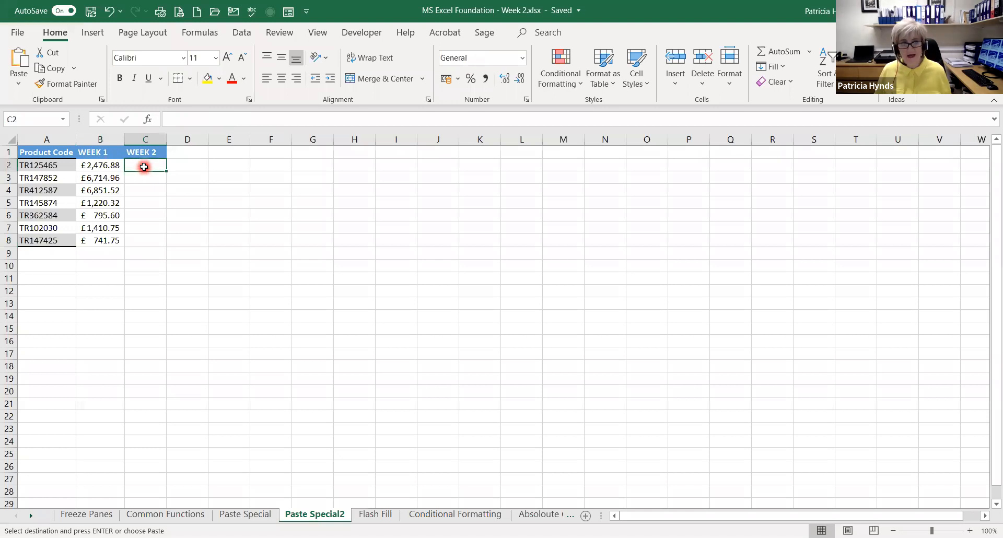
{"action": "right_click", "coordinate": [145, 168]}
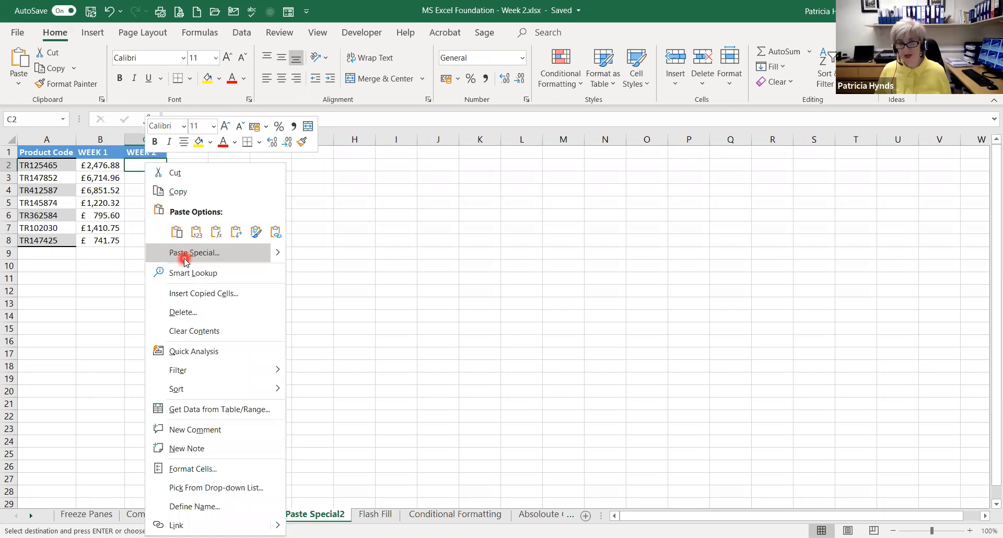
{"action": "left_click", "coordinate": [184, 256]}
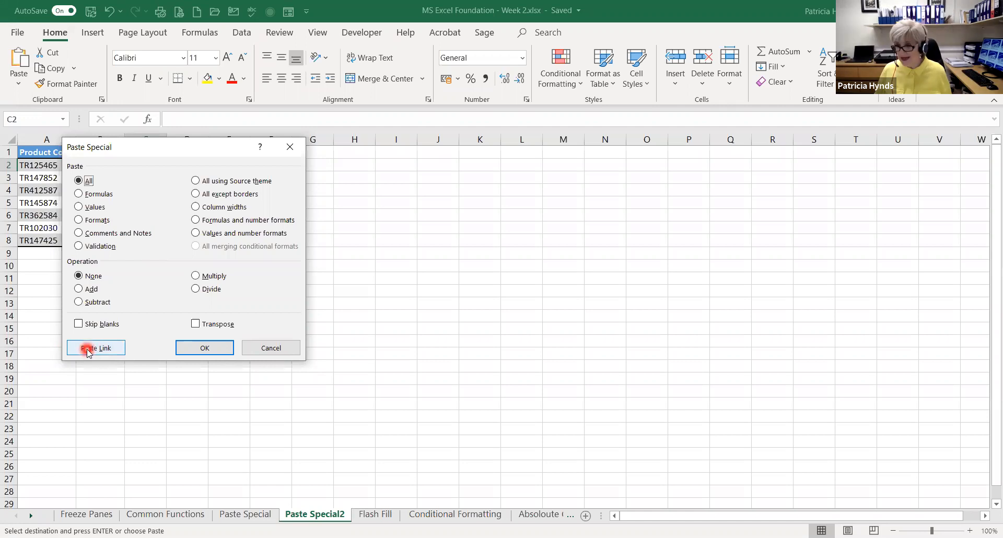
{"action": "left_click", "coordinate": [87, 349]}
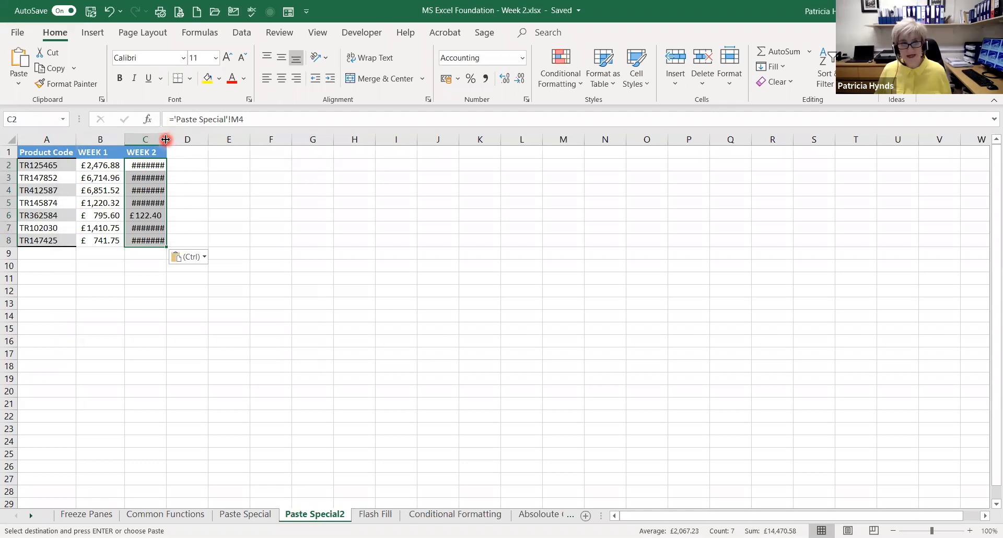
{"action": "double_click", "coordinate": [167, 139]}
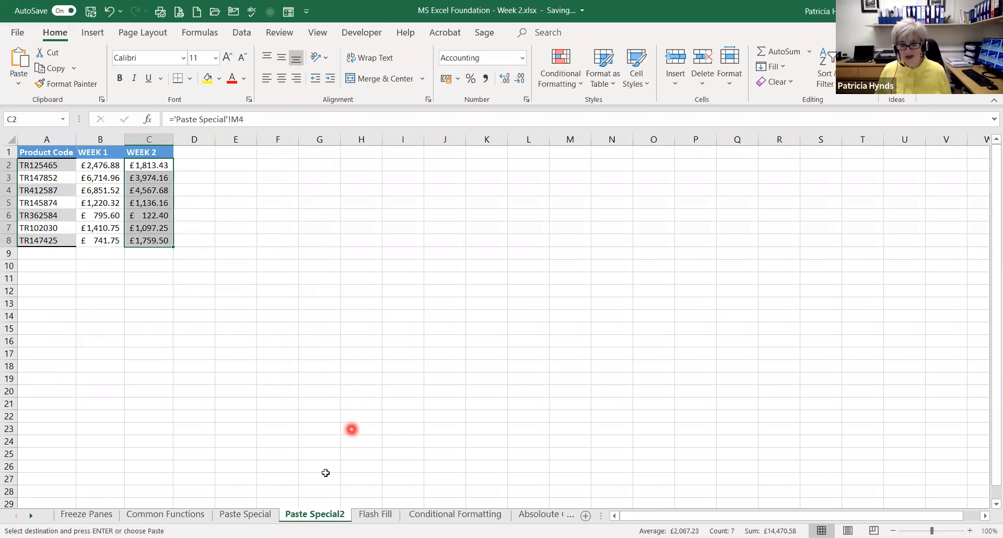
Set the Week 1 quantity sold in D4 on the Paste Special sheet to 250, and autofit the Total column E
{"action": "left_click", "coordinate": [241, 515]}
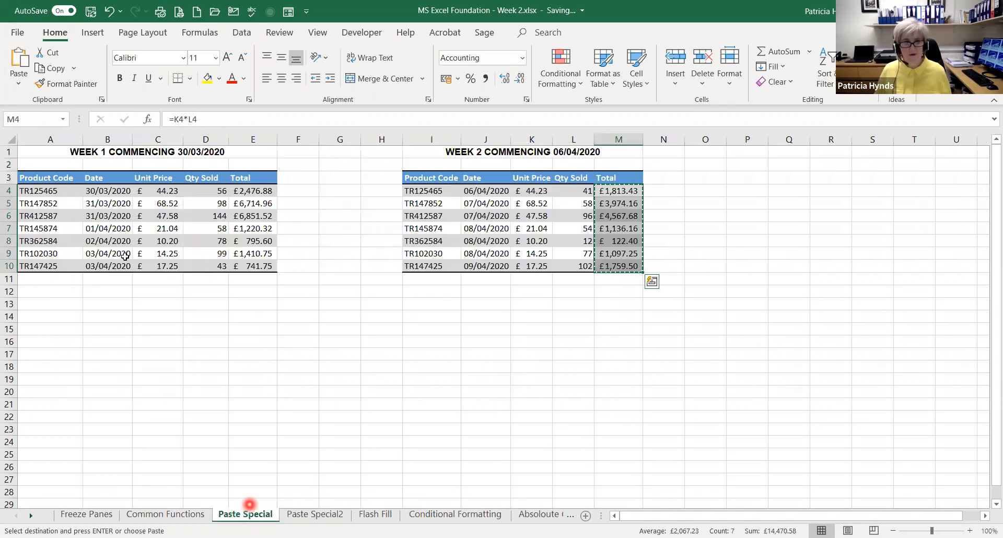
{"action": "left_click", "coordinate": [209, 191]}
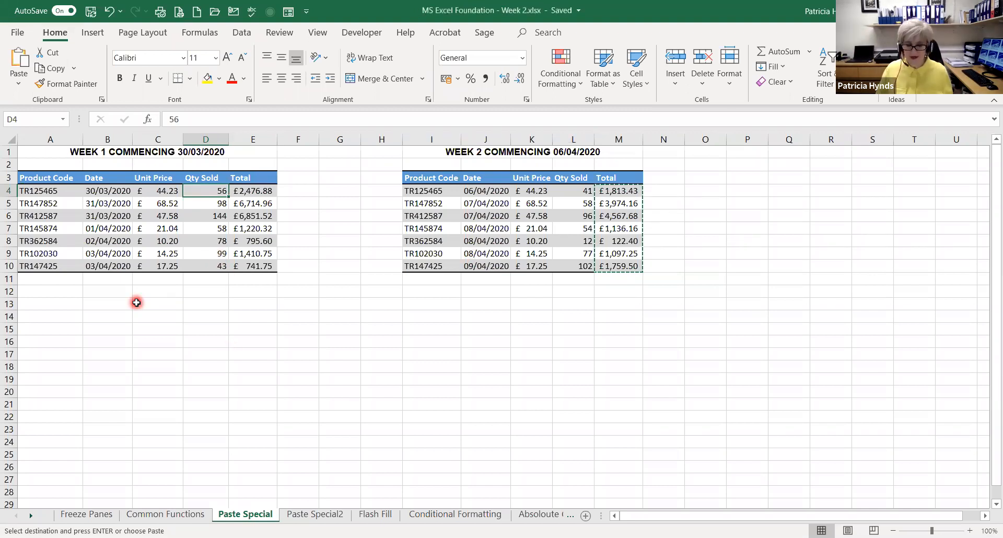
{"action": "type", "text": "250"}
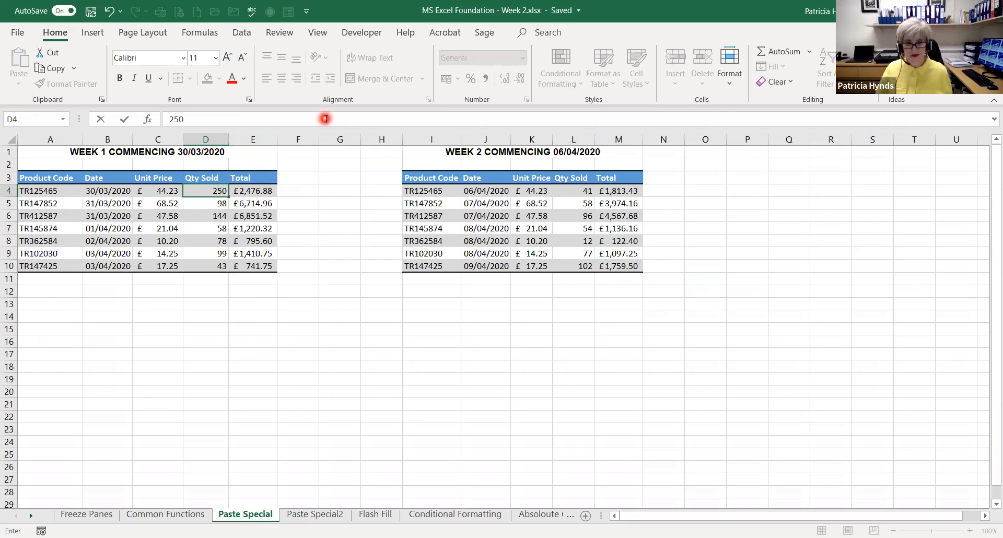
{"action": "key", "text": "Return"}
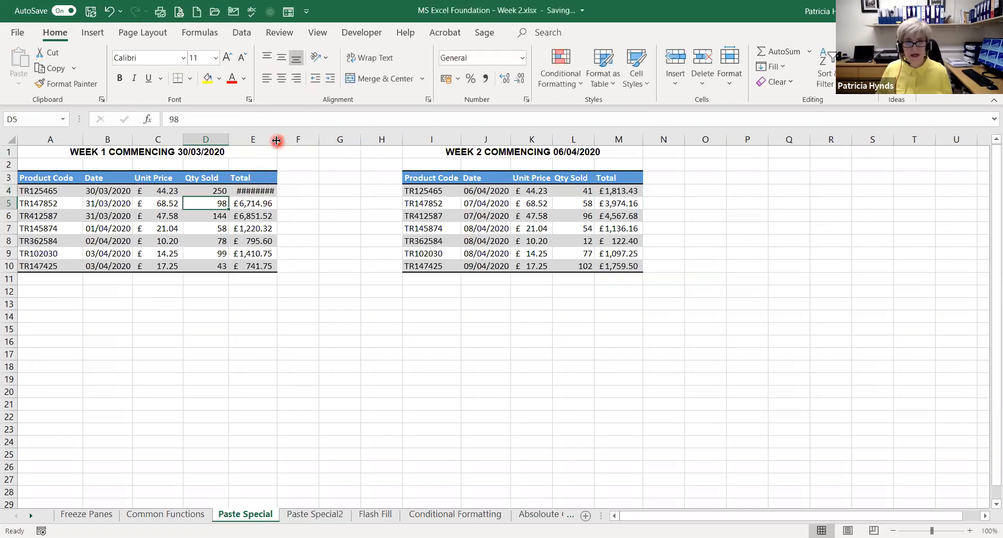
{"action": "double_click", "coordinate": [276, 140]}
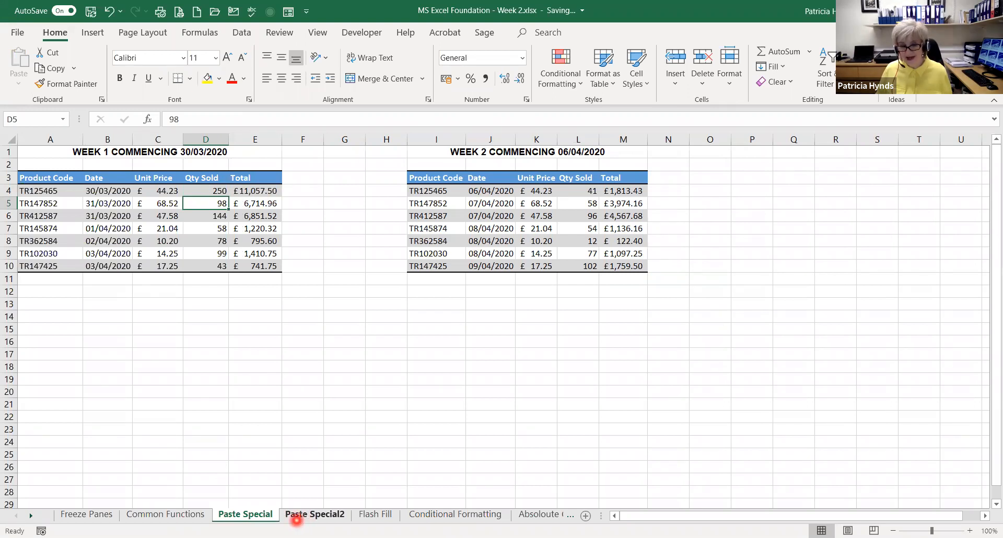
Autofit the WEEK 1 column B on the Paste Special2 sheet and compare the linked totals with the Paste Special sheet
{"action": "left_click", "coordinate": [296, 515]}
{"action": "left_click", "coordinate": [122, 138]}
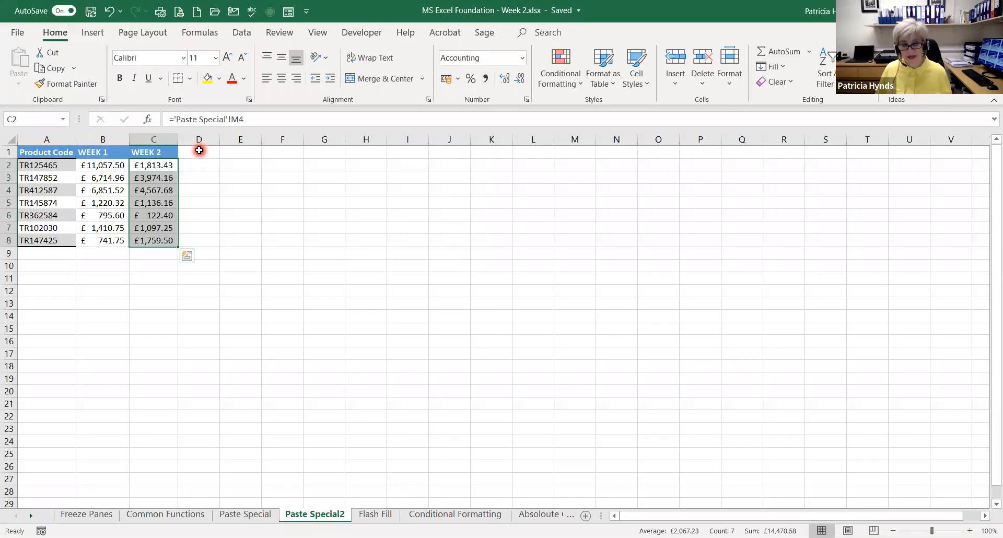
{"action": "left_click", "coordinate": [245, 514]}
{"action": "left_click", "coordinate": [303, 514]}
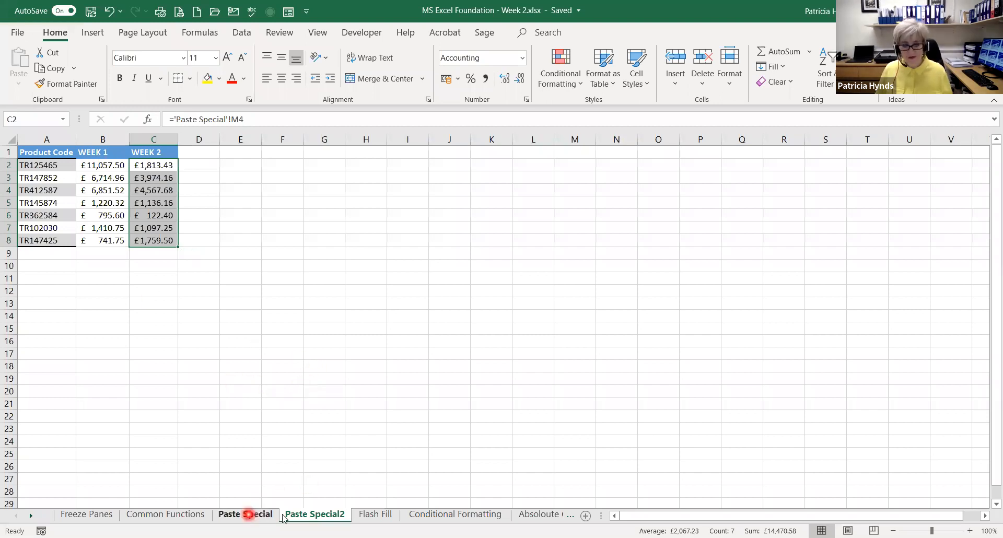
{"action": "left_click", "coordinate": [250, 515]}
{"action": "left_click", "coordinate": [303, 515]}
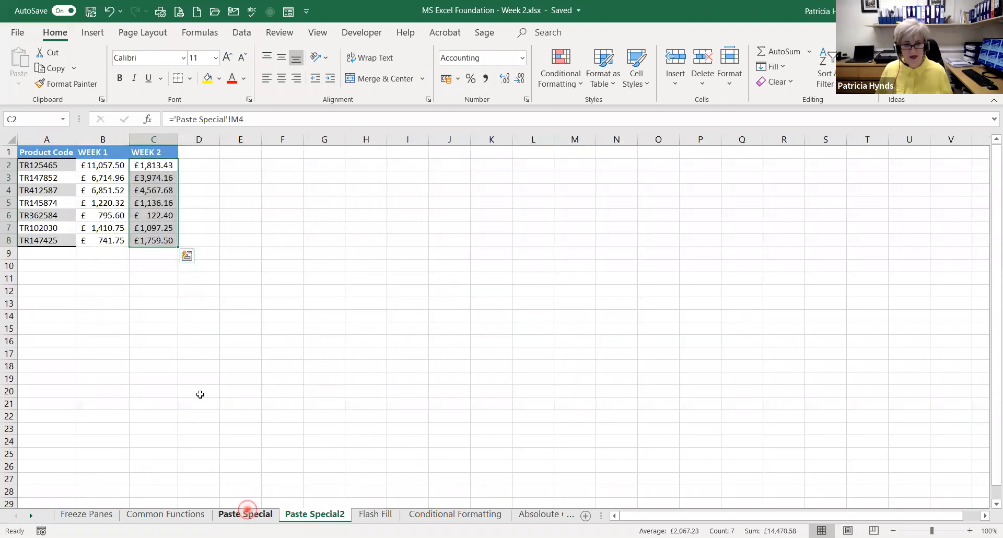
Copy the Week 1 product codes in A4:A10 on the Paste Special sheet and paste them transposed starting at A14
{"action": "left_click", "coordinate": [249, 514]}
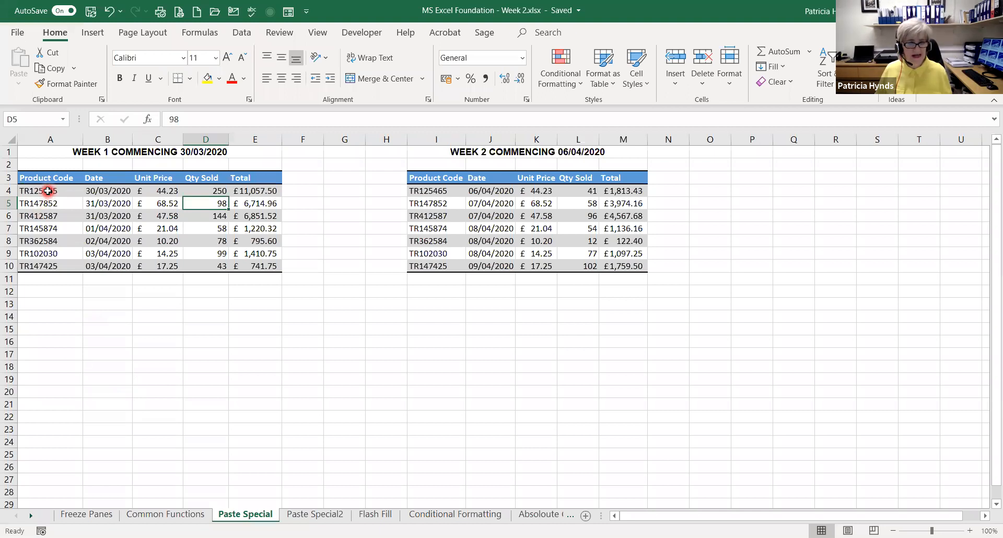
{"action": "left_click_drag", "start_coordinate": [47, 191], "coordinate": [48, 263]}
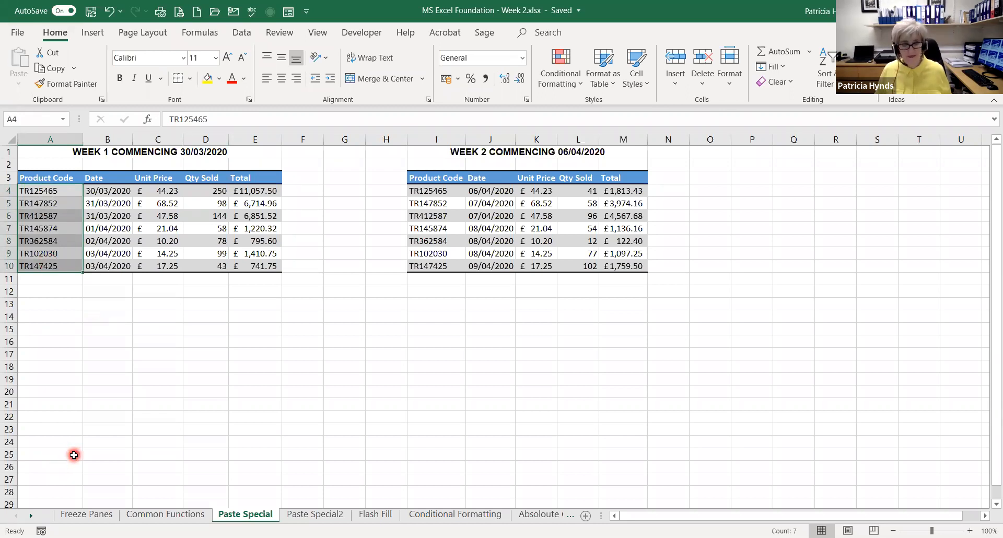
{"action": "key", "text": "ctrl+c"}
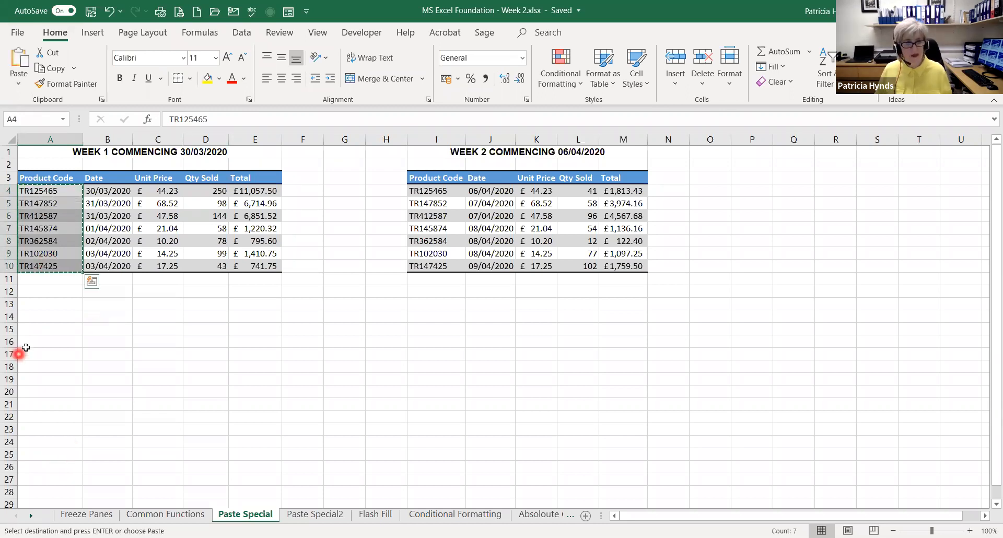
{"action": "right_click", "coordinate": [38, 318]}
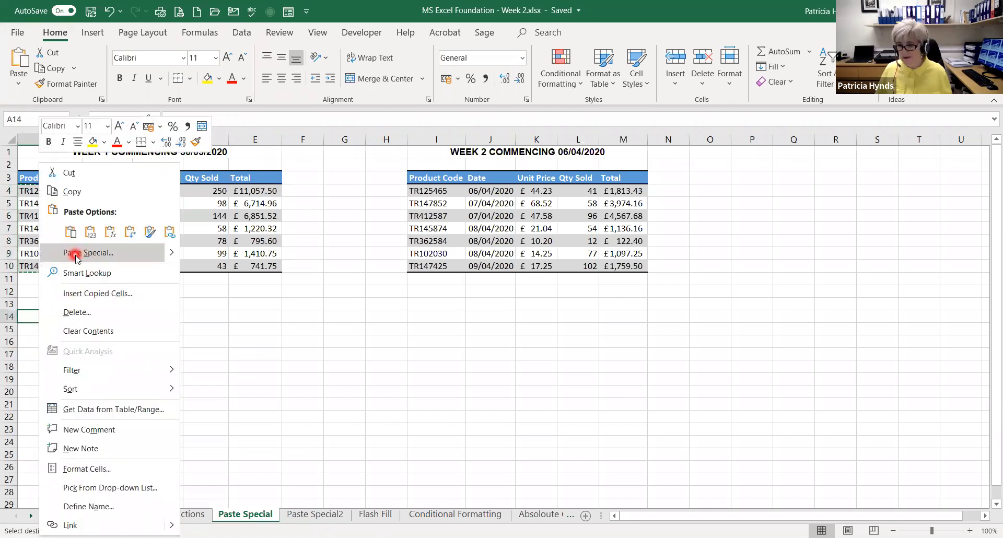
{"action": "left_click", "coordinate": [137, 320]}
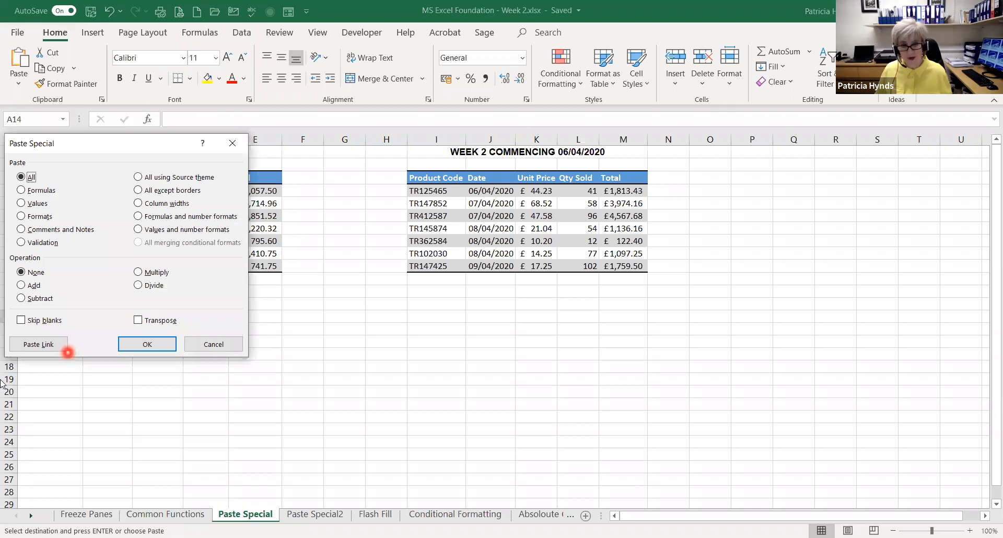
{"action": "left_click", "coordinate": [149, 321]}
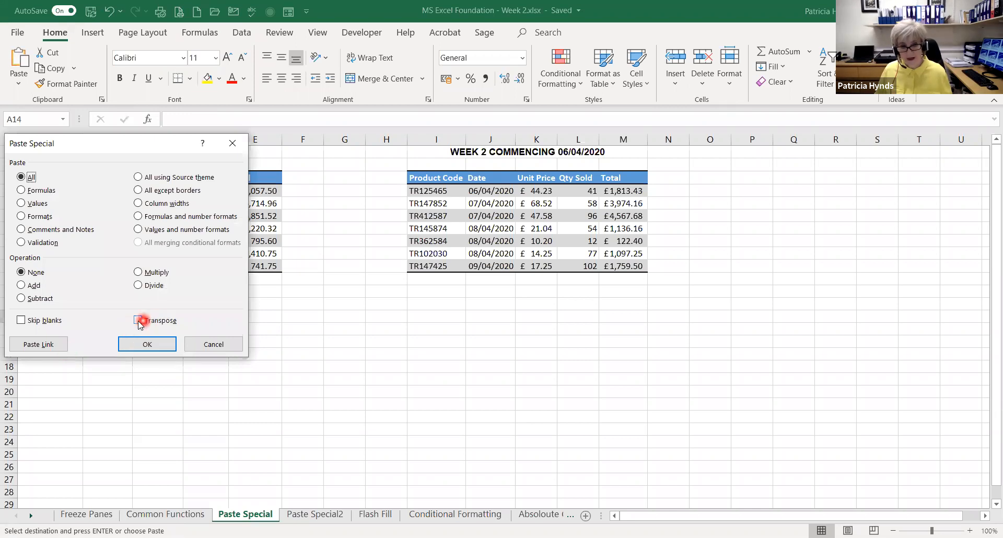
{"action": "left_click", "coordinate": [137, 322]}
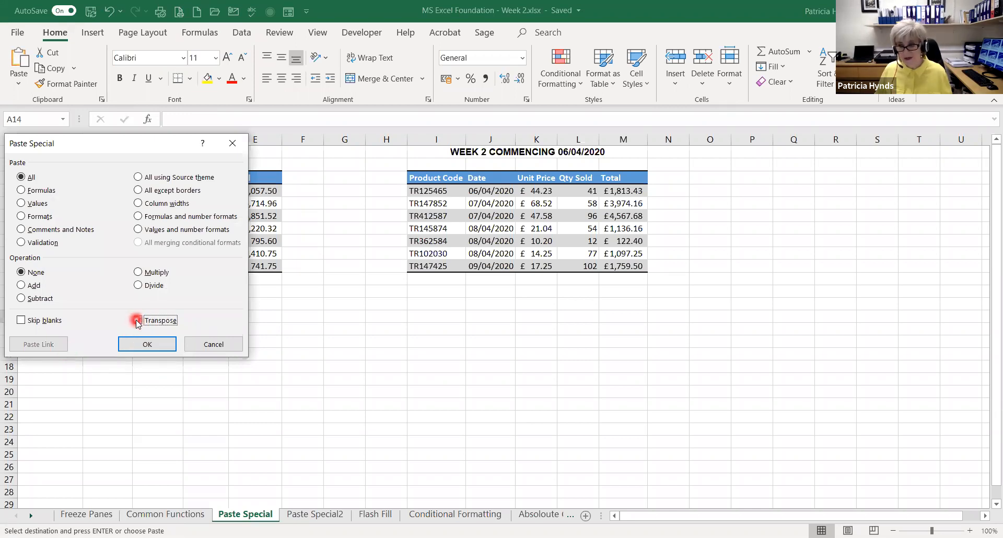
{"action": "left_click", "coordinate": [134, 349]}
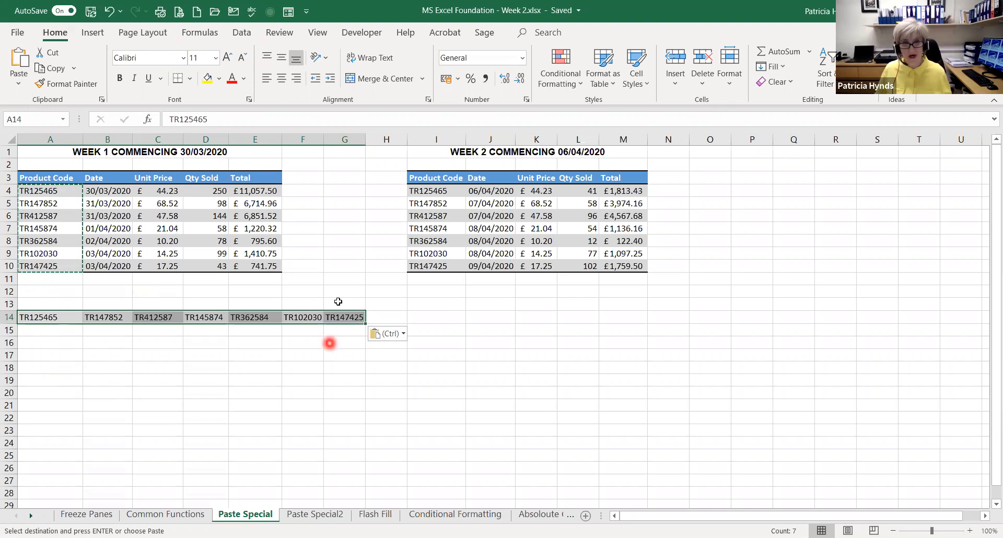
{"action": "key", "text": "Escape"}
Copy the Week 1 totals in E4:E10 on the Paste Special sheet
{"action": "left_click_drag", "start_coordinate": [257, 190], "coordinate": [256, 265]}
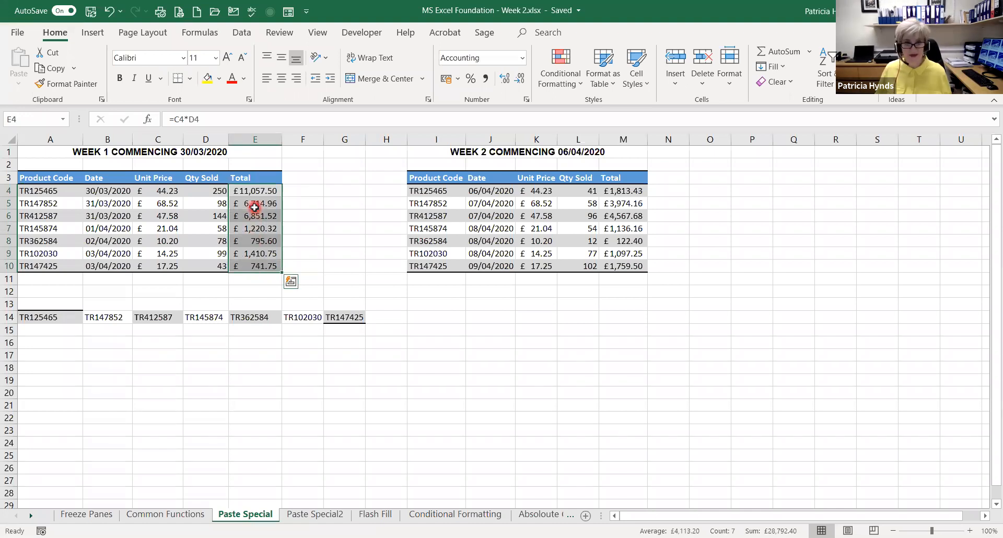
{"action": "right_click", "coordinate": [256, 209]}
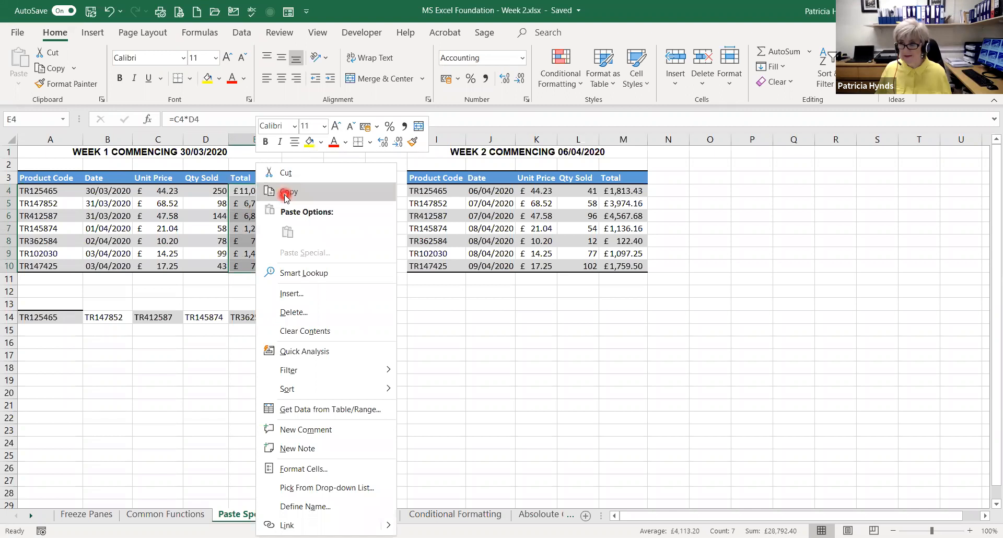
{"action": "left_click", "coordinate": [284, 194]}
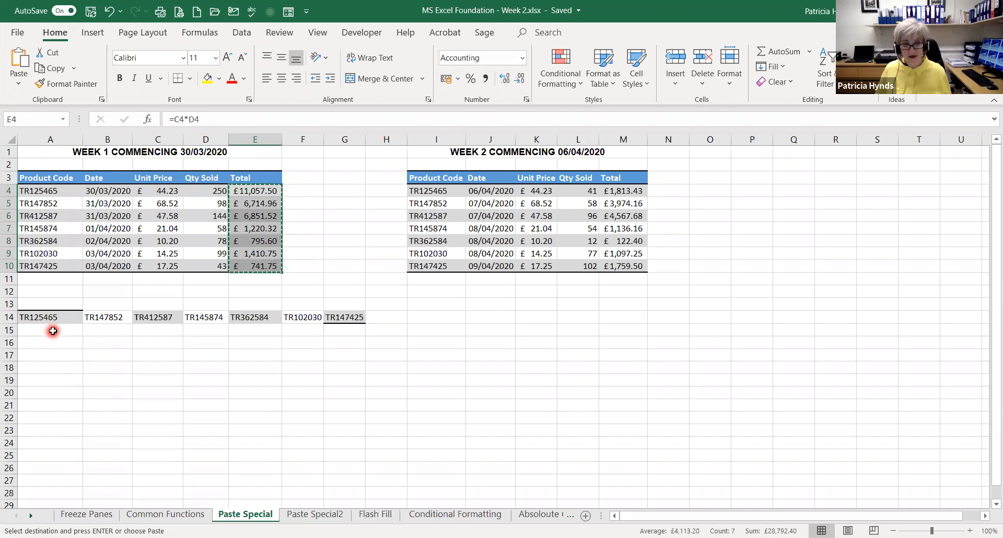
Try to paste the copied totals with all attributes transposed starting at A15, undo the paste, and reselect A15
{"action": "right_click", "coordinate": [53, 330]}
{"action": "left_click", "coordinate": [91, 254]}
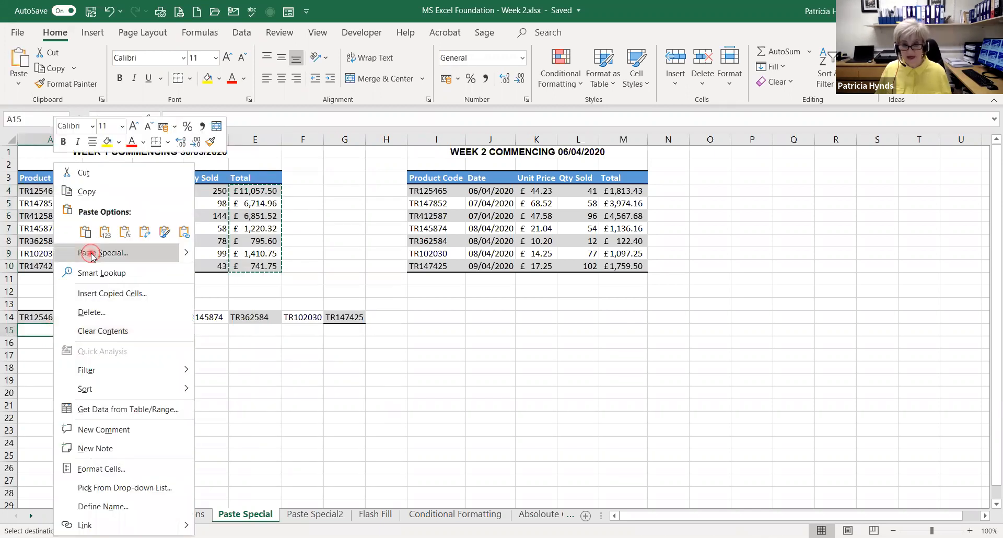
{"action": "left_click", "coordinate": [138, 318]}
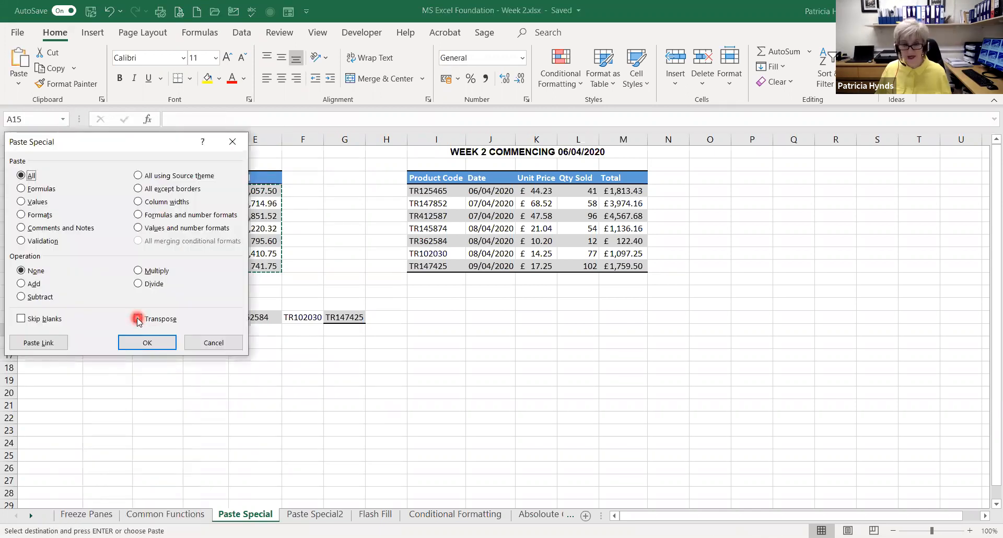
{"action": "left_click", "coordinate": [147, 343]}
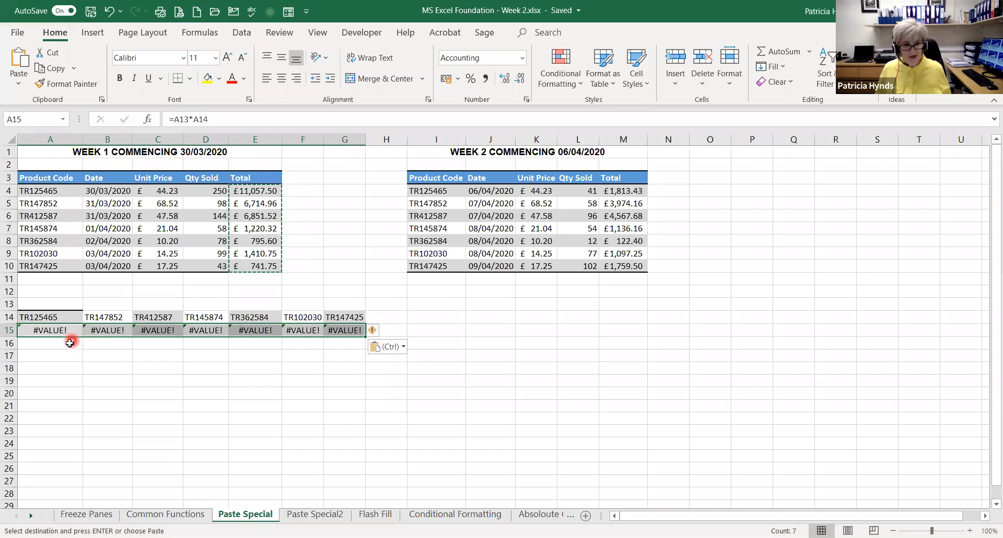
{"action": "key", "text": "ctrl+z"}
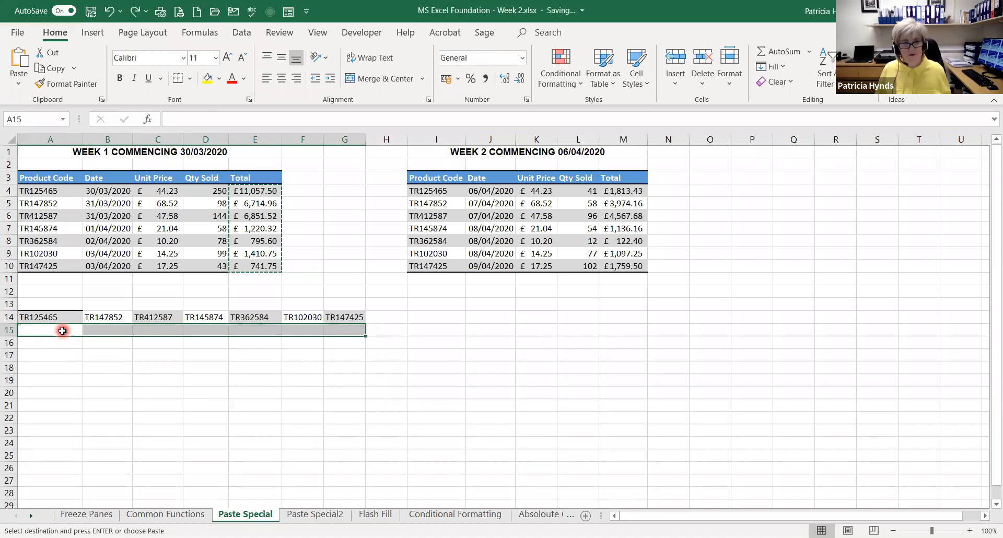
{"action": "left_click", "coordinate": [56, 331]}
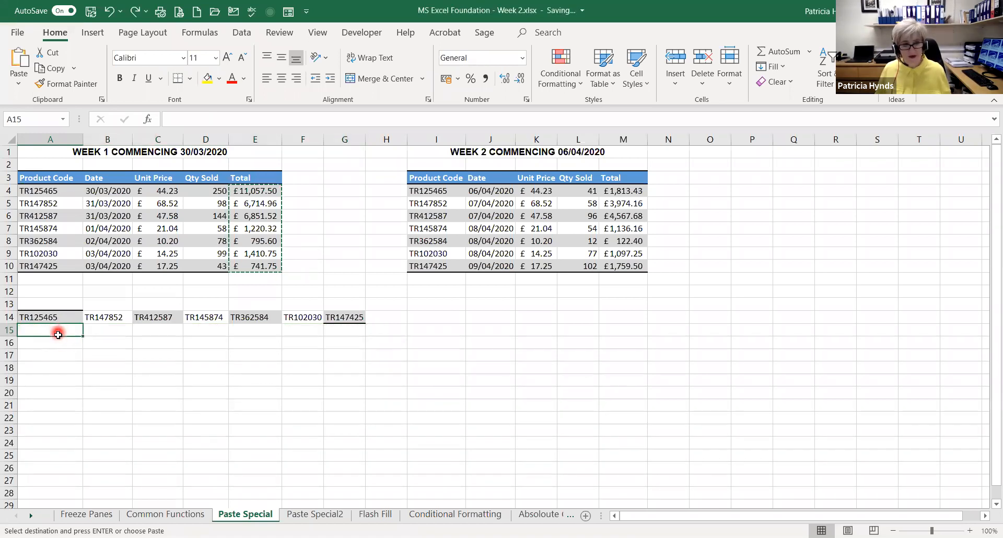
Try to paste the copied totals as values only, transposed starting at A15, undo the paste, and reselect A15
{"action": "right_click", "coordinate": [57, 333]}
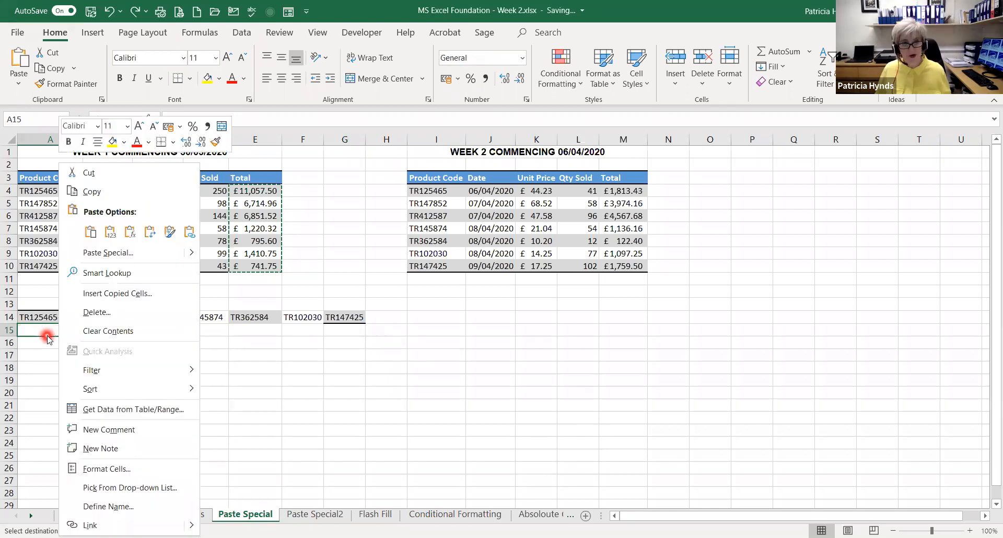
{"action": "left_click", "coordinate": [100, 253]}
{"action": "left_click", "coordinate": [139, 319]}
{"action": "left_click", "coordinate": [149, 142]}
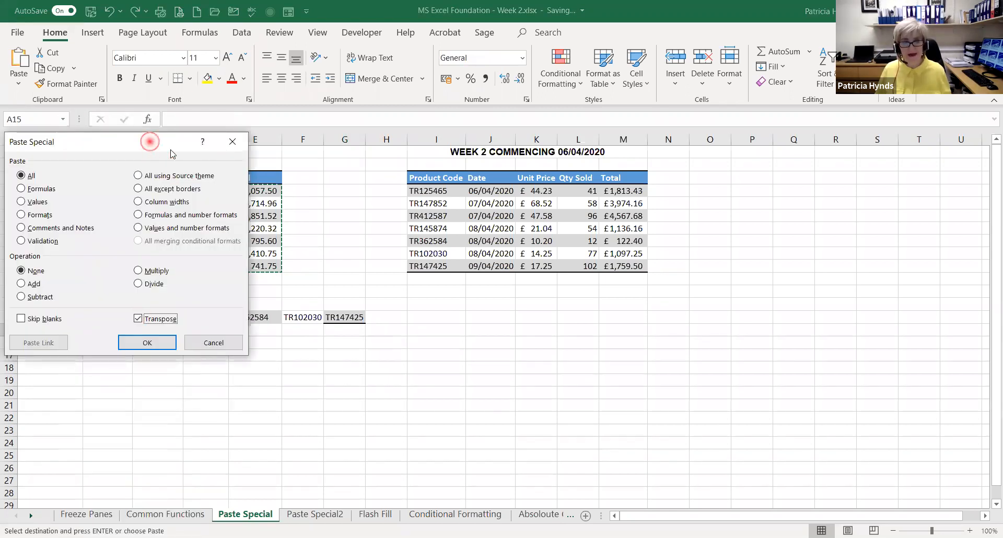
{"action": "left_click_drag", "start_coordinate": [150, 141], "coordinate": [646, 160]}
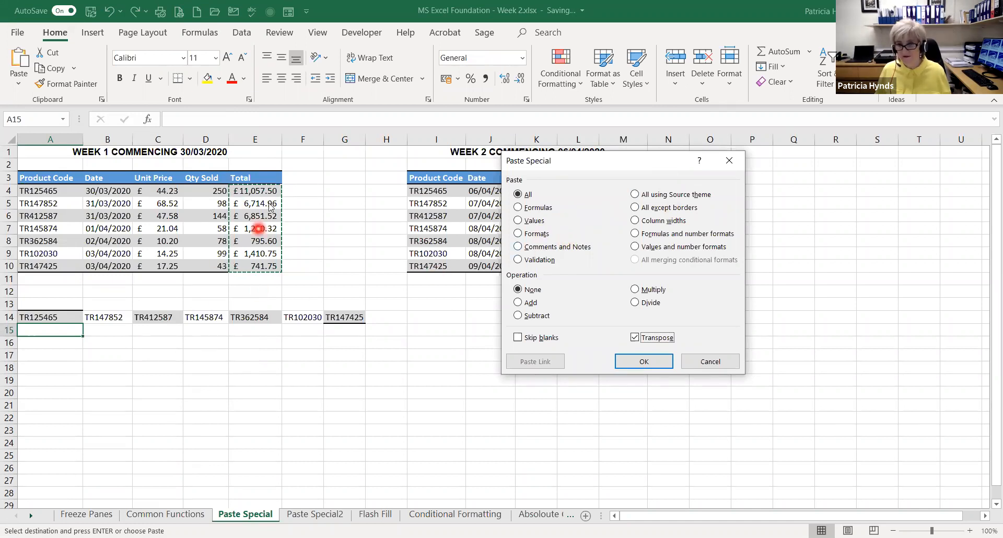
{"action": "left_click", "coordinate": [532, 221]}
{"action": "left_click", "coordinate": [643, 362]}
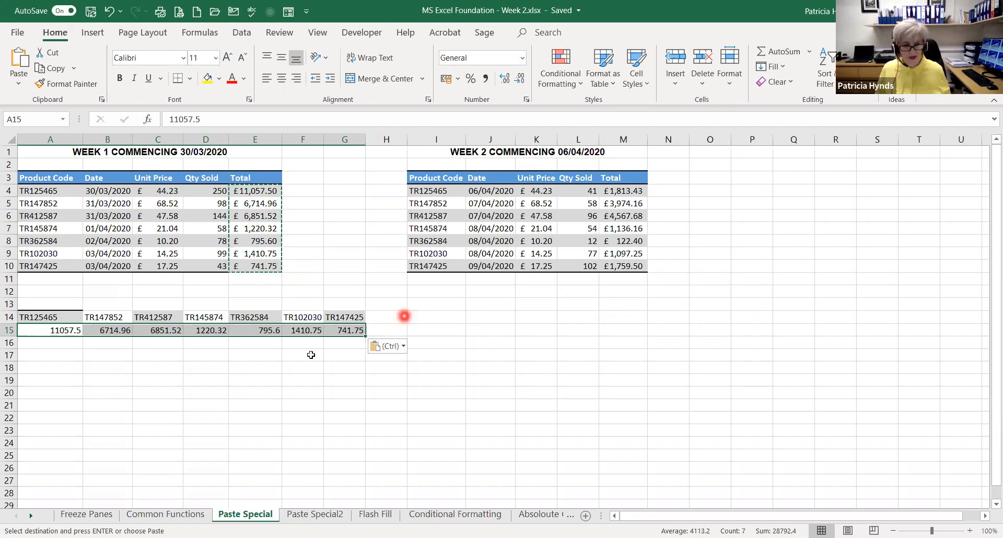
{"action": "key", "text": "ctrl+z"}
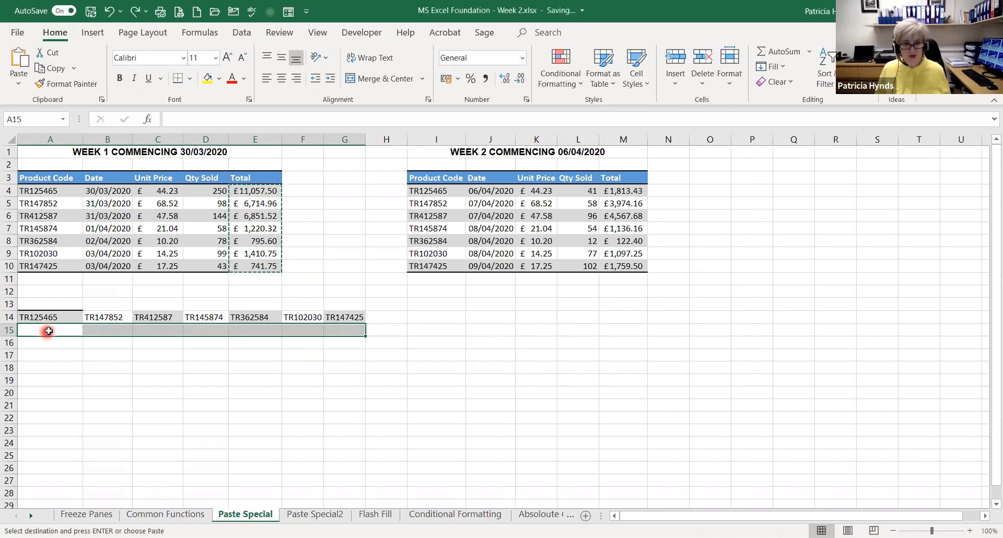
{"action": "left_click", "coordinate": [48, 329]}
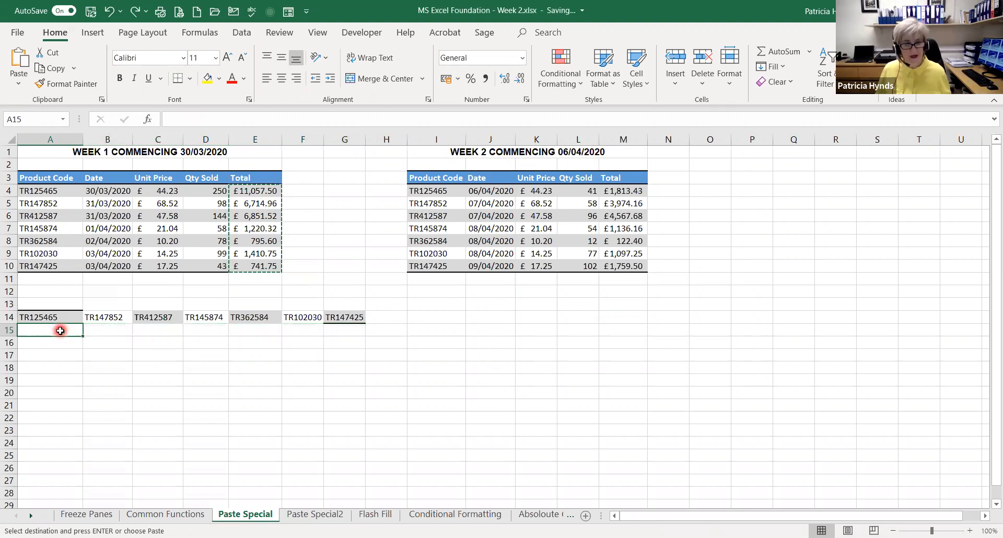
Paste the copied Week 1 totals as values and number formats, transposed starting at A15
{"action": "right_click", "coordinate": [61, 330]}
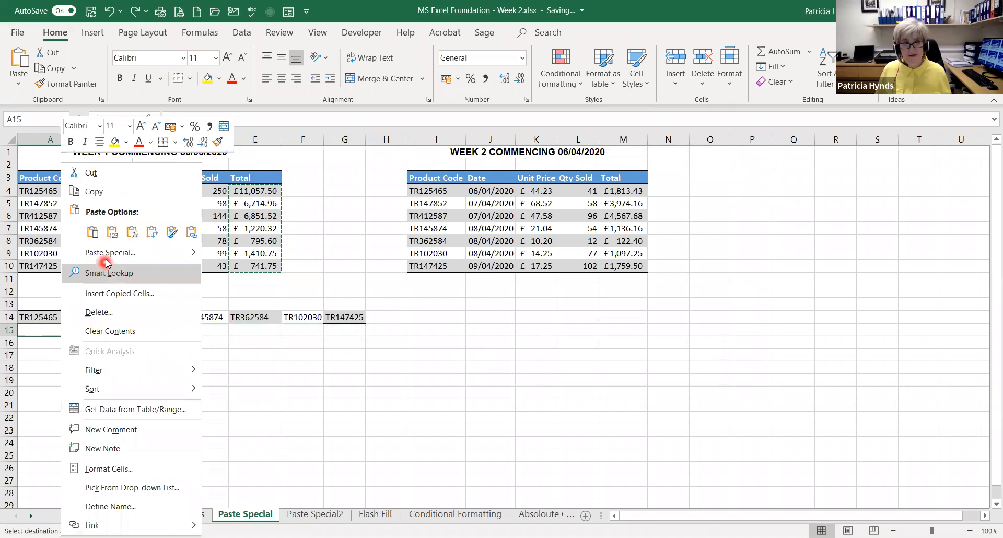
{"action": "left_click", "coordinate": [107, 254]}
{"action": "left_click", "coordinate": [138, 325]}
{"action": "left_click_drag", "start_coordinate": [137, 149], "coordinate": [516, 159]}
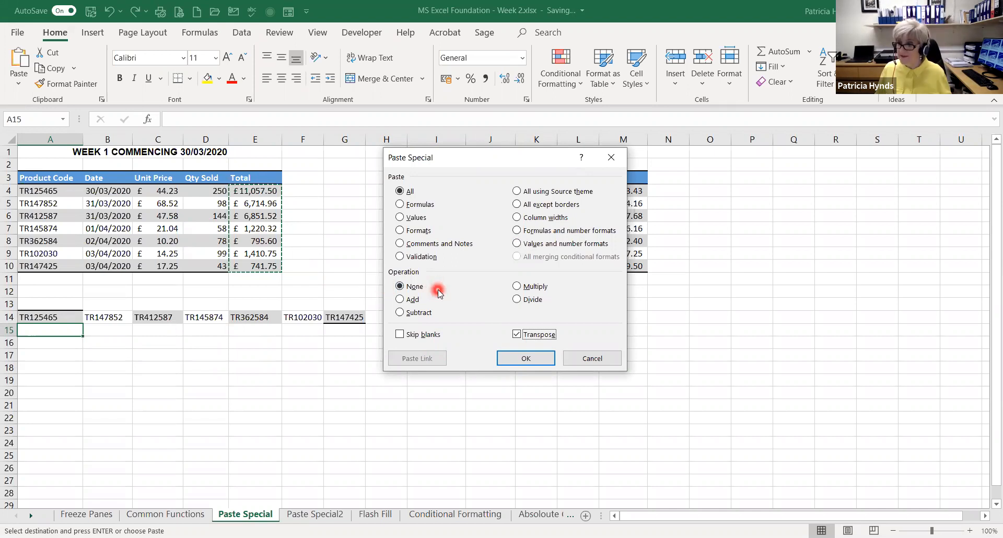
{"action": "left_click", "coordinate": [518, 245]}
{"action": "left_click", "coordinate": [516, 363]}
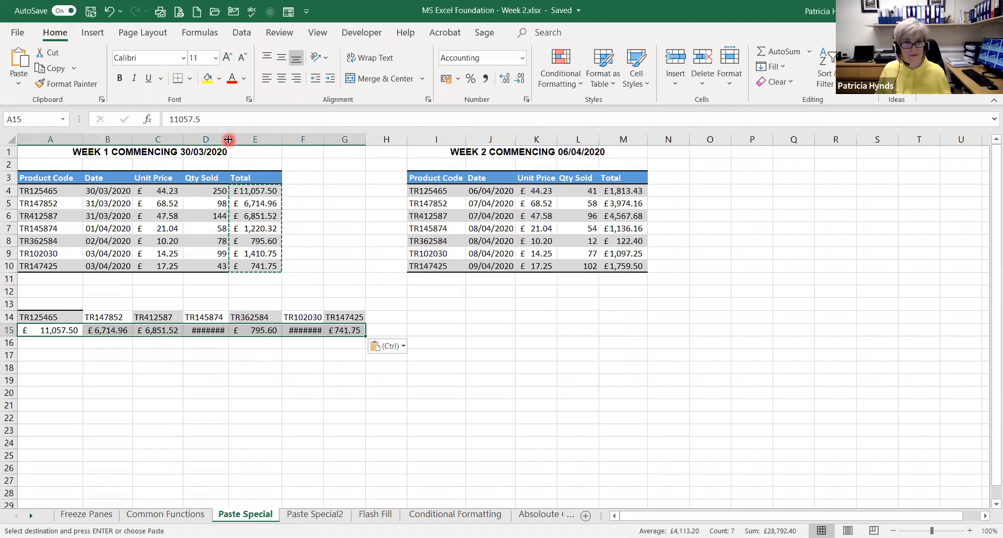
Autofit columns D and F to fit the transposed totals, and select A15 to check its pasted content
{"action": "double_click", "coordinate": [228, 138]}
{"action": "left_click", "coordinate": [323, 138]}
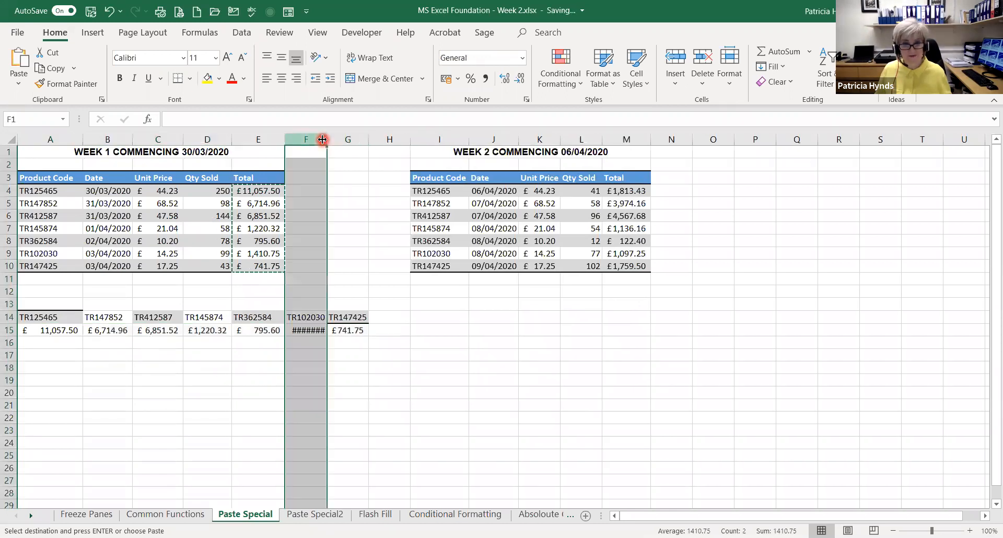
{"action": "double_click", "coordinate": [327, 140]}
{"action": "left_click", "coordinate": [306, 367]}
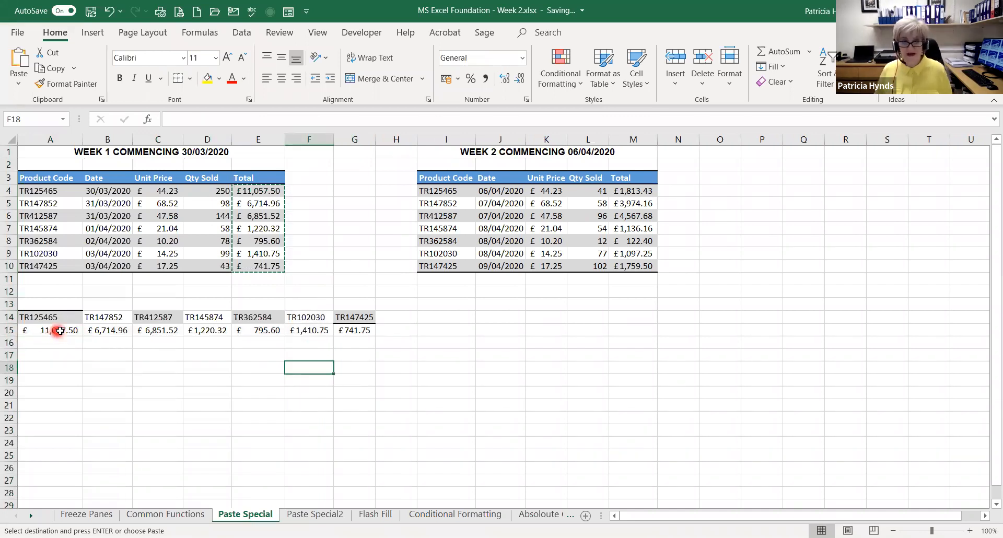
{"action": "left_click", "coordinate": [65, 332]}
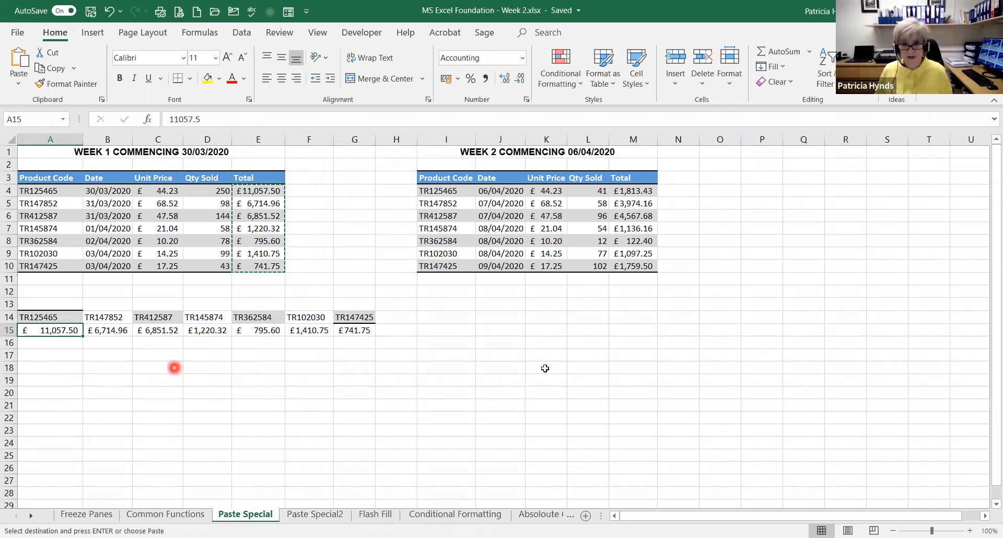
Cancel the copy mode on the Week 1 totals in E4:E10
{"action": "left_click", "coordinate": [442, 365]}
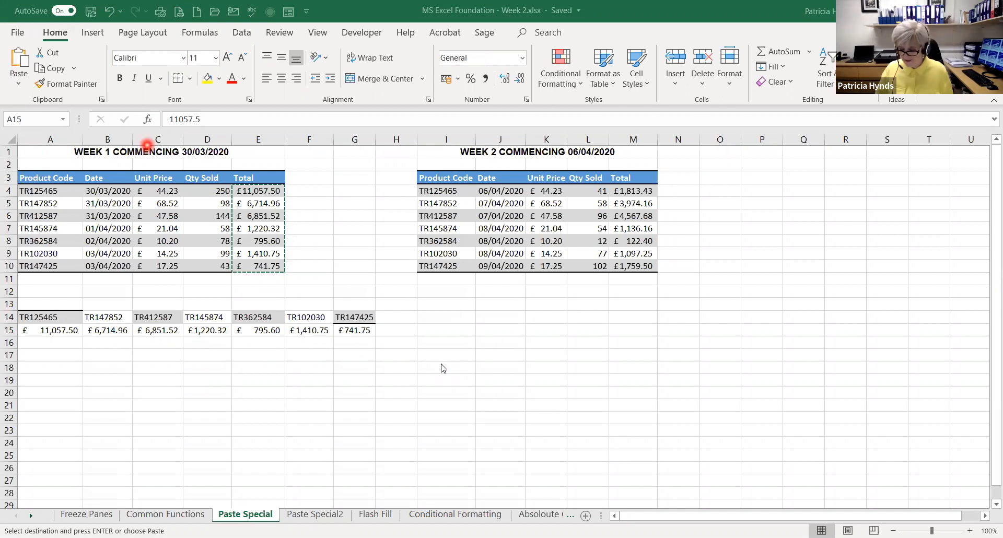
{"action": "key", "text": "Escape"}
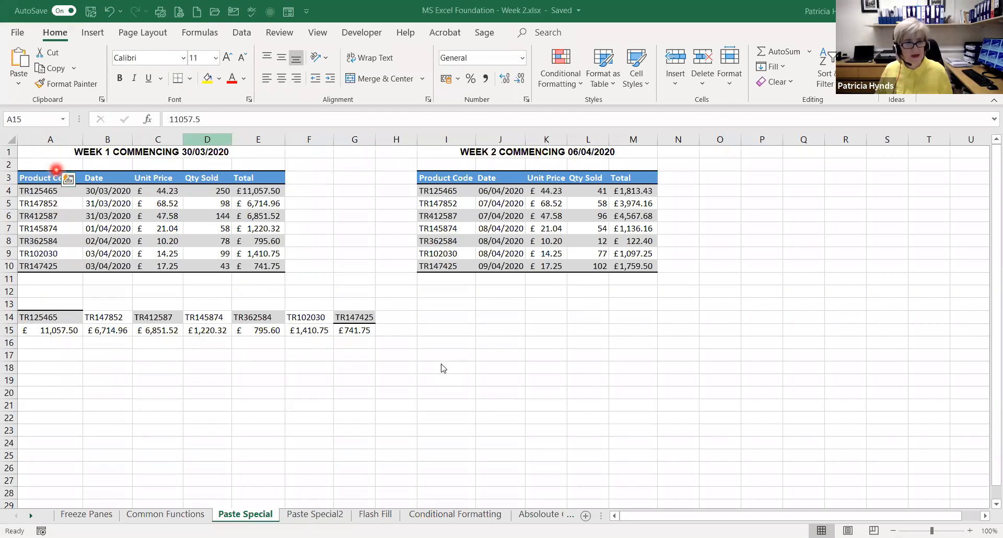
{"action": "left_click", "coordinate": [57, 168]}
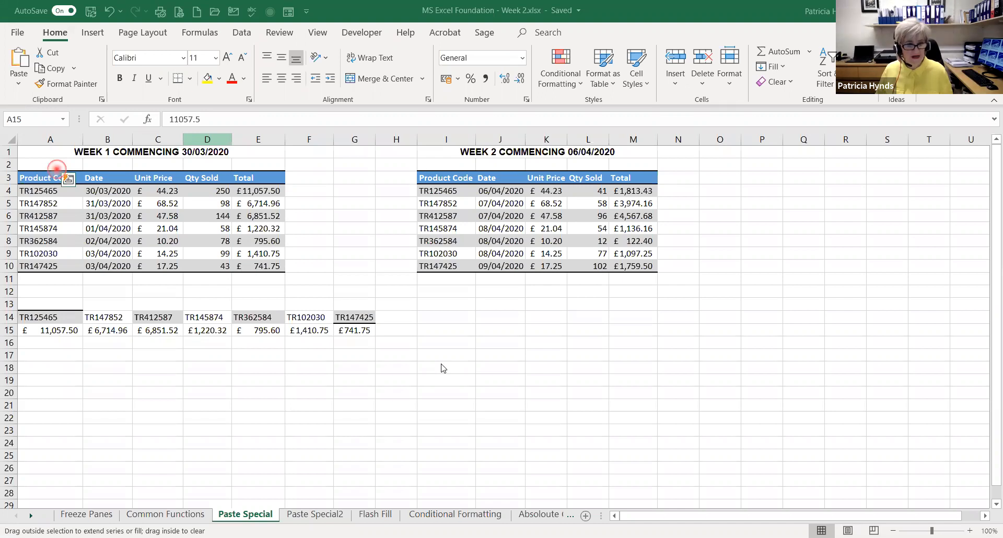
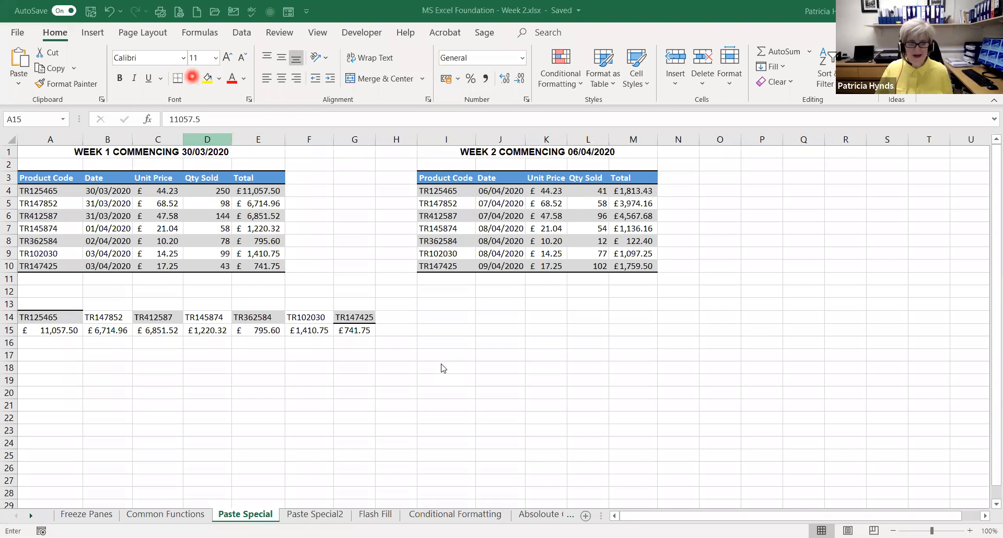
Try to copy a cell and paste it onto the number list with the Paste Special Multiply operation, and cancel the copy mode
{"action": "key", "text": "Escape"}
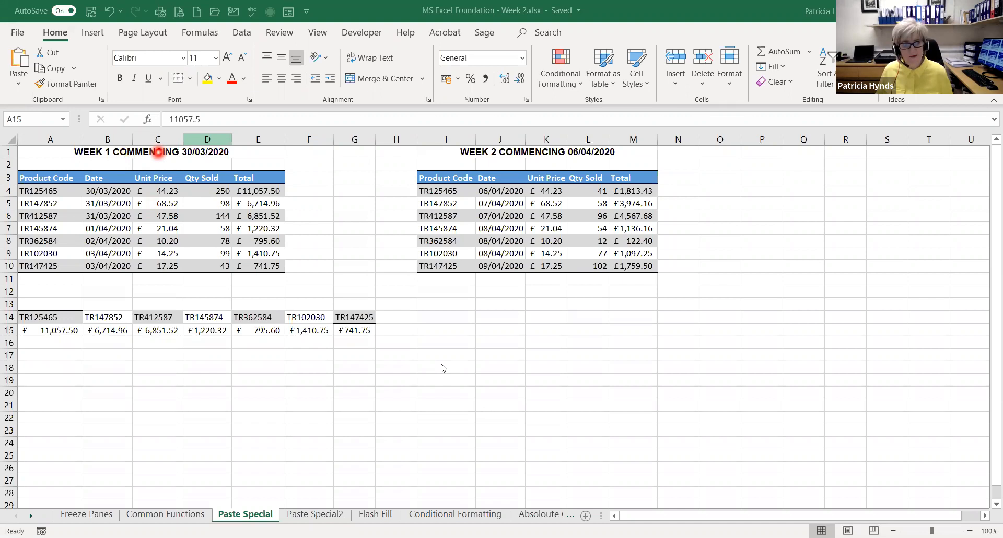
{"action": "right_click", "coordinate": [158, 151]}
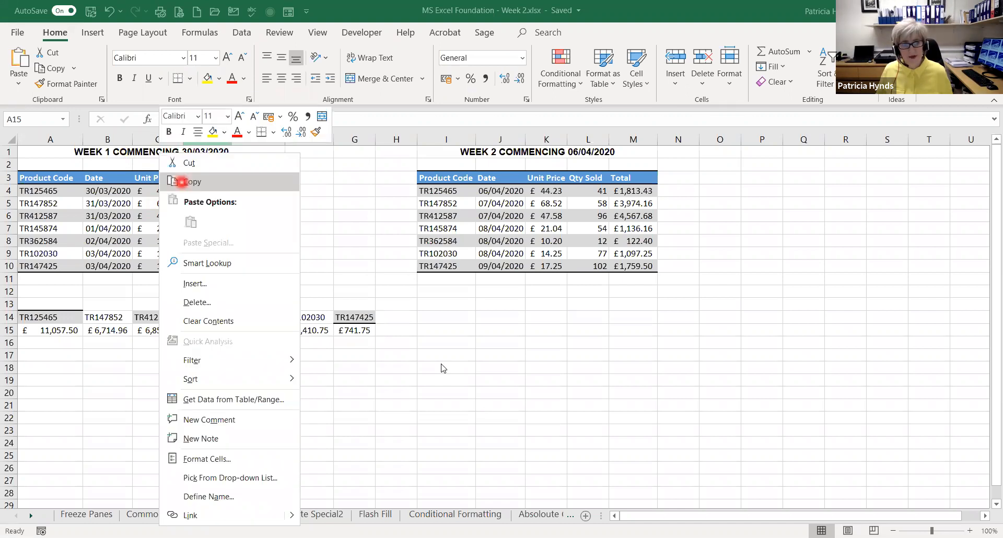
{"action": "left_click", "coordinate": [181, 182]}
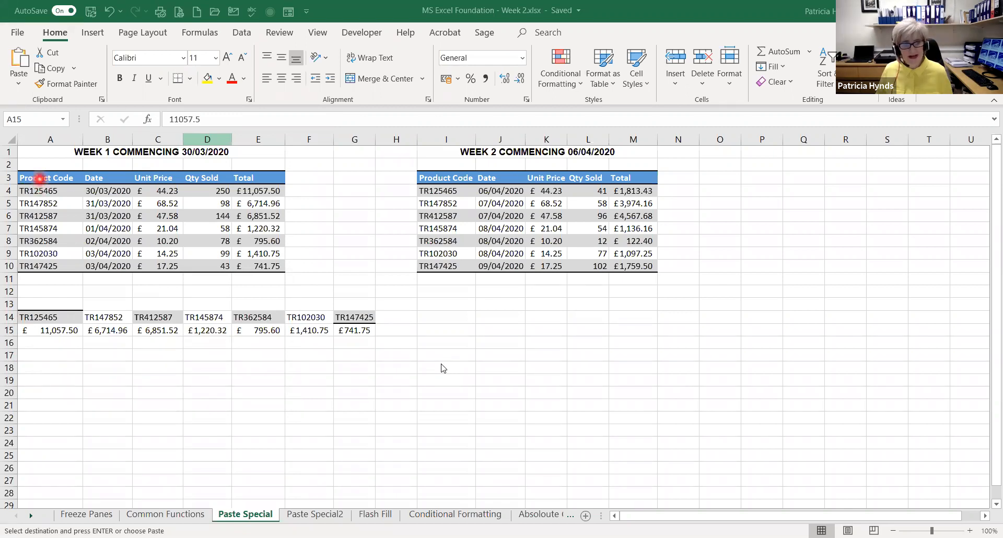
{"action": "right_click", "coordinate": [39, 178]}
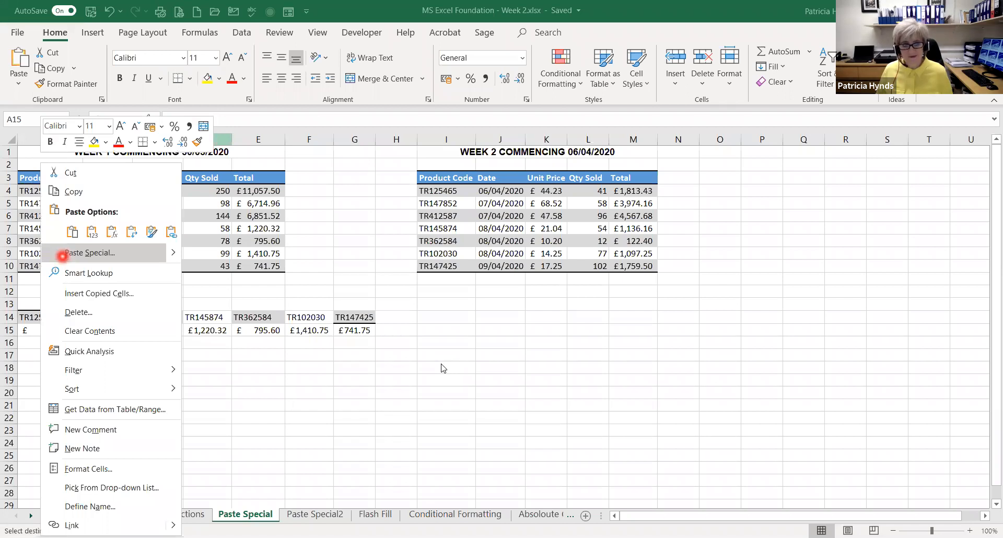
{"action": "left_click", "coordinate": [62, 255]}
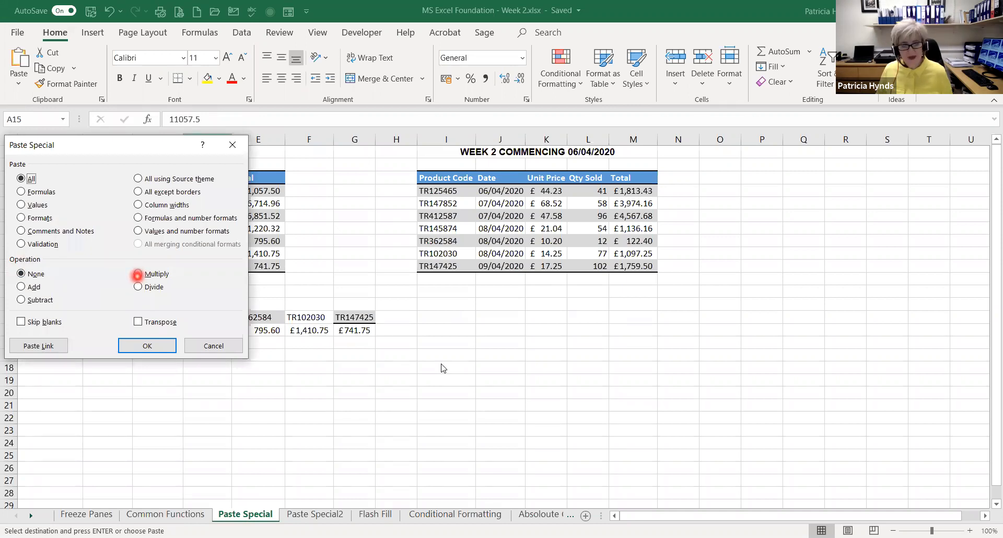
{"action": "left_click", "coordinate": [138, 273]}
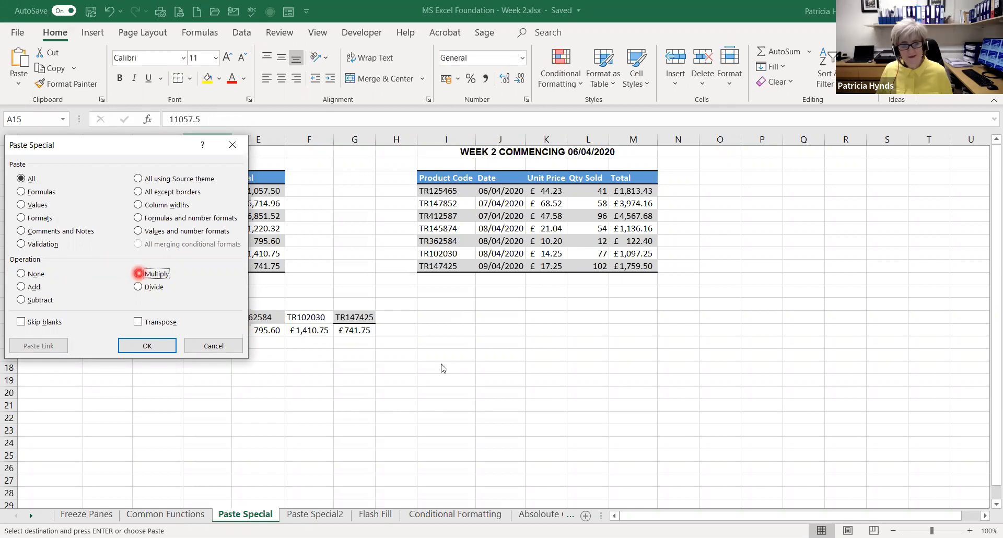
{"action": "left_click", "coordinate": [138, 344]}
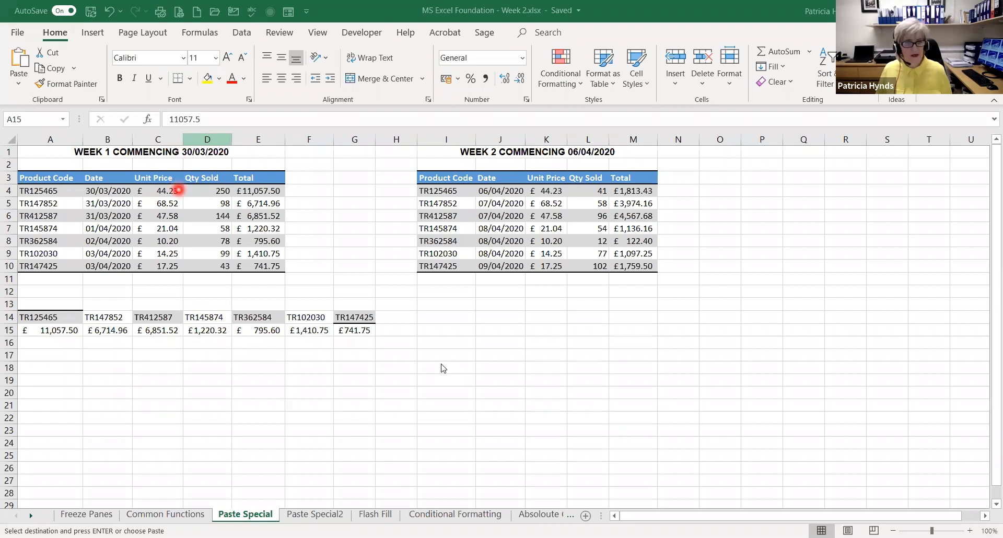
{"action": "key", "text": "Escape"}
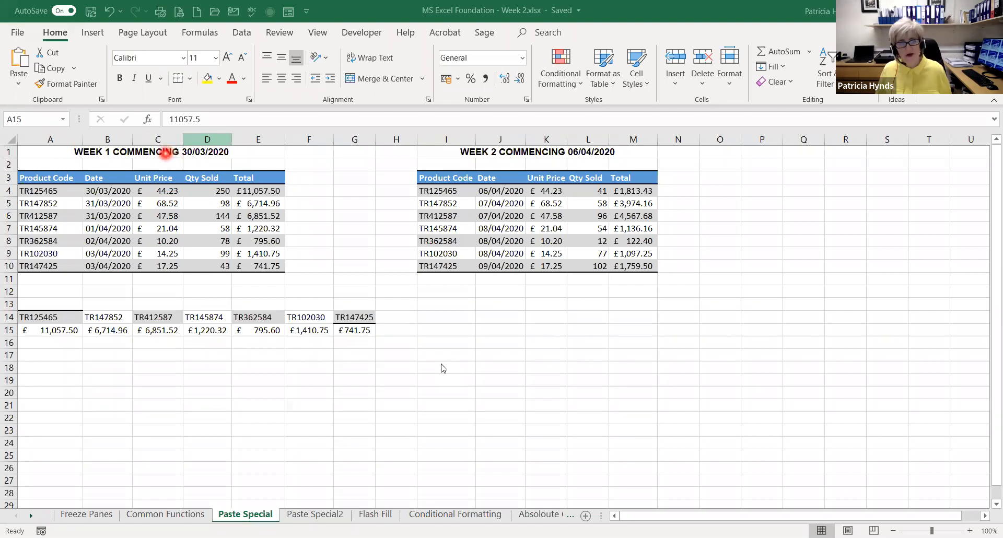
Try the multiplication again by recopying the cell and pasting all with the Multiply operation
{"action": "right_click", "coordinate": [164, 151]}
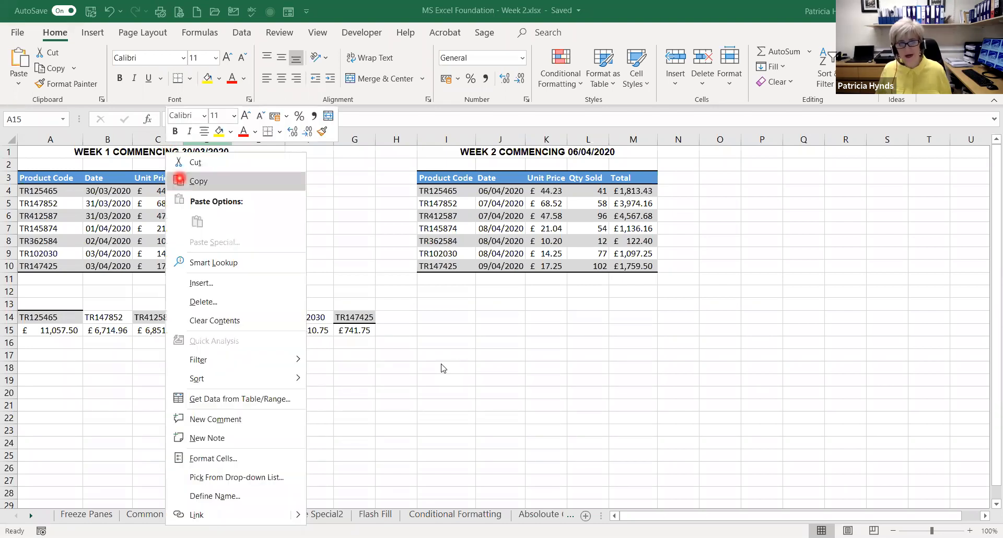
{"action": "left_click", "coordinate": [196, 181]}
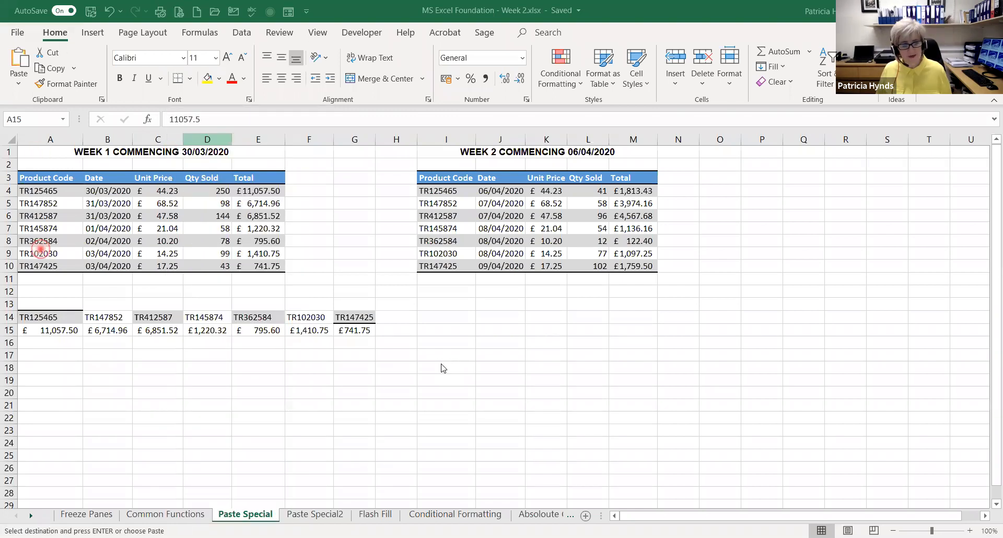
{"action": "right_click", "coordinate": [46, 388]}
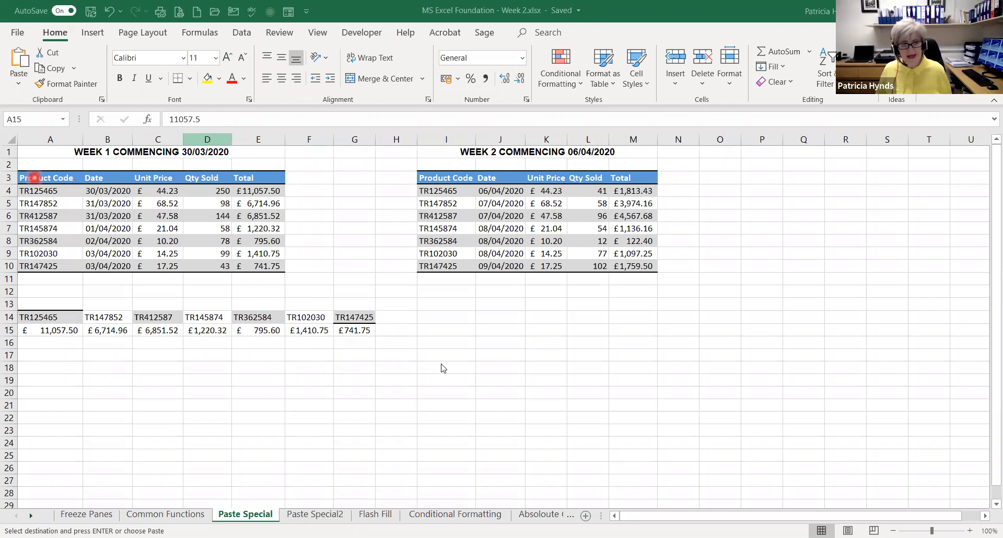
{"action": "right_click", "coordinate": [34, 177]}
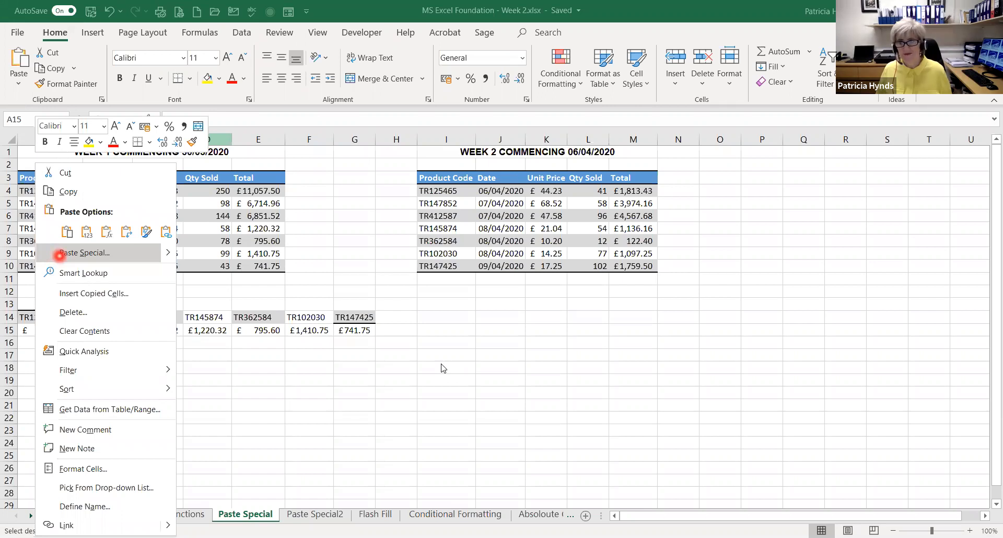
{"action": "left_click", "coordinate": [60, 256]}
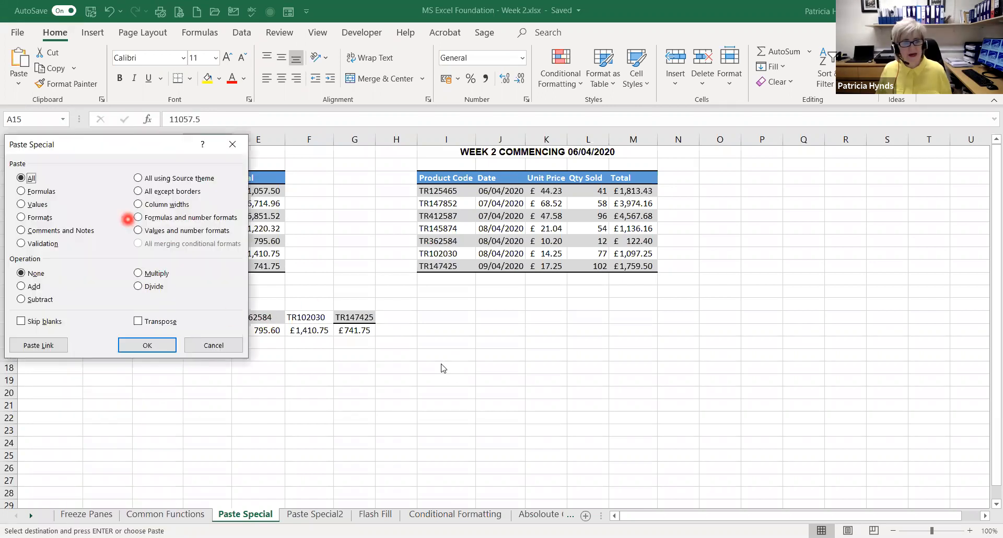
{"action": "left_click", "coordinate": [139, 273]}
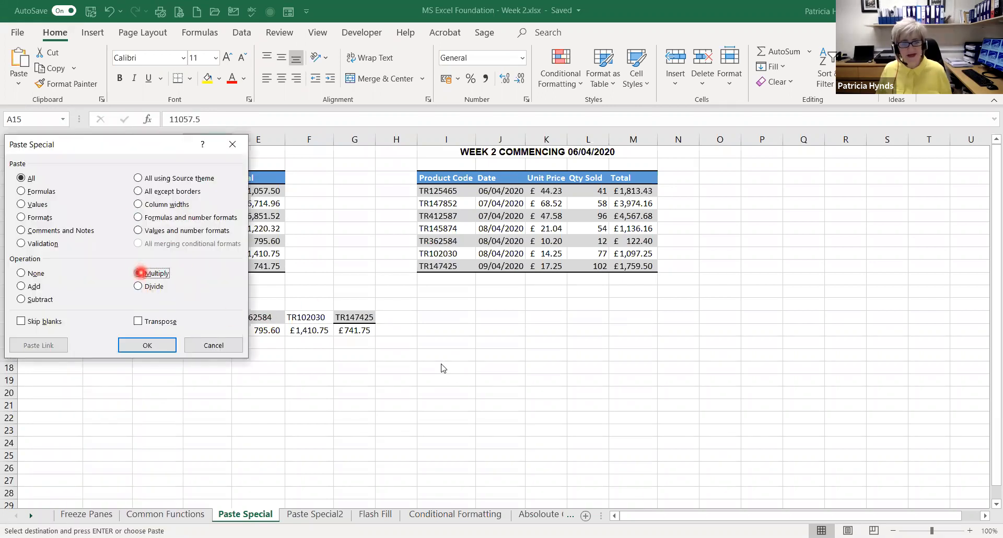
{"action": "left_click", "coordinate": [151, 346]}
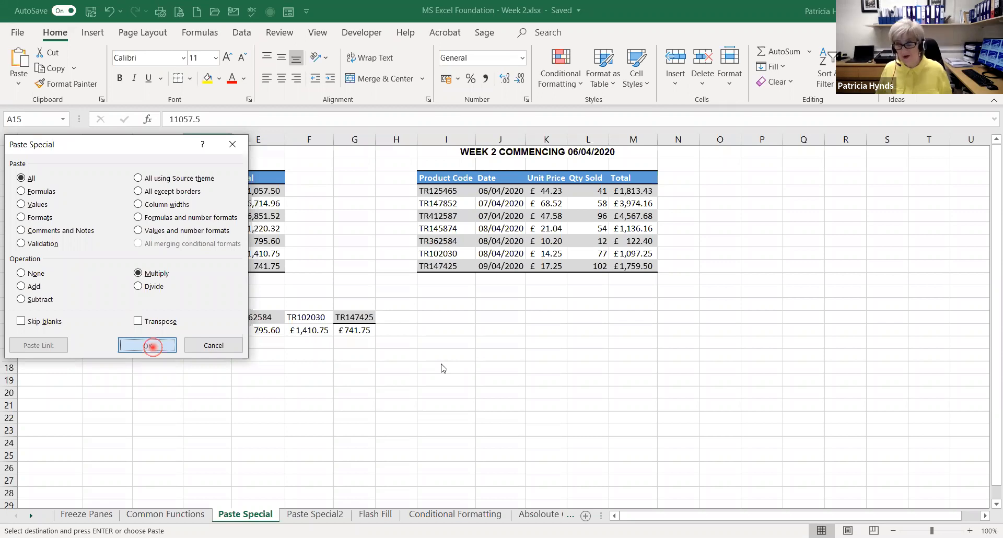
{"action": "left_click", "coordinate": [151, 346]}
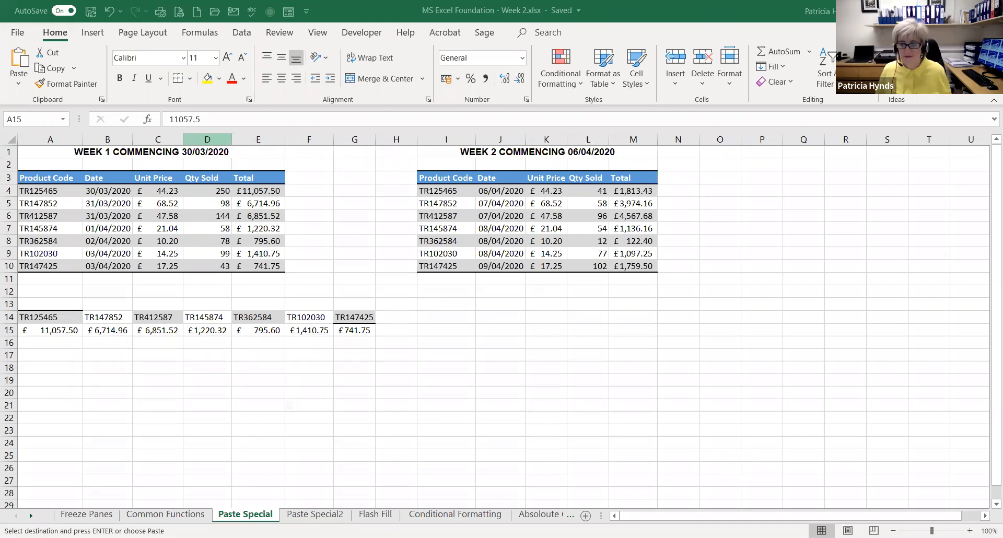
Switch to the Book1 workbook and delete columns A to E on Sheet1
{"action": "key", "text": "alt+Tab"}
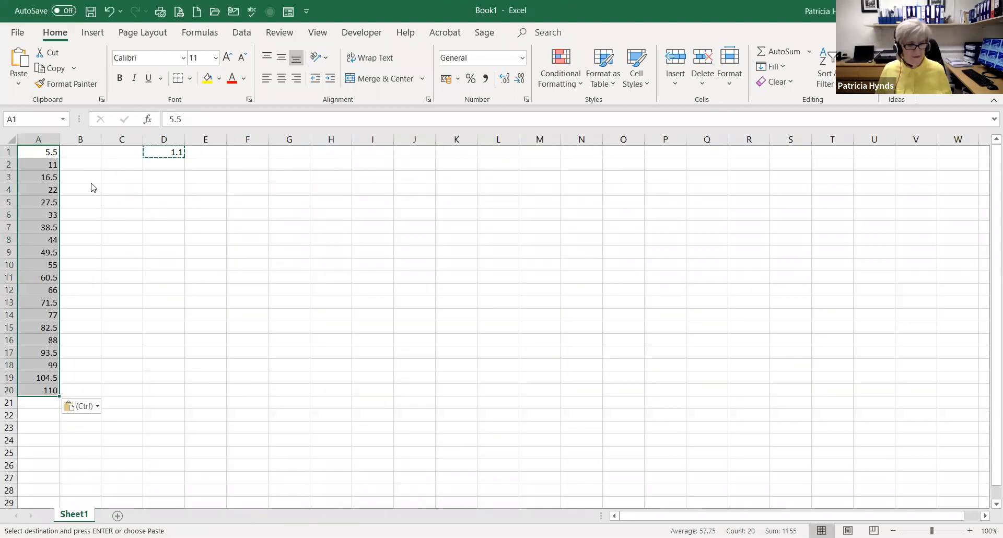
{"action": "key", "text": "ctrl"}
{"action": "key", "text": "Escape"}
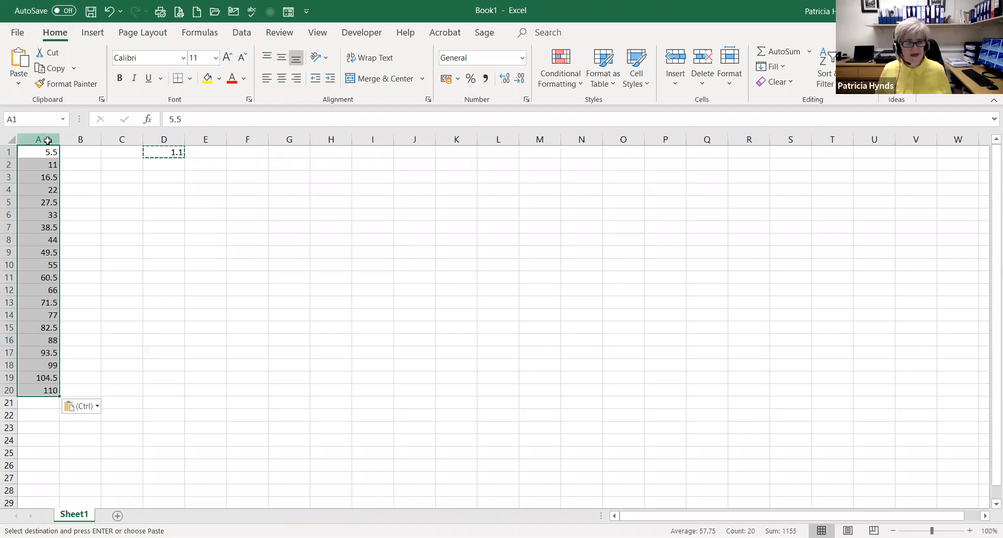
{"action": "left_click_drag", "start_coordinate": [47, 140], "coordinate": [205, 139]}
{"action": "right_click", "coordinate": [149, 208]}
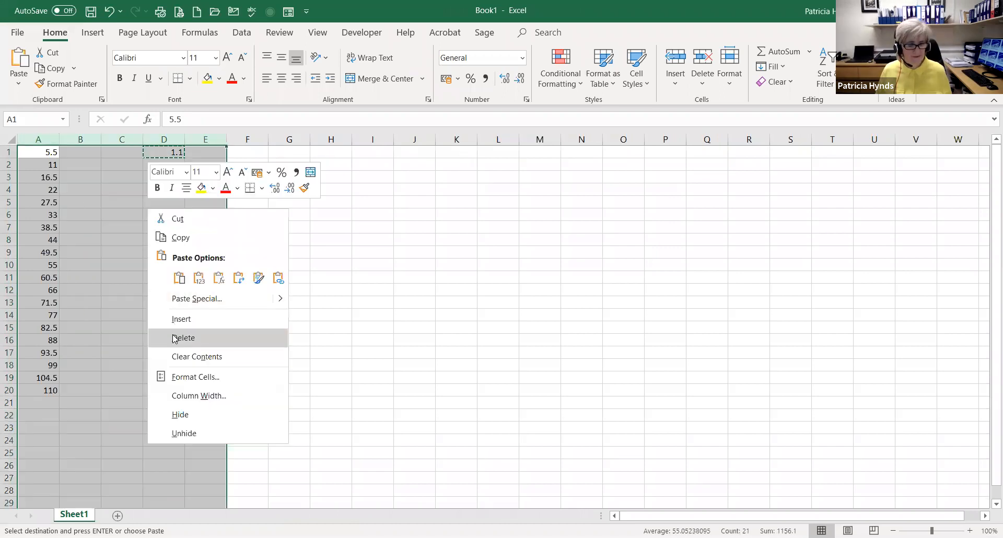
{"action": "left_click", "coordinate": [174, 339]}
{"action": "left_click", "coordinate": [126, 300]}
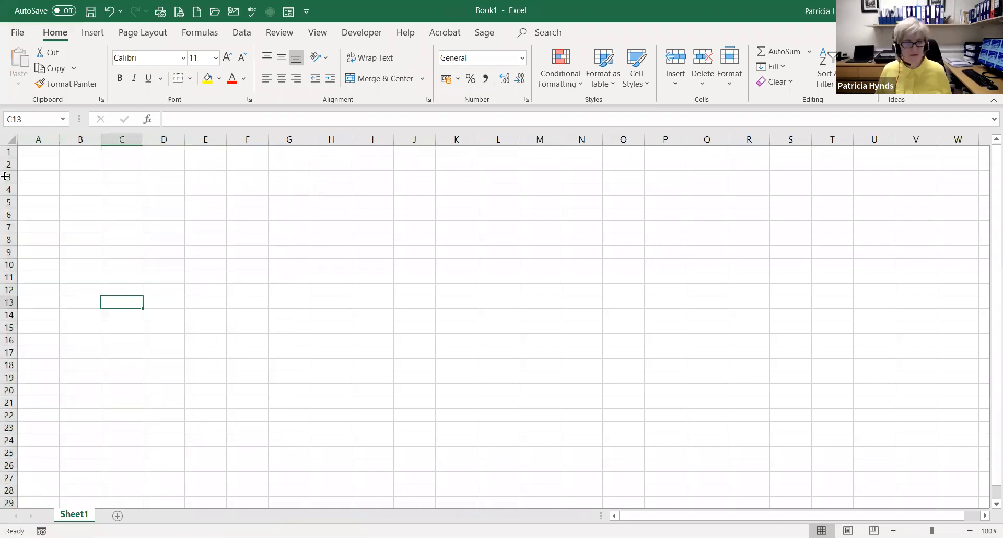
Enter 5 in A1 and 10 in A2, and extend the series down to A20
{"action": "left_click", "coordinate": [33, 152]}
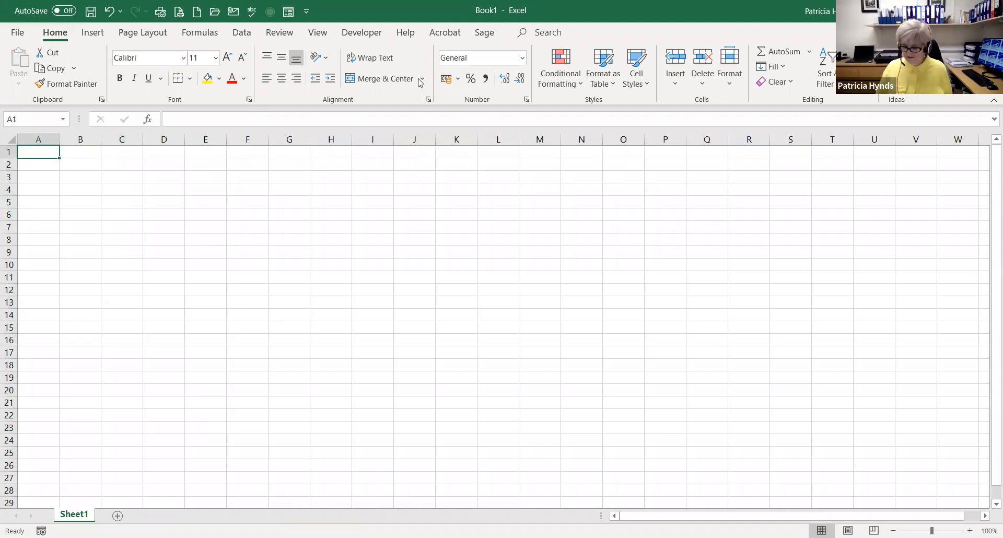
{"action": "type", "text": "5"}
{"action": "key", "text": "Return"}
{"action": "type", "text": "10"}
{"action": "key", "text": "Return"}
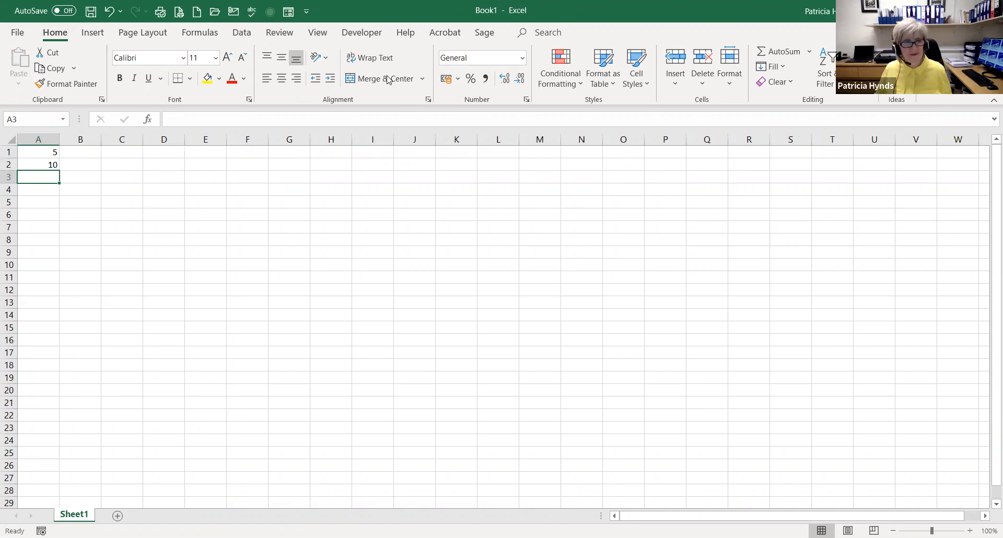
{"action": "left_click_drag", "start_coordinate": [34, 152], "coordinate": [30, 164]}
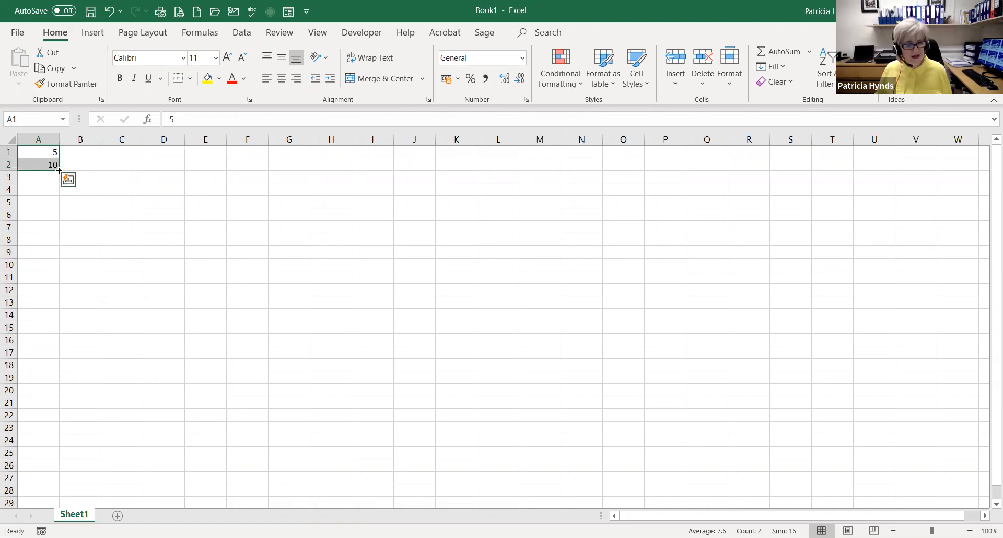
{"action": "left_click_drag", "start_coordinate": [58, 169], "coordinate": [47, 396]}
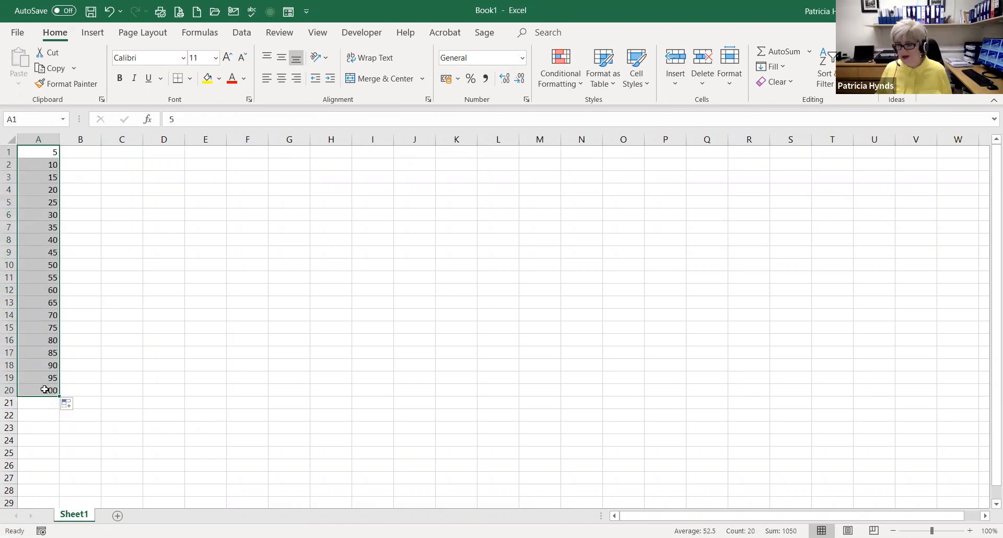
Enter the multiplier 1.1 in D1 and copy that cell
{"action": "left_click", "coordinate": [165, 150]}
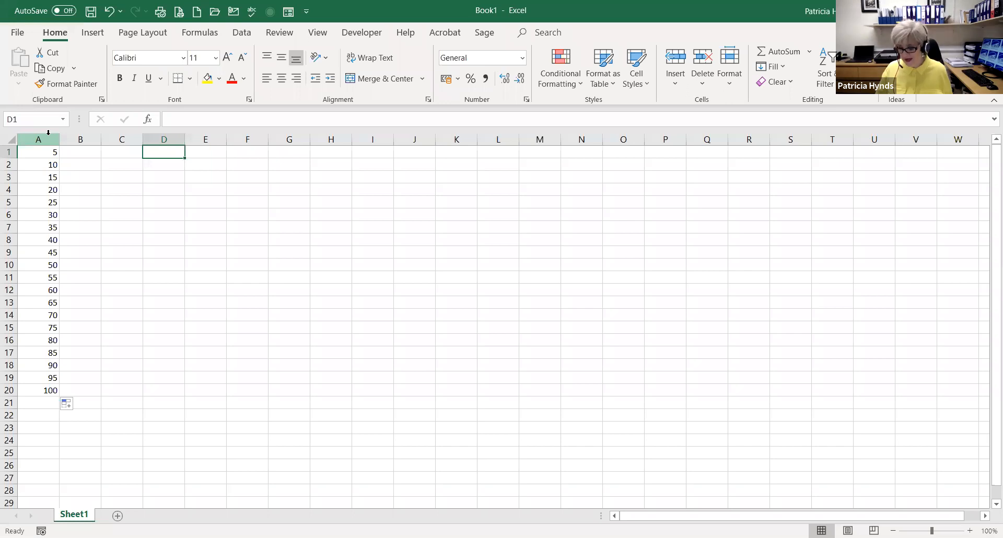
{"action": "type", "text": "1.1"}
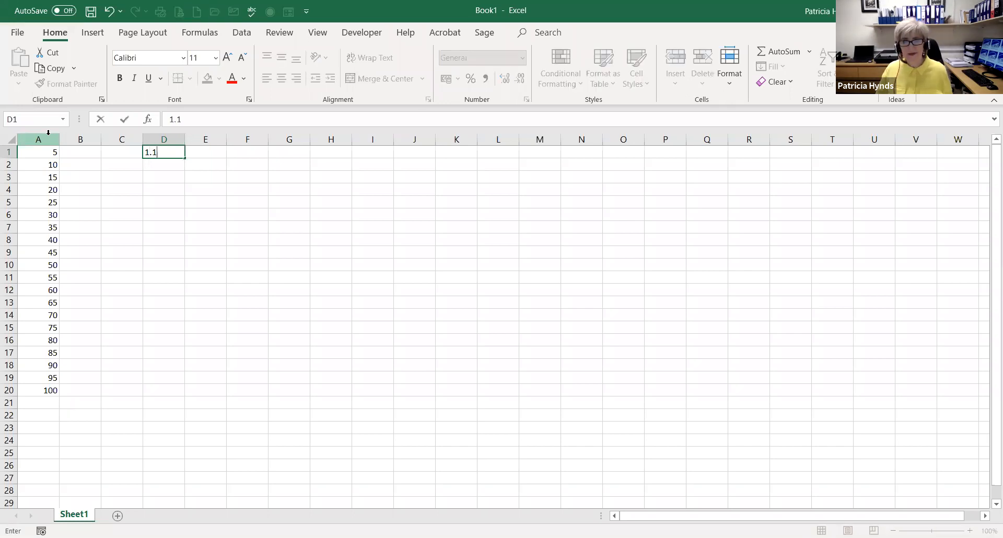
{"action": "key", "text": "Return"}
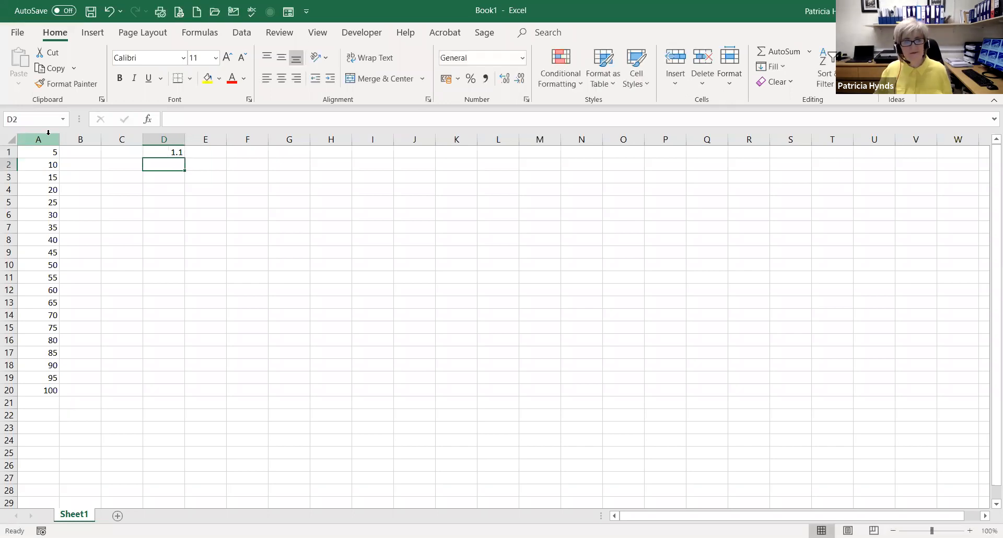
{"action": "right_click", "coordinate": [165, 152]}
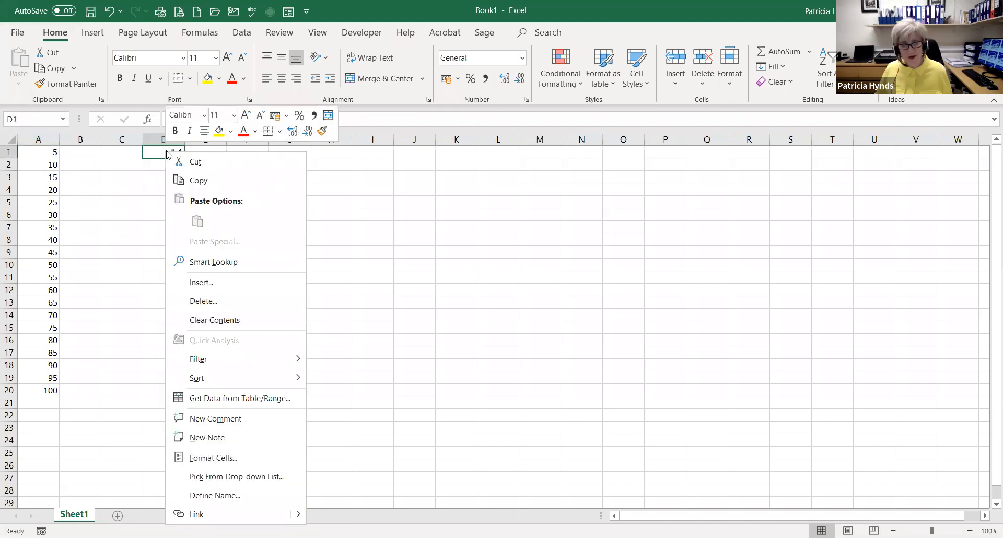
{"action": "left_click", "coordinate": [188, 182]}
Multiply the numbers in A1:A20 by the copied D1 value using Paste Special with the Multiply operation
{"action": "left_click_drag", "start_coordinate": [45, 151], "coordinate": [31, 379]}
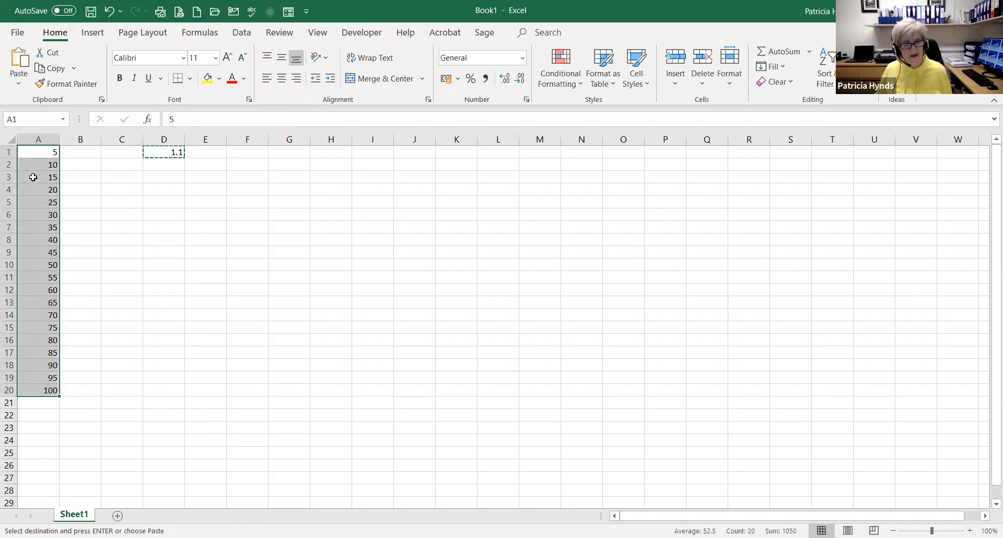
{"action": "right_click", "coordinate": [33, 208]}
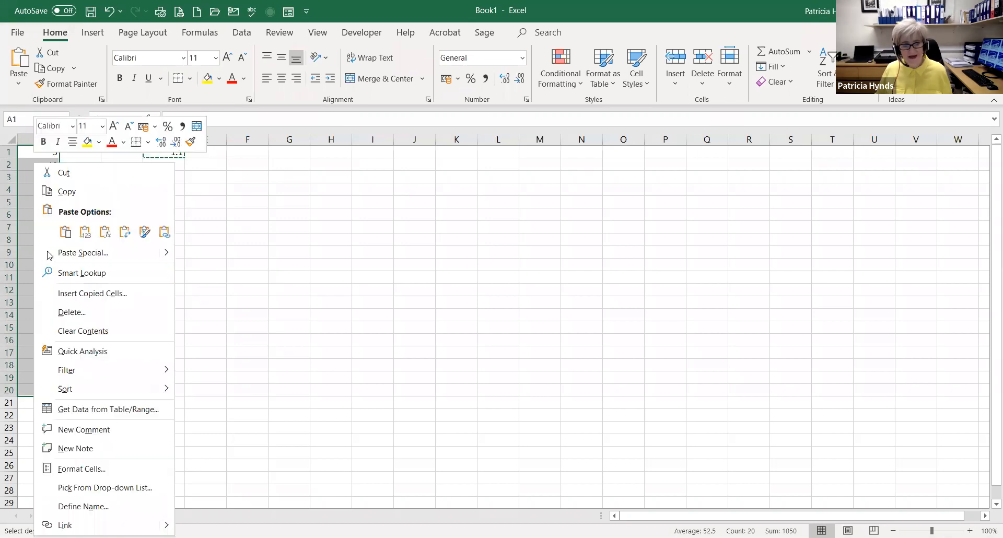
{"action": "left_click", "coordinate": [64, 255]}
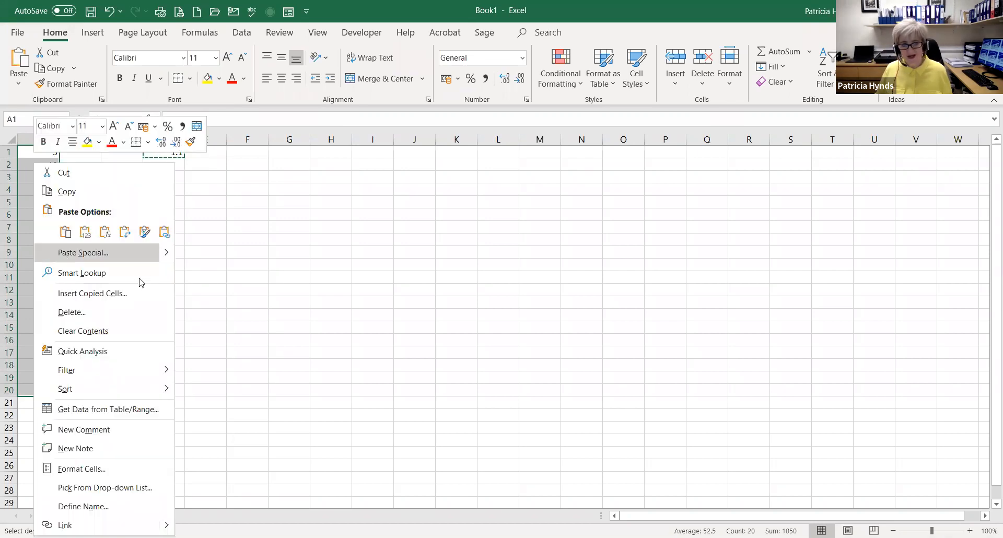
{"action": "left_click", "coordinate": [138, 270]}
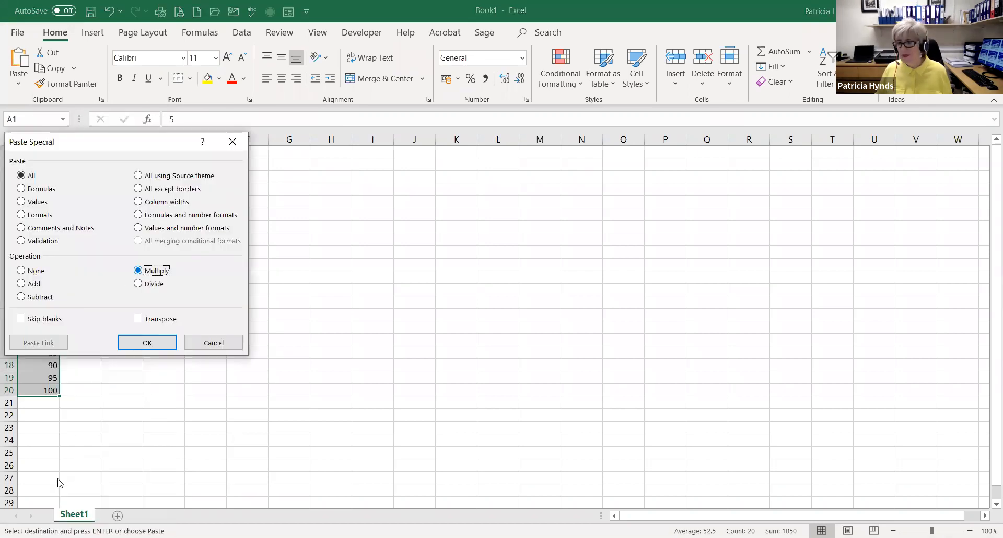
{"action": "left_click", "coordinate": [141, 343]}
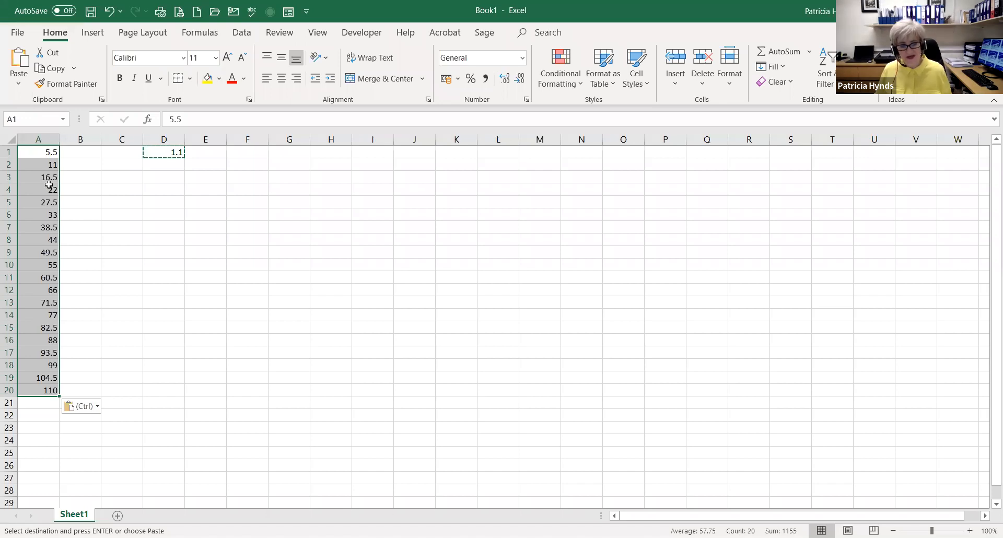
Open Paste Special once more to review its options, and close it without pasting
{"action": "key", "text": "ctrl+alt+v"}
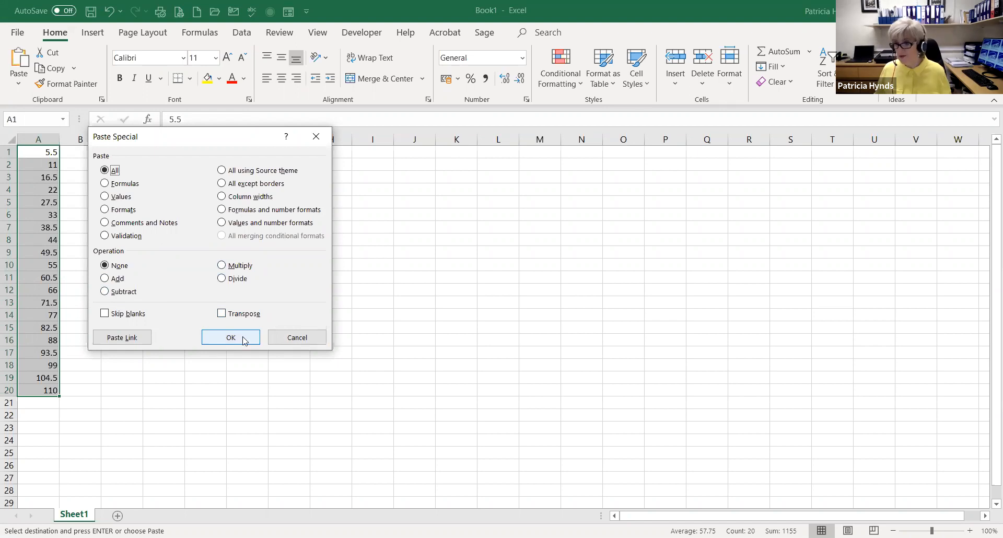
{"action": "left_click", "coordinate": [296, 338]}
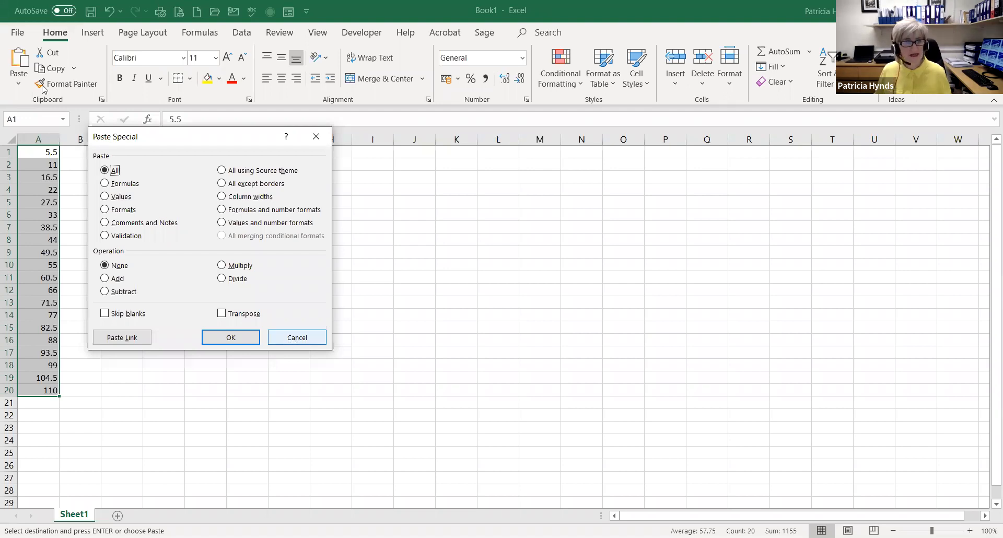
Close the Book1 workbook without saving it and show the Flash Fill sheet of MS Excel Foundation - Week 2.xlsx
{"action": "left_click", "coordinate": [17, 33]}
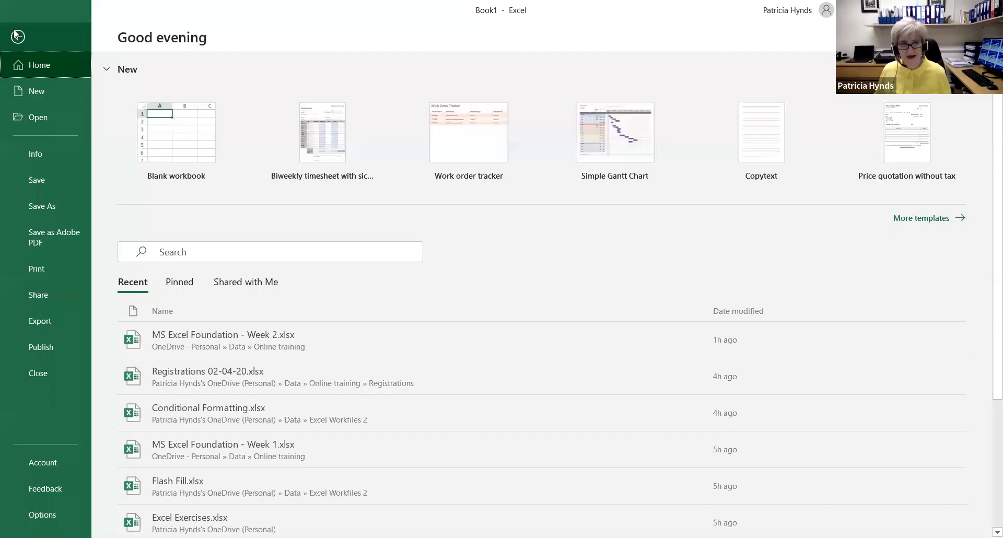
{"action": "left_click", "coordinate": [36, 365]}
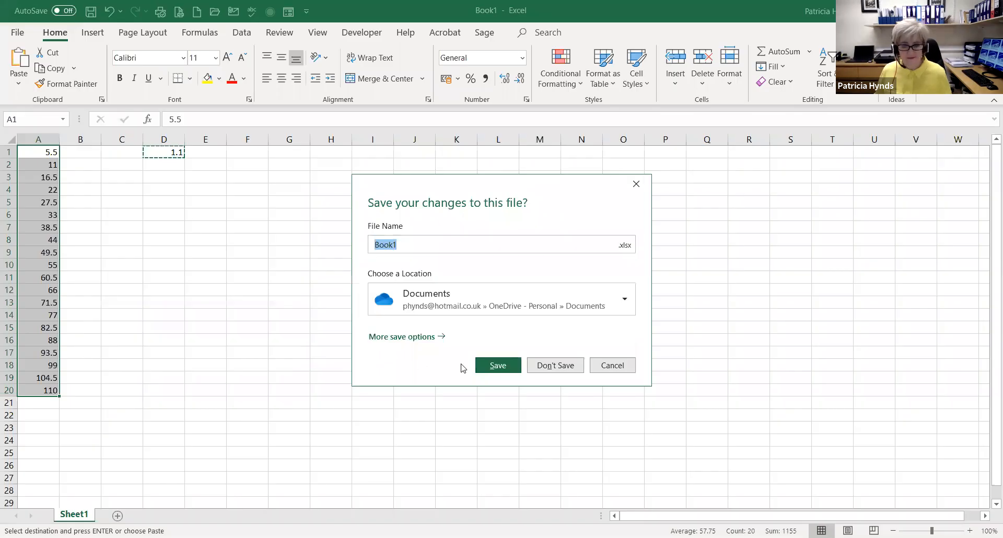
{"action": "left_click", "coordinate": [565, 368]}
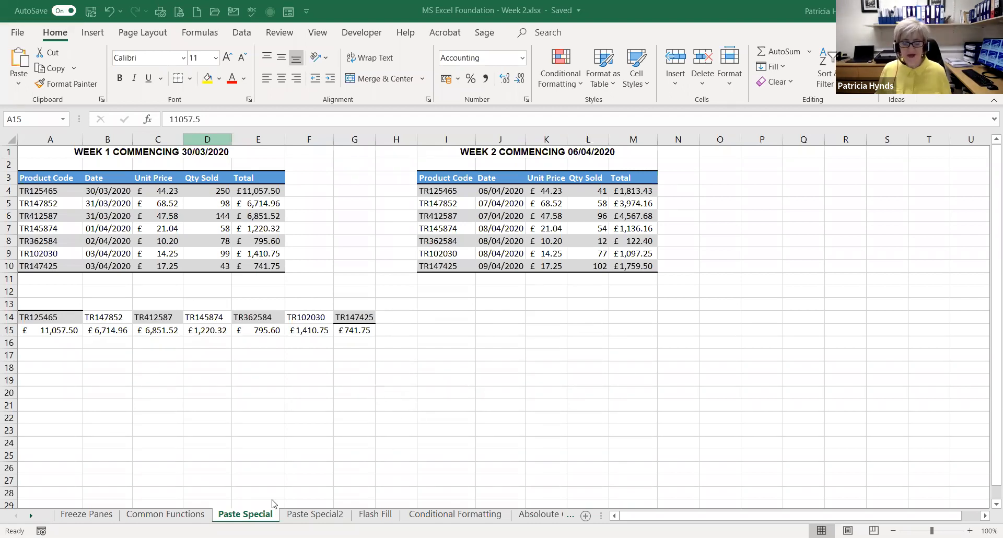
{"action": "left_click", "coordinate": [372, 516]}
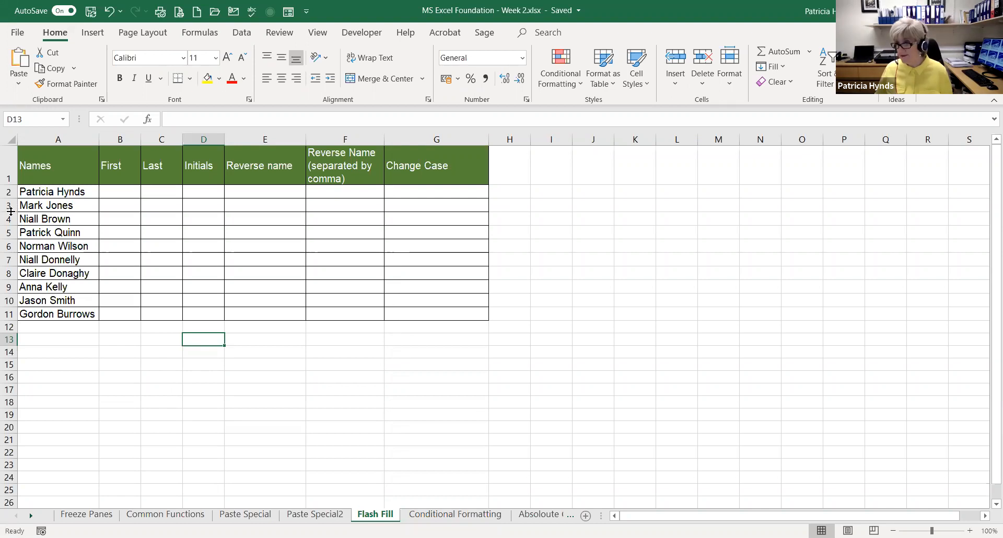
Enter the first names for the first two people in B2 and B3, accepting Flash Fill for the rest of the First column
{"action": "left_click", "coordinate": [107, 192]}
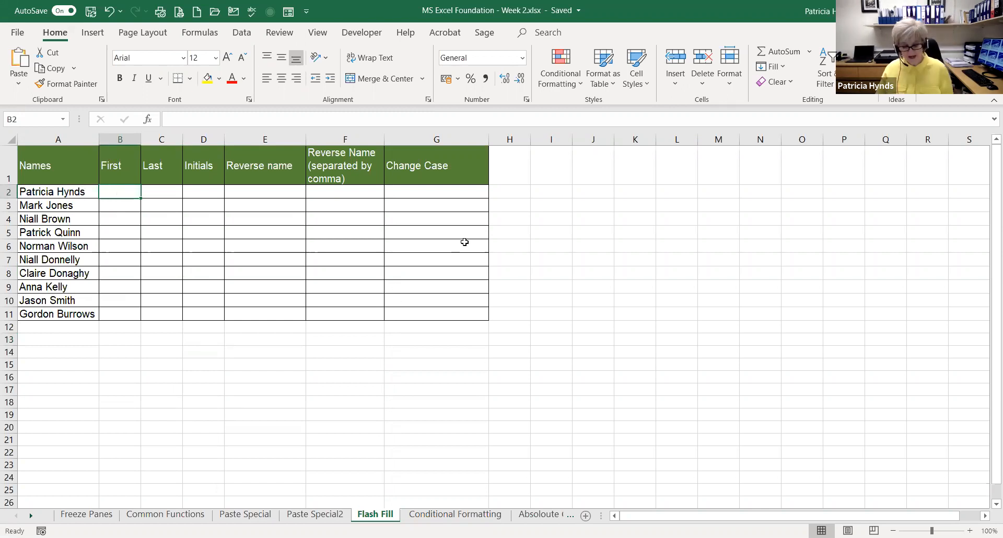
{"action": "type", "text": "p"}
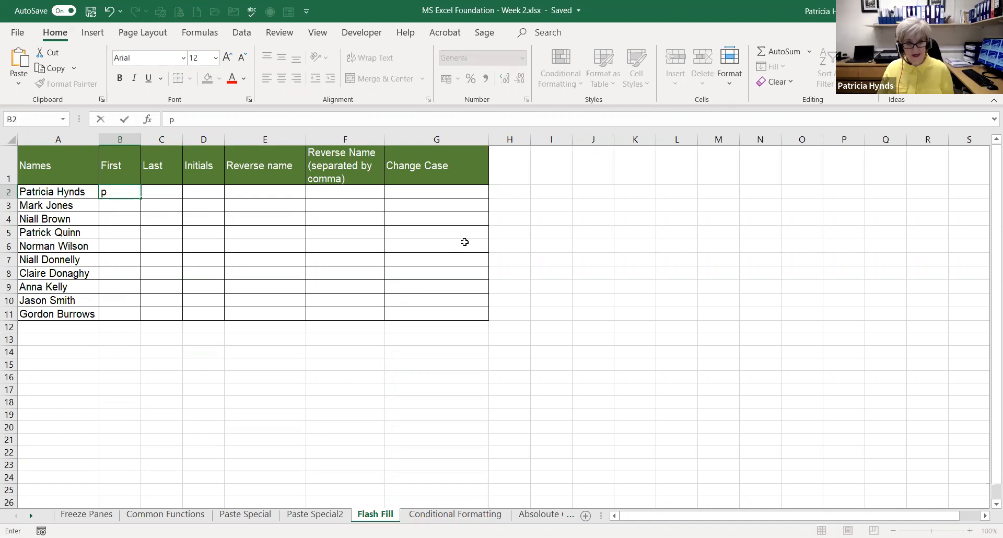
{"action": "key", "text": "BackSpace"}
{"action": "type", "text": "p"}
{"action": "key", "text": "BackSpace"}
{"action": "type", "text": "Patricia"}
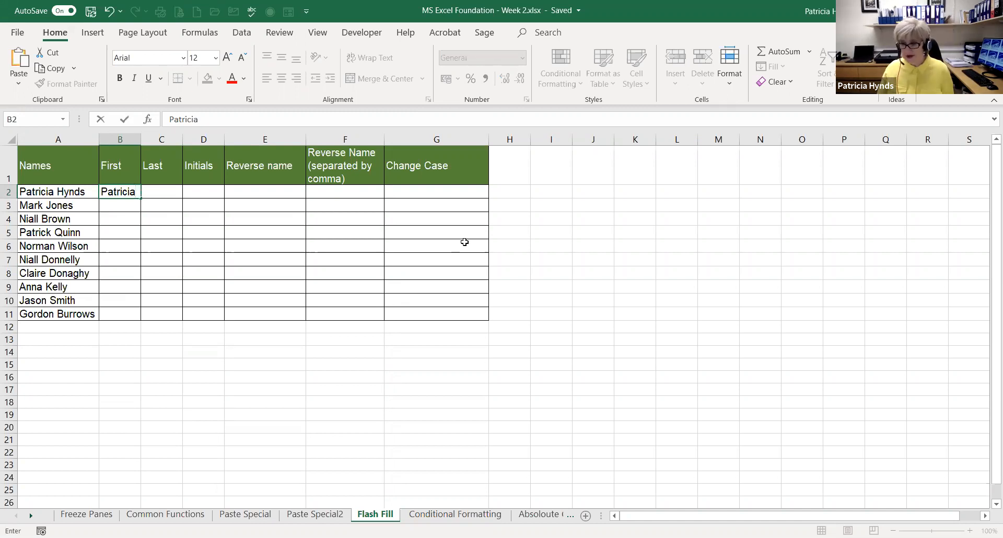
{"action": "key", "text": "Return"}
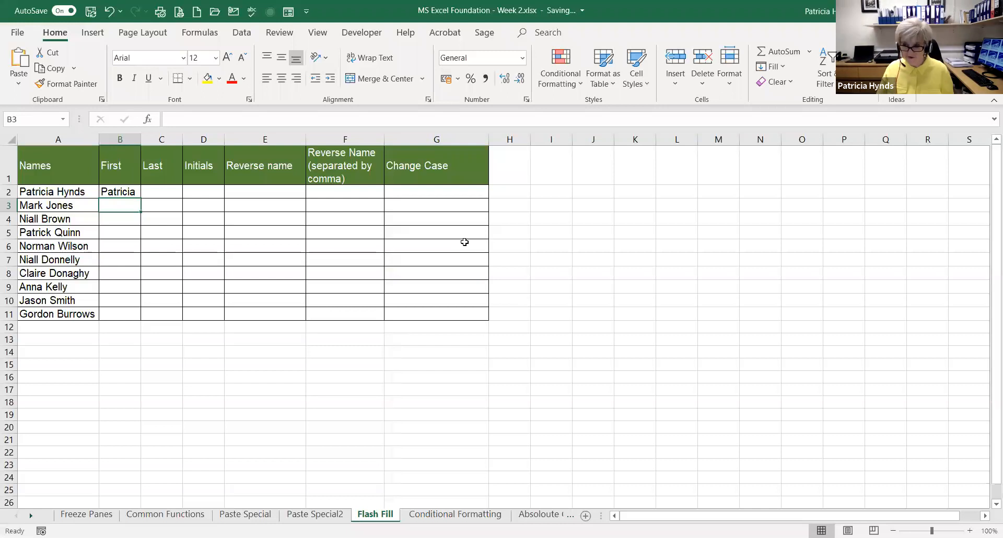
{"action": "type", "text": "Mark"}
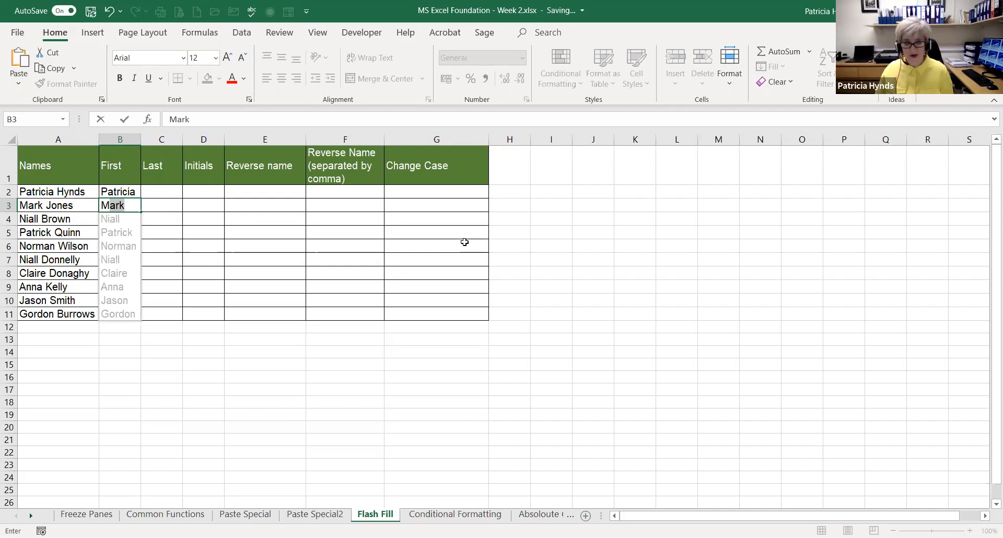
{"action": "key", "text": "Return"}
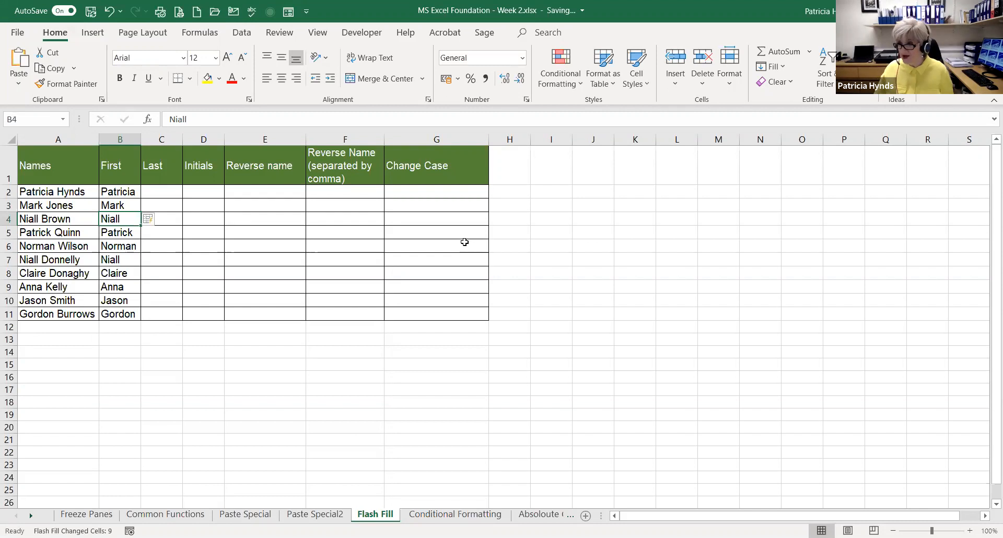
Enter the surnames for the first two people from C2 down, accepting Flash Fill for the rest of the Last column
{"action": "left_click", "coordinate": [159, 192]}
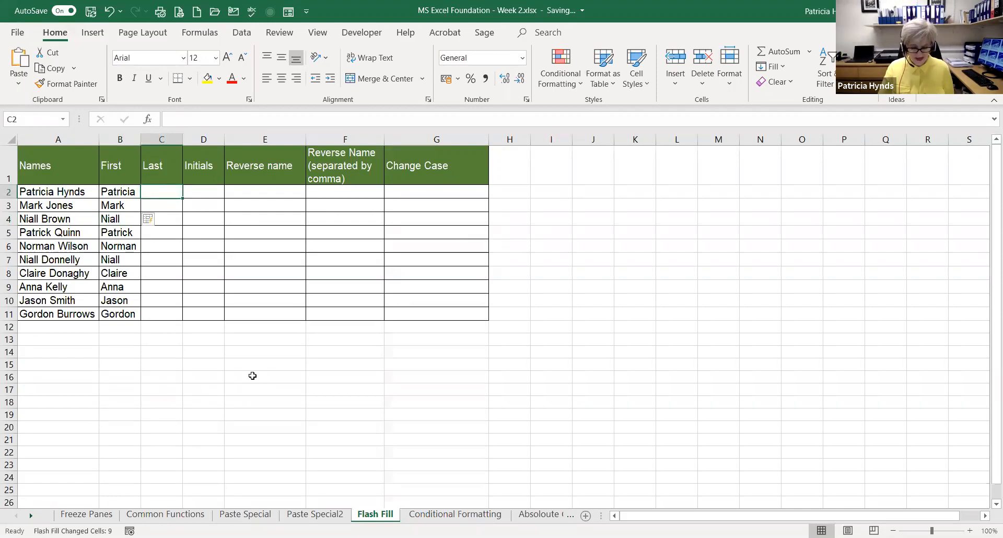
{"action": "type", "text": "Hynds"}
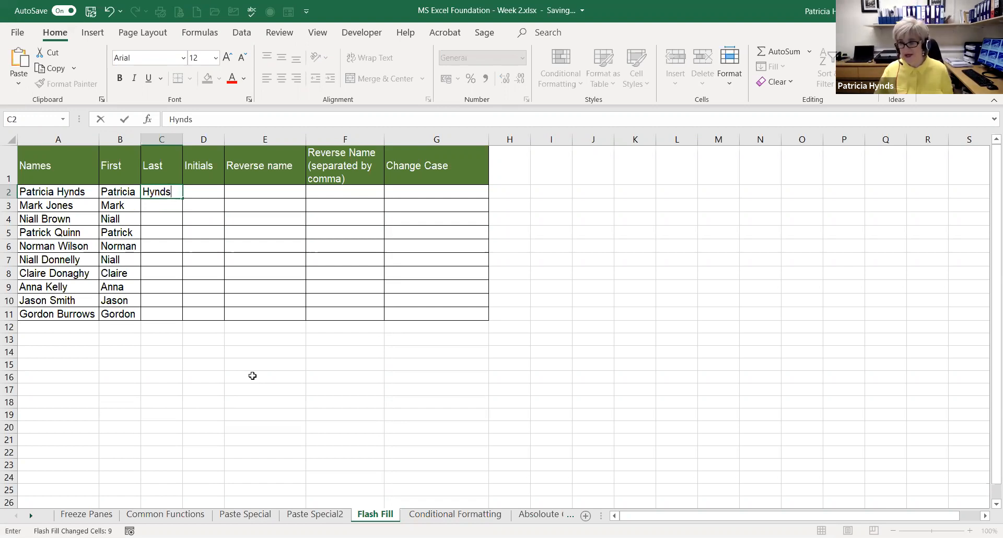
{"action": "key", "text": "Return"}
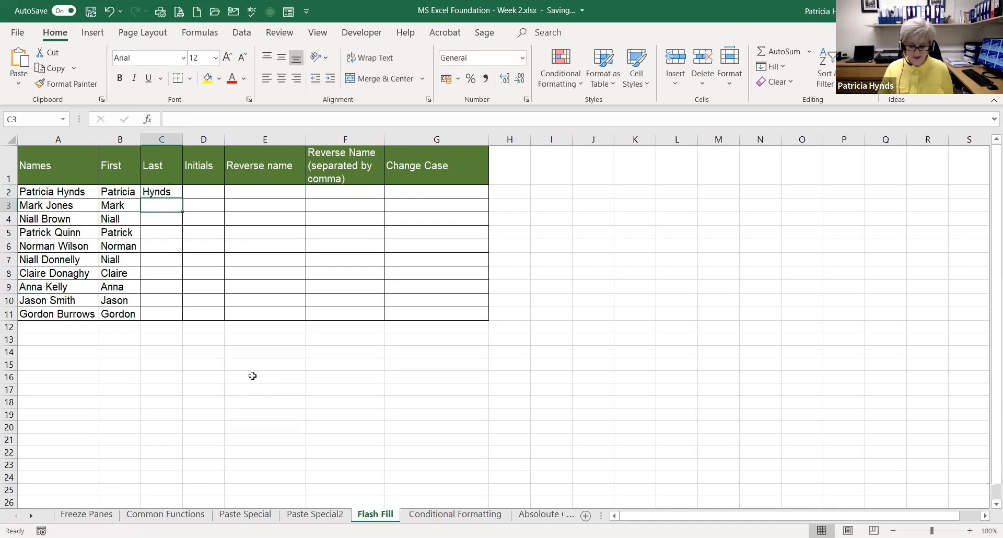
{"action": "type", "text": "Jones"}
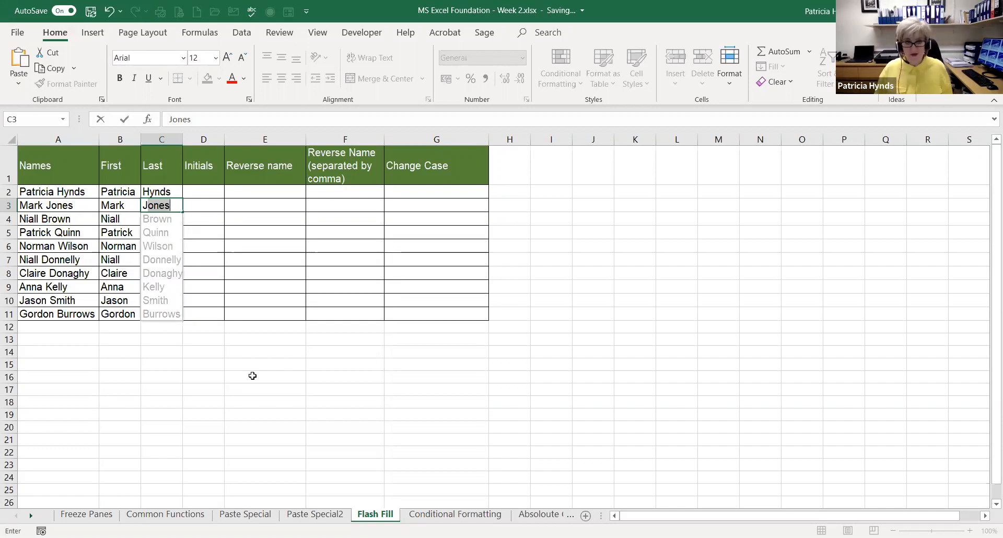
{"action": "key", "text": "Return"}
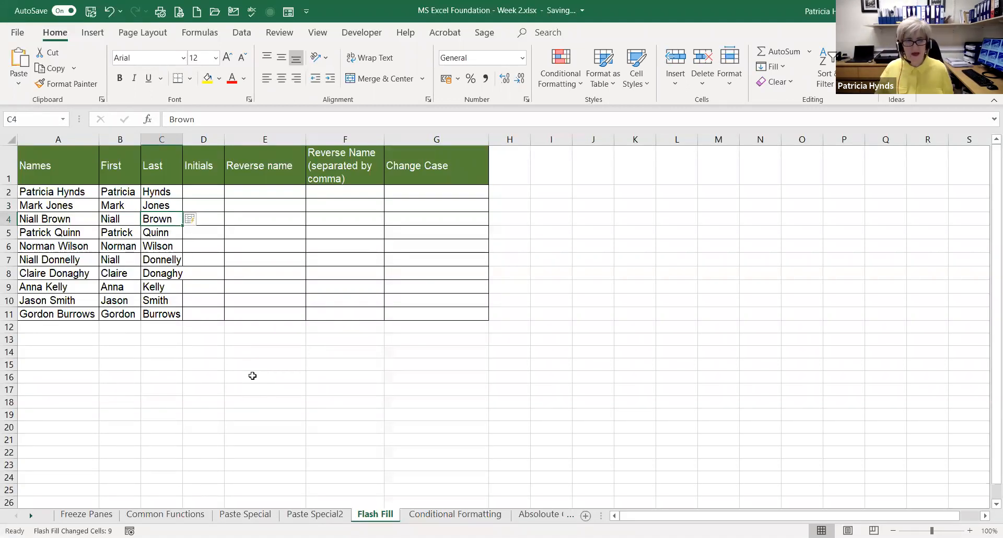
Fill the Initials column by entering the first two people's initials from D2 down and accepting the Flash Fill suggestion
{"action": "left_click", "coordinate": [202, 191]}
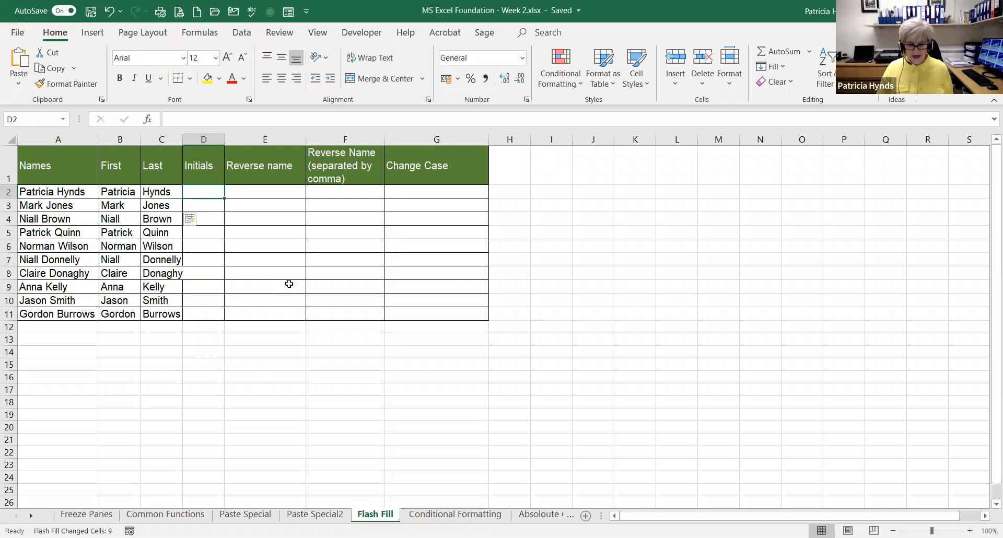
{"action": "type", "text": "P"}
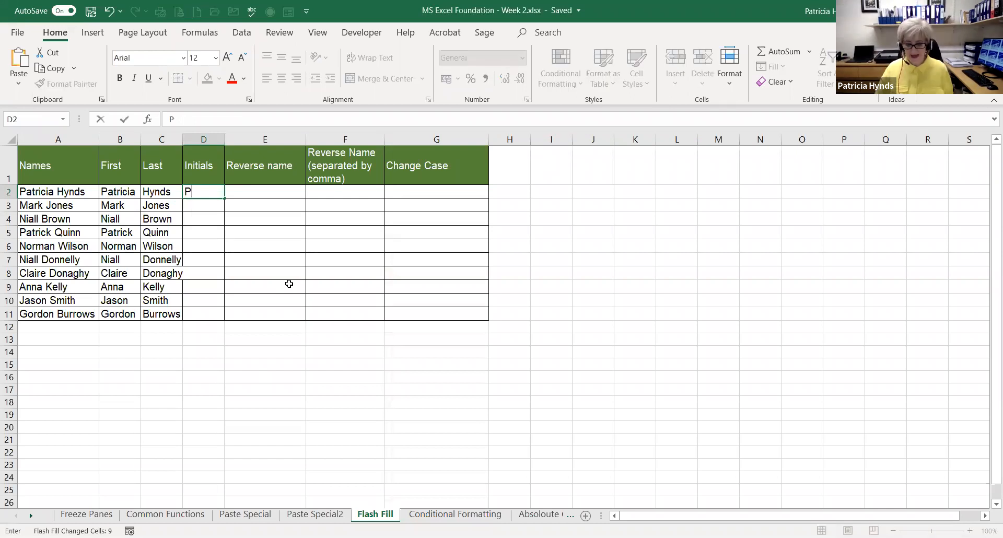
{"action": "type", "text": "H"}
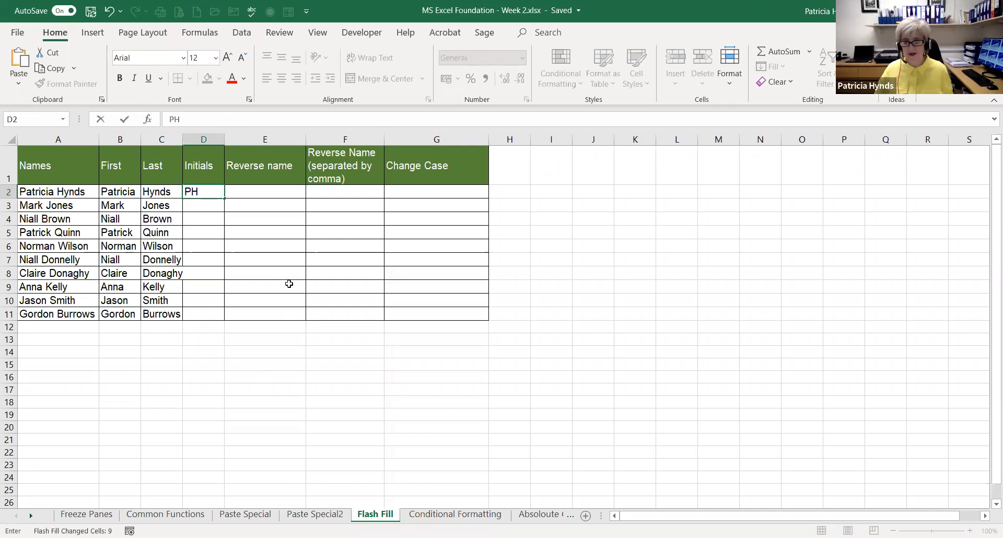
{"action": "key", "text": "Return"}
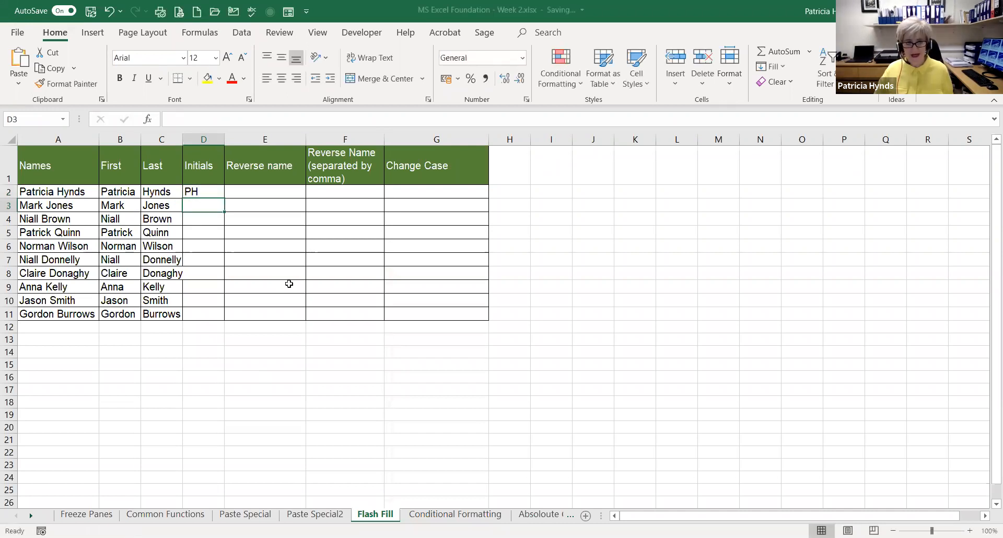
{"action": "type", "text": "MJ"}
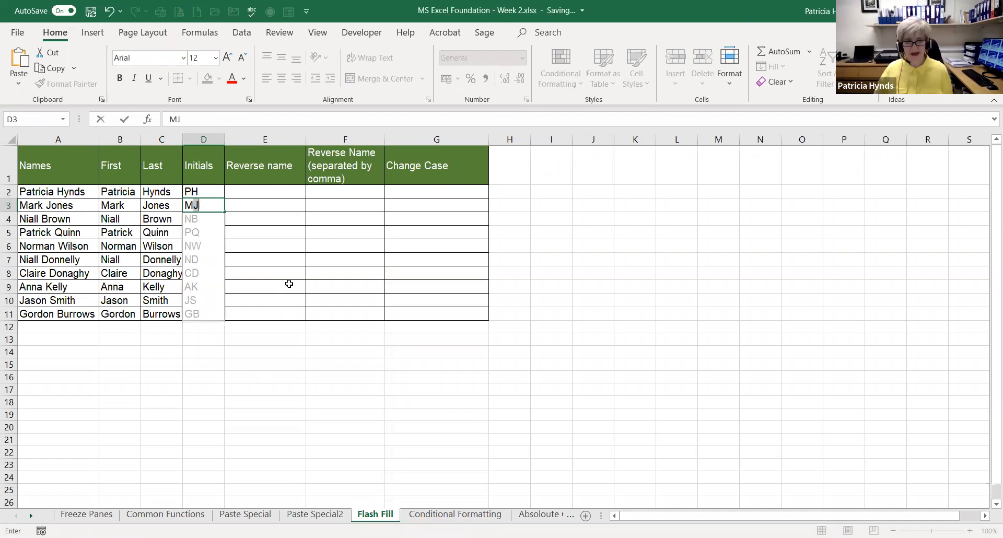
{"action": "key", "text": "Return"}
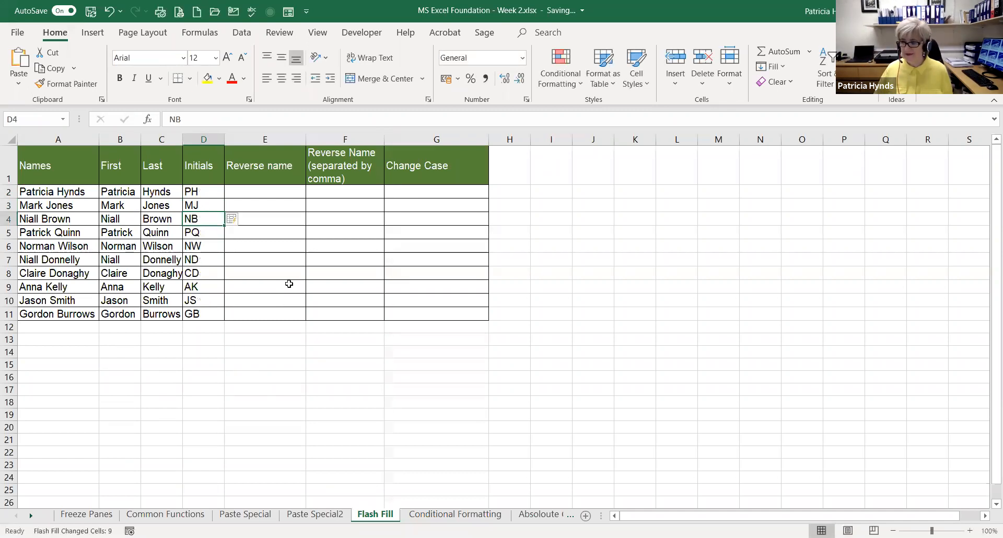
Fill the Reverse name column from E2 with surname, space and first name, accepting Flash Fill after starting the second entry
{"action": "left_click", "coordinate": [252, 191]}
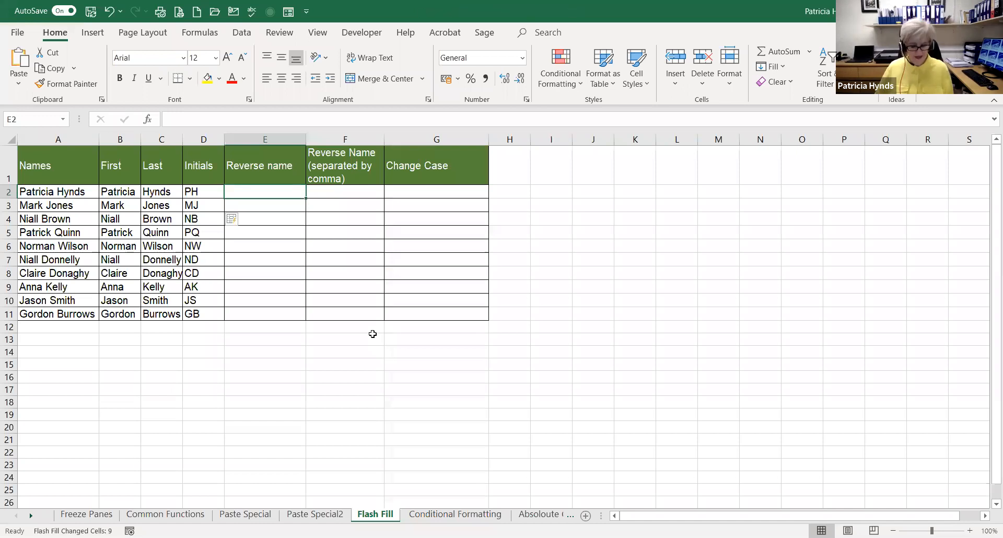
{"action": "type", "text": "Hynds"}
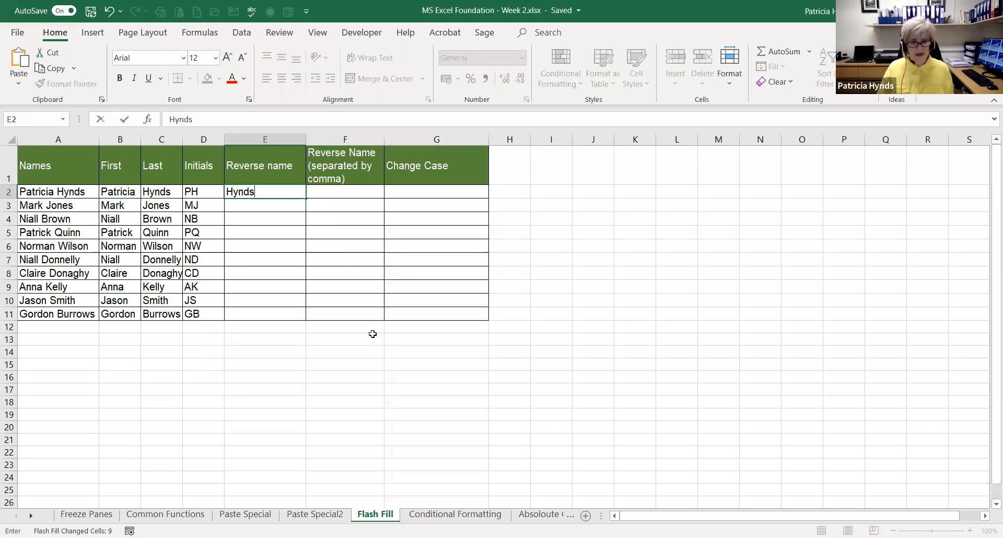
{"action": "key", "text": "Return"}
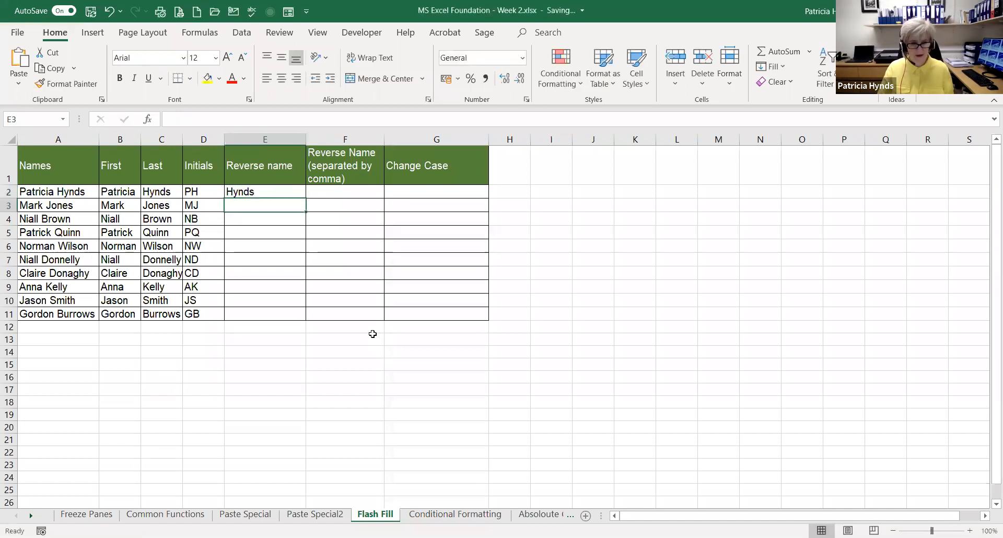
{"action": "left_click", "coordinate": [273, 193]}
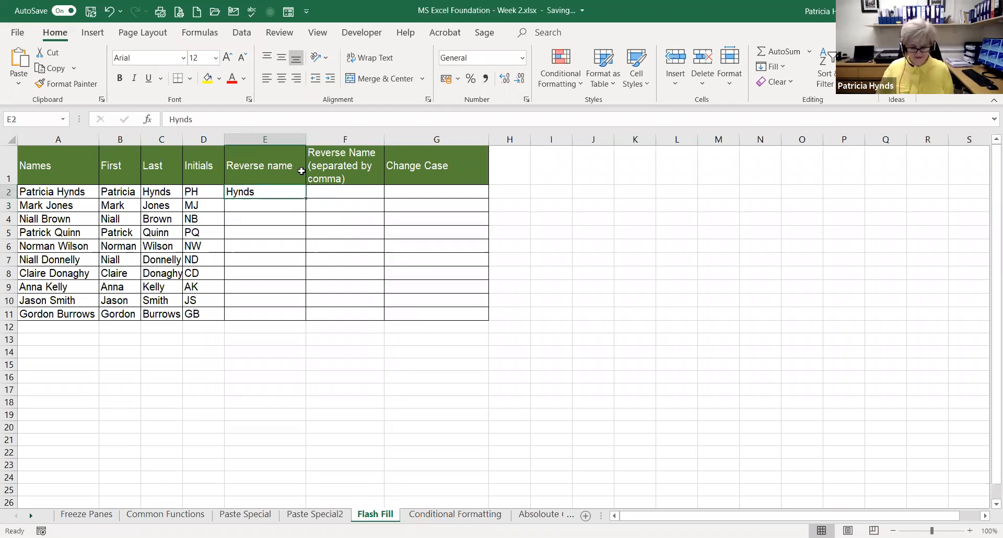
{"action": "type", "text": "Hynds"}
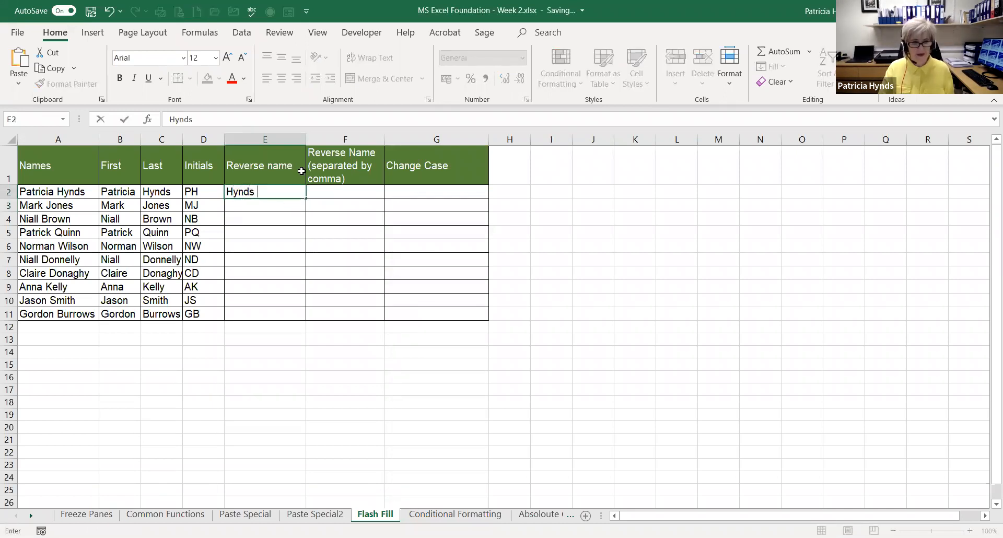
{"action": "type", "text": " Patricia"}
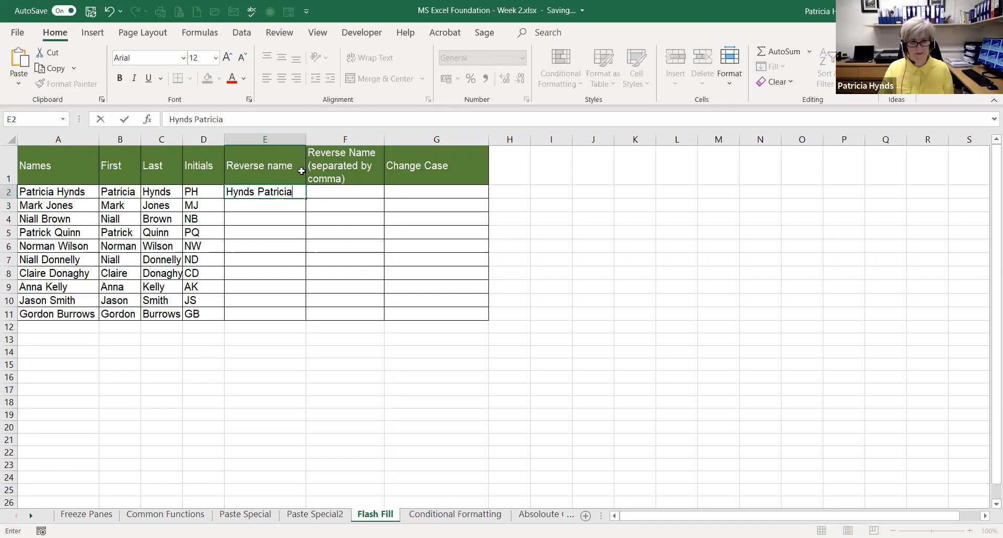
{"action": "key", "text": "Return"}
{"action": "type", "text": "Jones Mark"}
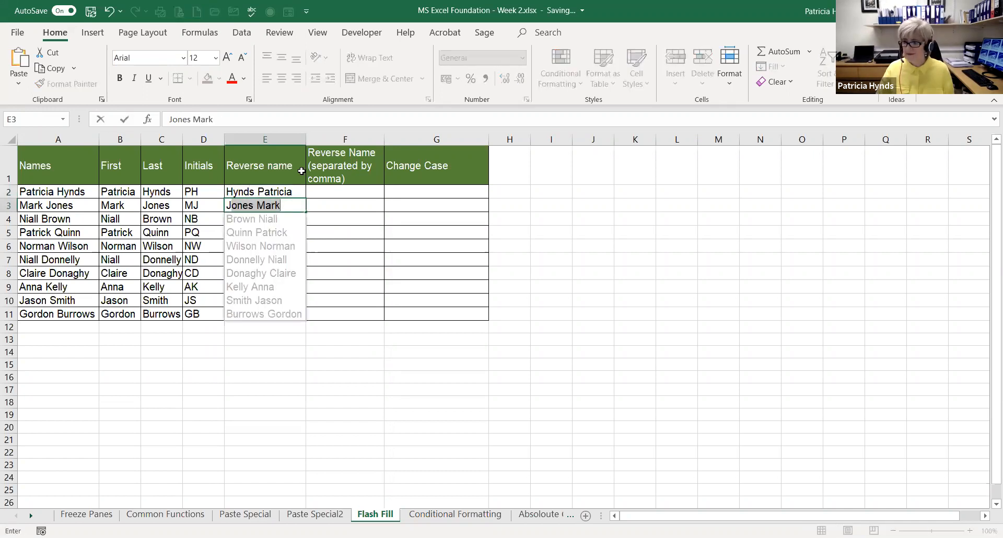
{"action": "key", "text": "Return"}
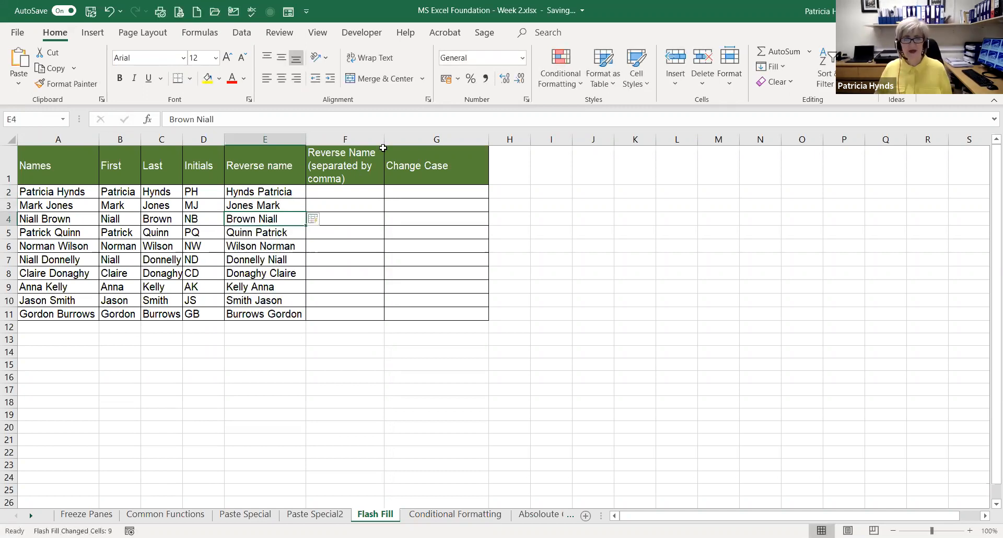
Fill the comma-separated Reverse Name column from F2 with surname, comma, space and first name, accepting Flash Fill from the second entry
{"action": "left_click", "coordinate": [329, 192]}
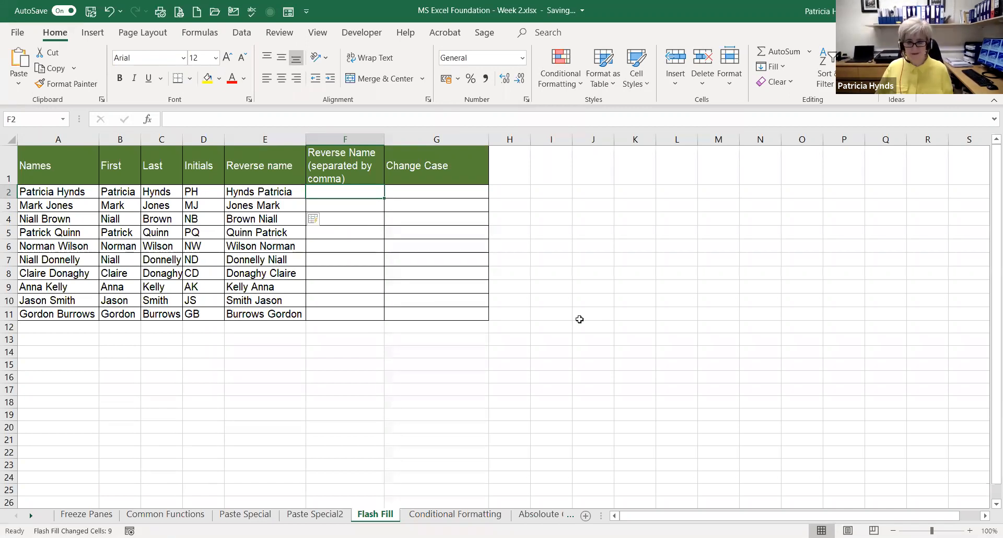
{"action": "type", "text": "Hynds"}
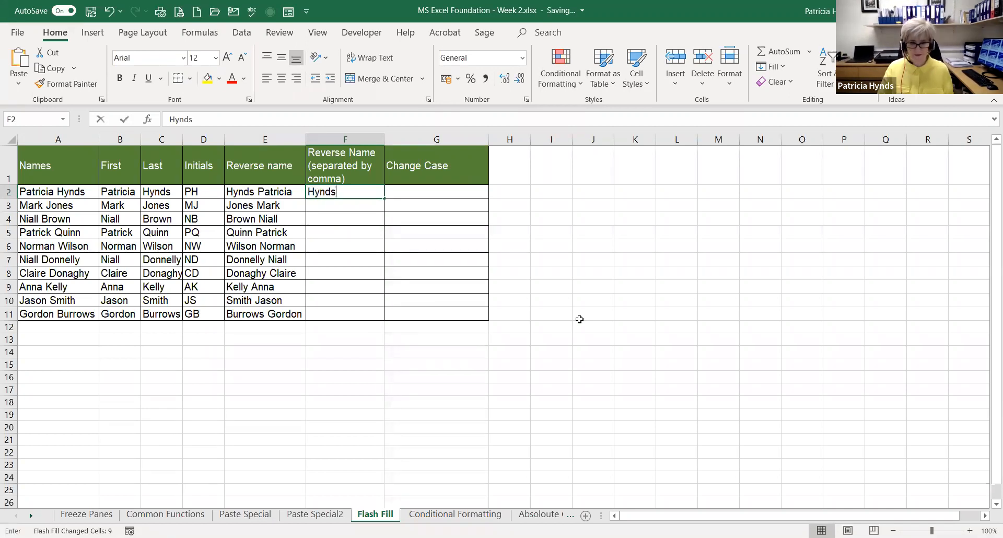
{"action": "type", "text": ", Patricia"}
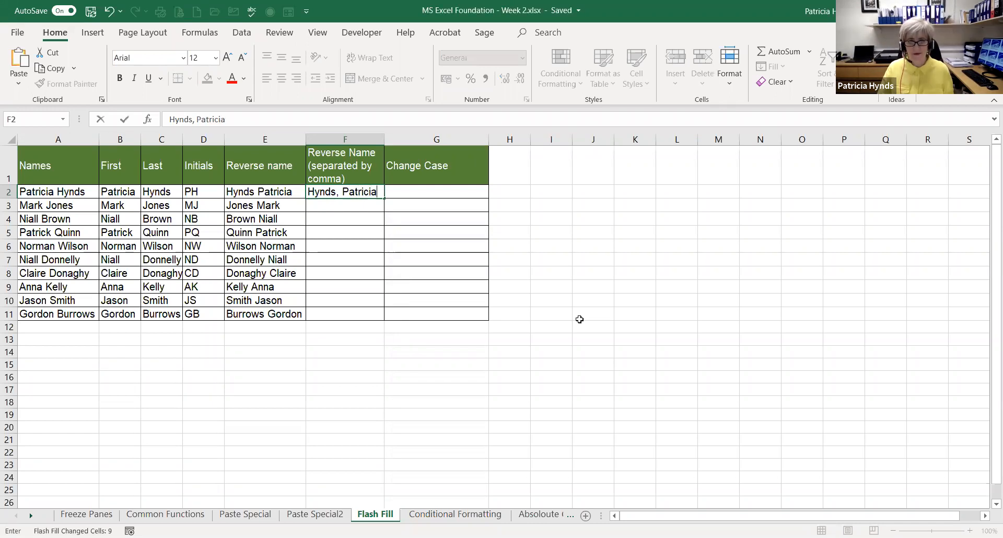
{"action": "key", "text": "Return"}
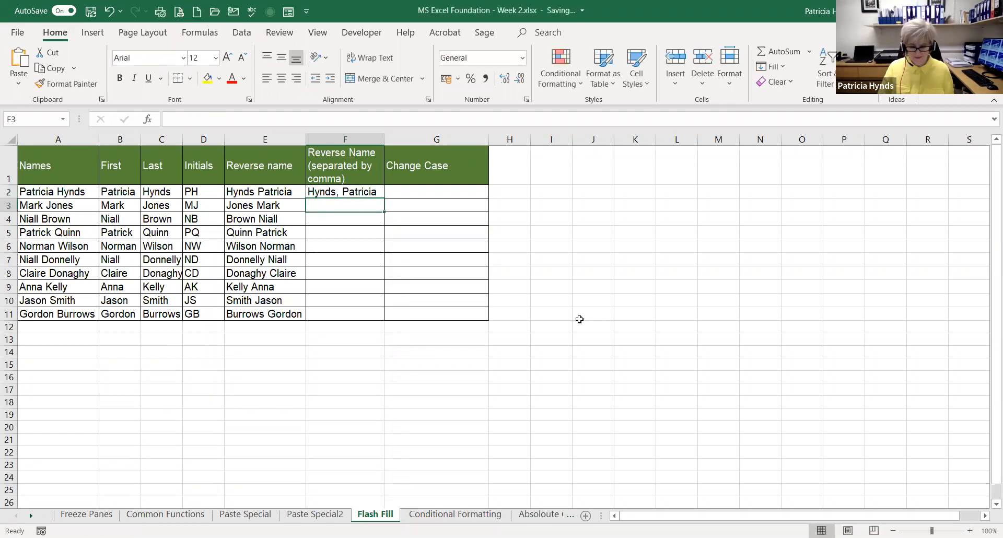
{"action": "type", "text": "Jones, Mark"}
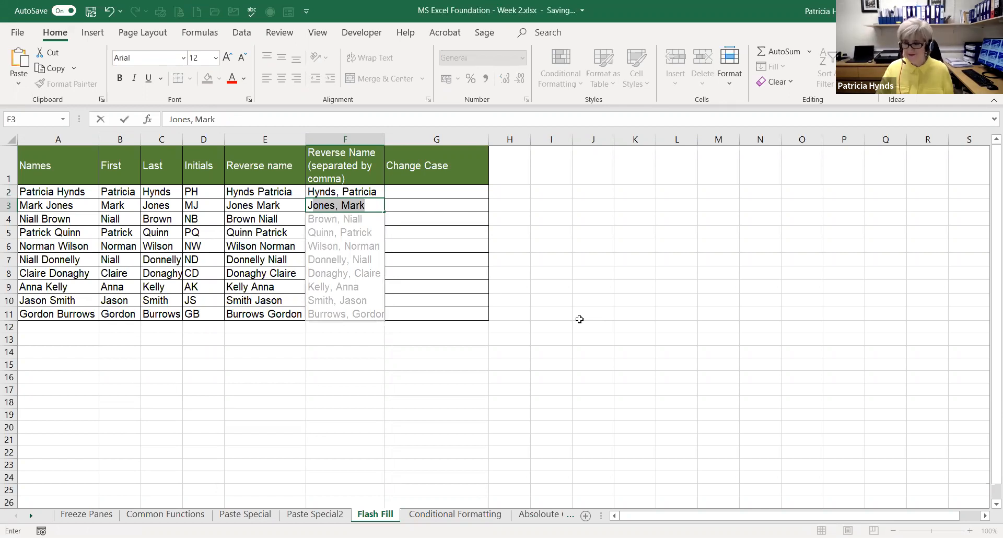
{"action": "key", "text": "Return"}
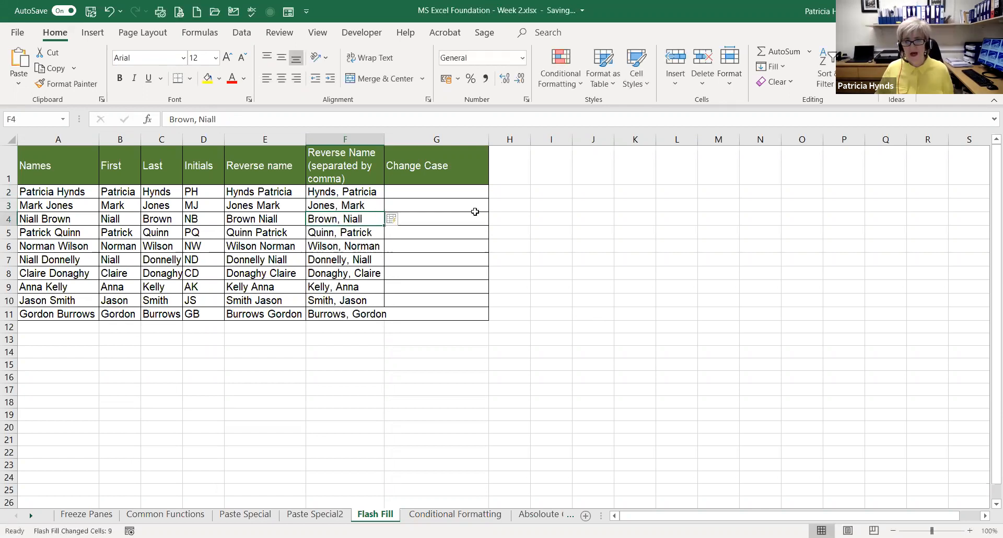
Fill the Change Case column from G2 with the full names in capitals, accepting Flash Fill after starting the second entry
{"action": "key", "text": "Right"}
{"action": "key", "text": "Up"}
{"action": "key", "text": "Up"}
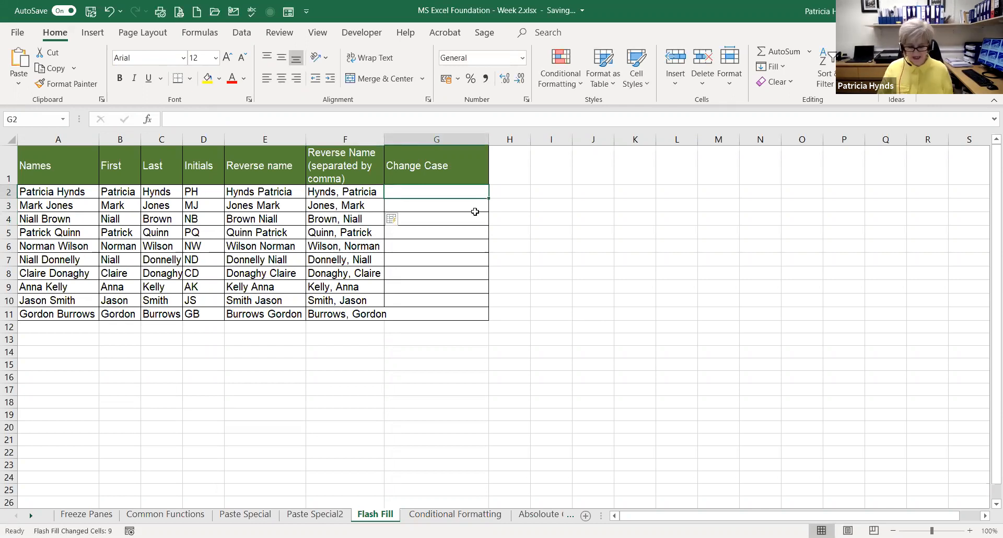
{"action": "type", "text": "PATRICIA H"}
{"action": "type", "text": "YNE"}
{"action": "key", "text": "BackSpace"}
{"action": "key", "text": "BackSpace"}
{"action": "type", "text": "NDS"}
{"action": "key", "text": "Return"}
{"action": "type", "text": "MARK JONES"}
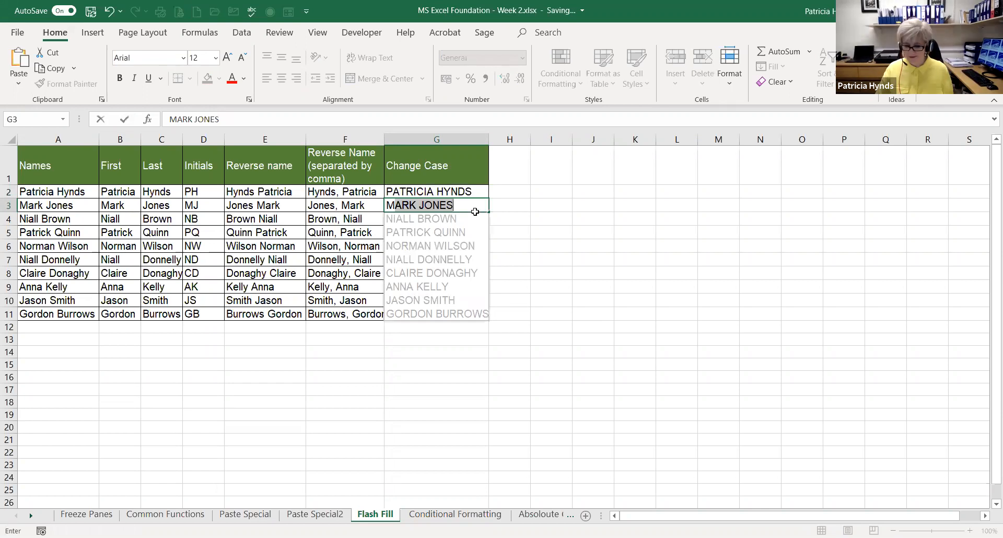
{"action": "key", "text": "Return"}
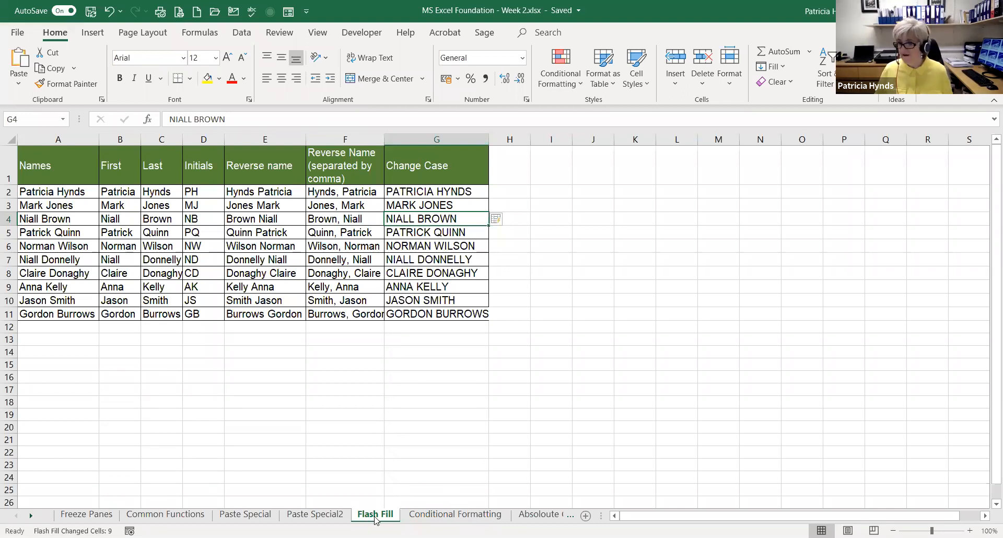
Switch to the Conditional Formatting sheet and bring the Example 1 table into view
{"action": "left_click", "coordinate": [427, 517]}
{"action": "scroll", "coordinate": [395, 347], "scroll_direction": "up", "scroll_amount": 8}
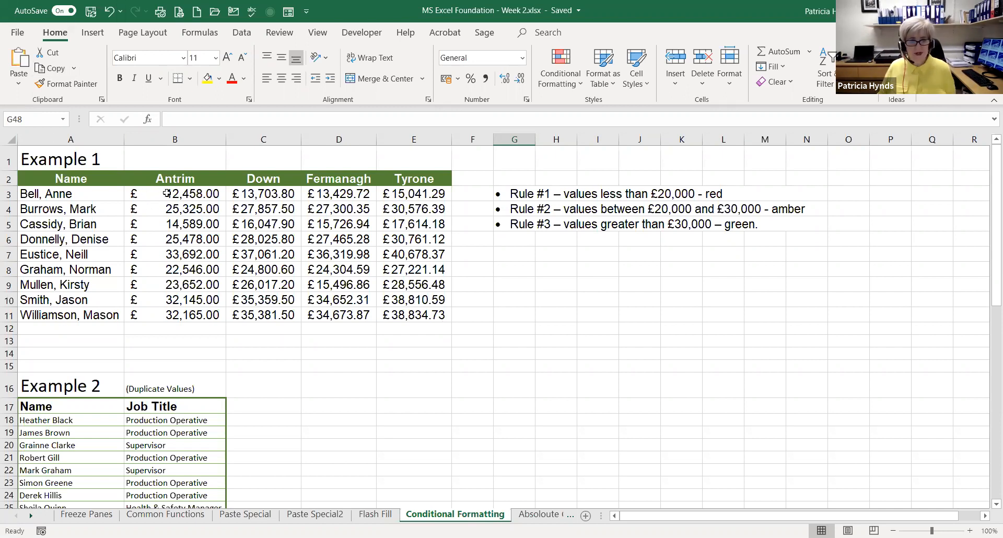
{"action": "left_click", "coordinate": [185, 189]}
{"action": "left_click_drag", "start_coordinate": [184, 189], "coordinate": [409, 315]}
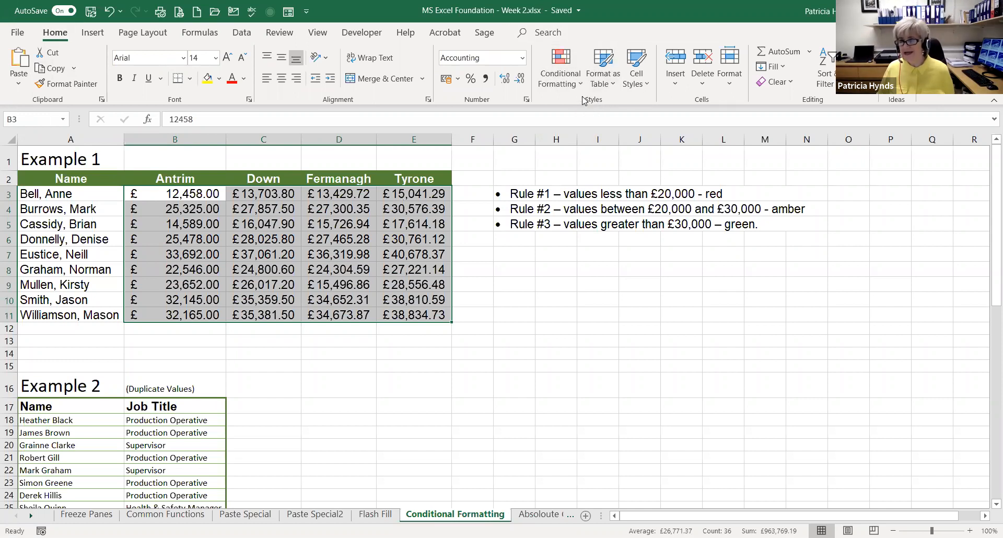
{"action": "left_click", "coordinate": [560, 77]}
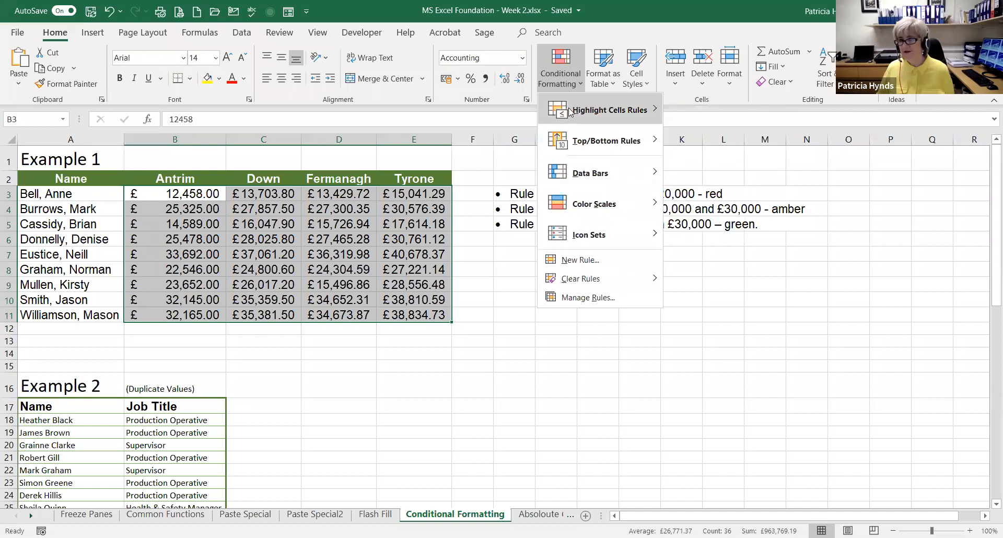
{"action": "mouse_move", "coordinate": [569, 111]}
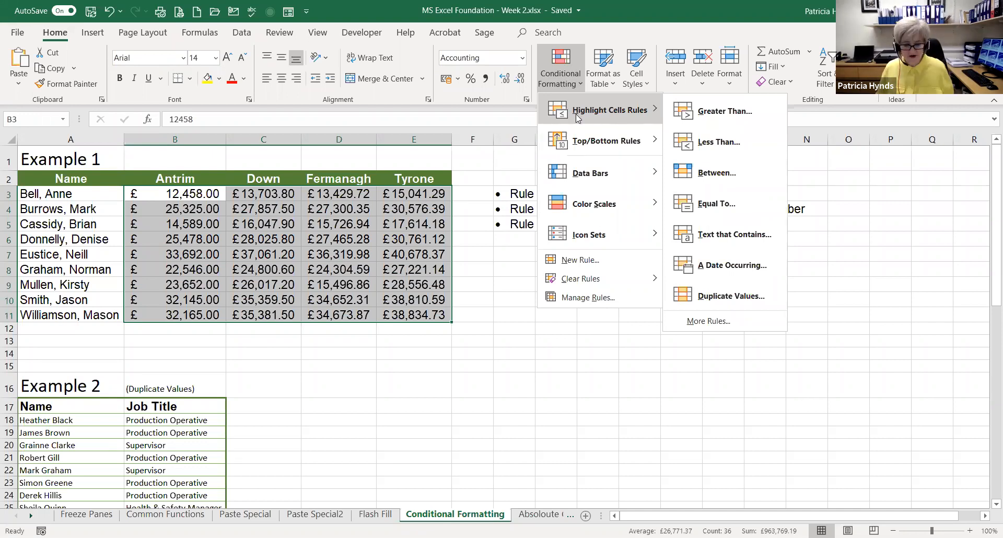
{"action": "left_click", "coordinate": [593, 194]}
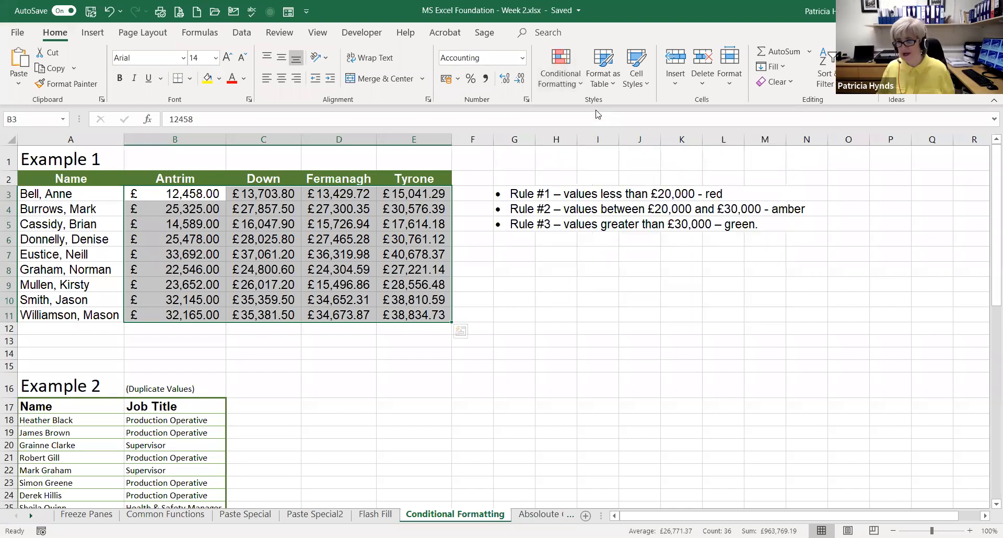
{"action": "left_click", "coordinate": [593, 194]}
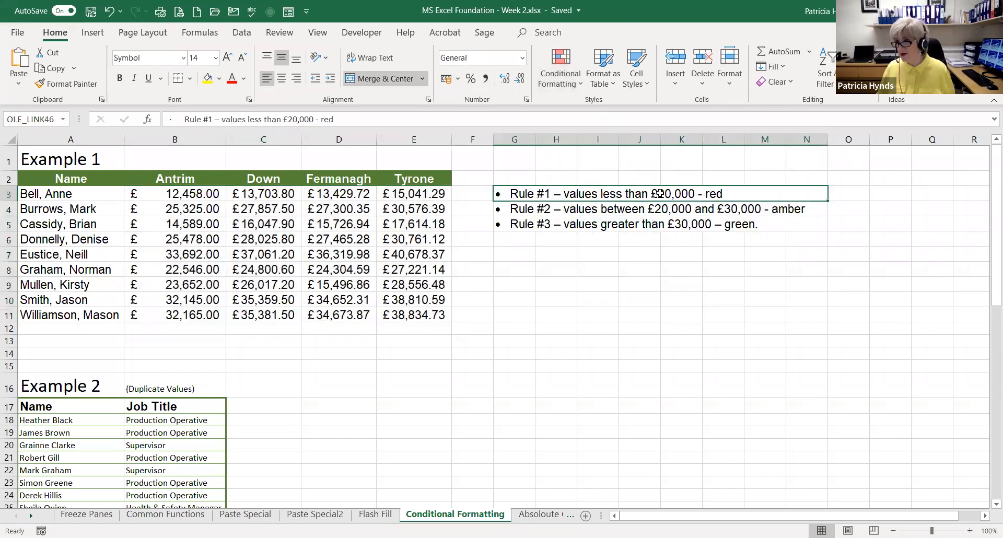
Highlight values in B3:E11 that are less than 20000 with Light Red Fill with Dark Red Text
{"action": "left_click_drag", "start_coordinate": [177, 193], "coordinate": [412, 315]}
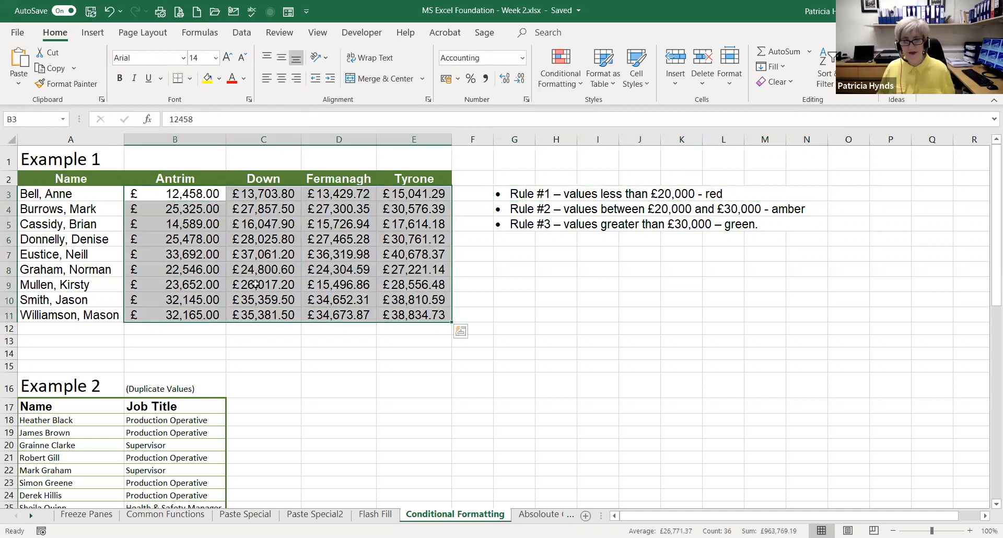
{"action": "left_click", "coordinate": [569, 83]}
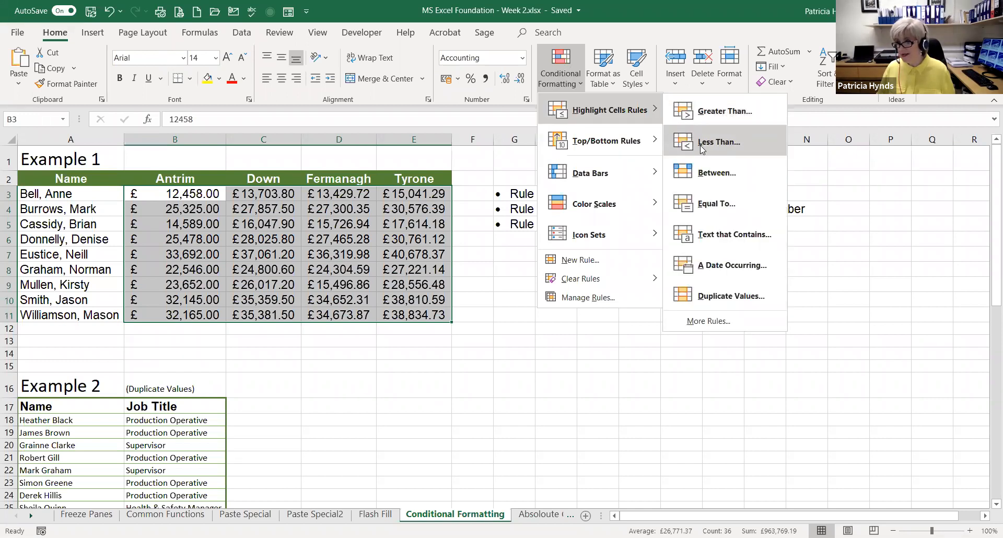
{"action": "left_click", "coordinate": [699, 145]}
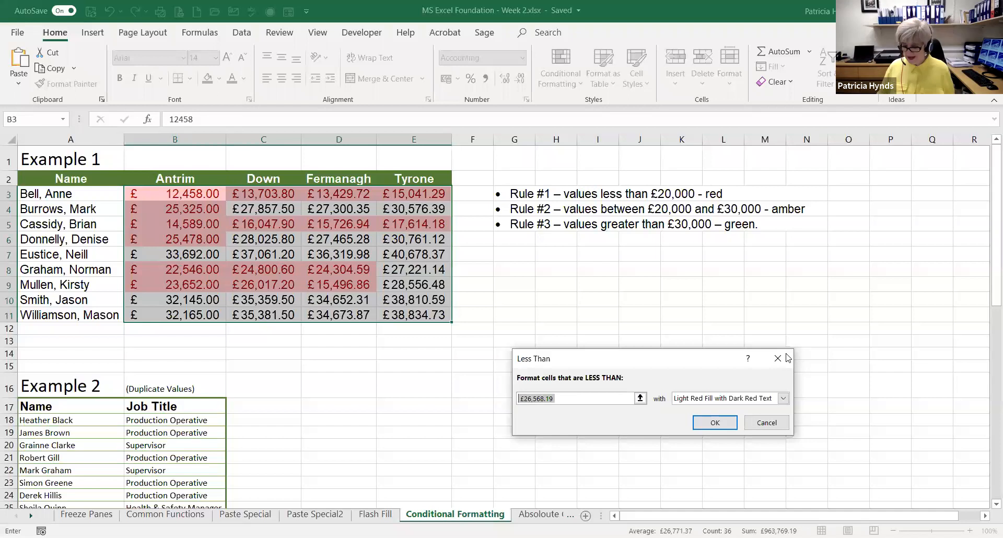
{"action": "type", "text": "2000"}
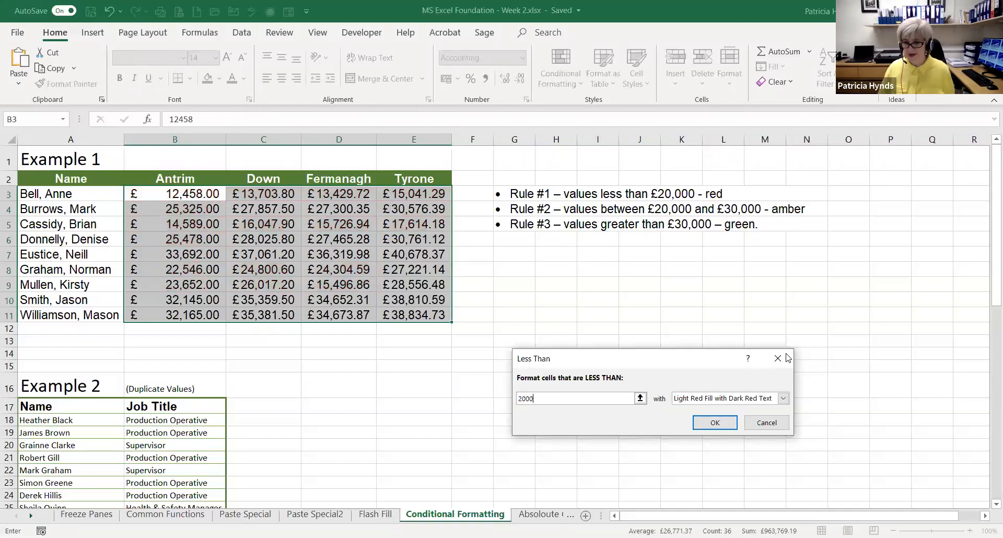
{"action": "type", "text": "0"}
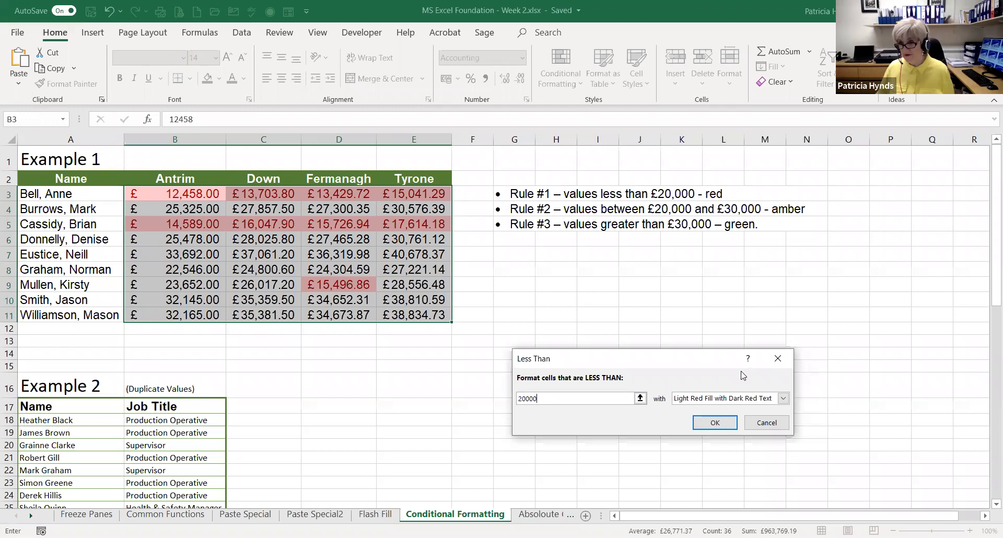
{"action": "left_click", "coordinate": [713, 425]}
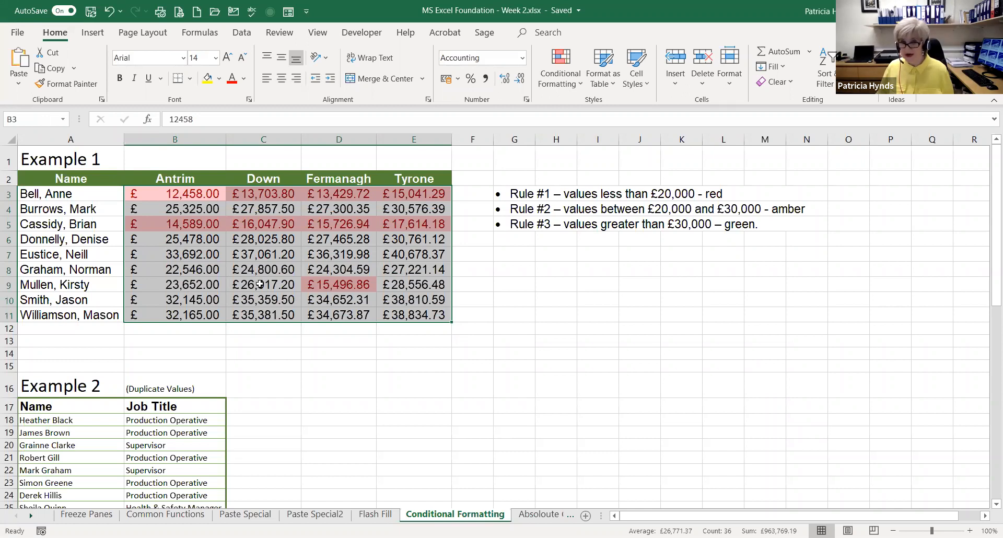
Add a Between highlight rule to B3:E11 for values from 20000 to 30000 using Yellow Fill with Dark Yellow Text
{"action": "left_click_drag", "start_coordinate": [156, 195], "coordinate": [380, 316]}
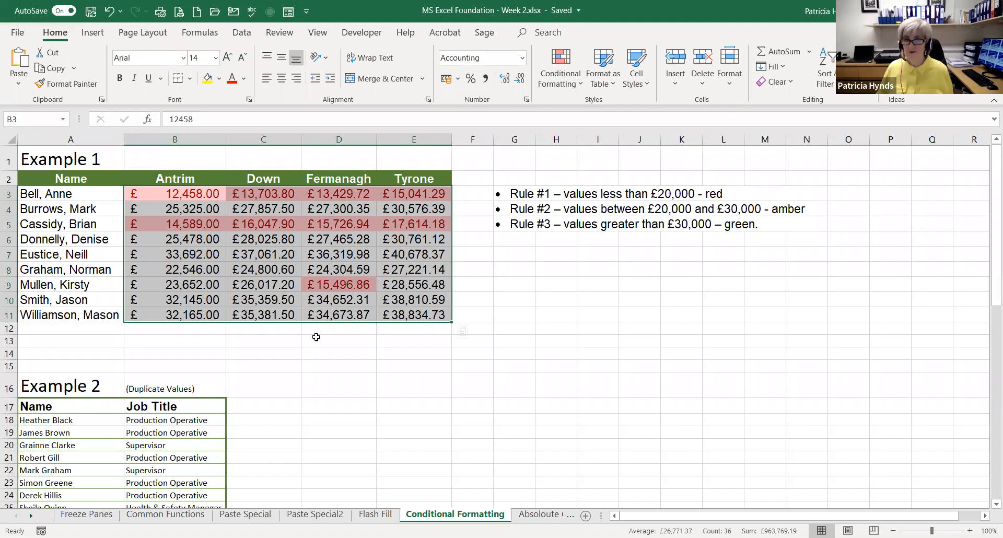
{"action": "left_click", "coordinate": [575, 89]}
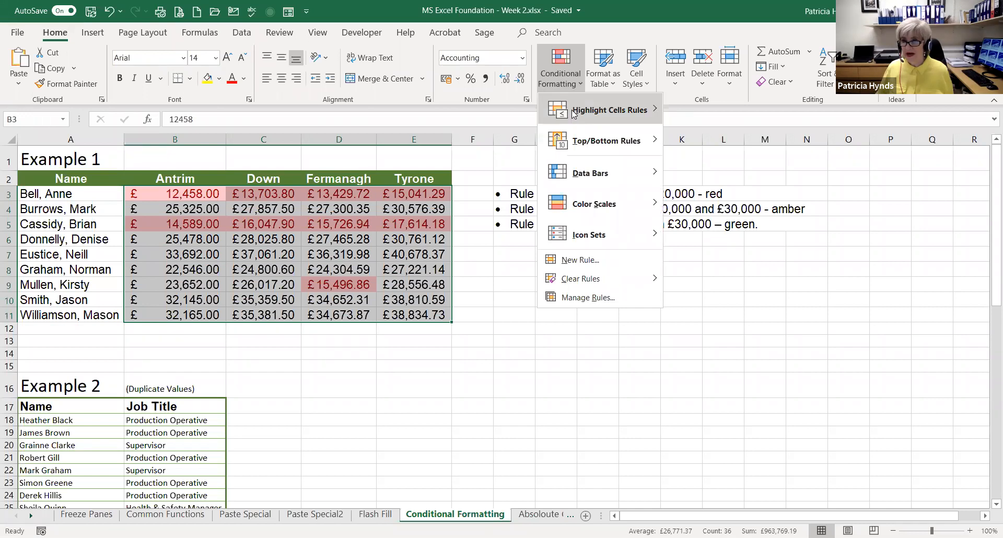
{"action": "mouse_move", "coordinate": [574, 114]}
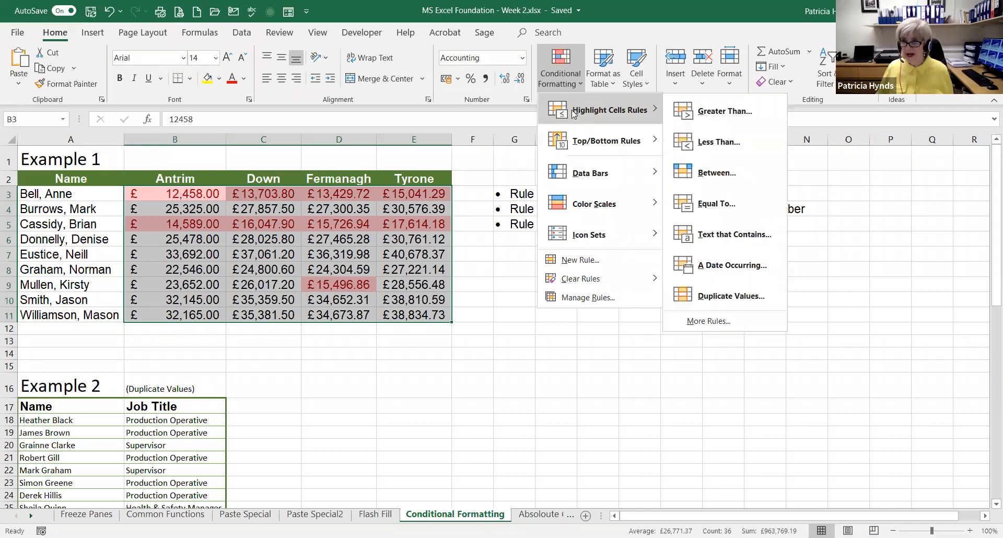
{"action": "left_click", "coordinate": [709, 173]}
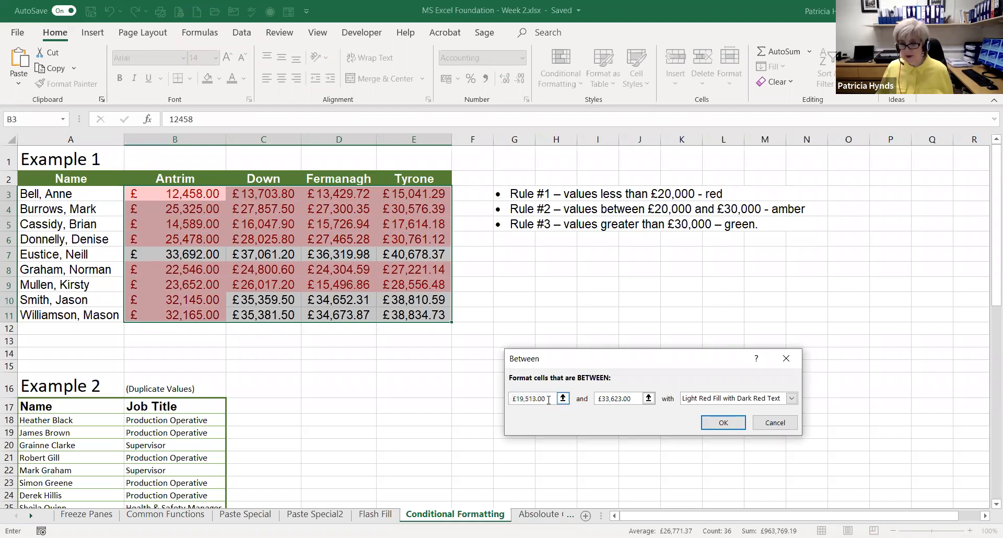
{"action": "type", "text": "20000"}
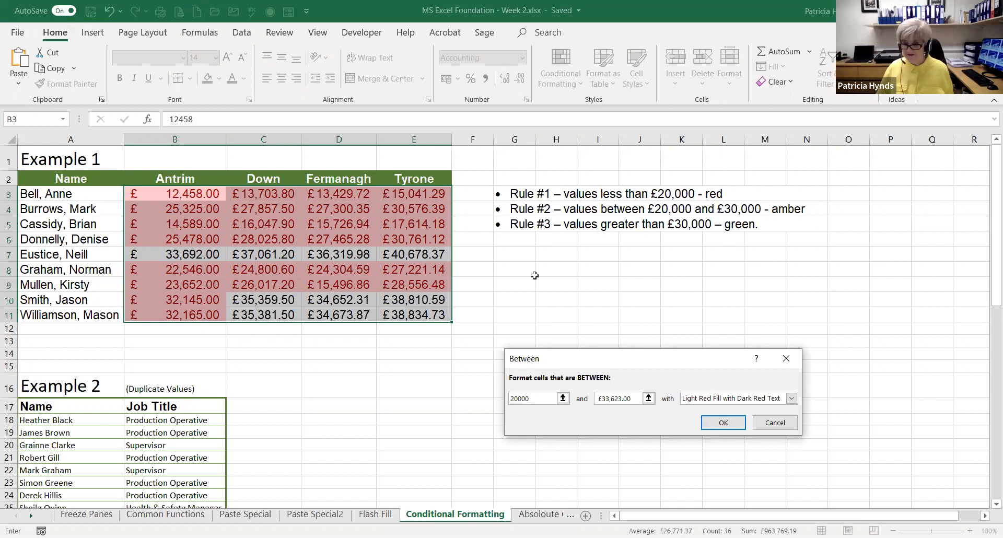
{"action": "key", "text": "Tab"}
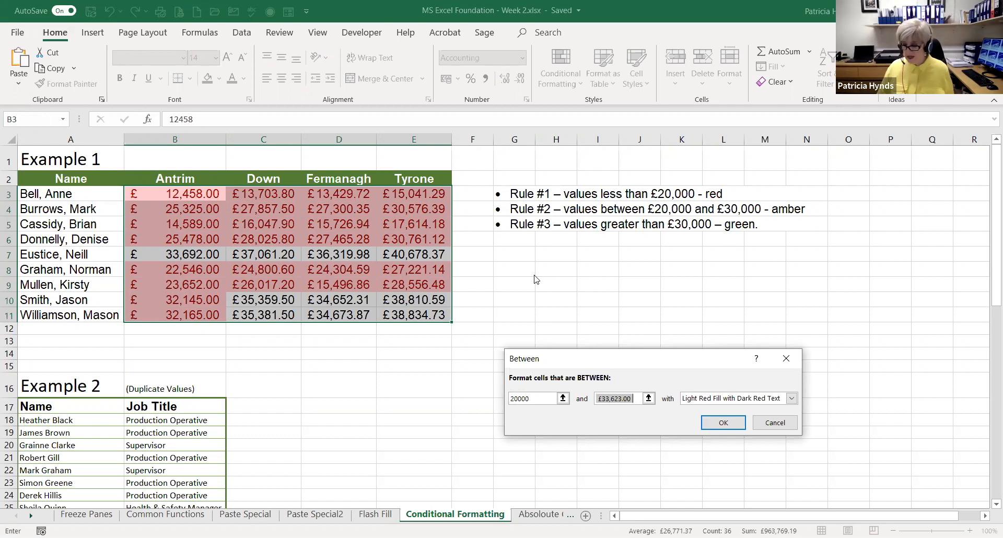
{"action": "type", "text": "3000"}
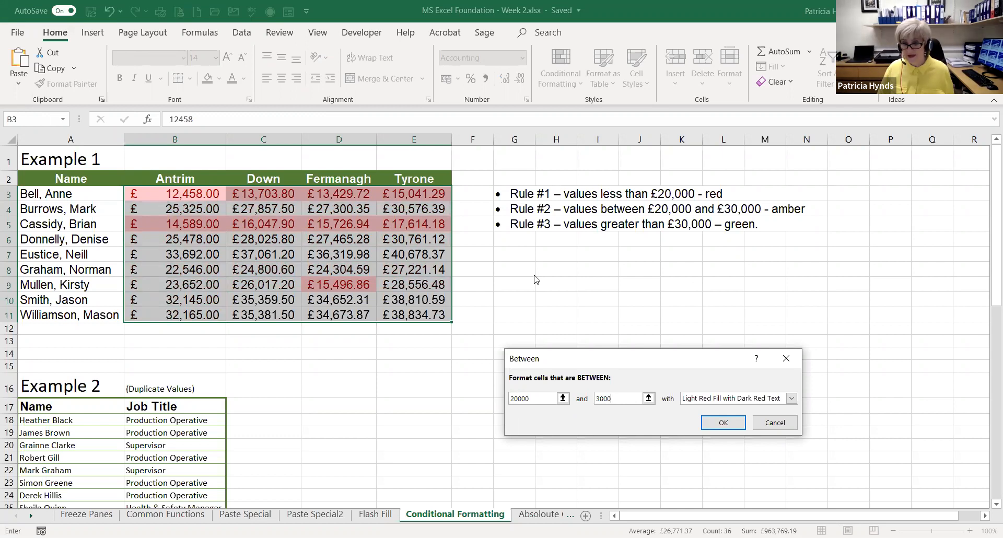
{"action": "type", "text": "0"}
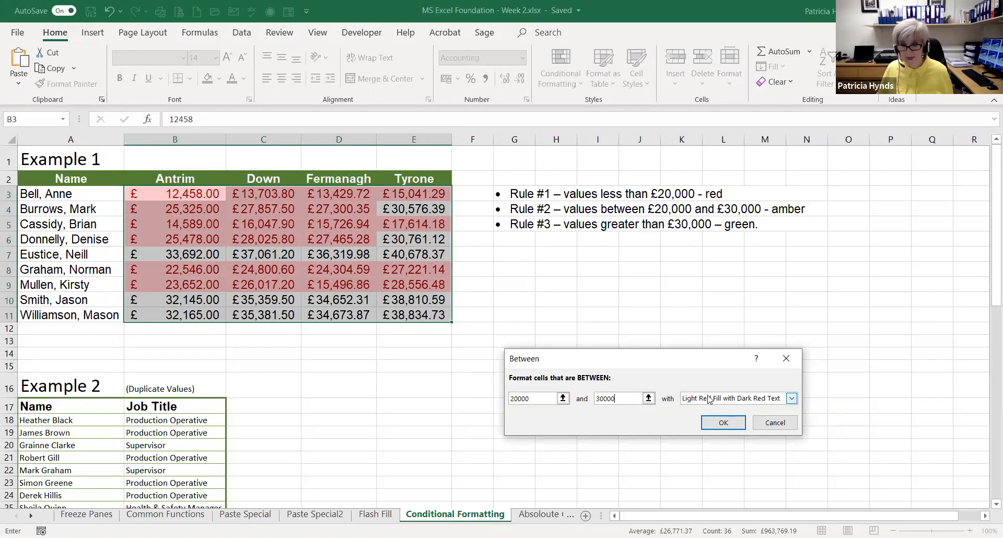
{"action": "left_click", "coordinate": [791, 399]}
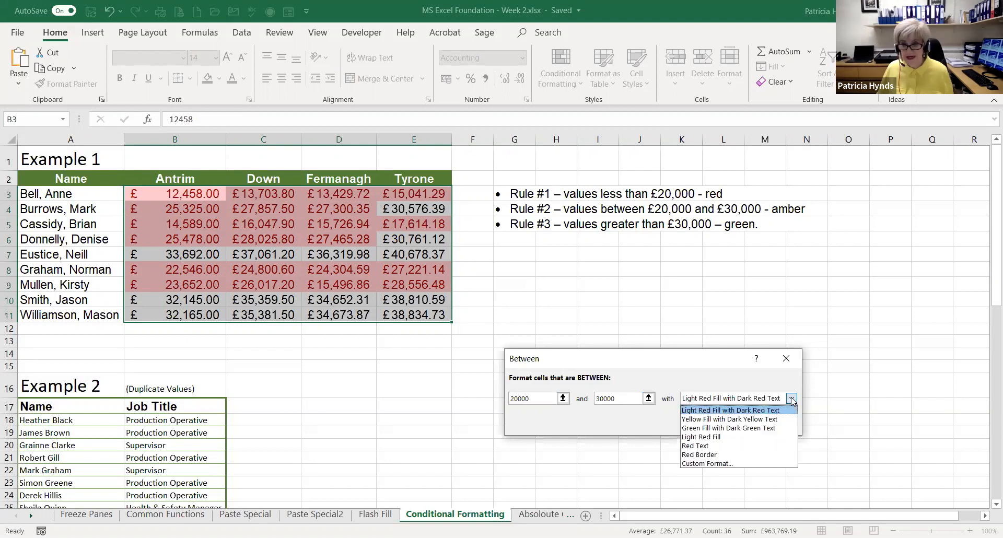
{"action": "left_click", "coordinate": [692, 419]}
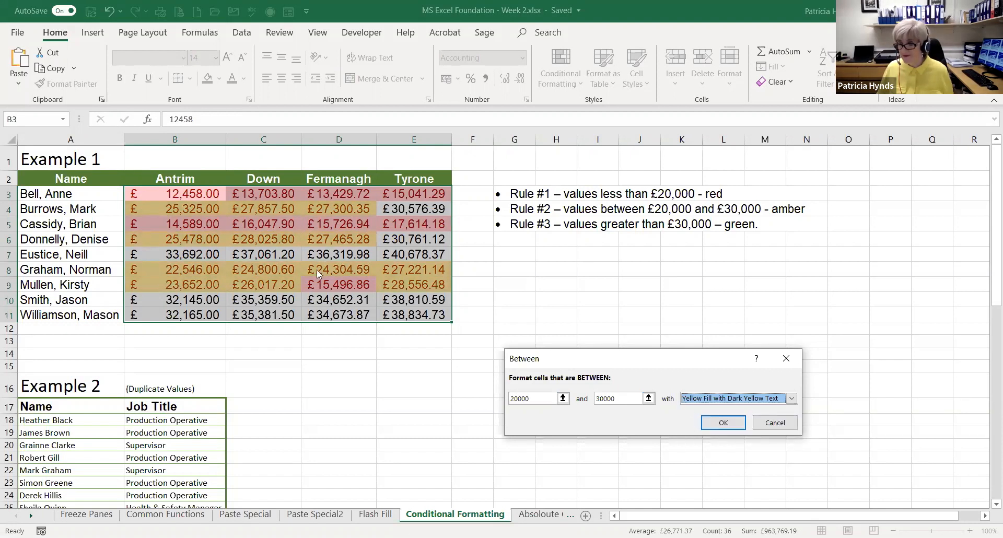
{"action": "left_click", "coordinate": [723, 422]}
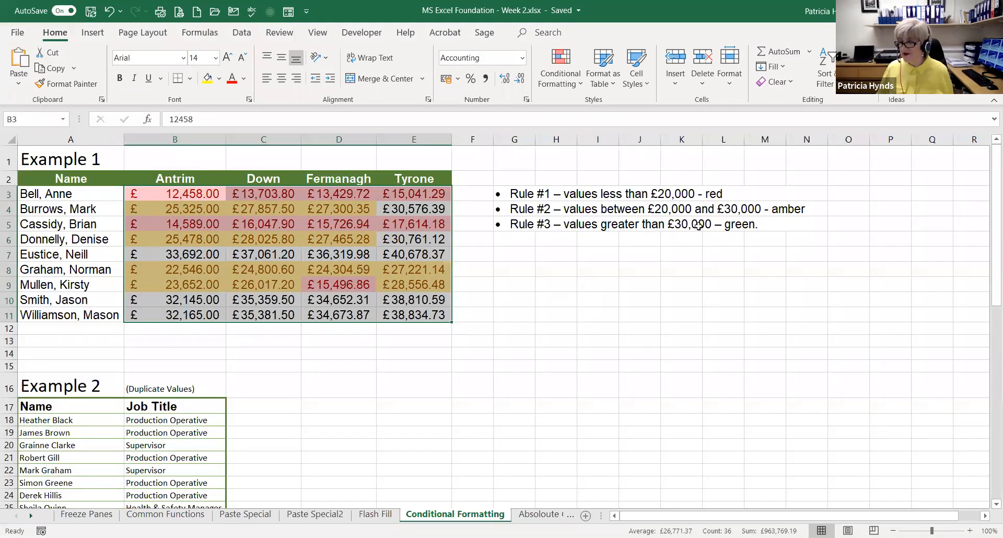
Add a Greater Than highlight rule to B3:E11 for values above 30000 using Green Fill with Dark Green Text, then deselect the range
{"action": "left_click", "coordinate": [571, 90]}
{"action": "mouse_move", "coordinate": [557, 110]}
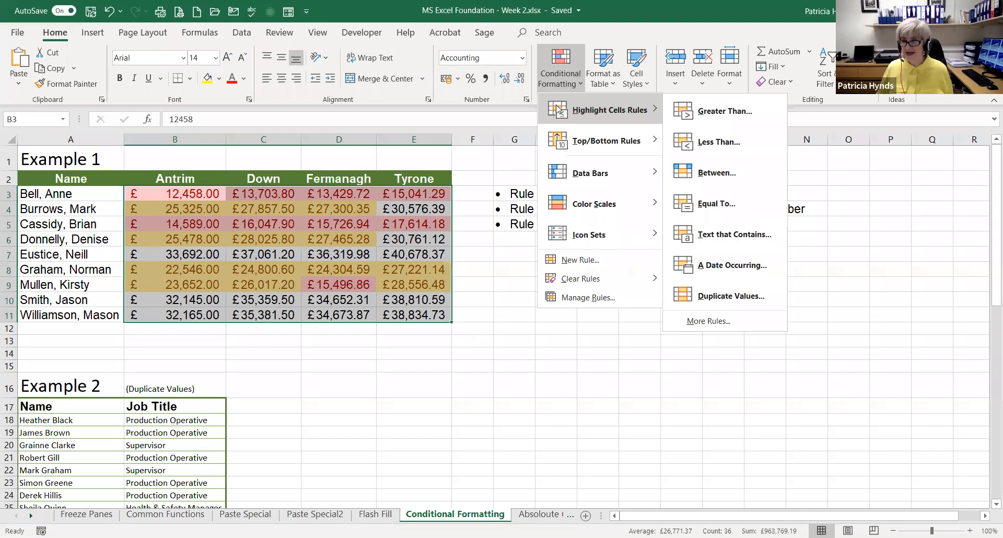
{"action": "left_click", "coordinate": [710, 112]}
{"action": "type", "text": "30"}
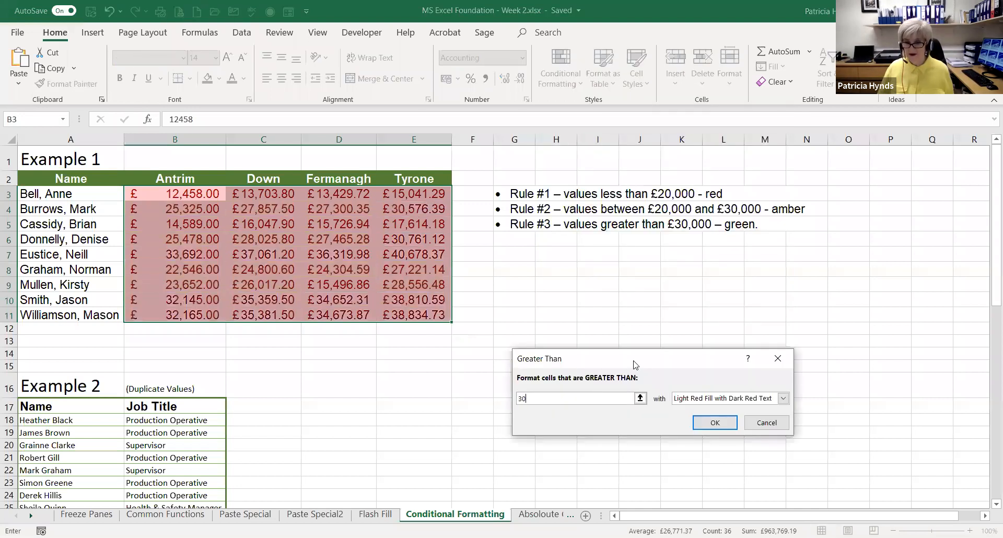
{"action": "type", "text": "000"}
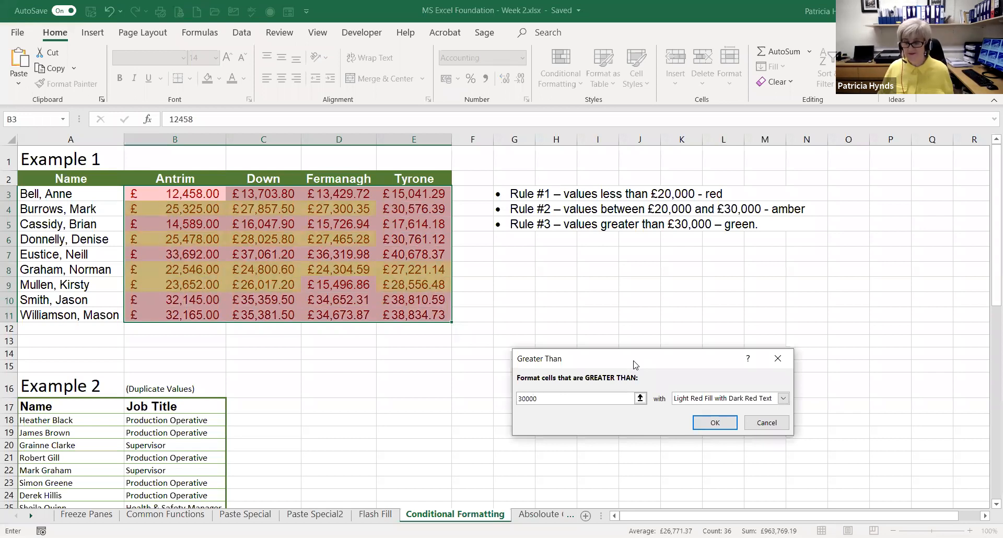
{"action": "left_click", "coordinate": [783, 398]}
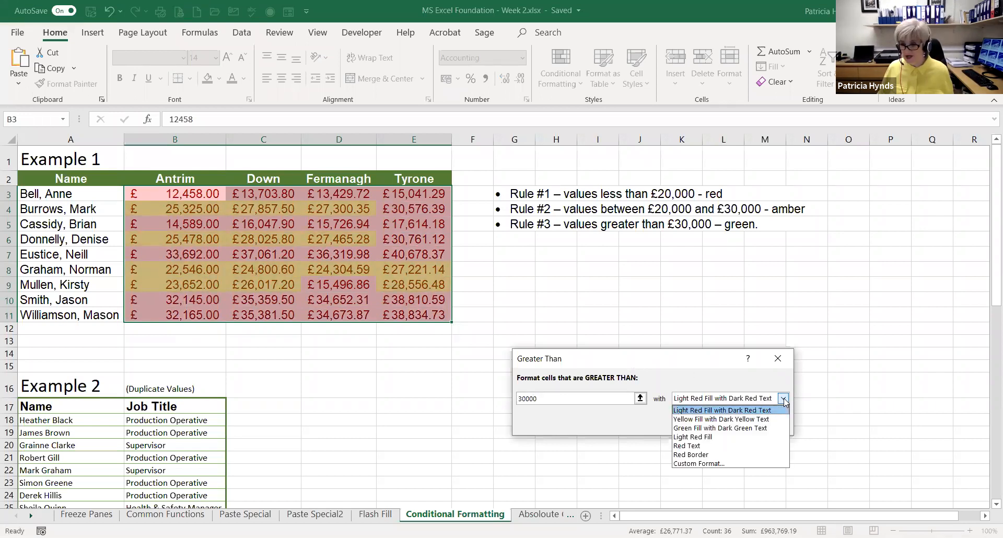
{"action": "left_click", "coordinate": [719, 429]}
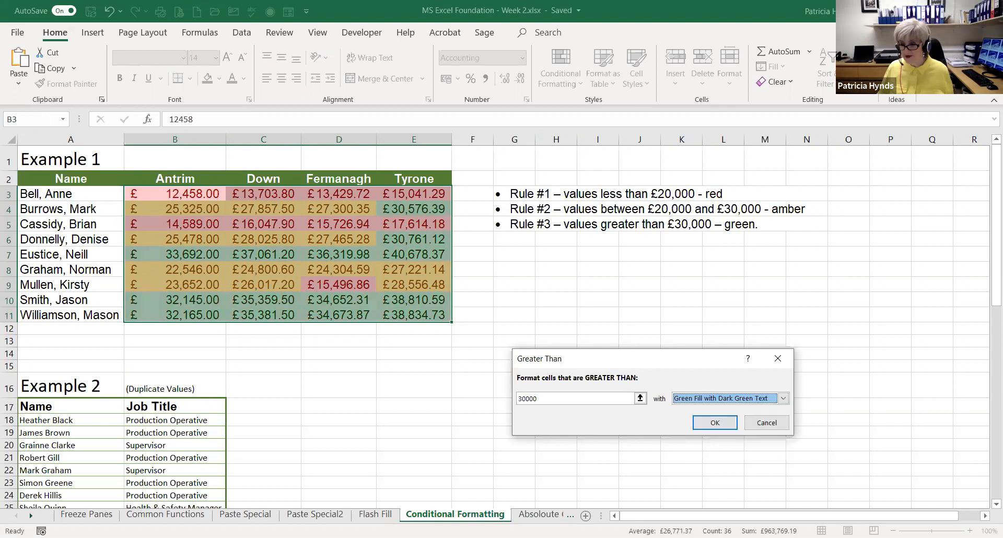
{"action": "left_click", "coordinate": [714, 423]}
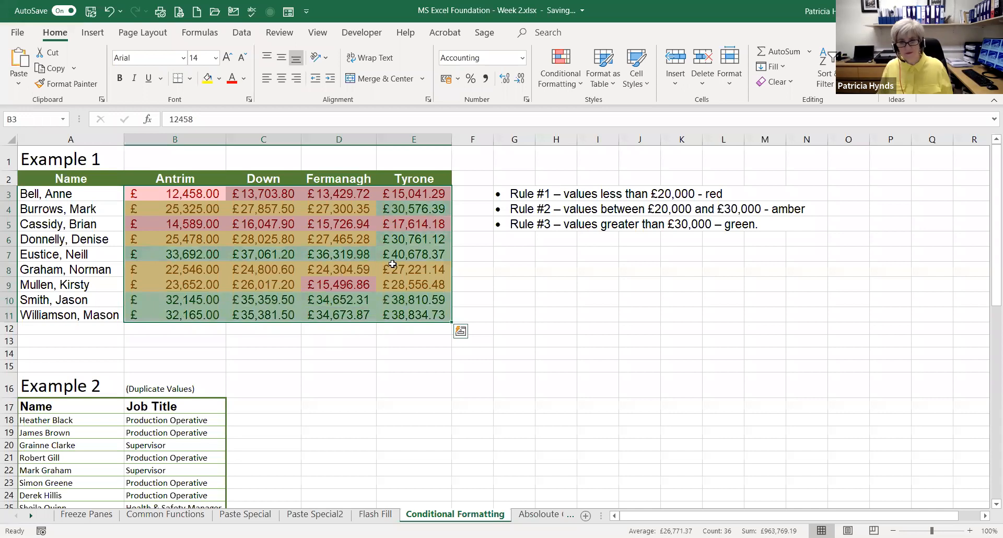
{"action": "left_click", "coordinate": [540, 269]}
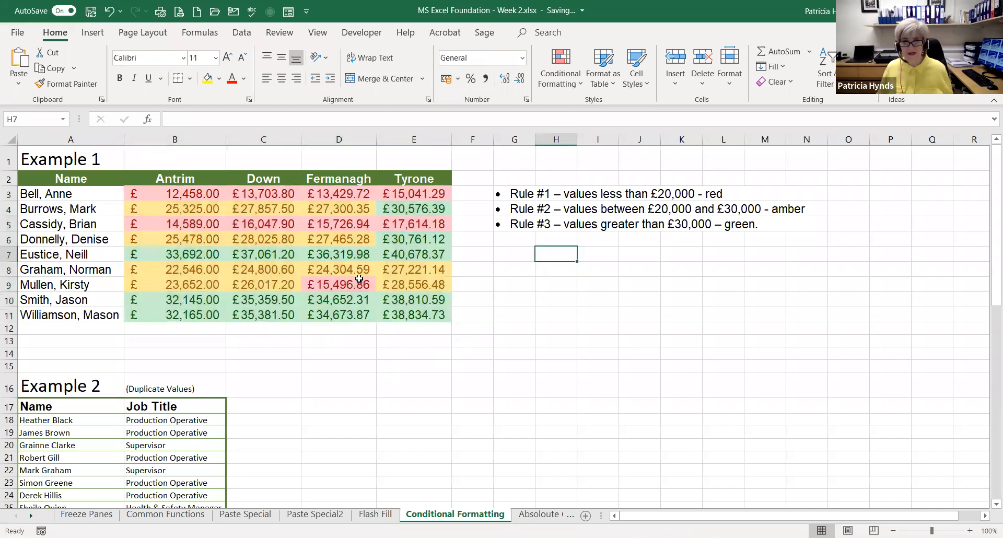
Change E7 to 10678.37312 to test the colour rules, and undo the edit
{"action": "left_click", "coordinate": [400, 256]}
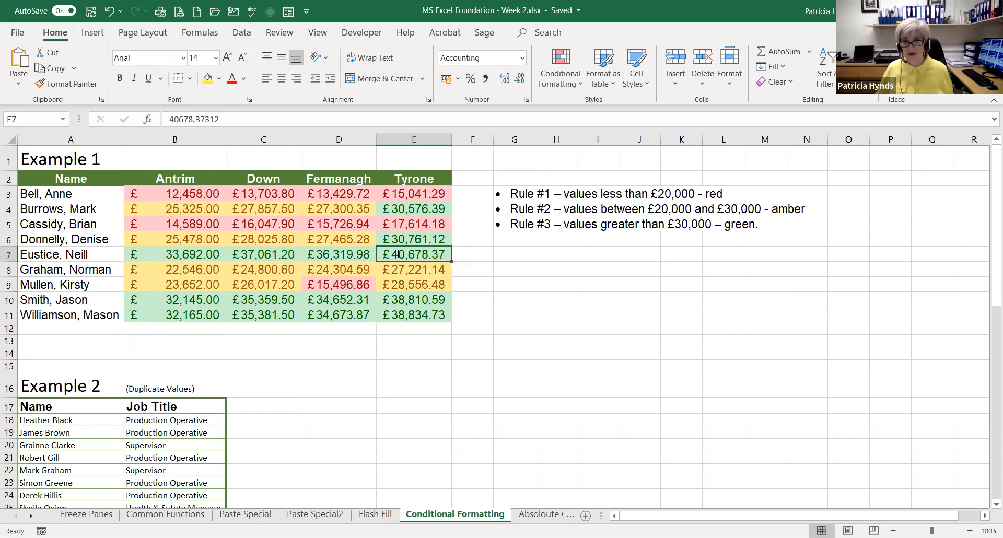
{"action": "double_click", "coordinate": [398, 255]}
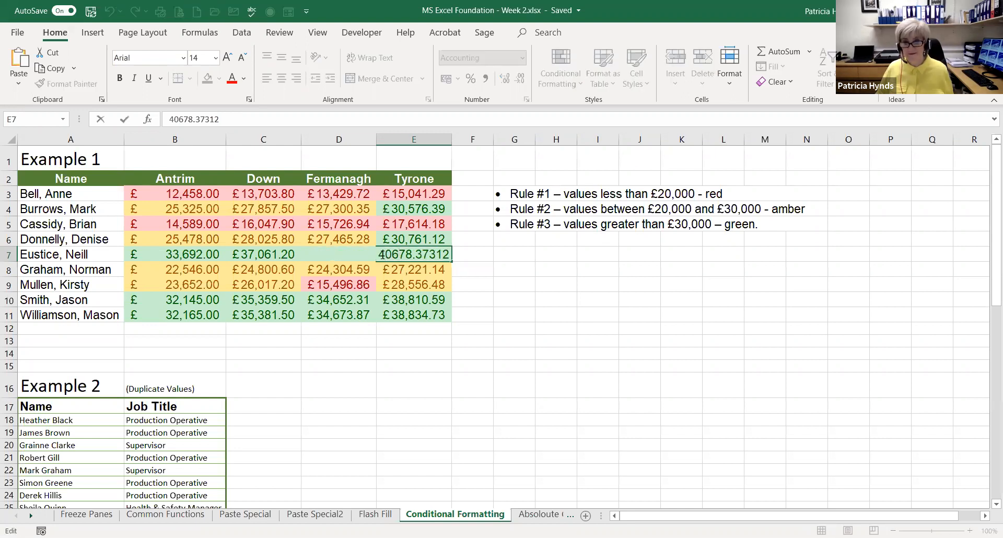
{"action": "type", "text": "1"}
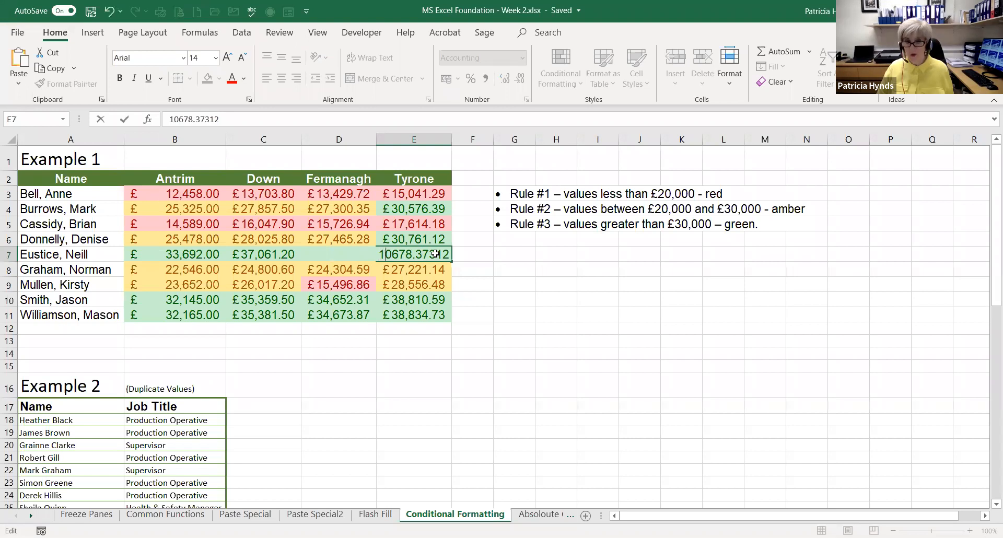
{"action": "key", "text": "Return"}
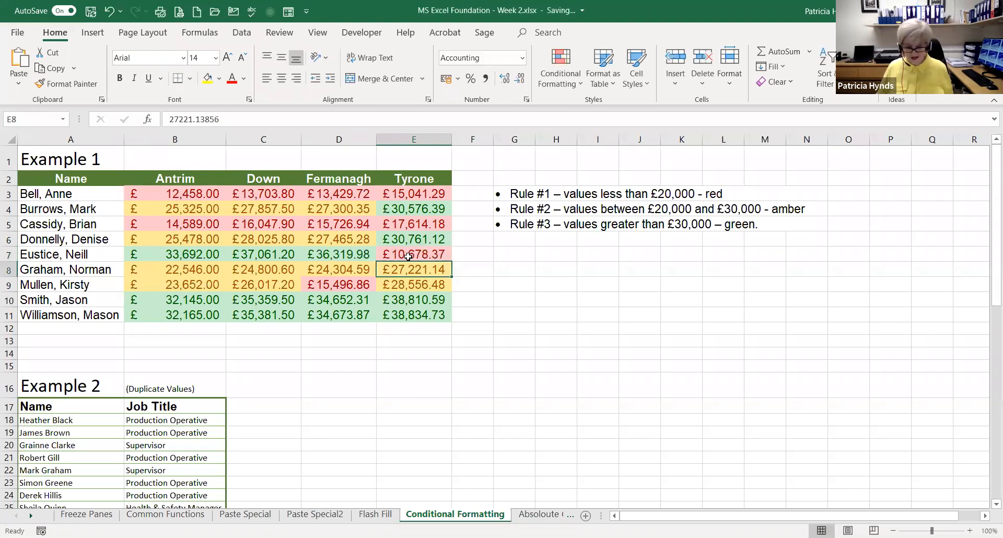
{"action": "key", "text": "ctrl+z"}
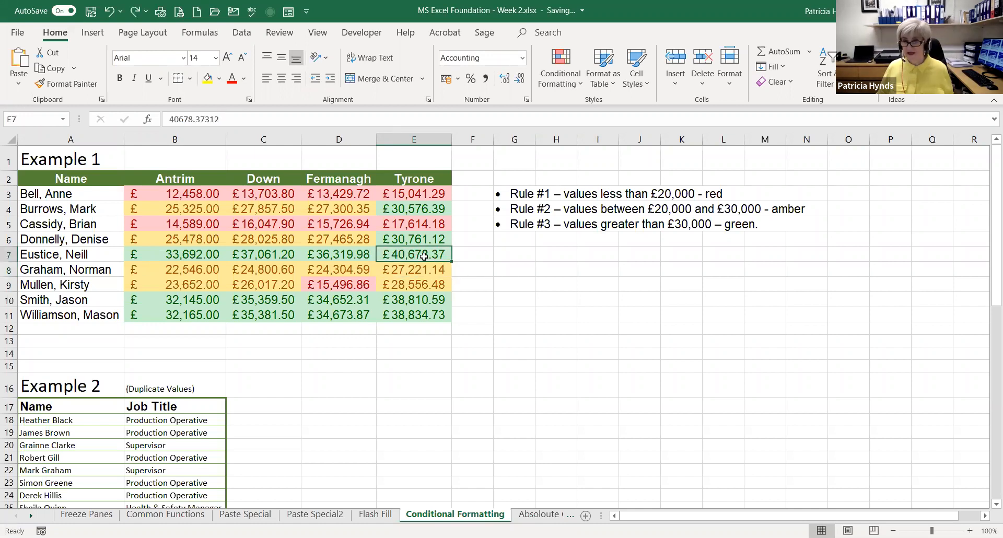
Set the Tyrone value in E7 to 10678.37312
{"action": "double_click", "coordinate": [393, 254]}
{"action": "left_click", "coordinate": [386, 254]}
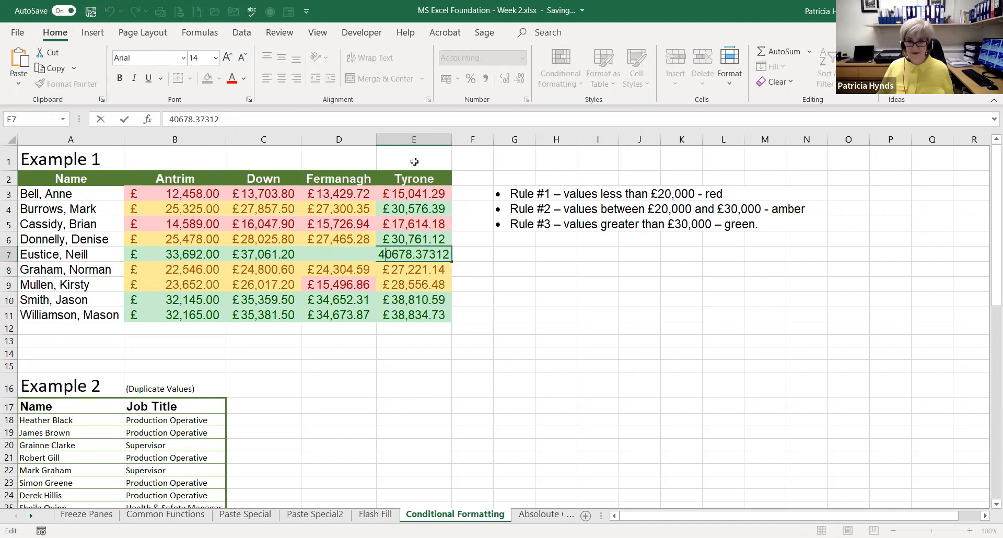
{"action": "key", "text": "BackSpace"}
{"action": "type", "text": "1"}
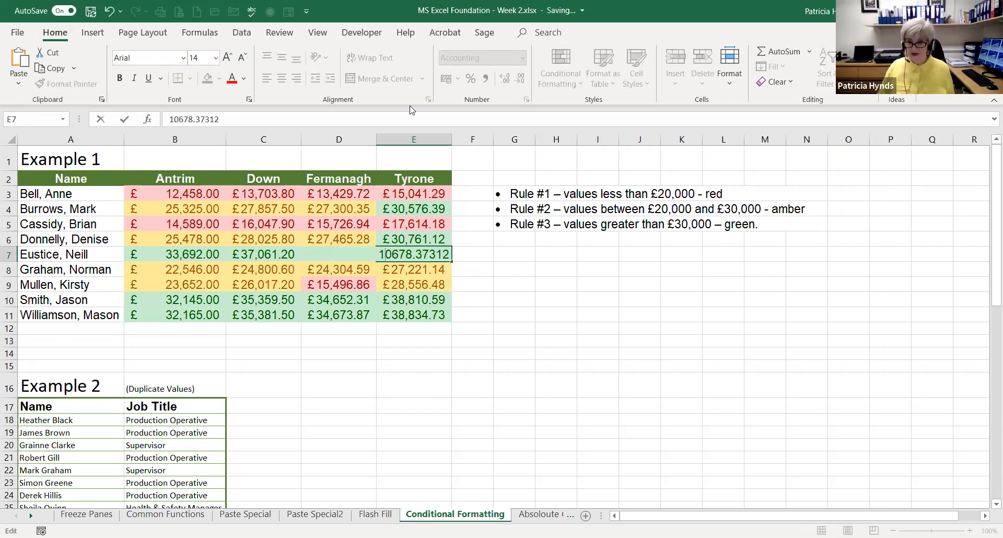
{"action": "key", "text": "Return"}
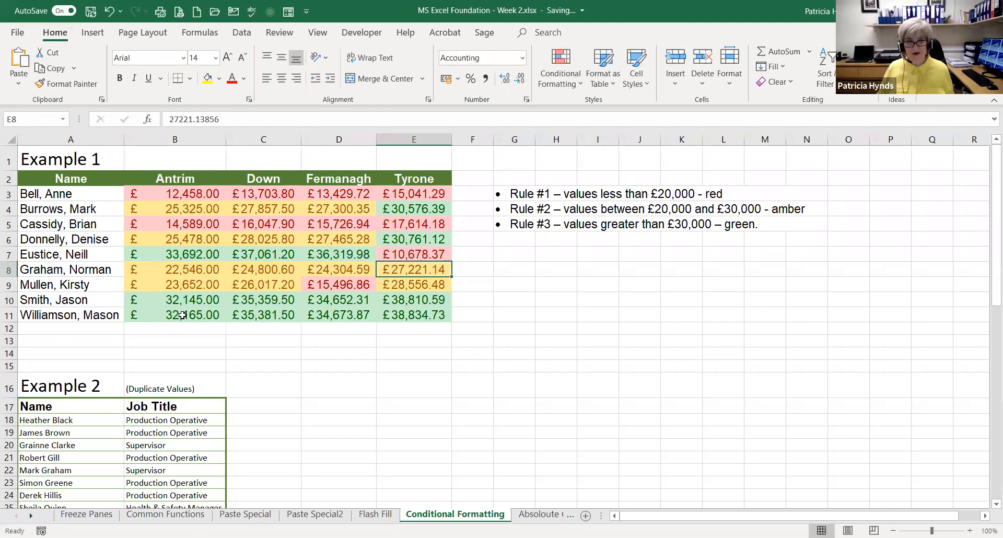
Set the Antrim value in B3 to 42458, undo and redo the edit to compare the highlighting, and select C7
{"action": "left_click", "coordinate": [184, 189]}
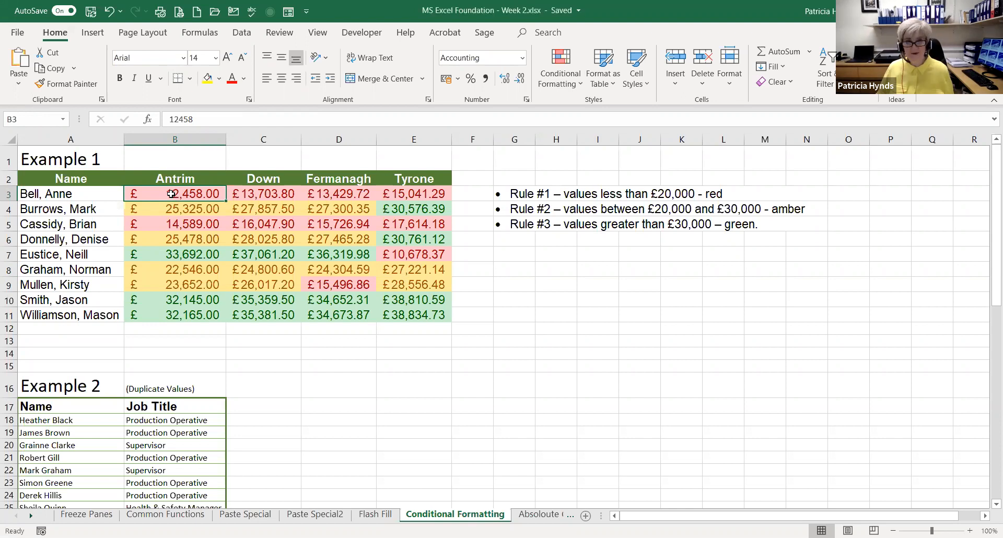
{"action": "double_click", "coordinate": [172, 194]}
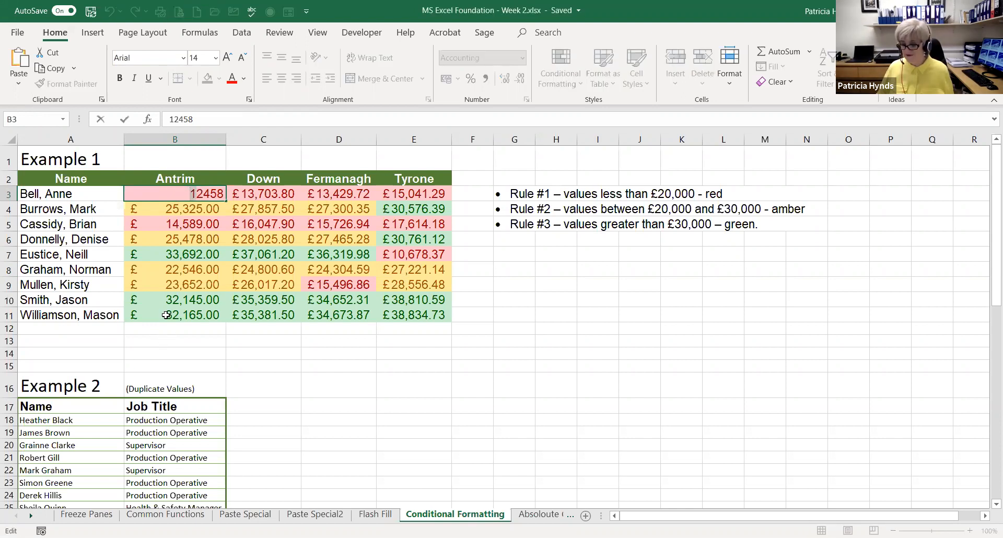
{"action": "type", "text": "4"}
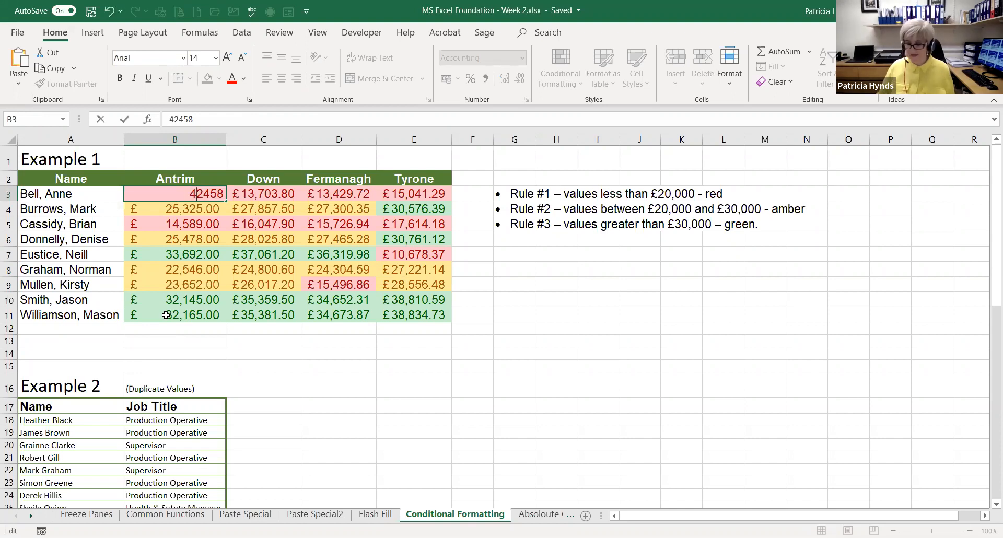
{"action": "key", "text": "Return"}
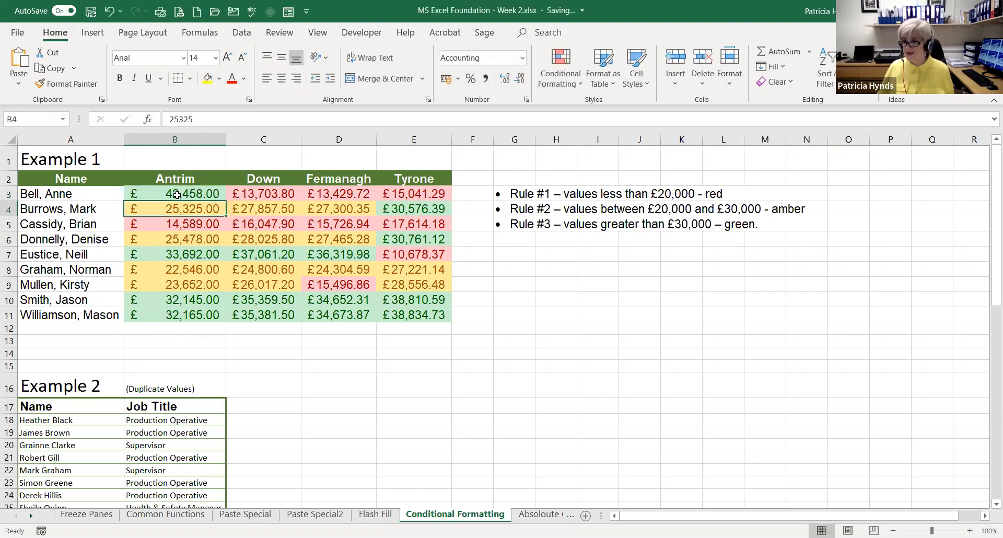
{"action": "key", "text": "ctrl+z"}
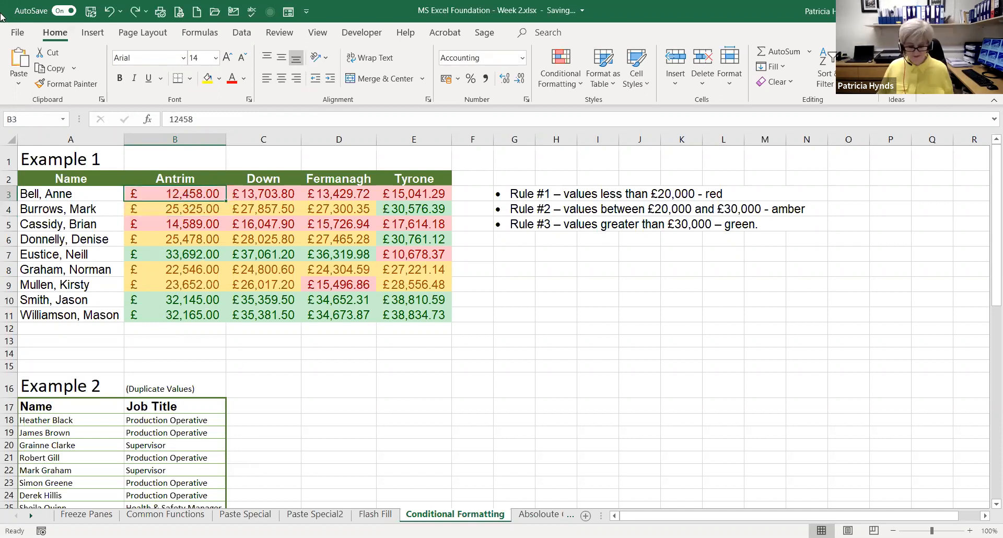
{"action": "key", "text": "ctrl+y"}
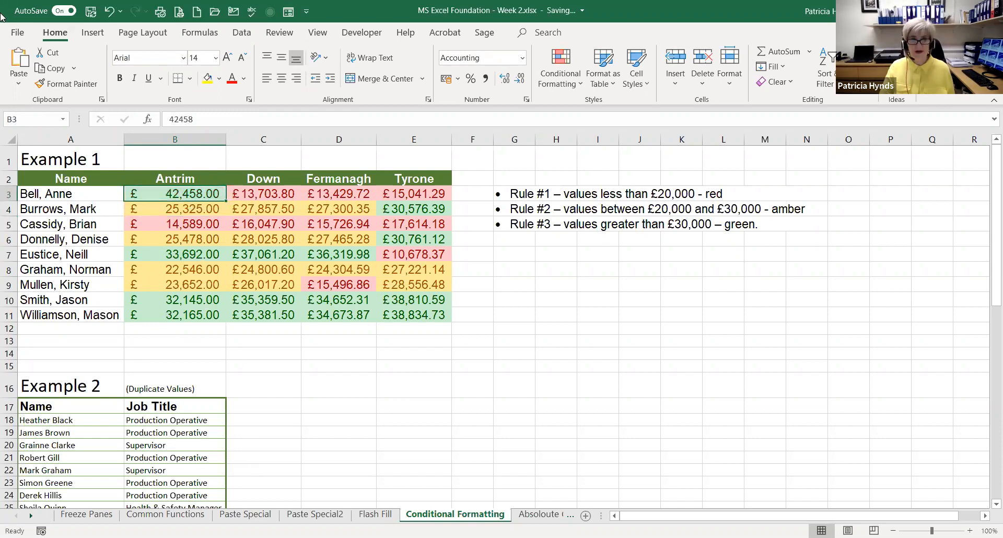
{"action": "left_click", "coordinate": [276, 255]}
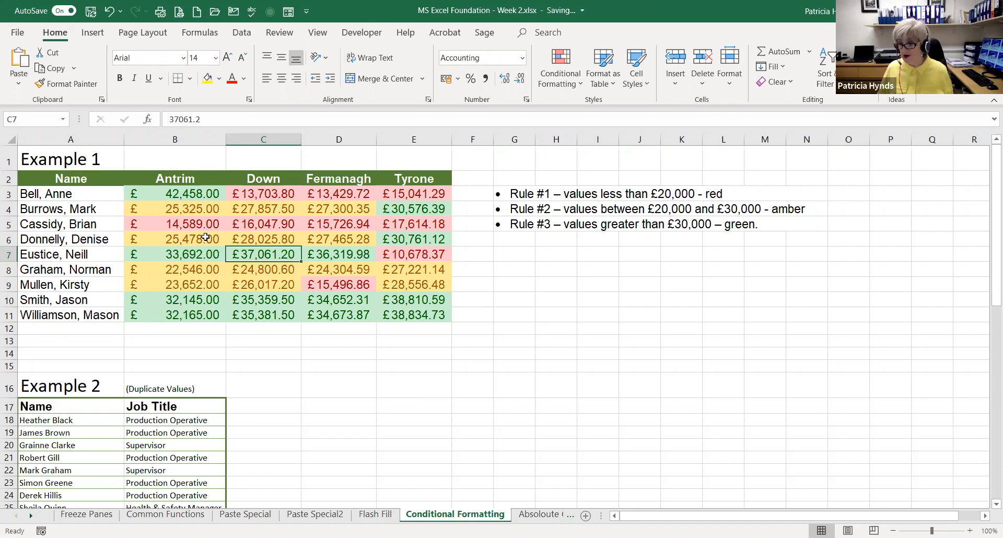
Highlight duplicate names in A18:A36 of Example 2 with Light Red Fill with Dark Red Text, viewing but cancelling the custom fill options
{"action": "scroll", "coordinate": [190, 246], "scroll_direction": "down", "scroll_amount": 3}
{"action": "scroll", "coordinate": [189, 246], "scroll_direction": "down", "scroll_amount": 1}
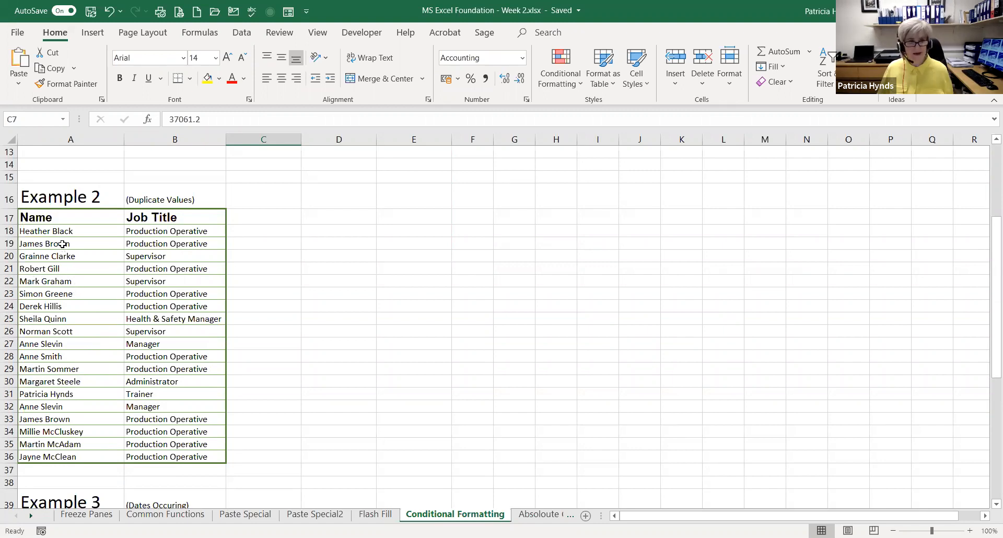
{"action": "left_click_drag", "start_coordinate": [62, 231], "coordinate": [53, 458]}
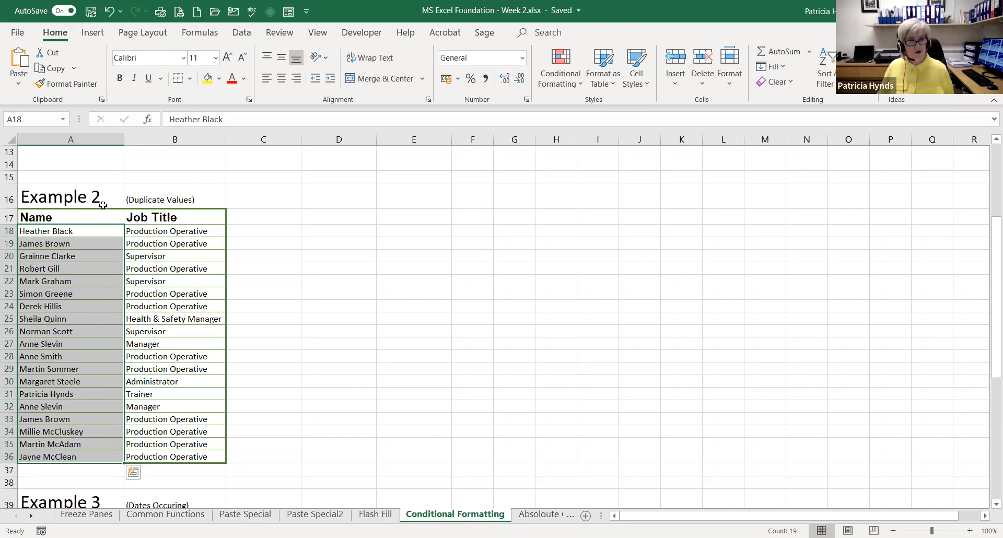
{"action": "left_click_drag", "start_coordinate": [46, 232], "coordinate": [47, 450]}
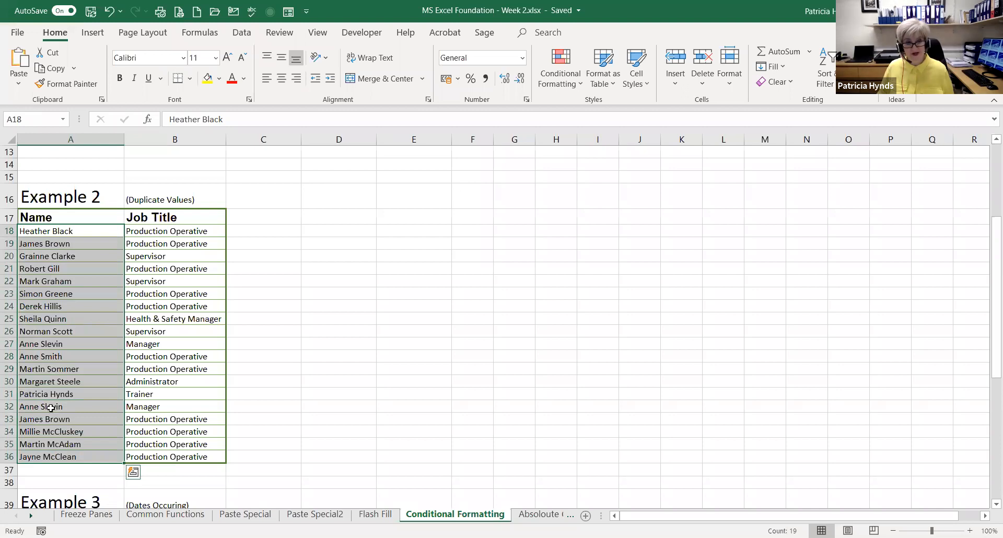
{"action": "left_click", "coordinate": [583, 95]}
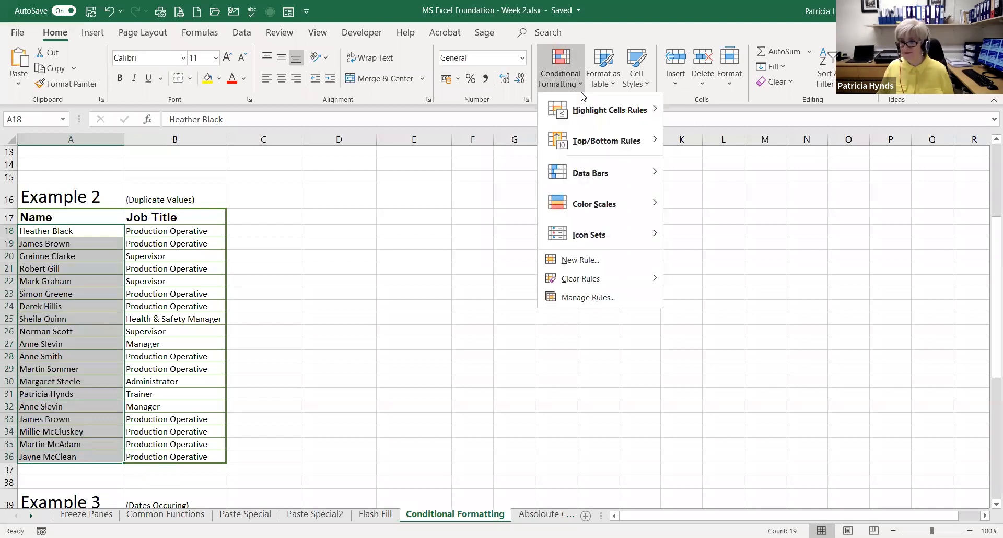
{"action": "mouse_move", "coordinate": [571, 113]}
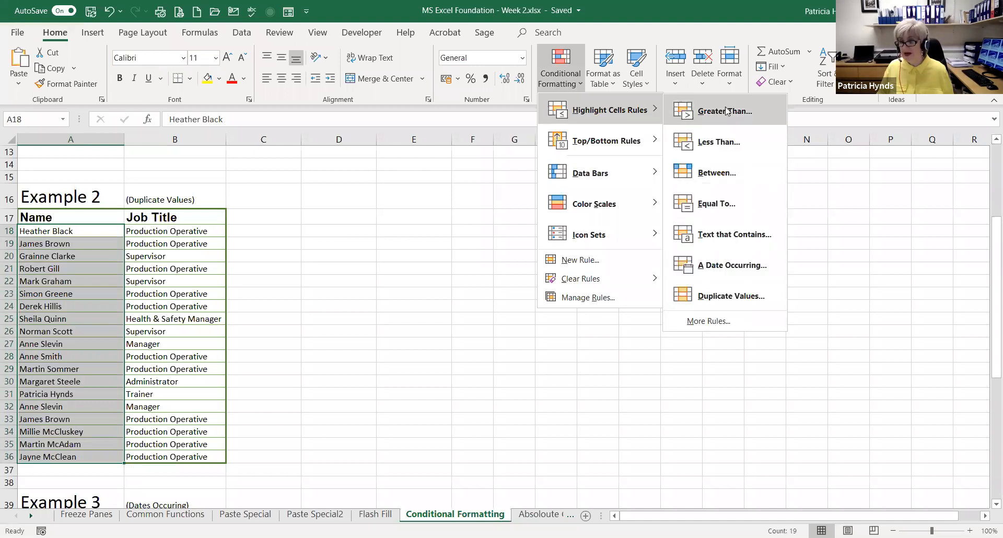
{"action": "left_click", "coordinate": [724, 295]}
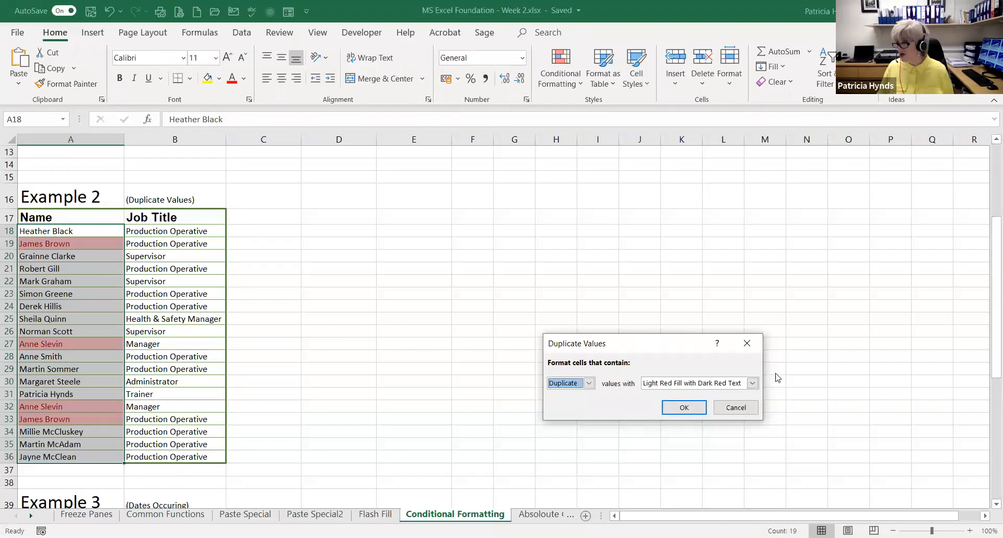
{"action": "left_click", "coordinate": [752, 383]}
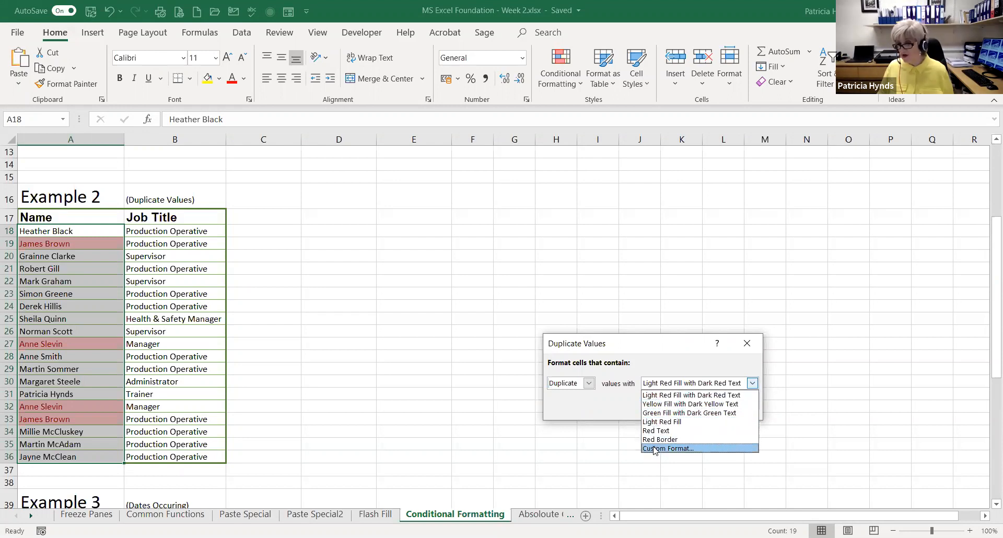
{"action": "left_click", "coordinate": [667, 448]}
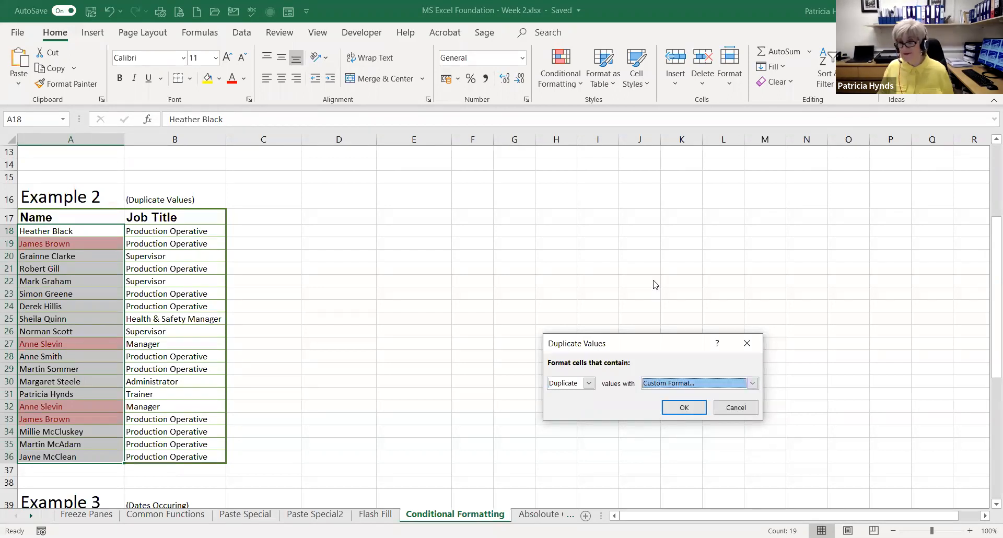
{"action": "left_click", "coordinate": [630, 215]}
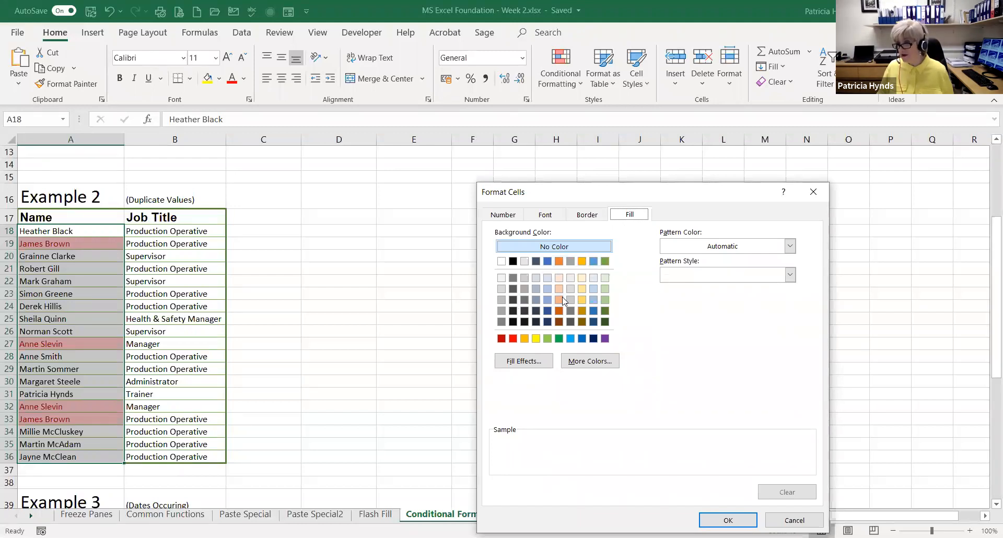
{"action": "left_click", "coordinate": [794, 520]}
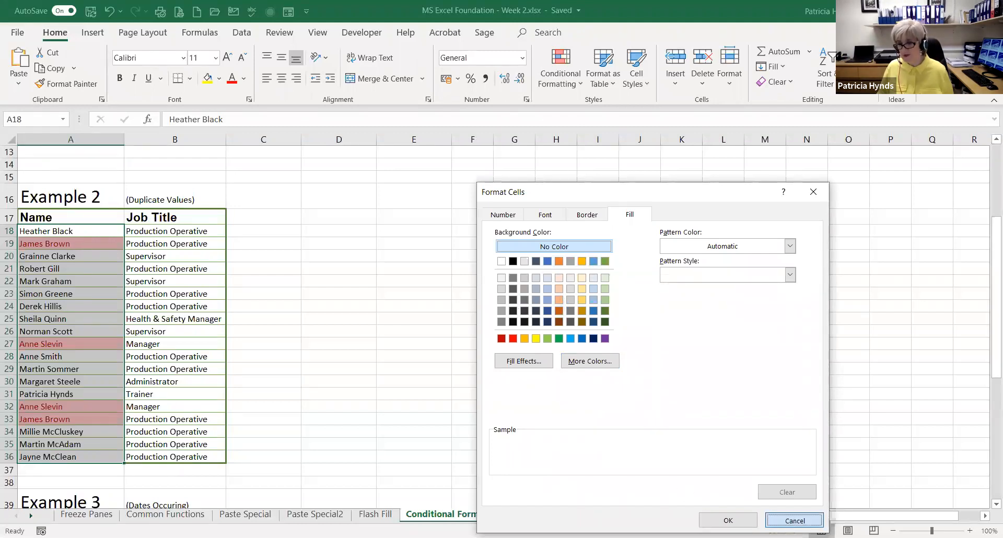
{"action": "left_click", "coordinate": [683, 409]}
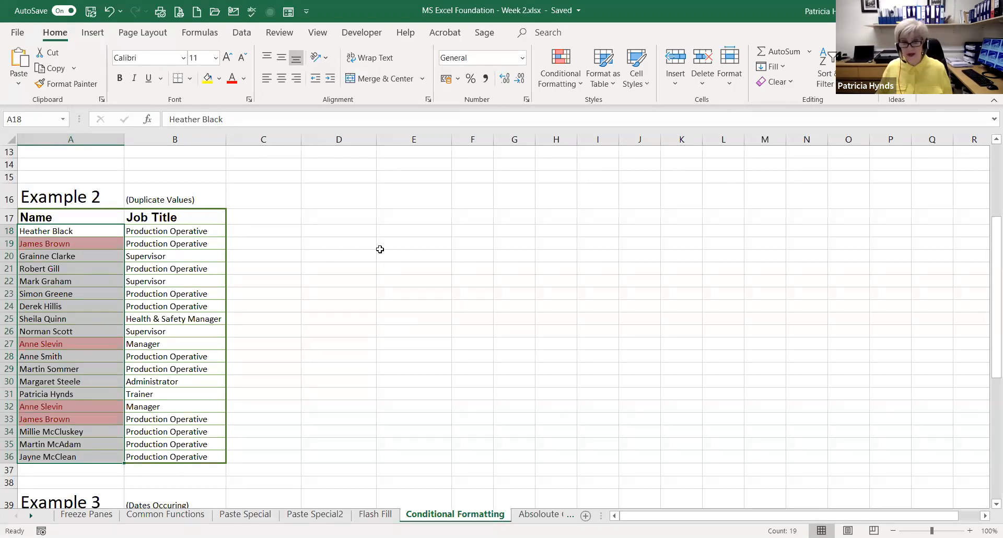
Examine the Example 3 table's names, Invoice Issued Date entries and the Due Date formula in C41
{"action": "scroll", "coordinate": [380, 247], "scroll_direction": "down", "scroll_amount": 5}
{"action": "scroll", "coordinate": [380, 247], "scroll_direction": "down", "scroll_amount": 2}
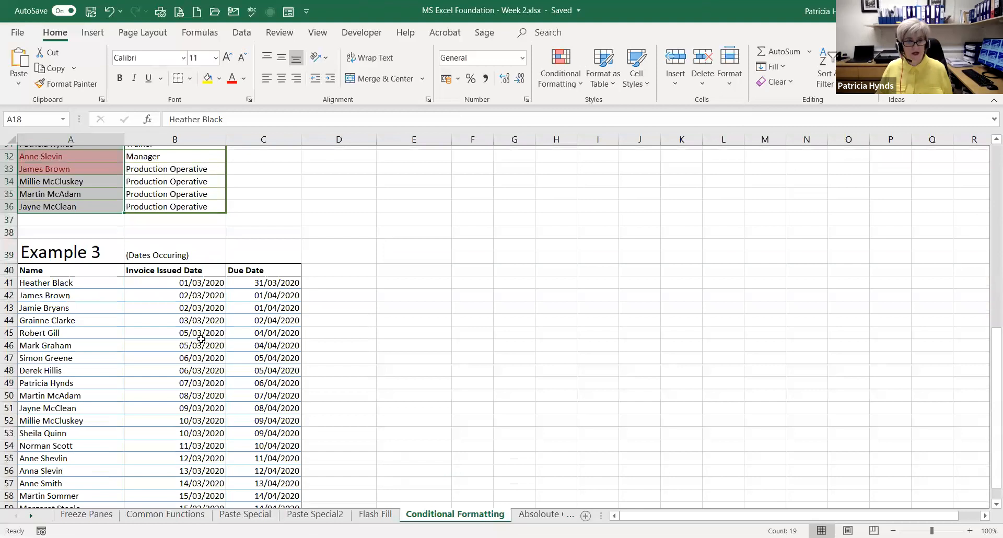
{"action": "left_click", "coordinate": [361, 333]}
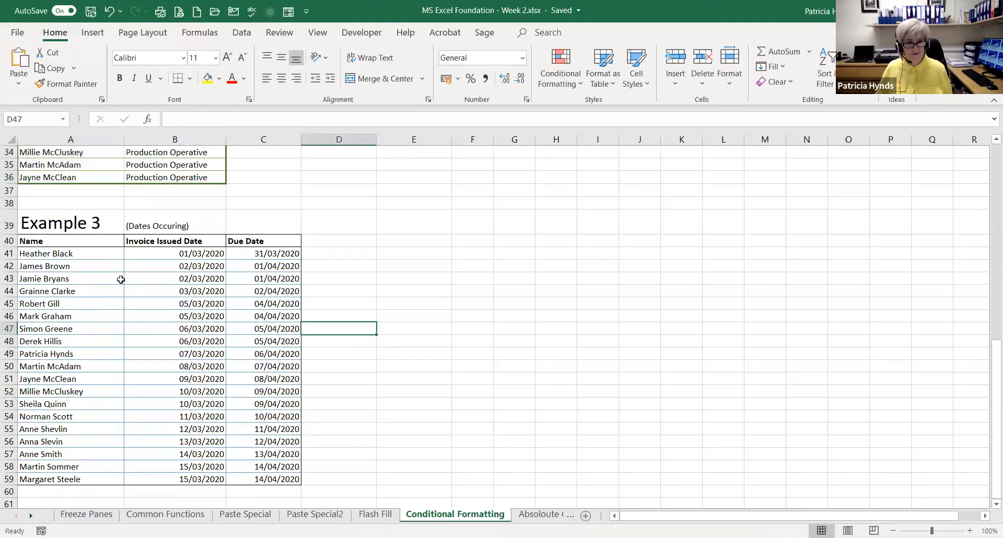
{"action": "scroll", "coordinate": [89, 263], "scroll_direction": "down", "scroll_amount": 2}
{"action": "scroll", "coordinate": [169, 217], "scroll_direction": "up", "scroll_amount": 1}
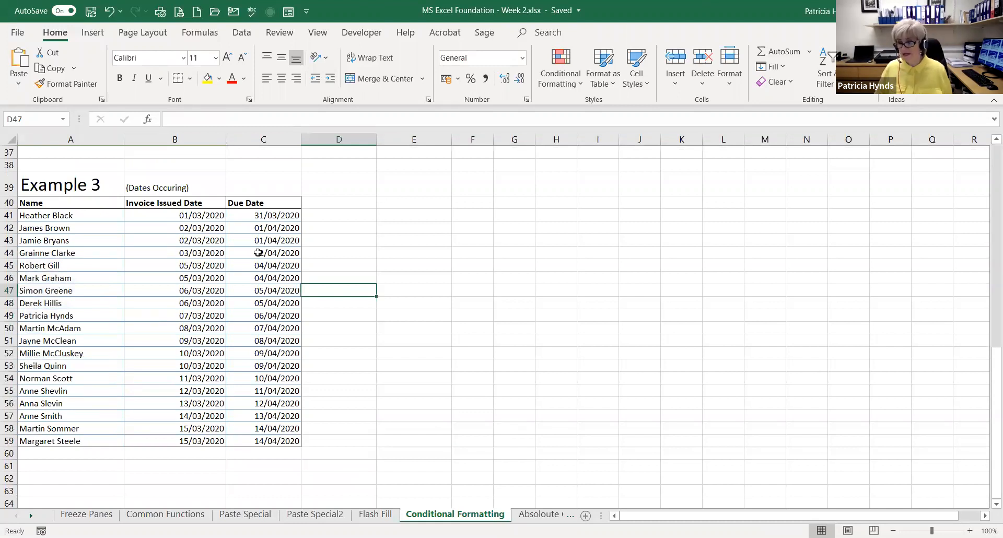
{"action": "left_click", "coordinate": [189, 215]}
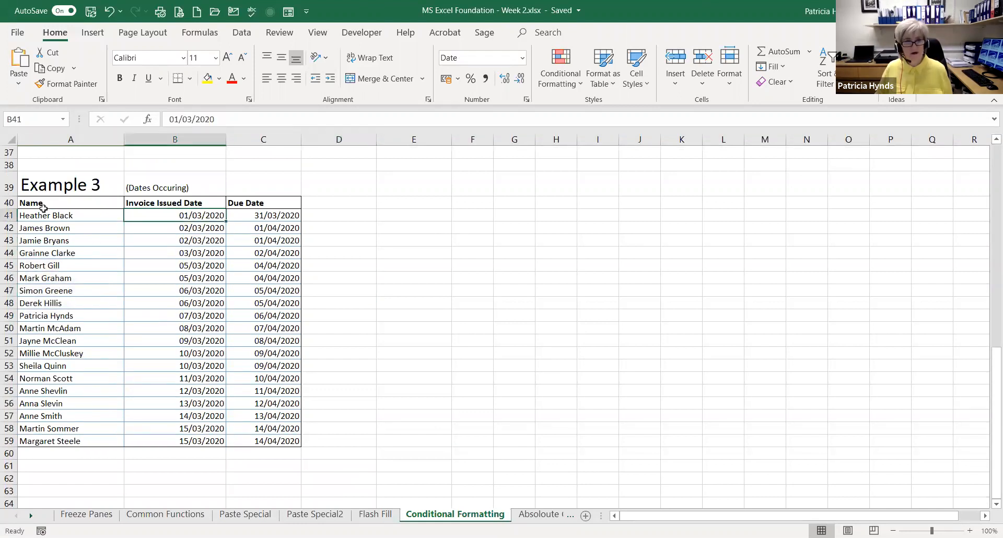
{"action": "left_click", "coordinate": [39, 217]}
{"action": "left_click", "coordinate": [152, 204]}
{"action": "left_click", "coordinate": [173, 214]}
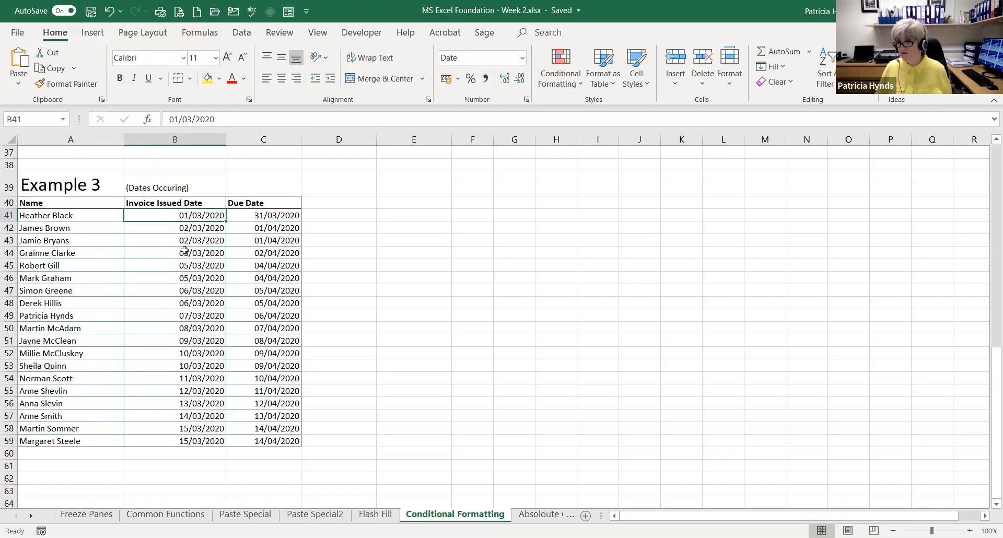
{"action": "left_click", "coordinate": [191, 230]}
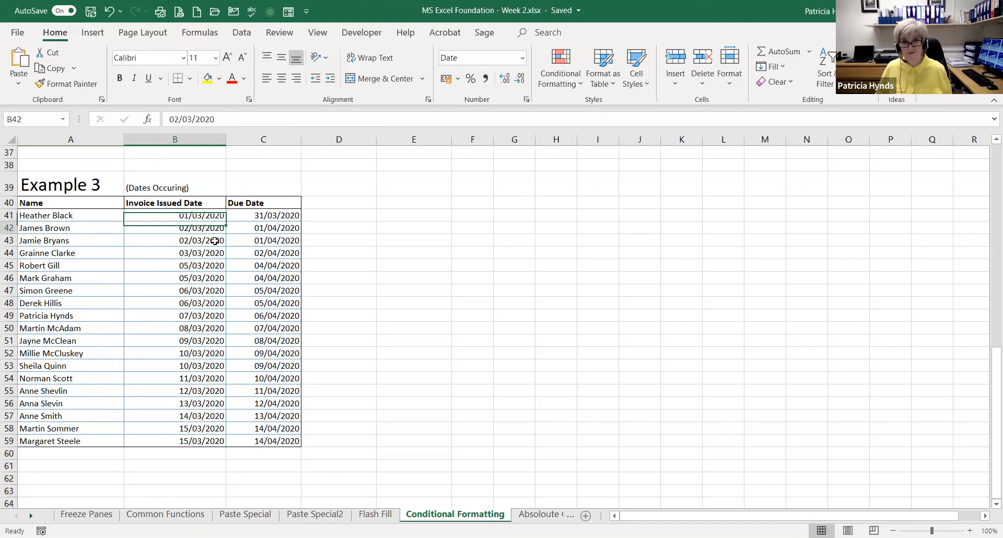
{"action": "left_click", "coordinate": [265, 217]}
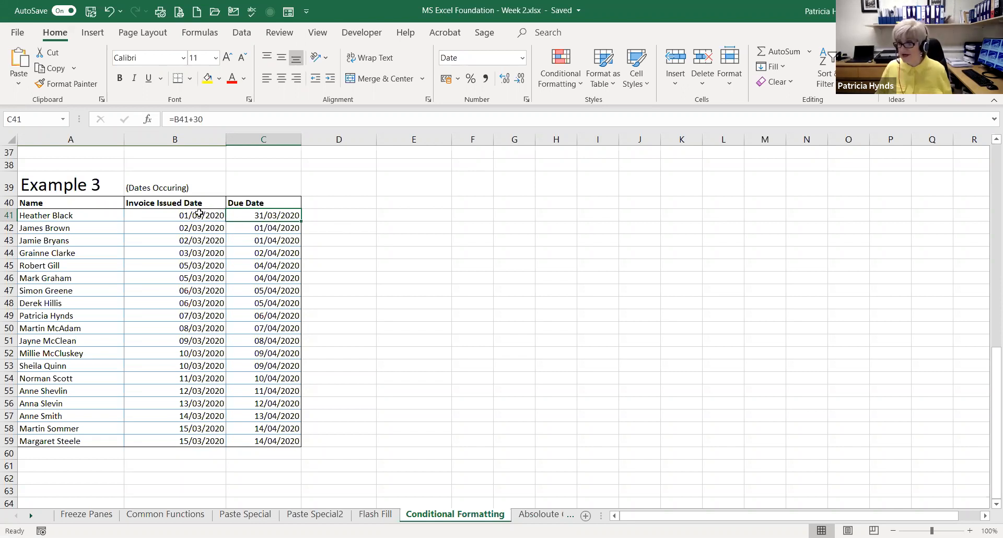
Clear all Due Date formulas from C41:C59 and select C41
{"action": "left_click_drag", "start_coordinate": [268, 215], "coordinate": [238, 436]}
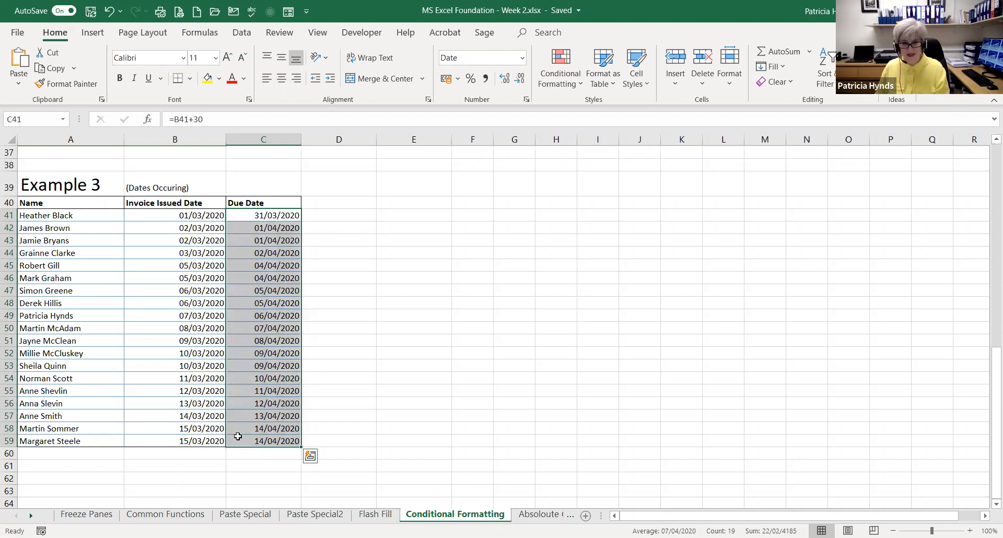
{"action": "key", "text": "Delete"}
{"action": "left_click", "coordinate": [262, 215]}
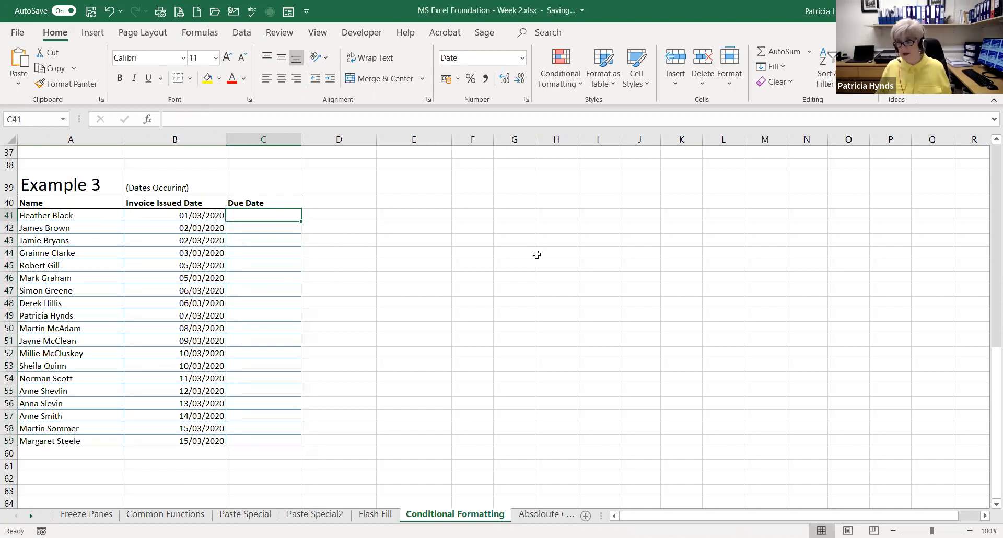
Calculate the Due Date in C41 with the formula =B41+30 and fill it down through C59
{"action": "type", "text": "="}
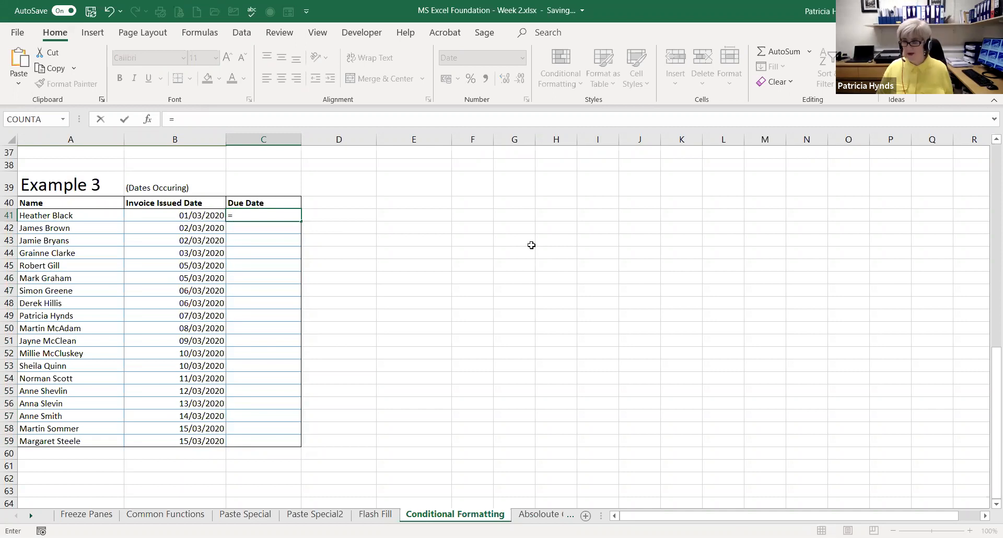
{"action": "left_click", "coordinate": [199, 218]}
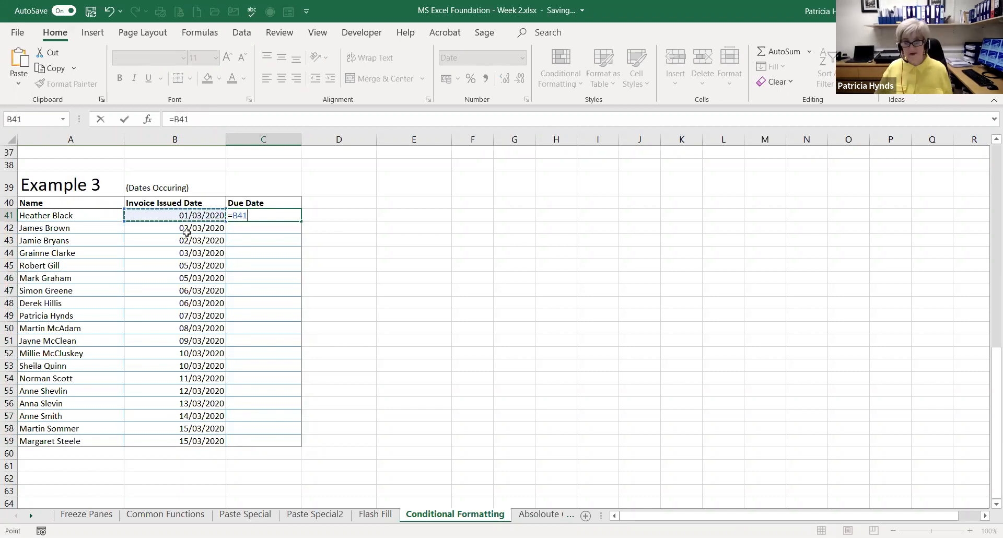
{"action": "type", "text": "+30"}
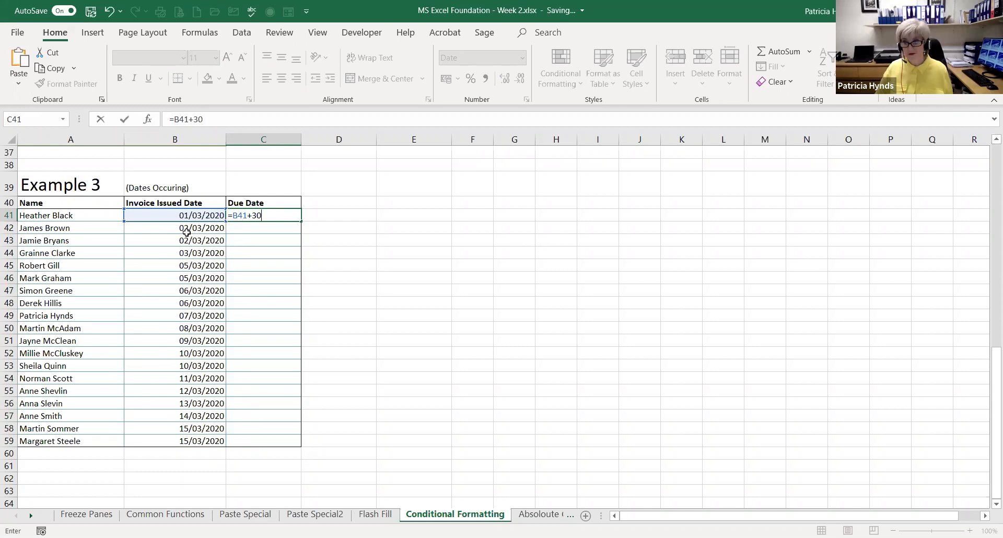
{"action": "key", "text": "Return"}
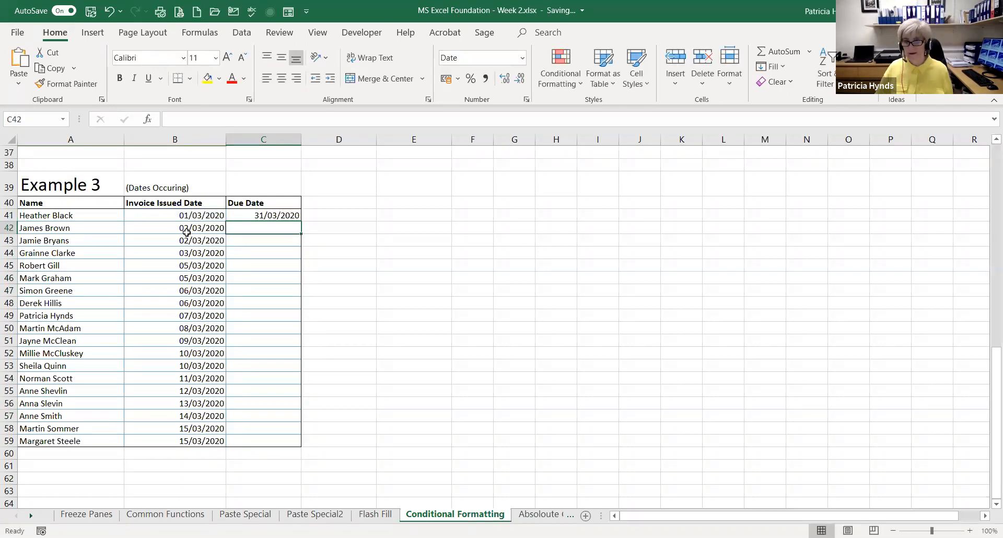
{"action": "left_click", "coordinate": [274, 214]}
{"action": "left_click_drag", "start_coordinate": [301, 221], "coordinate": [291, 443]}
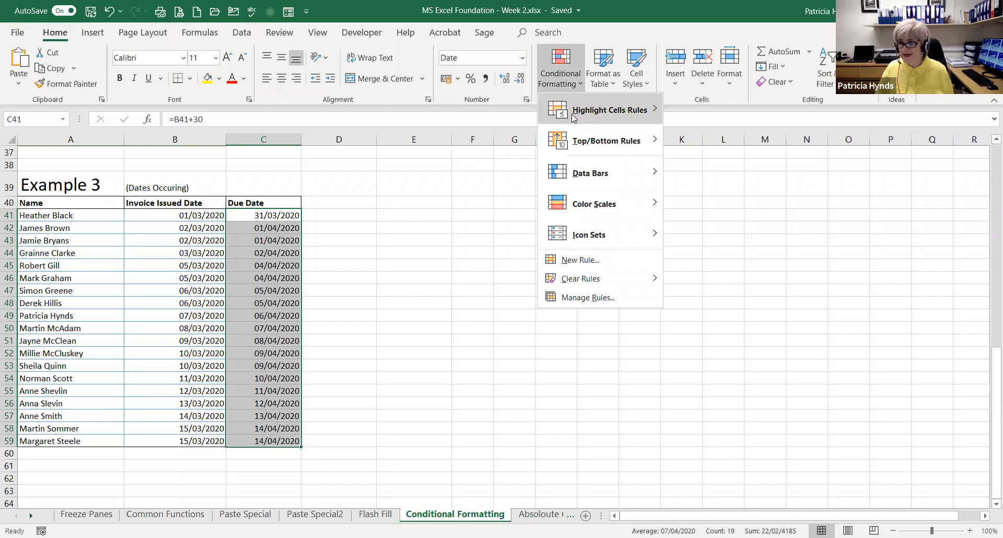
Preview a Last week date rule on C41:C59, and apply it as This week with Light Red Fill with Dark Red Text
{"action": "mouse_move", "coordinate": [571, 114]}
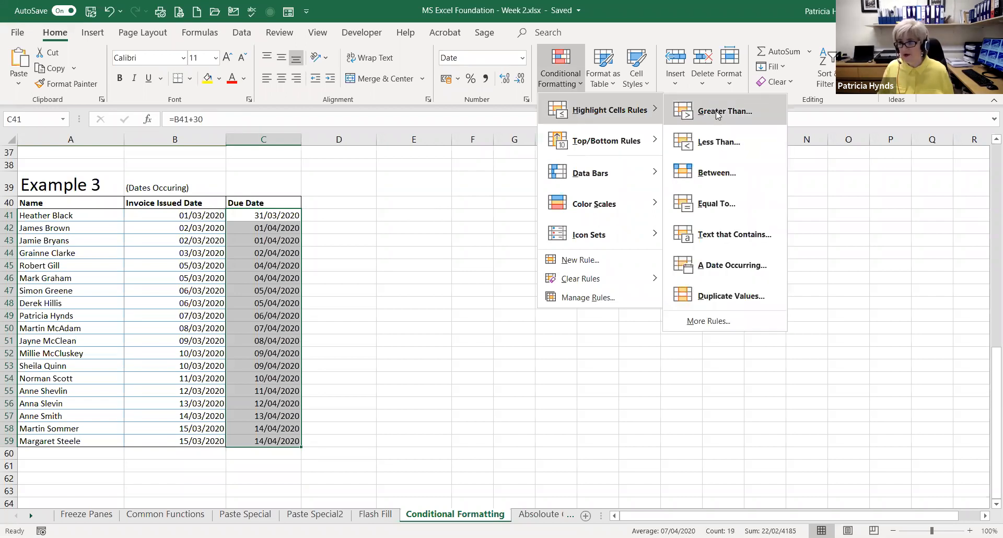
{"action": "left_click", "coordinate": [710, 267]}
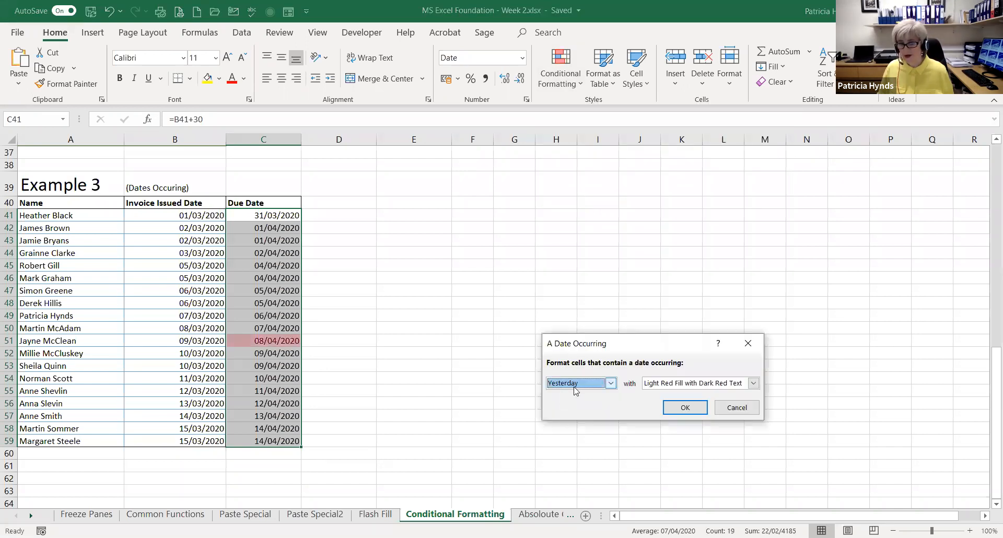
{"action": "left_click", "coordinate": [611, 384]}
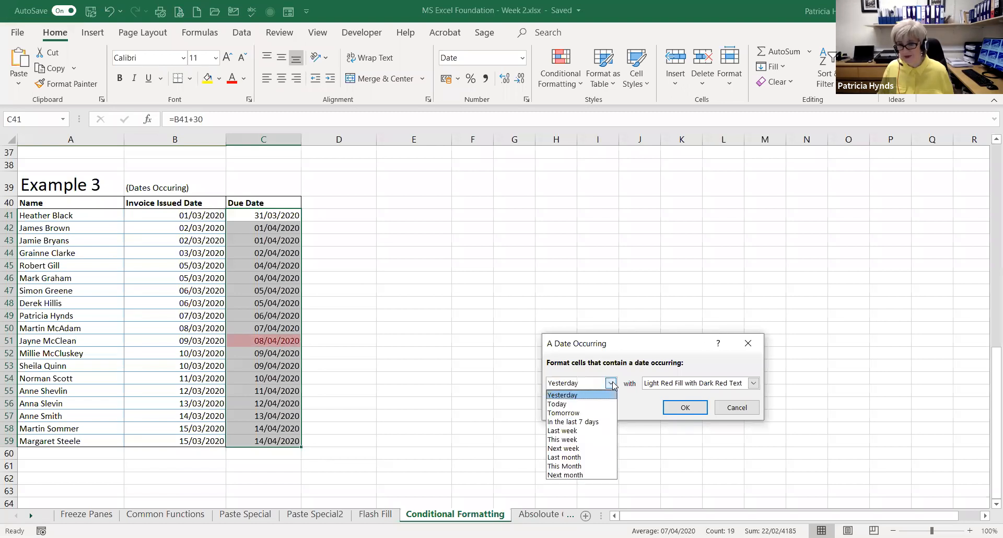
{"action": "left_click", "coordinate": [561, 431]}
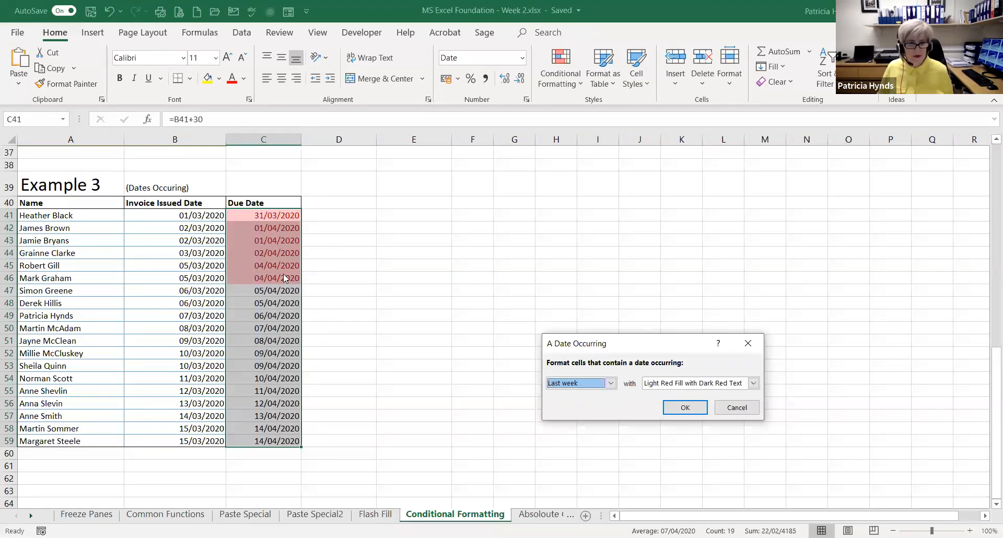
{"action": "left_click", "coordinate": [610, 383]}
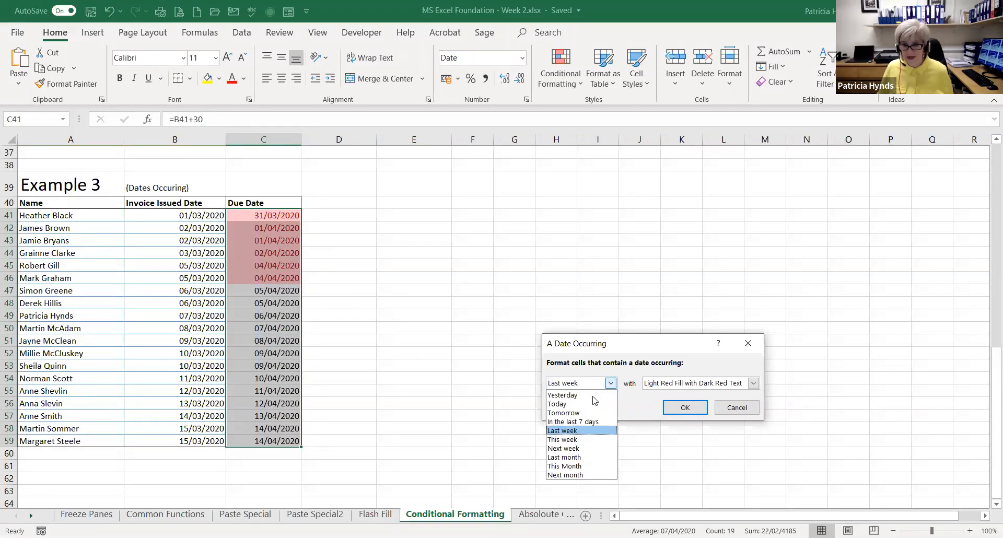
{"action": "left_click", "coordinate": [567, 440]}
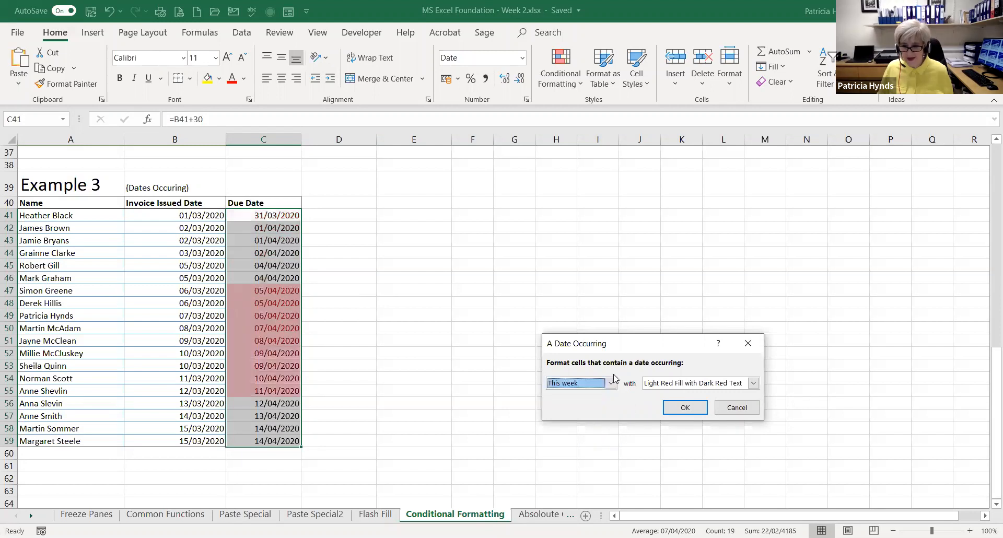
{"action": "left_click", "coordinate": [684, 407]}
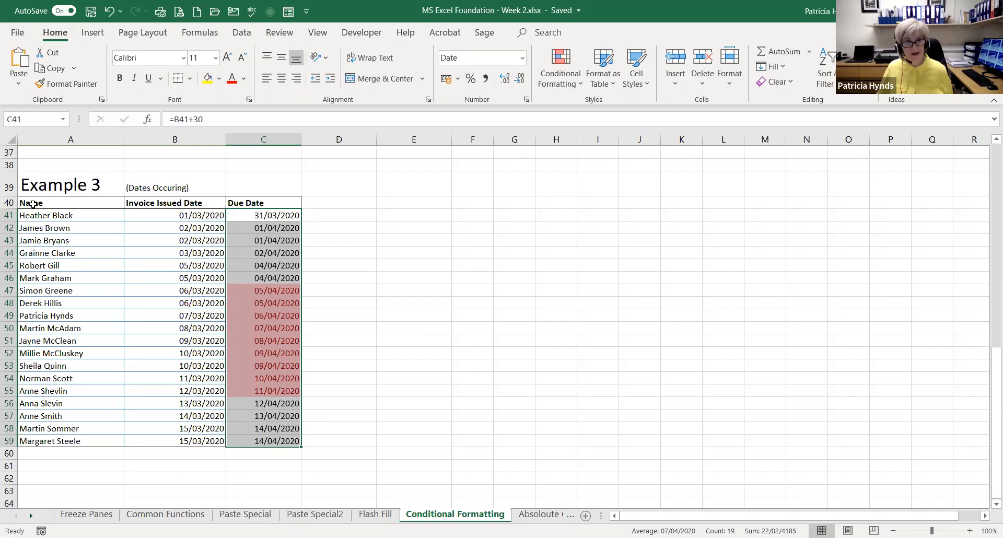
Add filters to the Example 3 headers A40:C40 and filter Due Date by the light red cell colour
{"action": "left_click_drag", "start_coordinate": [29, 202], "coordinate": [232, 203]}
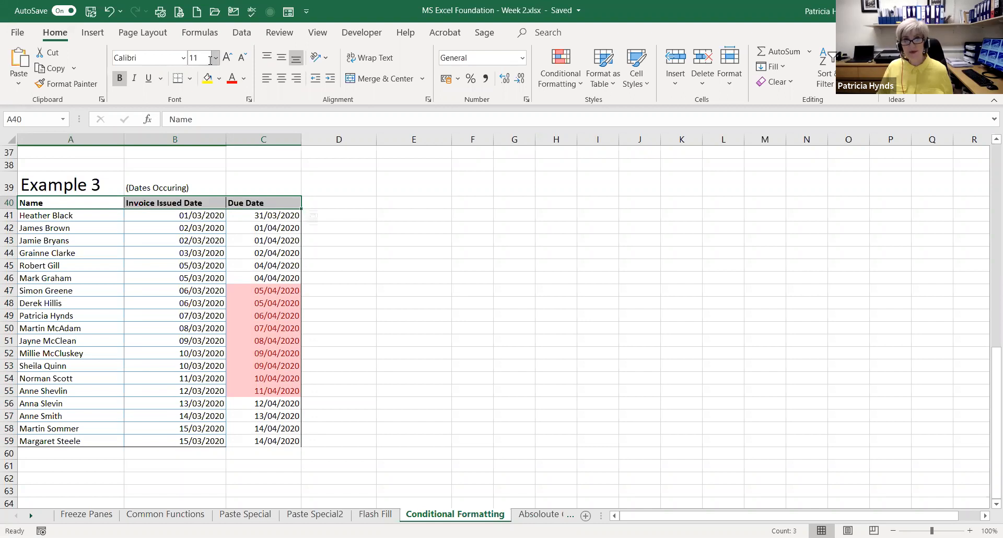
{"action": "left_click", "coordinate": [239, 32]}
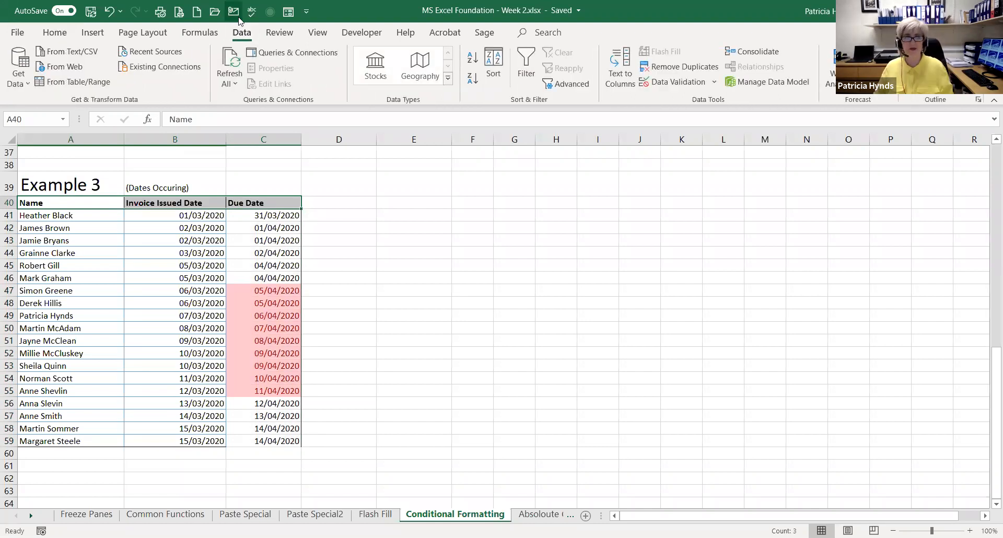
{"action": "key", "text": "ctrl+shift+l"}
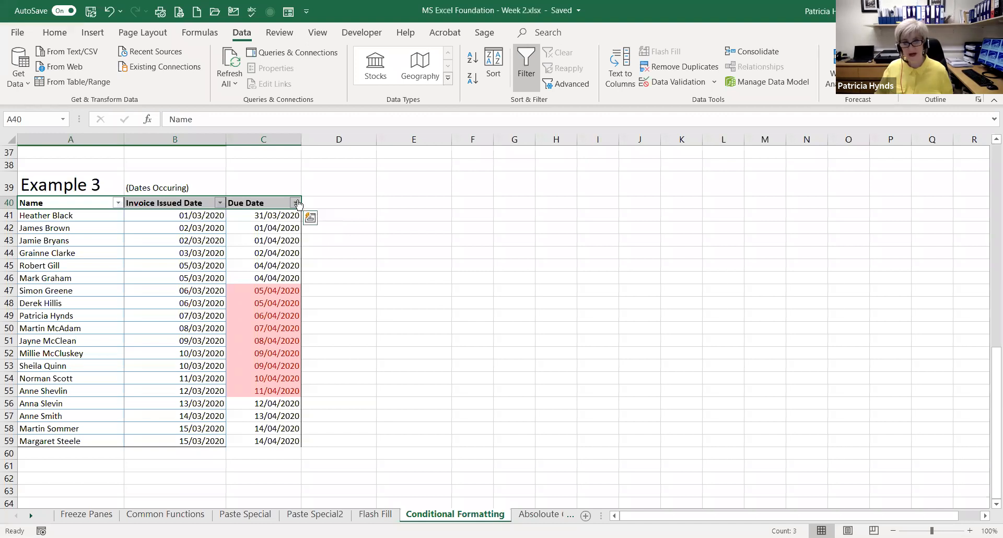
{"action": "left_click", "coordinate": [296, 203]}
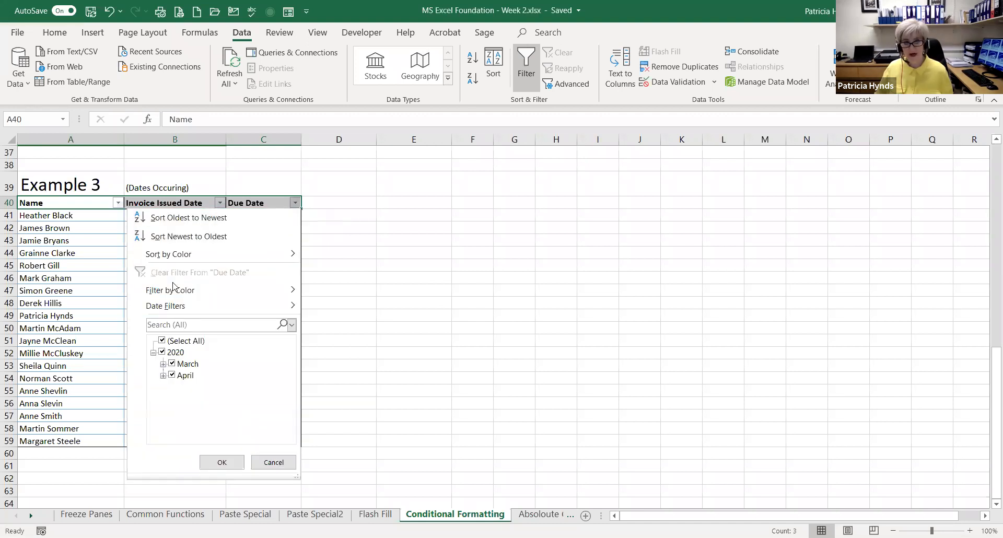
{"action": "mouse_move", "coordinate": [165, 294]}
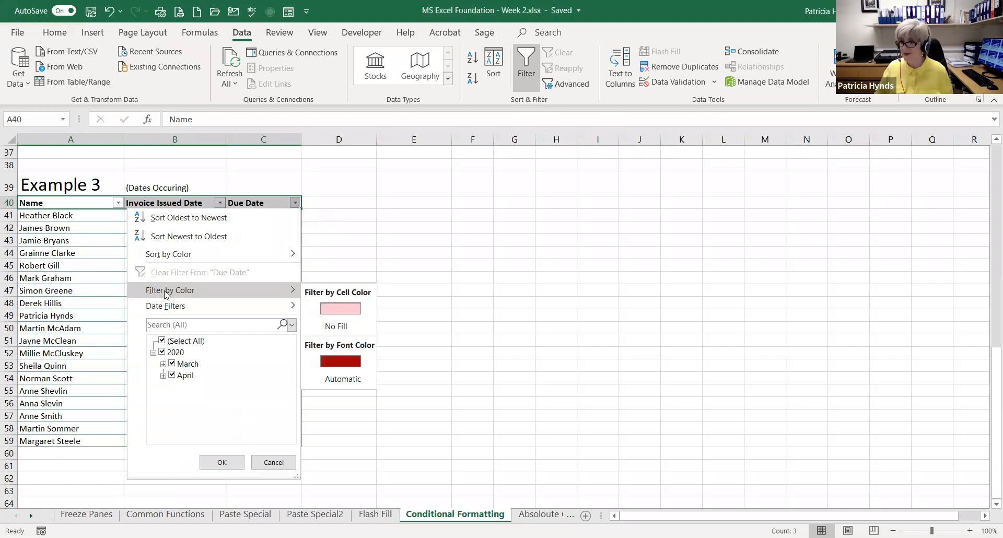
{"action": "left_click", "coordinate": [328, 312]}
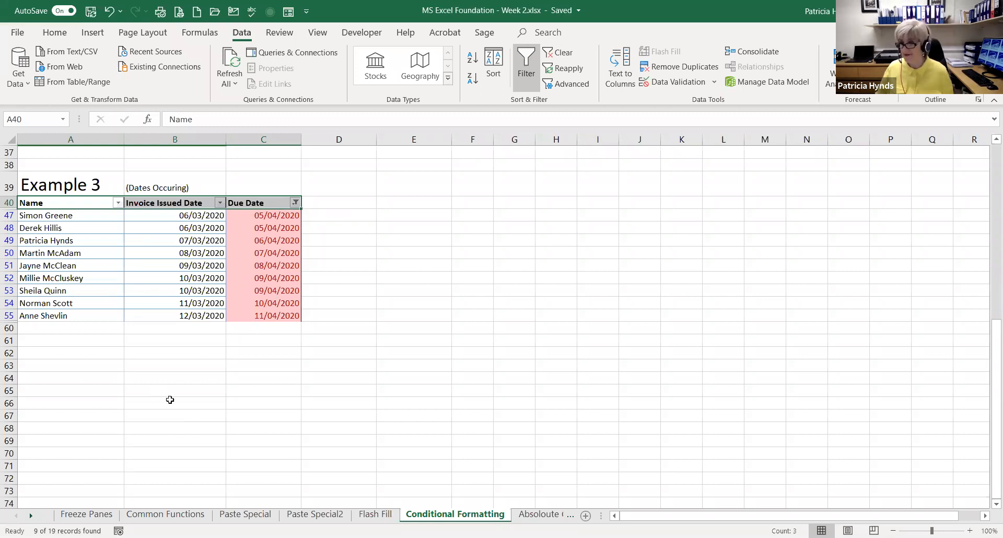
Clear the conditional formatting rules from the Example 1 values in B3:E11 only
{"action": "scroll", "coordinate": [206, 342], "scroll_direction": "up", "scroll_amount": 3}
{"action": "scroll", "coordinate": [208, 310], "scroll_direction": "up", "scroll_amount": 6}
{"action": "scroll", "coordinate": [188, 281], "scroll_direction": "down", "scroll_amount": 2}
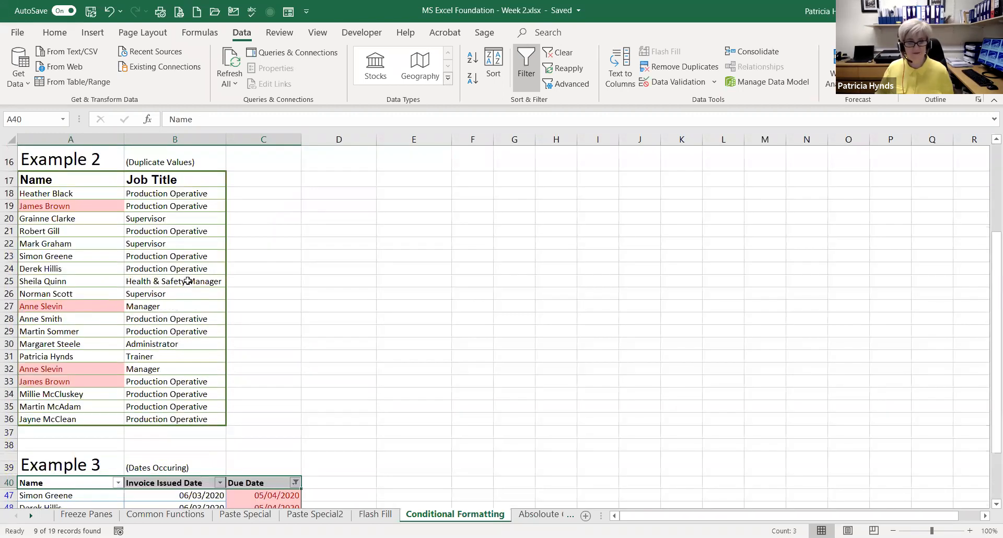
{"action": "scroll", "coordinate": [188, 281], "scroll_direction": "up", "scroll_amount": 4}
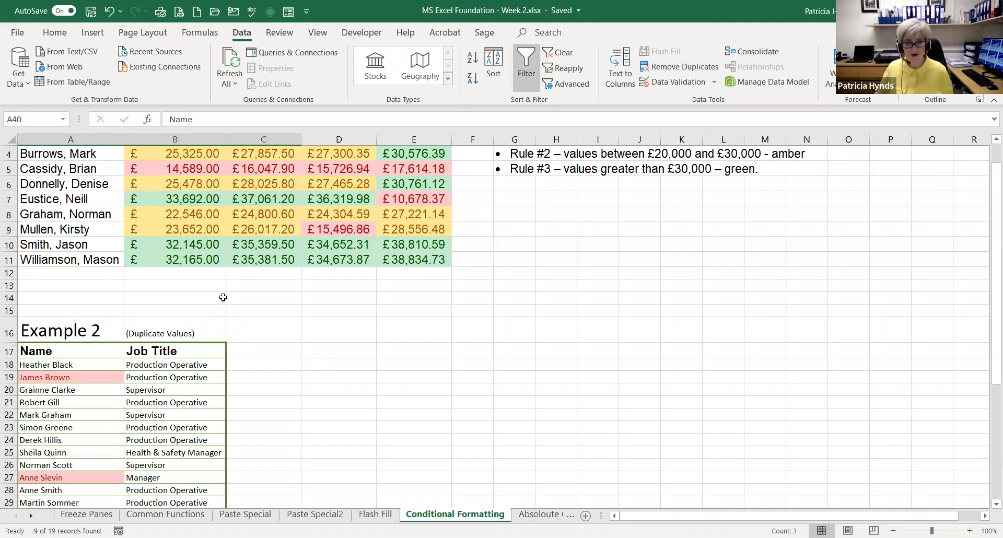
{"action": "scroll", "coordinate": [241, 269], "scroll_direction": "up", "scroll_amount": 1}
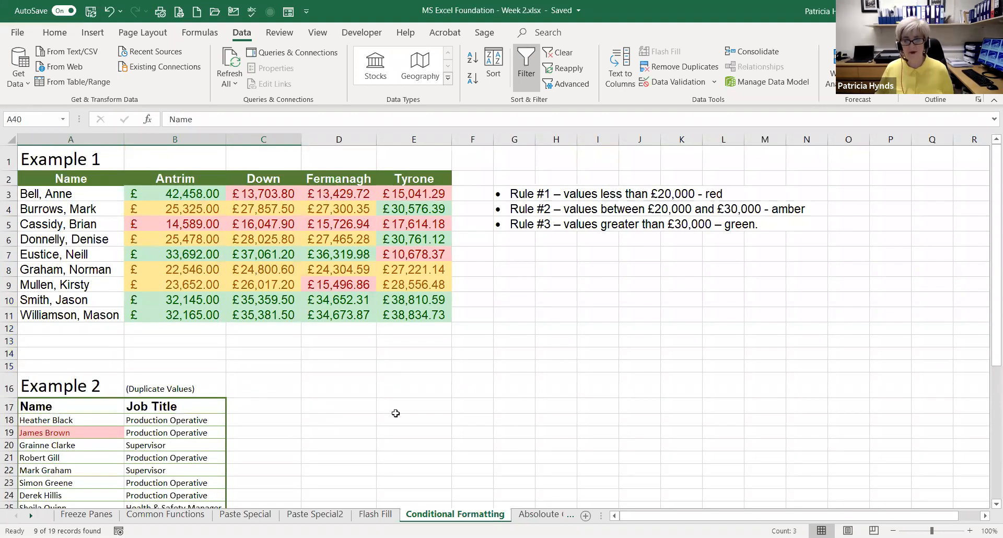
{"action": "left_click_drag", "start_coordinate": [166, 191], "coordinate": [401, 312]}
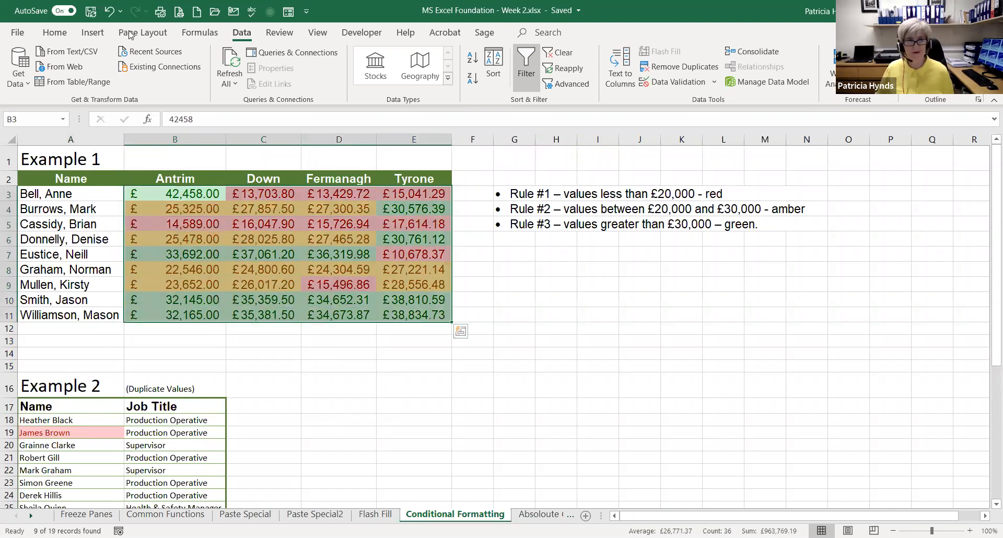
{"action": "left_click", "coordinate": [55, 33]}
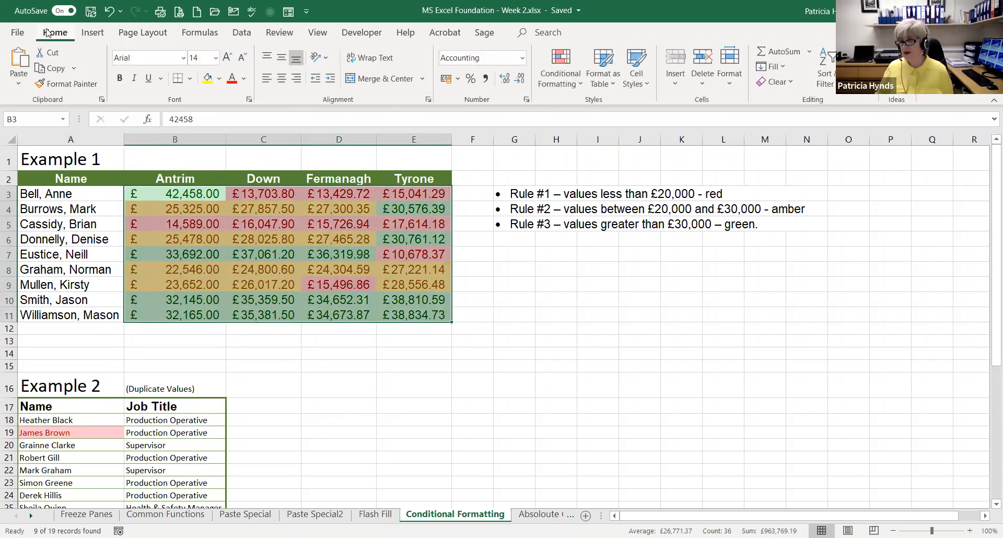
{"action": "left_click", "coordinate": [572, 92]}
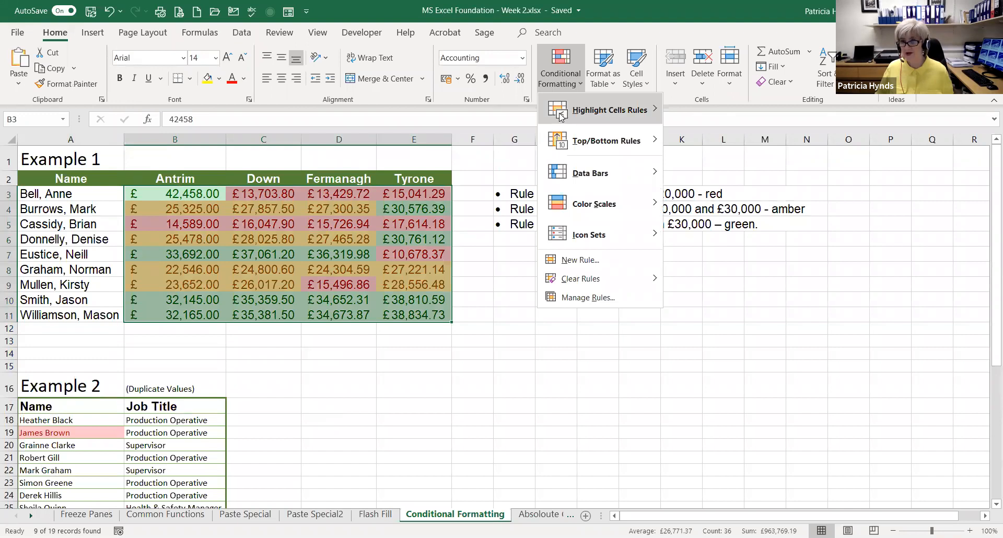
{"action": "mouse_move", "coordinate": [560, 116]}
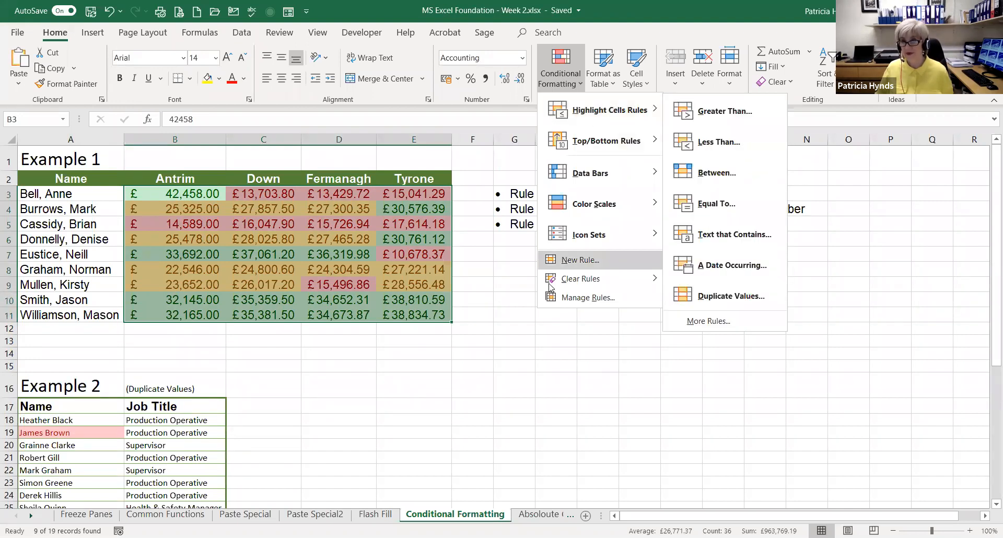
{"action": "mouse_move", "coordinate": [556, 285]}
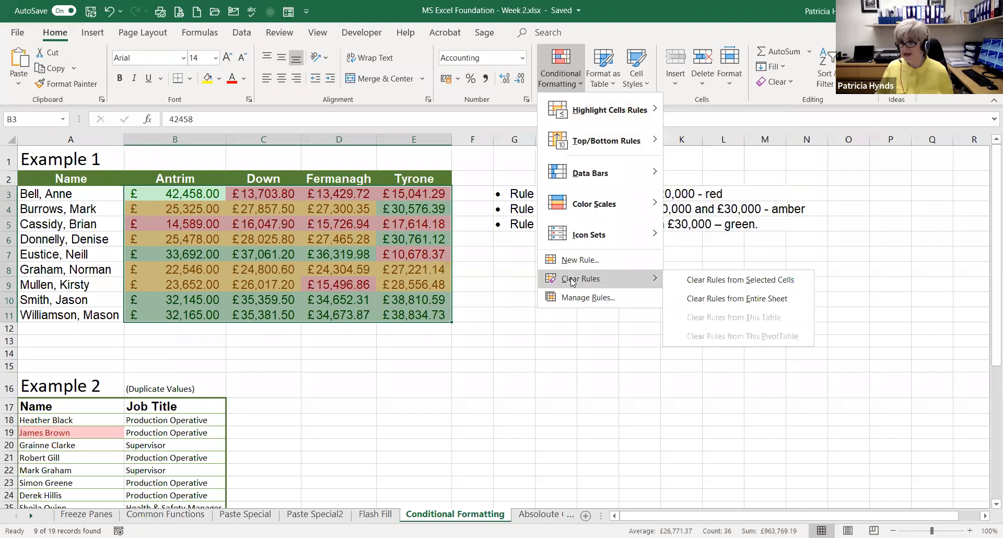
{"action": "left_click", "coordinate": [749, 283]}
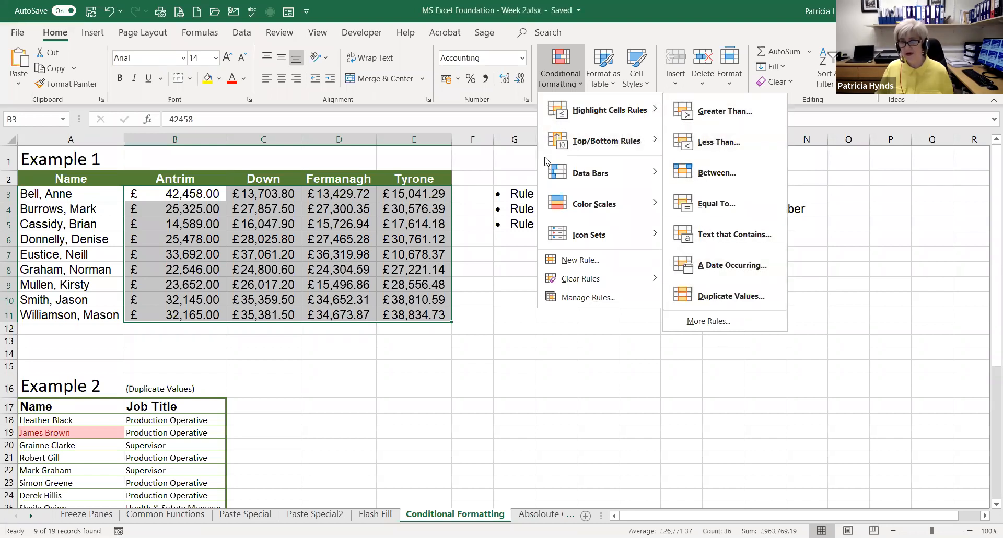
Highlight the bottom 3 values in B3:E11 with Light Red Fill with Dark Red Text
{"action": "mouse_move", "coordinate": [581, 142]}
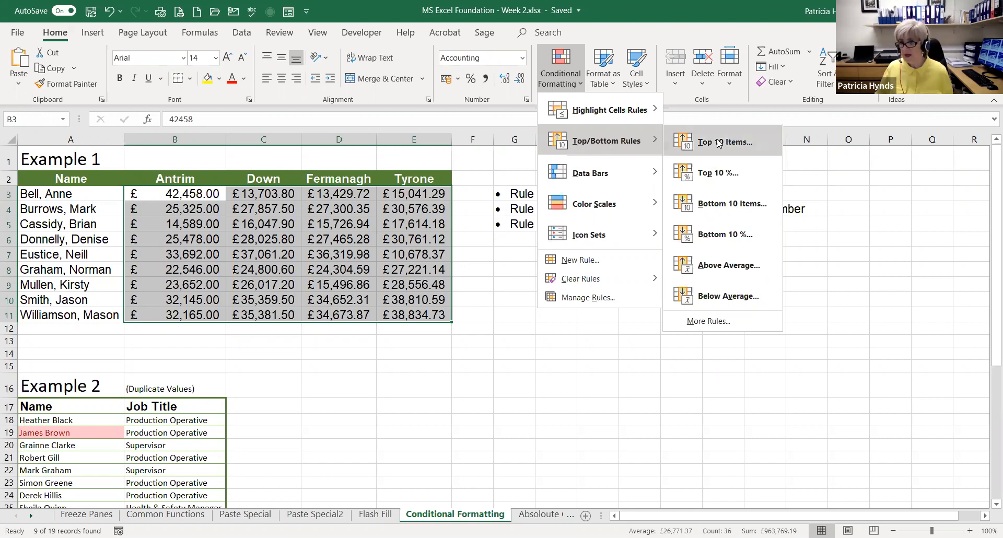
{"action": "left_click", "coordinate": [724, 207]}
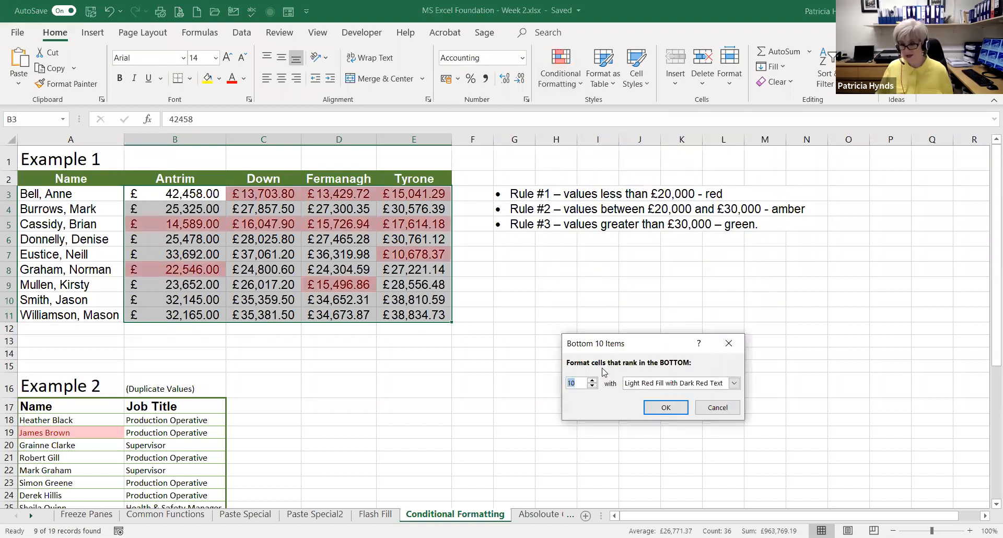
{"action": "type", "text": "3"}
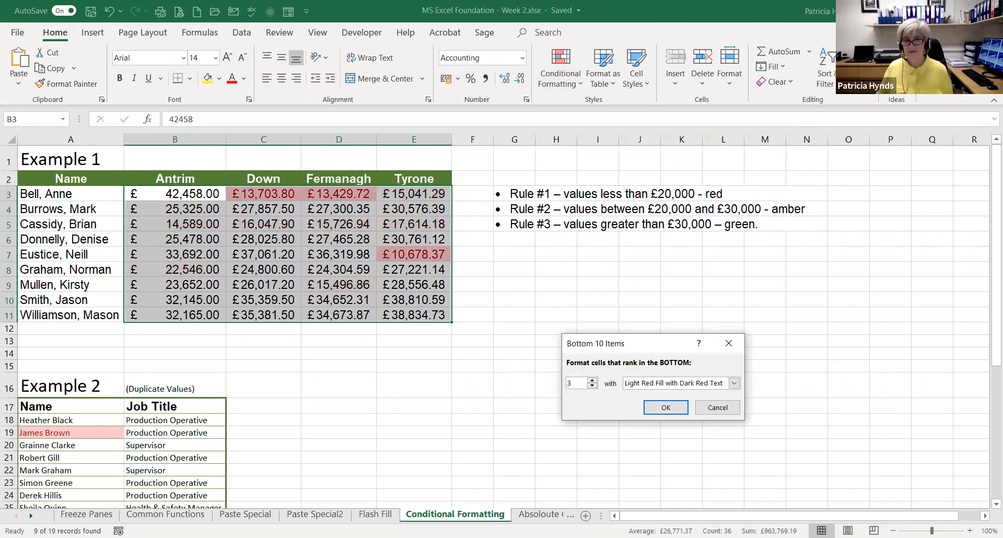
{"action": "left_click", "coordinate": [666, 408]}
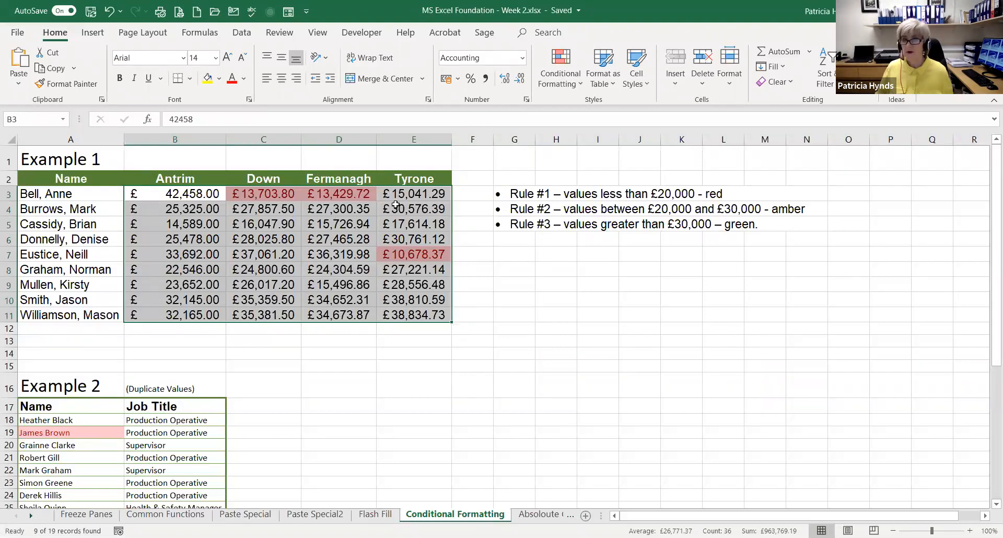
Highlight the top 3 values in B3:E11 with Green Fill with Dark Green Text
{"action": "left_click", "coordinate": [569, 78]}
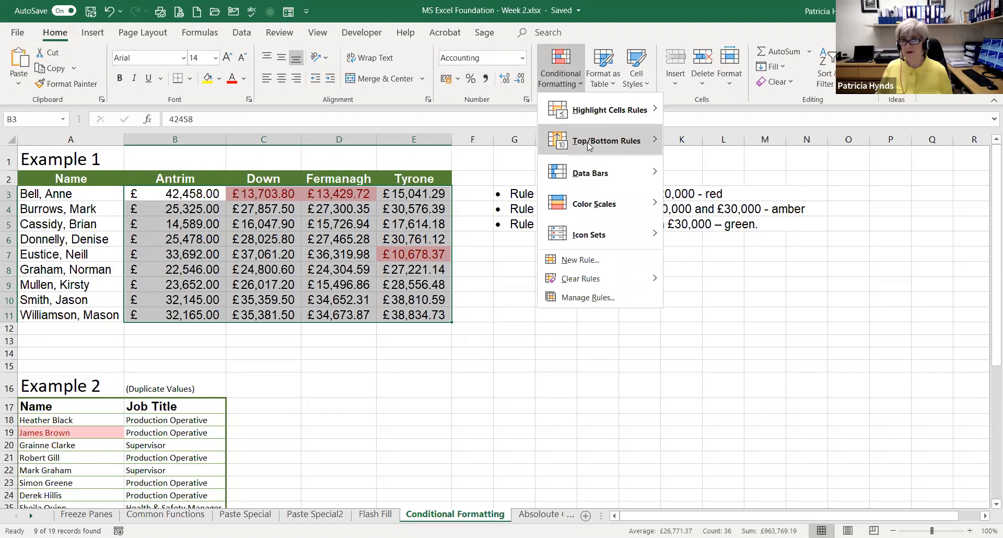
{"action": "mouse_move", "coordinate": [589, 143]}
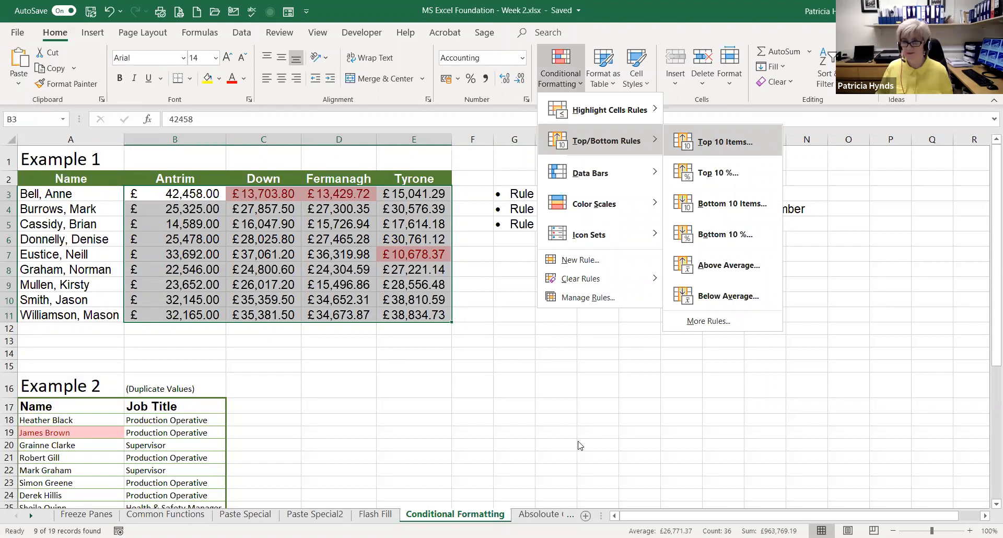
{"action": "left_click", "coordinate": [725, 142]}
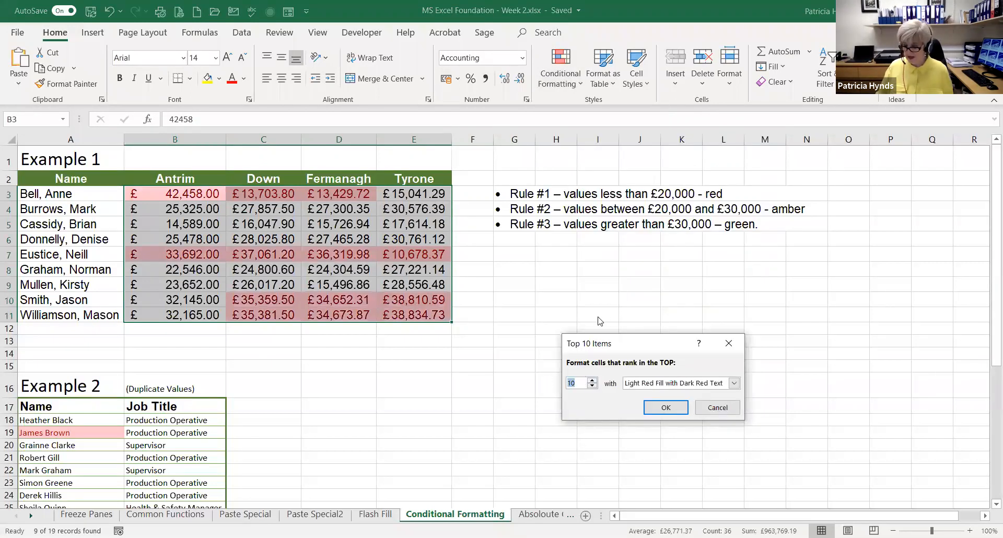
{"action": "type", "text": "3"}
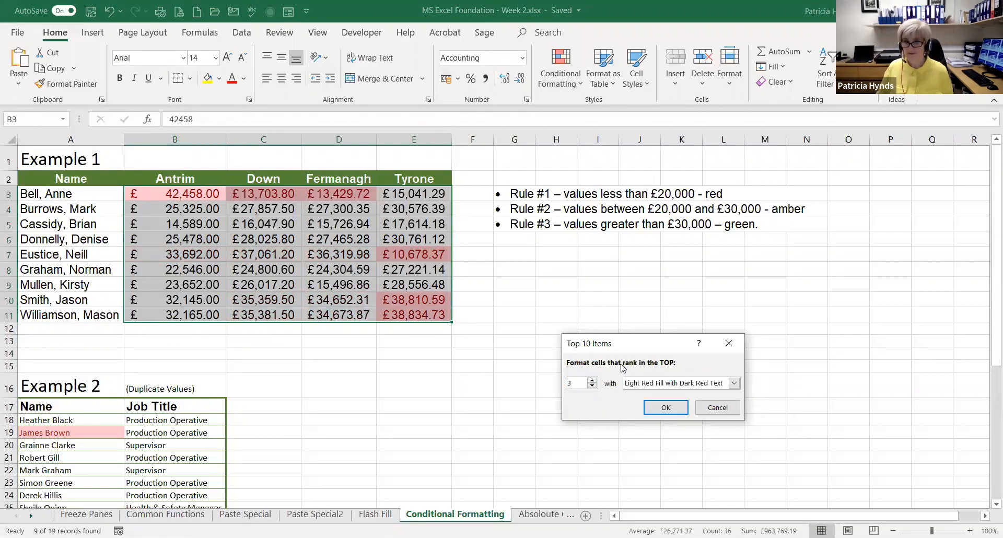
{"action": "left_click", "coordinate": [733, 382]}
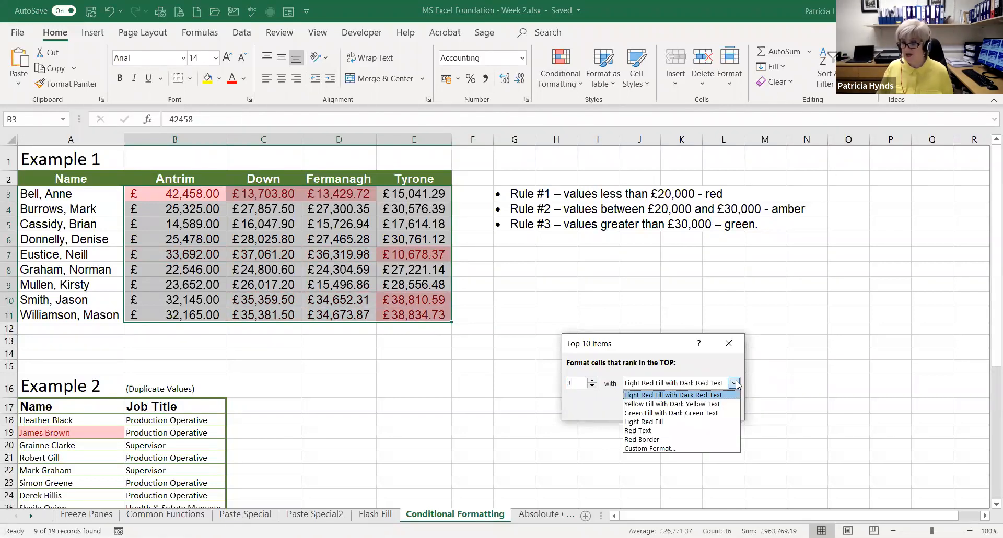
{"action": "left_click", "coordinate": [654, 413]}
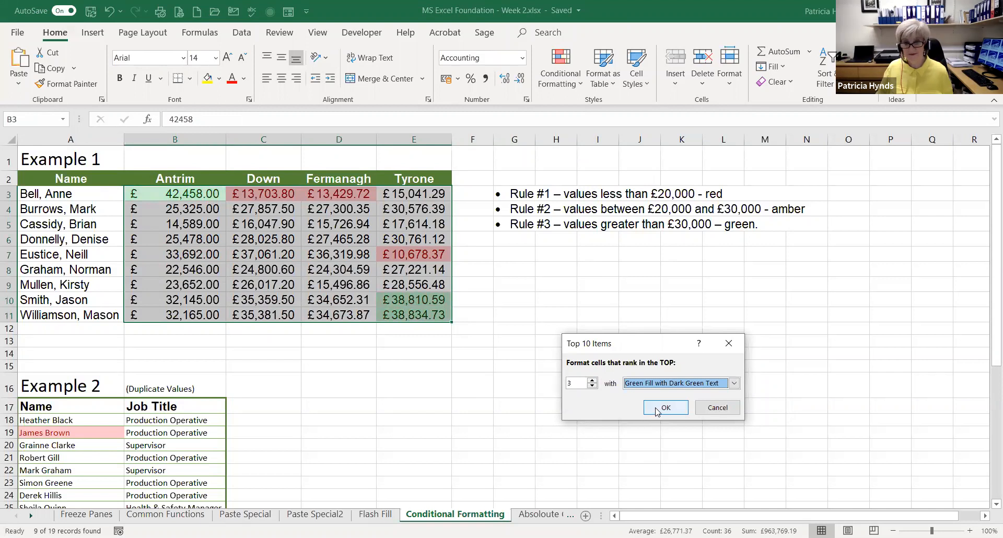
{"action": "left_click", "coordinate": [657, 412]}
{"action": "key", "text": "Down"}
{"action": "key", "text": "Down"}
{"action": "key", "text": "Down"}
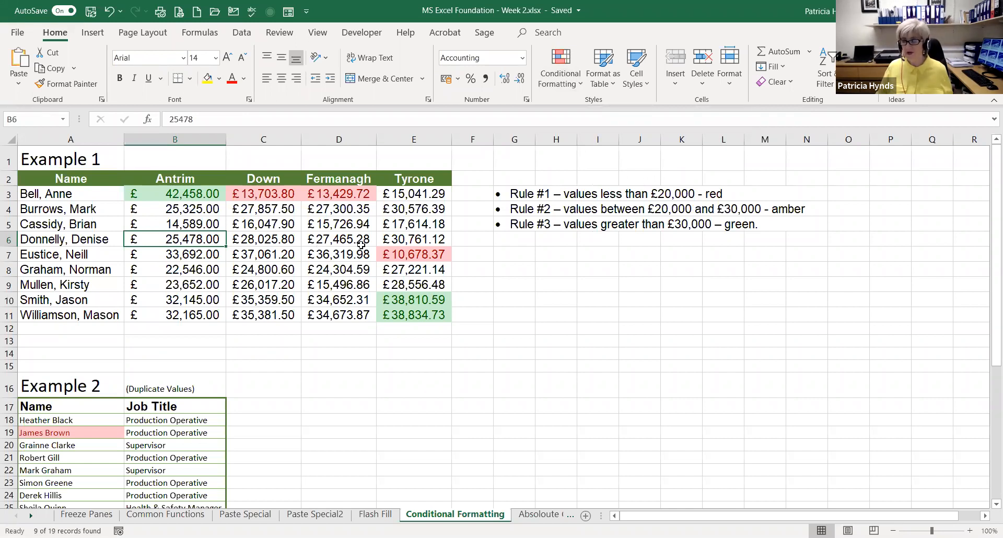
Highlight the Example 2 job titles in B18:B36 containing the text Manager with Green Fill with Dark Green Text, and check the highlighted cells
{"action": "scroll", "coordinate": [385, 237], "scroll_direction": "down", "scroll_amount": 3}
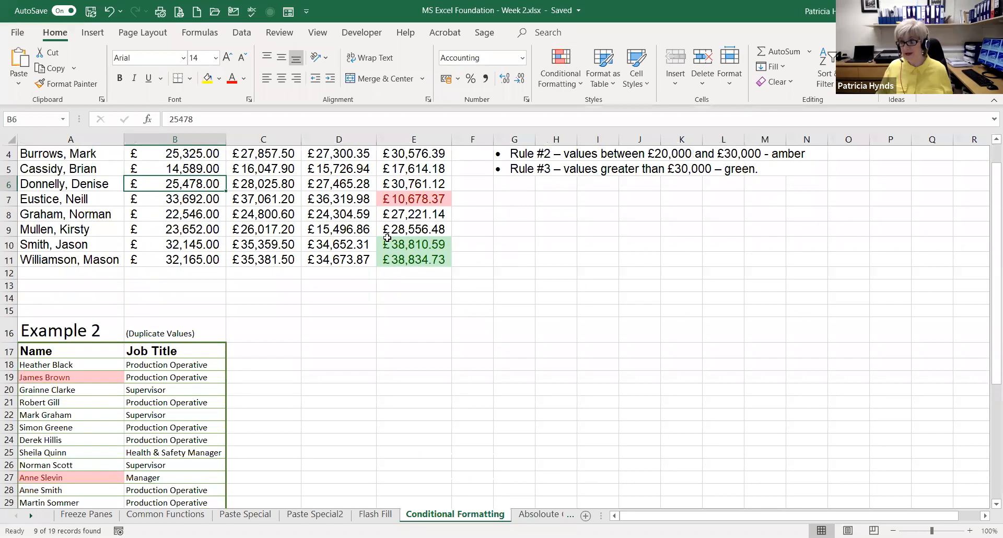
{"action": "scroll", "coordinate": [387, 234], "scroll_direction": "down", "scroll_amount": 2}
{"action": "left_click", "coordinate": [184, 195]}
{"action": "key", "text": "ctrl+shift+Down"}
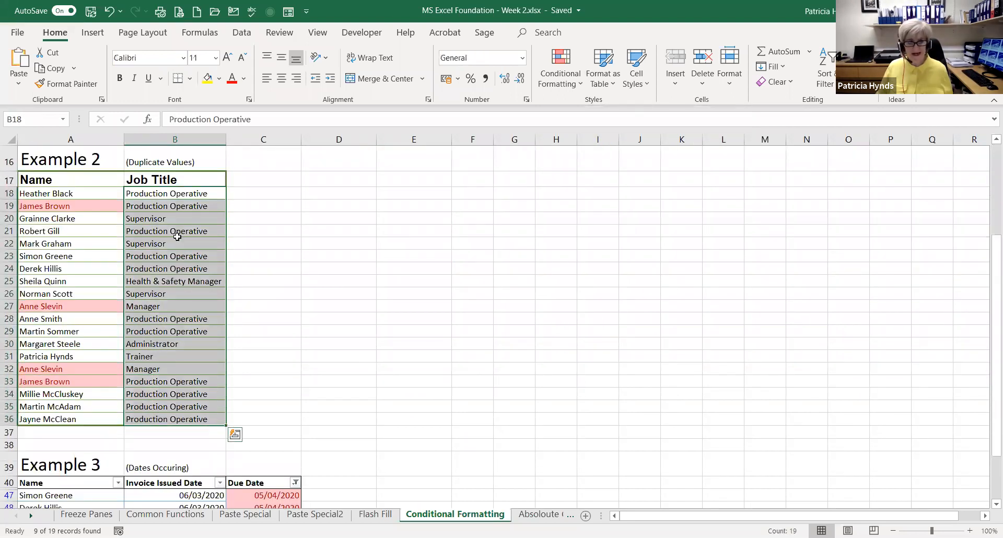
{"action": "left_click", "coordinate": [569, 74]}
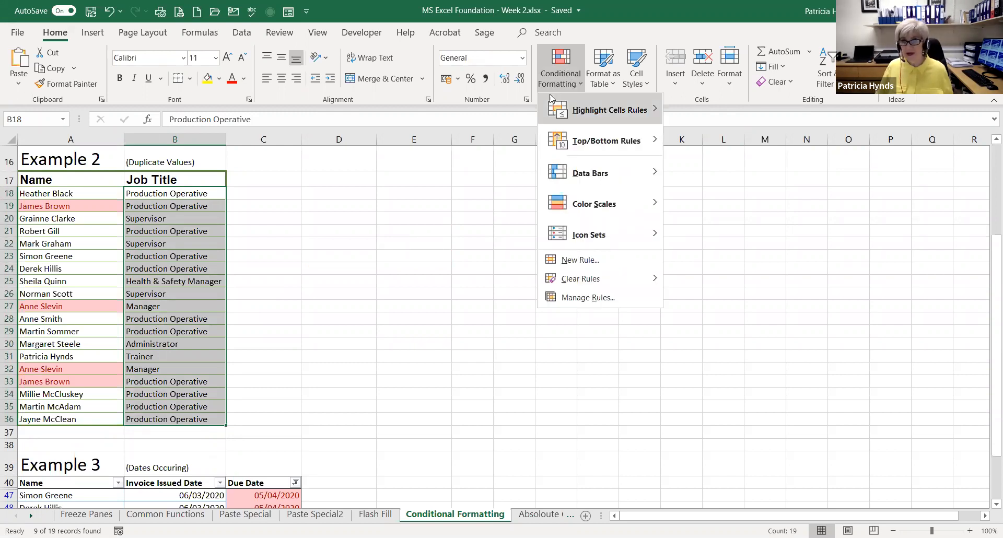
{"action": "mouse_move", "coordinate": [560, 108]}
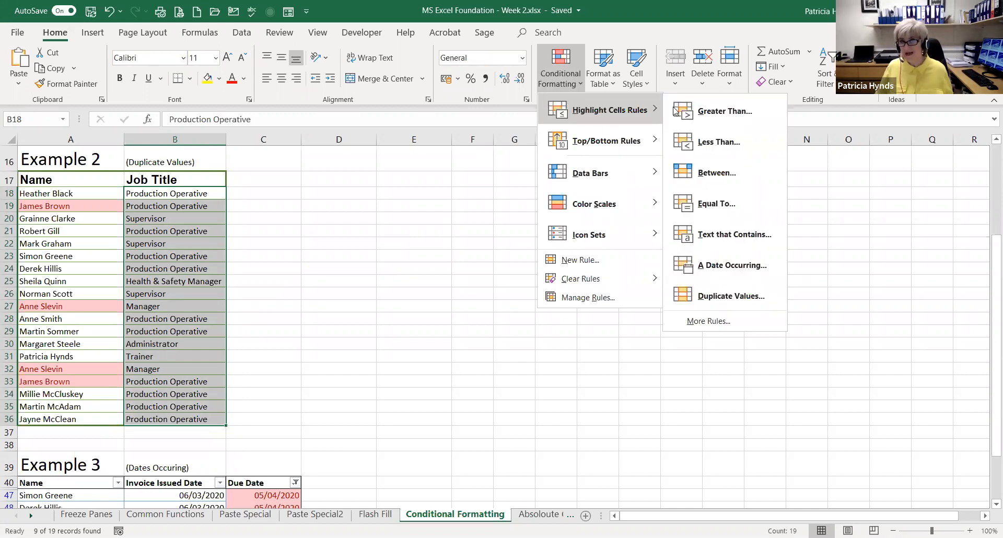
{"action": "left_click", "coordinate": [723, 236]}
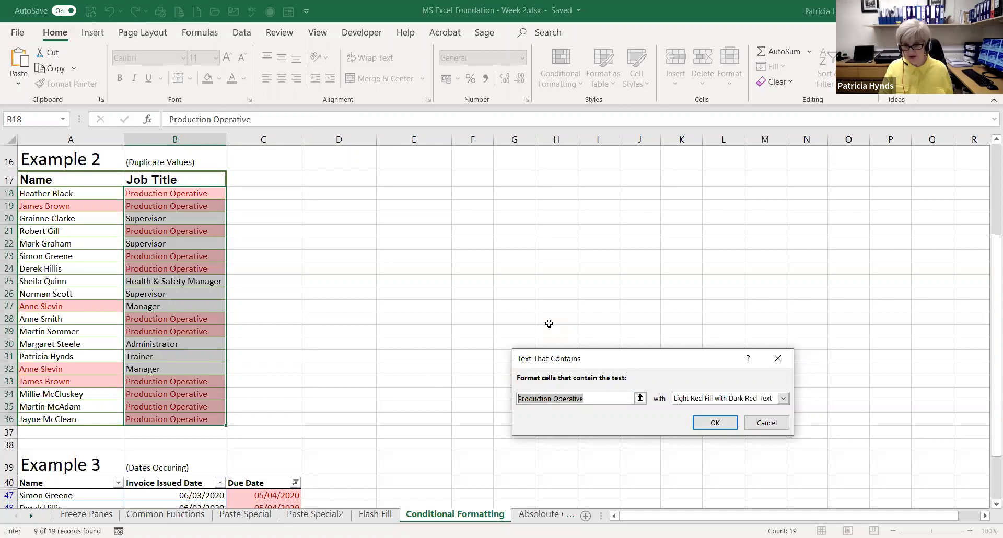
{"action": "type", "text": "m"}
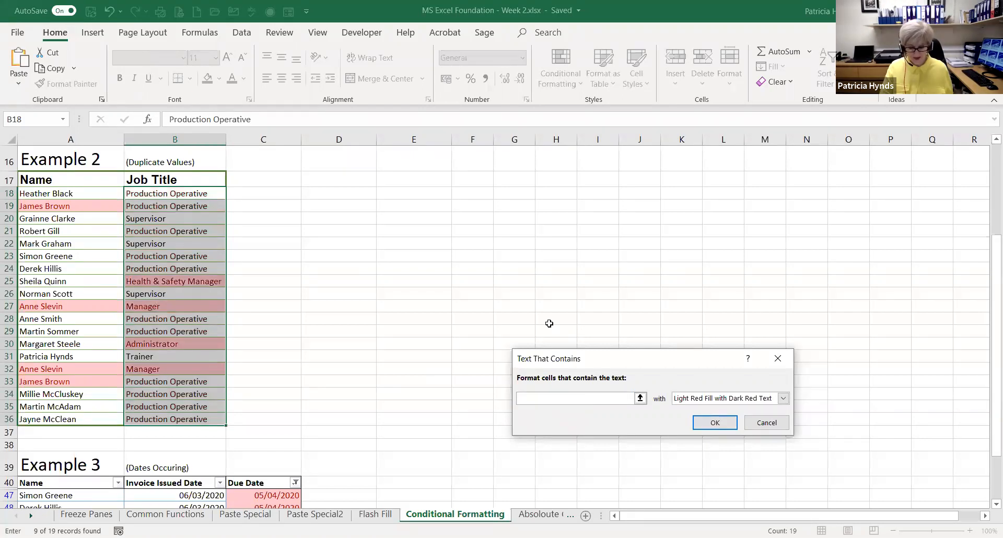
{"action": "type", "text": "Manager"}
{"action": "left_click", "coordinate": [783, 398]}
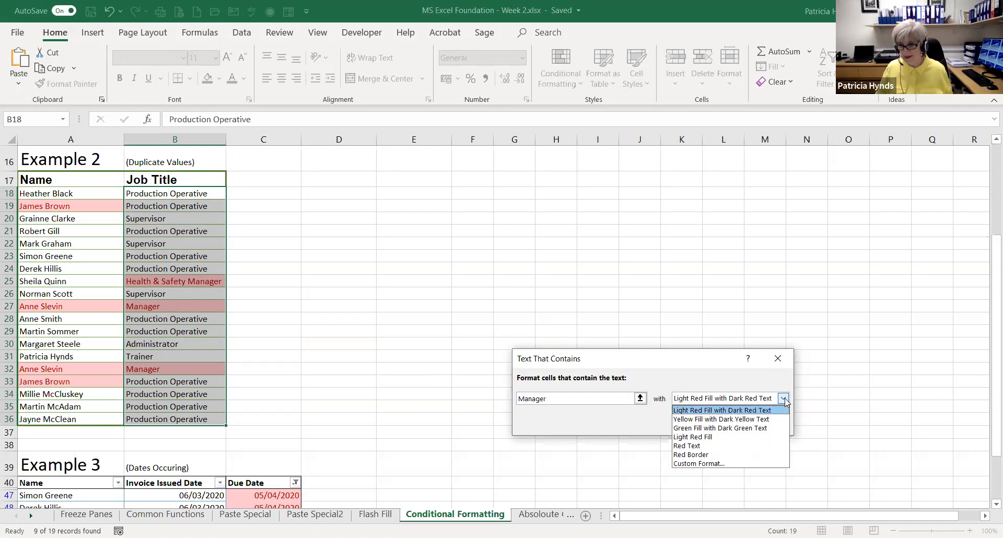
{"action": "left_click", "coordinate": [704, 429]}
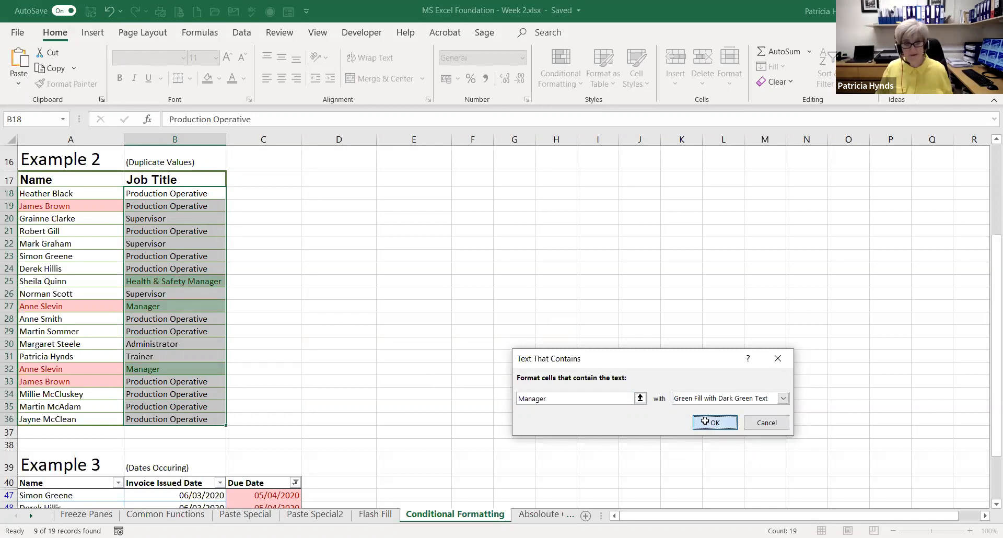
{"action": "left_click", "coordinate": [705, 421]}
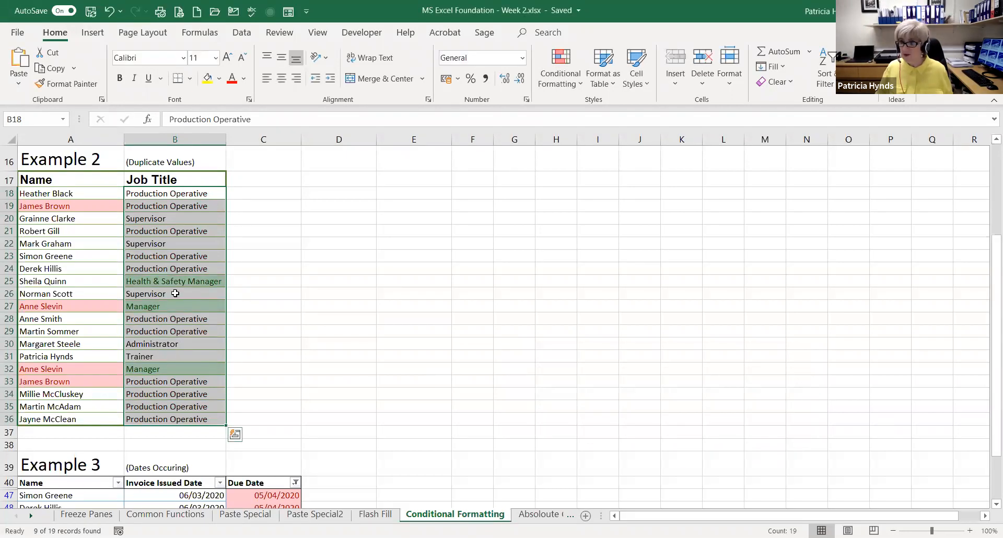
{"action": "left_click", "coordinate": [307, 353]}
{"action": "left_click", "coordinate": [135, 279]}
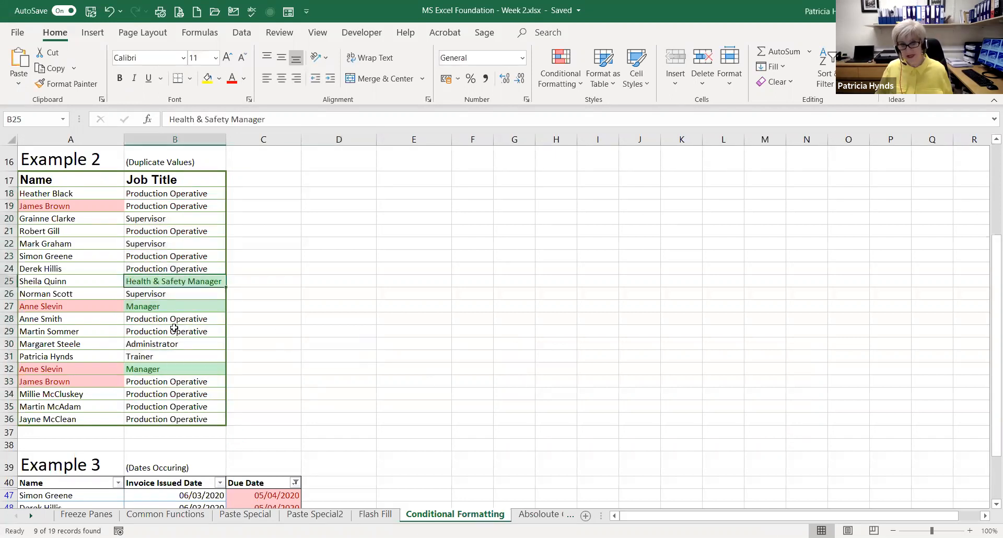
{"action": "left_click", "coordinate": [149, 308]}
{"action": "left_click", "coordinate": [147, 367]}
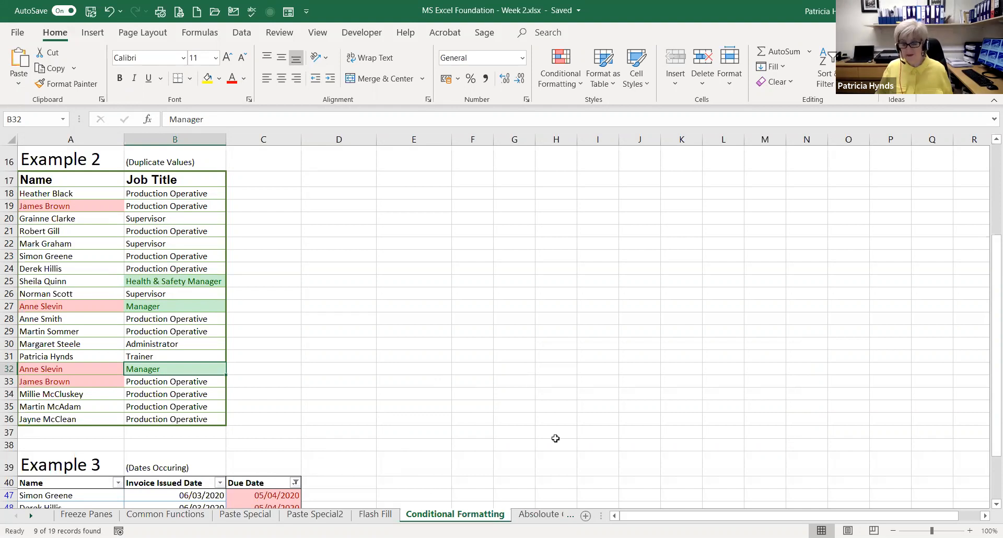
Switch to the Absoloute Cell sheet and display the weekly budget's formulas instead of its values
{"action": "left_click", "coordinate": [525, 521]}
{"action": "left_click", "coordinate": [492, 402]}
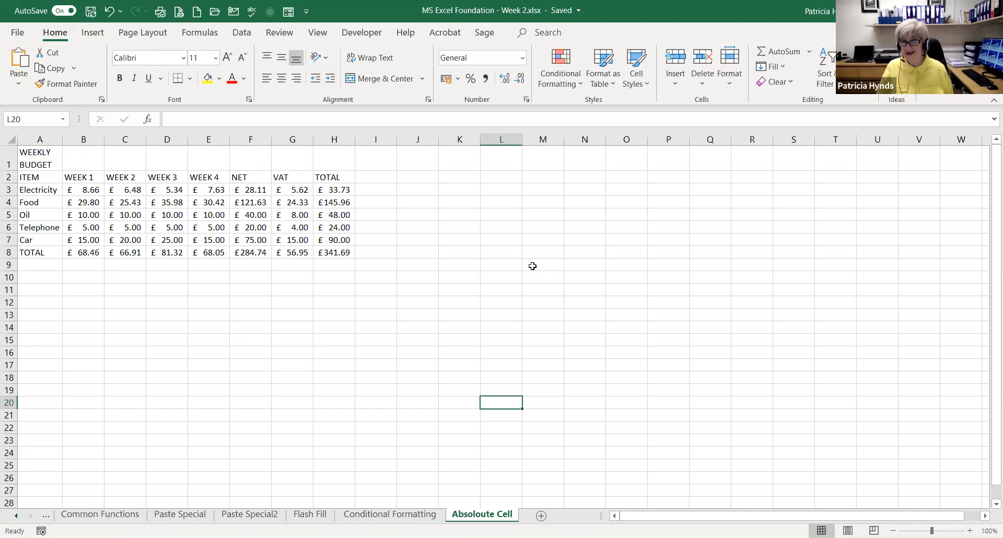
{"action": "left_click", "coordinate": [364, 230]}
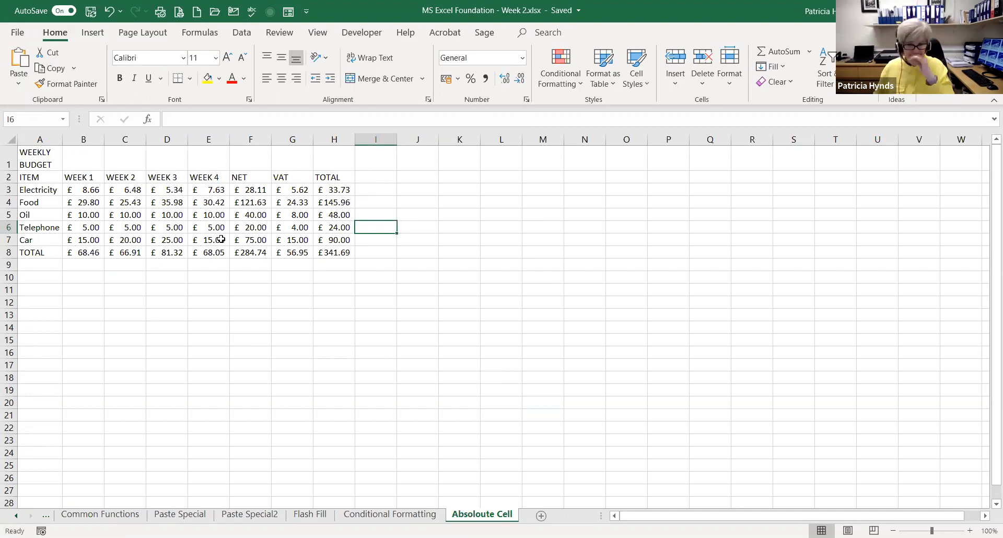
{"action": "left_click_drag", "start_coordinate": [126, 189], "coordinate": [128, 202]}
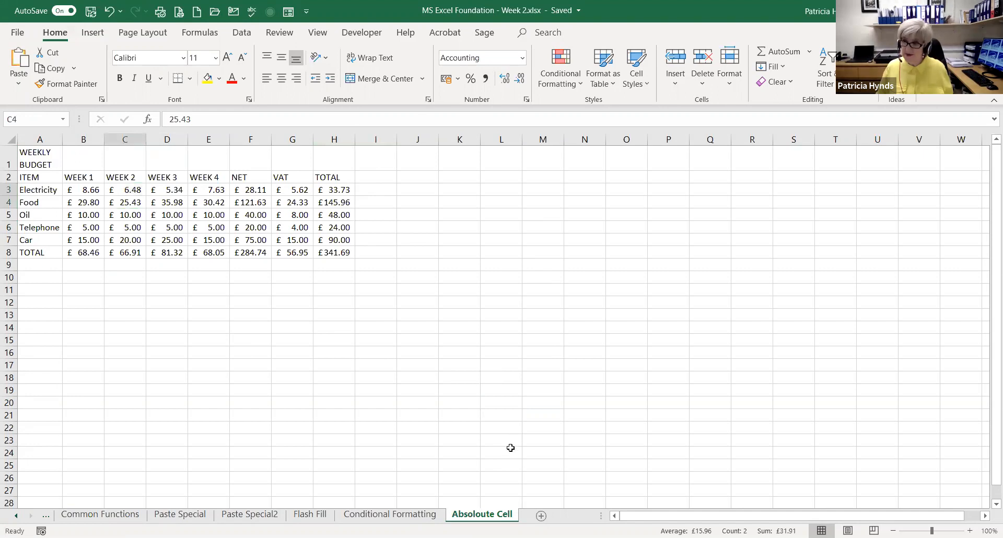
{"action": "key", "text": "ctrl+grave"}
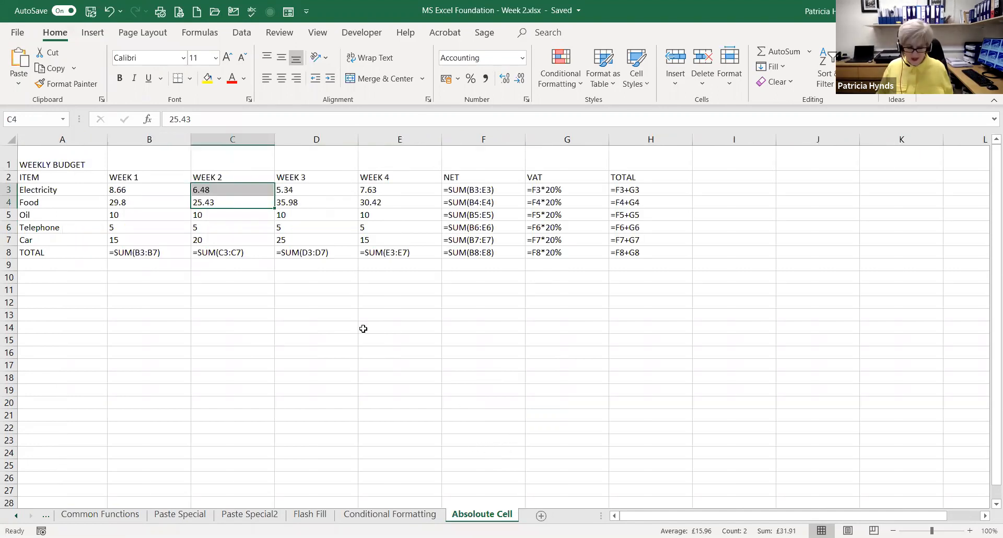
{"action": "key", "text": "ctrl+grave"}
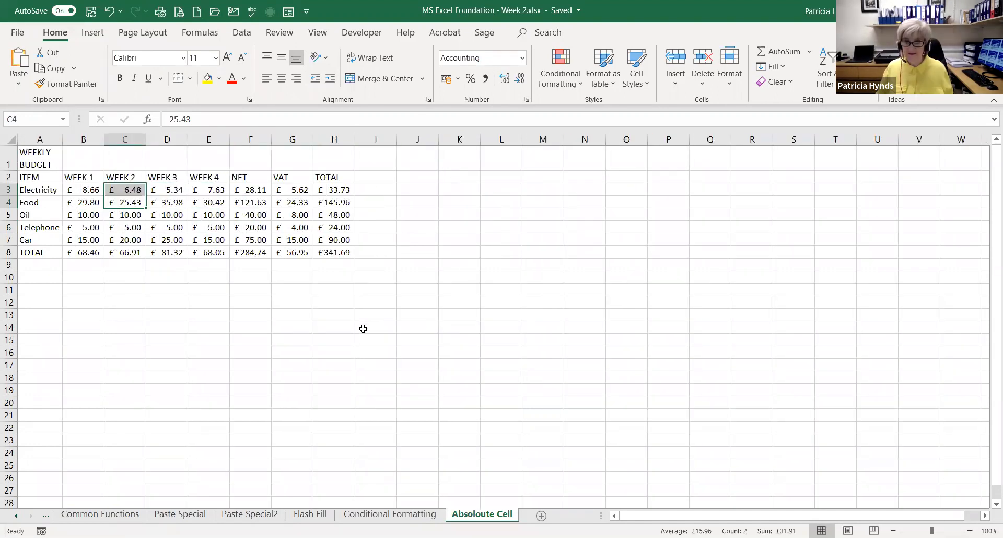
{"action": "key", "text": "ctrl+grave"}
{"action": "key", "text": "ctrl+grave"}
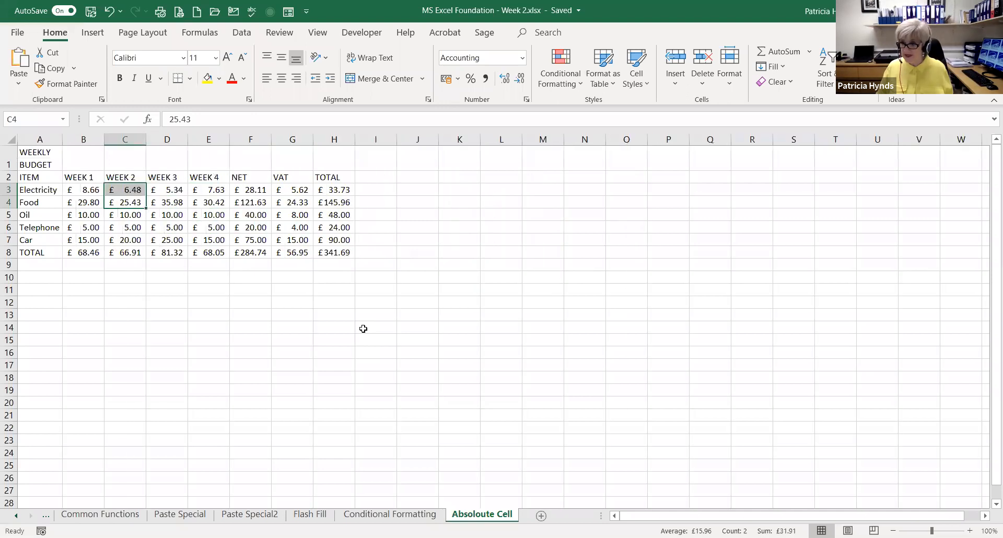
{"action": "key", "text": "ctrl+grave"}
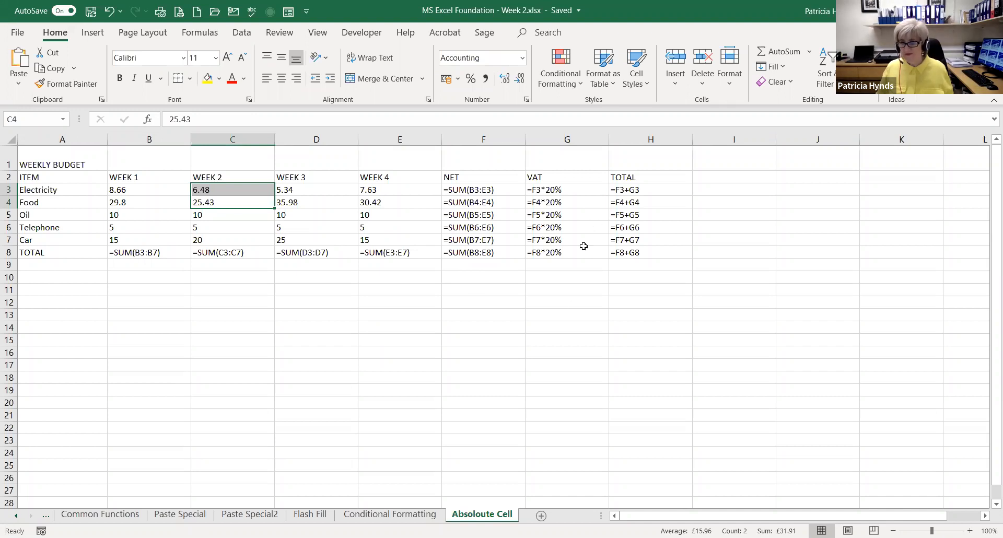
Compare the VAT formulas in G3:G8 with the TOTAL formulas in H3:H8
{"action": "left_click_drag", "start_coordinate": [567, 191], "coordinate": [572, 252]}
{"action": "left_click_drag", "start_coordinate": [638, 188], "coordinate": [635, 252]}
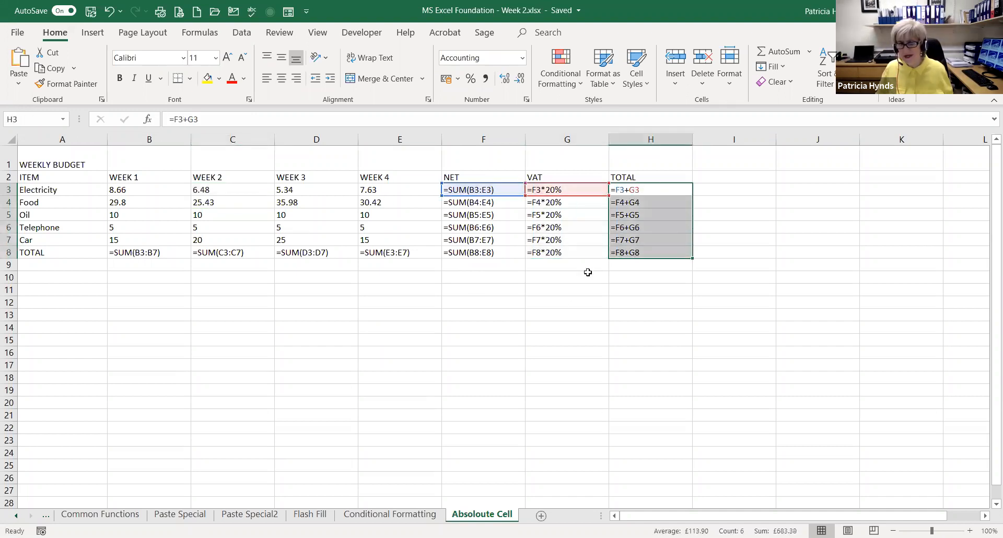
{"action": "left_click", "coordinate": [586, 275]}
{"action": "left_click_drag", "start_coordinate": [568, 189], "coordinate": [564, 253]}
{"action": "left_click_drag", "start_coordinate": [639, 190], "coordinate": [641, 252]}
{"action": "left_click", "coordinate": [570, 275]}
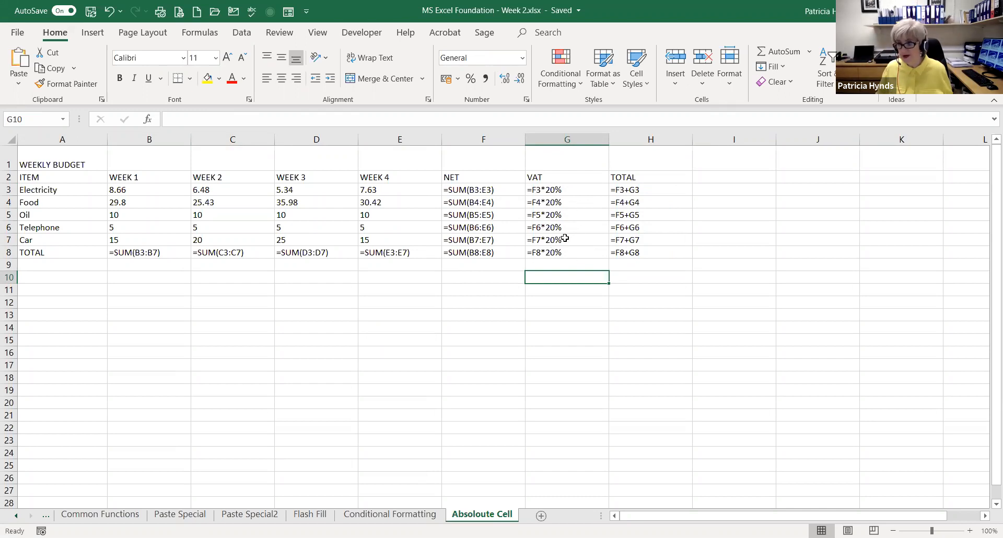
Examine the VAT formulas from G3 to G8 one by one for how the NET cell reference changes per row
{"action": "left_click", "coordinate": [568, 191]}
{"action": "key", "text": "Down"}
{"action": "key", "text": "Down"}
{"action": "key", "text": "Down"}
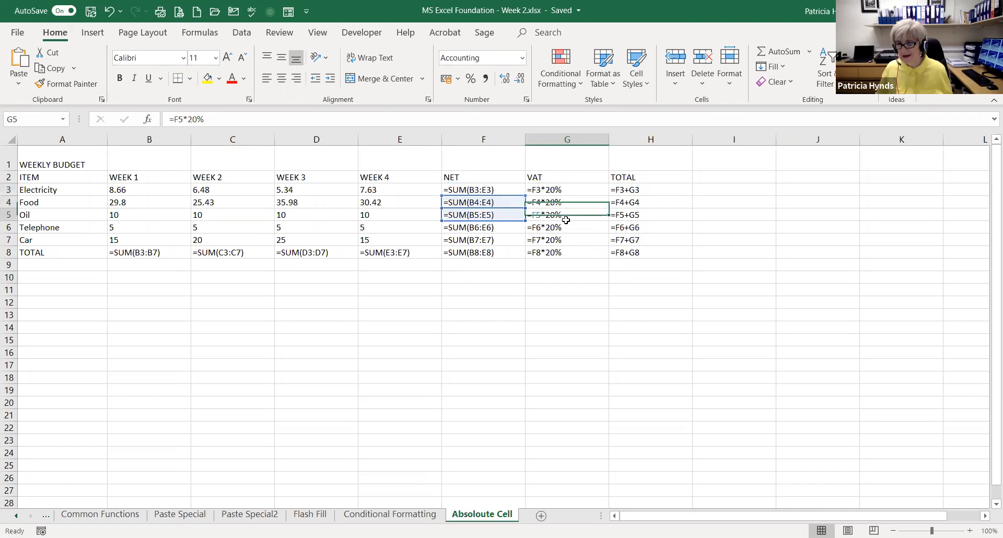
{"action": "key", "text": "Down"}
{"action": "key", "text": "Down"}
{"action": "key", "text": "Up"}
{"action": "key", "text": "Up"}
{"action": "key", "text": "Up"}
{"action": "key", "text": "Up"}
{"action": "key", "text": "Up"}
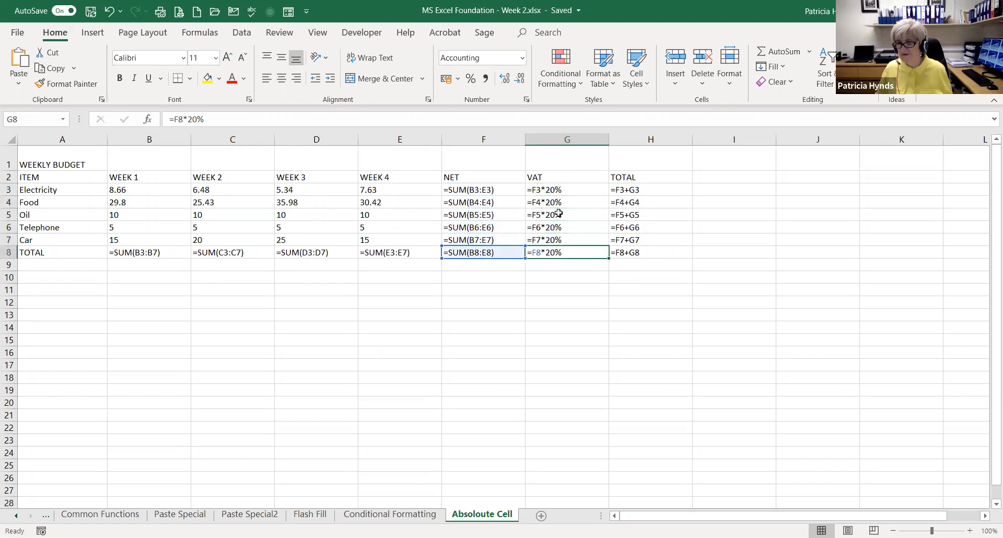
{"action": "key", "text": "Down"}
{"action": "left_click", "coordinate": [569, 191]}
{"action": "left_click", "coordinate": [571, 200]}
{"action": "left_click", "coordinate": [557, 215]}
{"action": "left_click", "coordinate": [533, 228]}
{"action": "left_click", "coordinate": [590, 240]}
{"action": "left_click", "coordinate": [588, 252]}
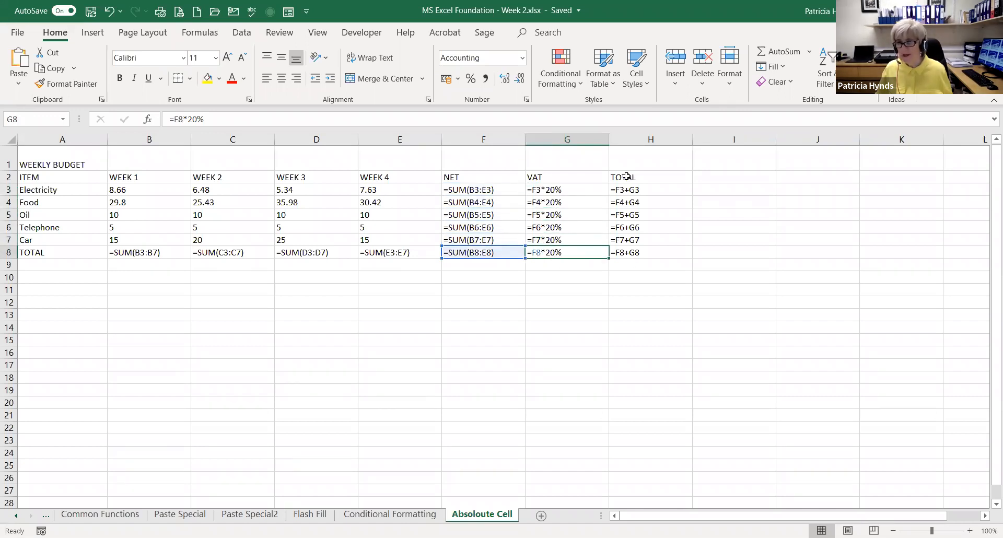
Examine the cell references in the TOTAL formulas in H3 and H4, and switch the sheet back to showing values
{"action": "left_click", "coordinate": [637, 191]}
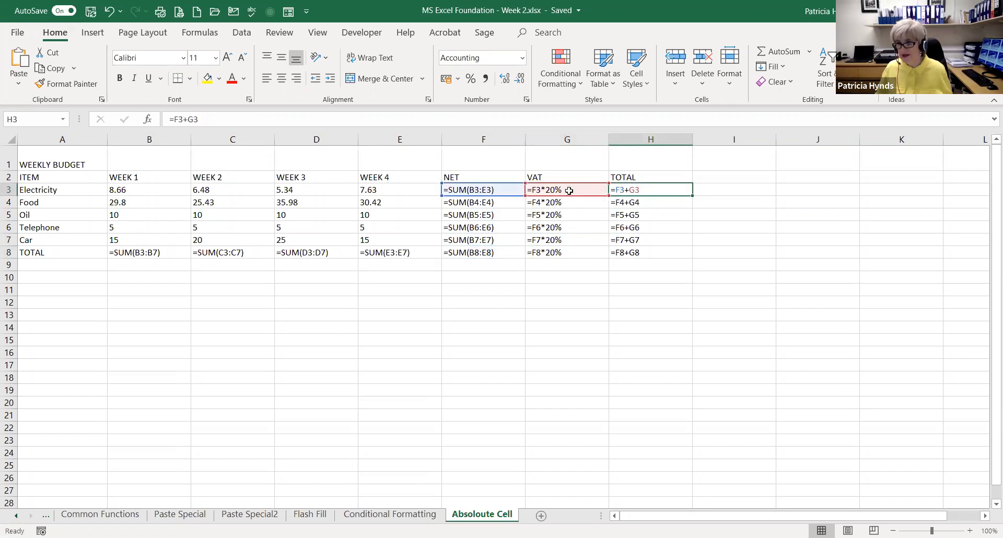
{"action": "left_click", "coordinate": [631, 204]}
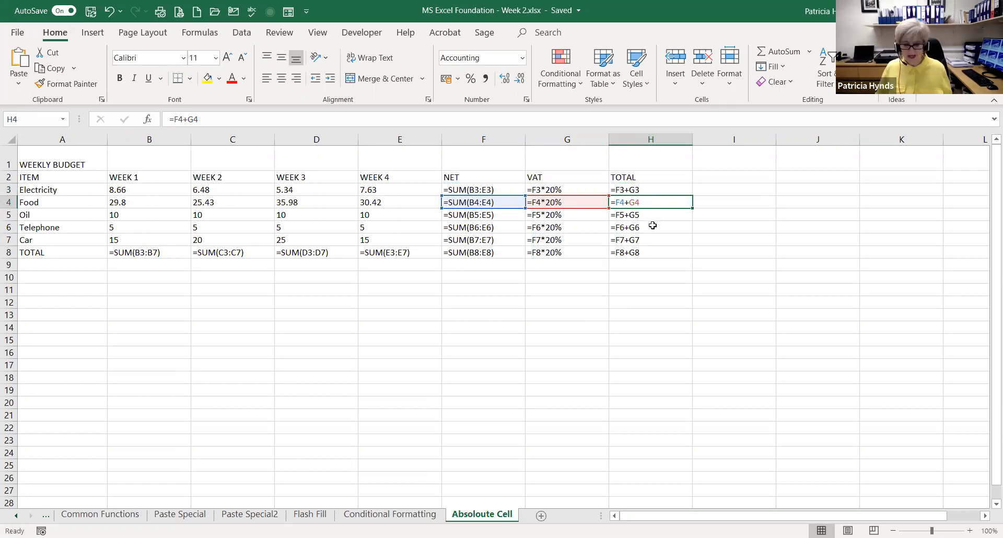
{"action": "key", "text": "ctrl+grave"}
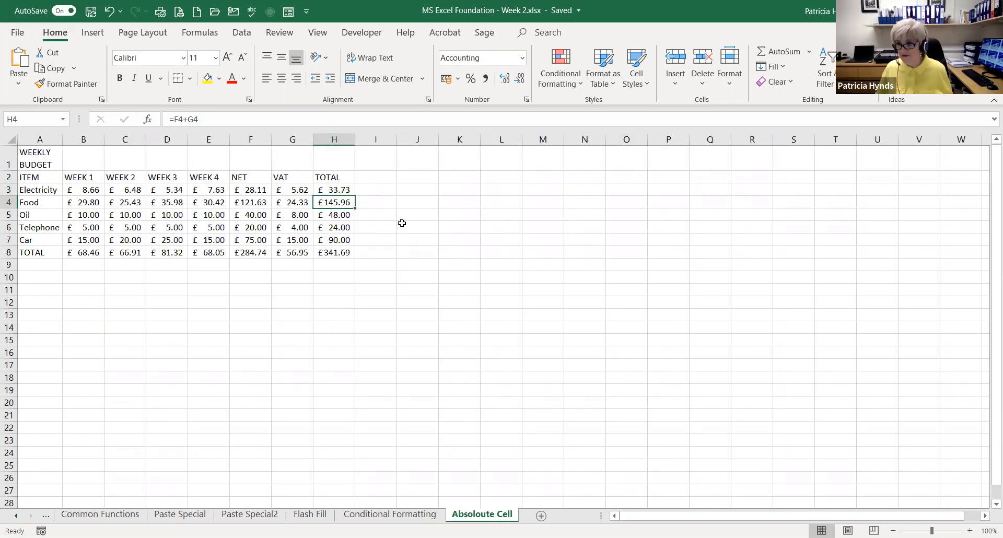
Add a % column heading in I2, beside the TOTAL heading of the weekly budget
{"action": "left_click", "coordinate": [374, 174]}
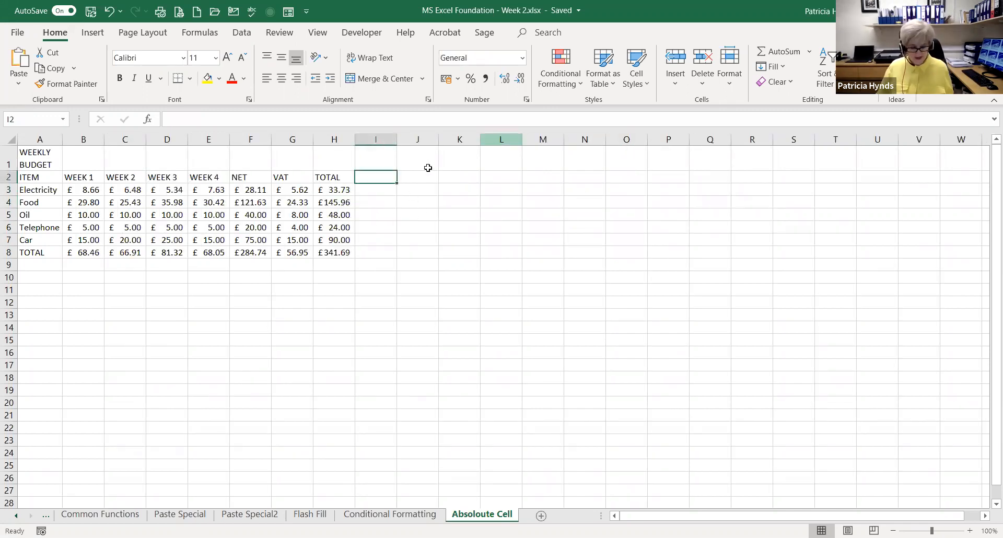
{"action": "type", "text": "%"}
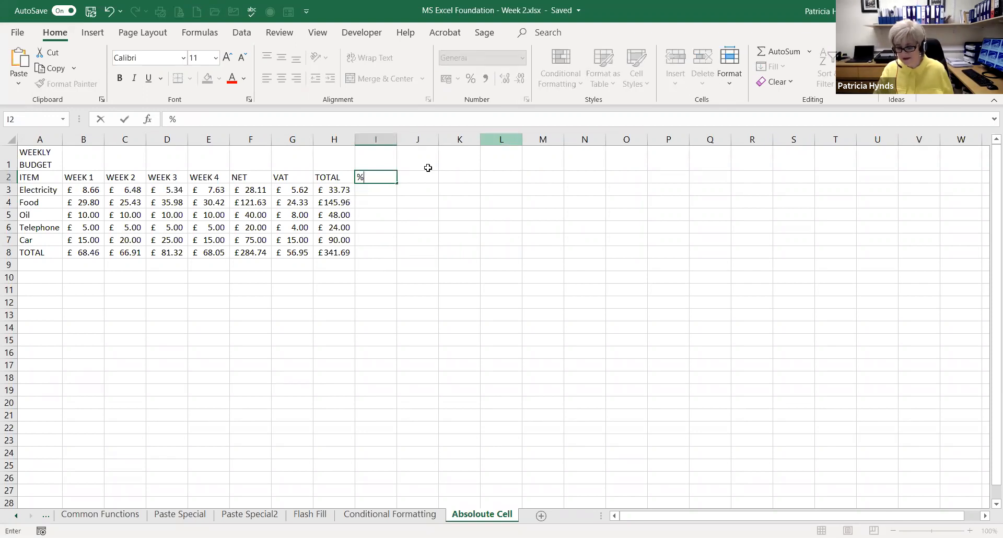
{"action": "key", "text": "Return"}
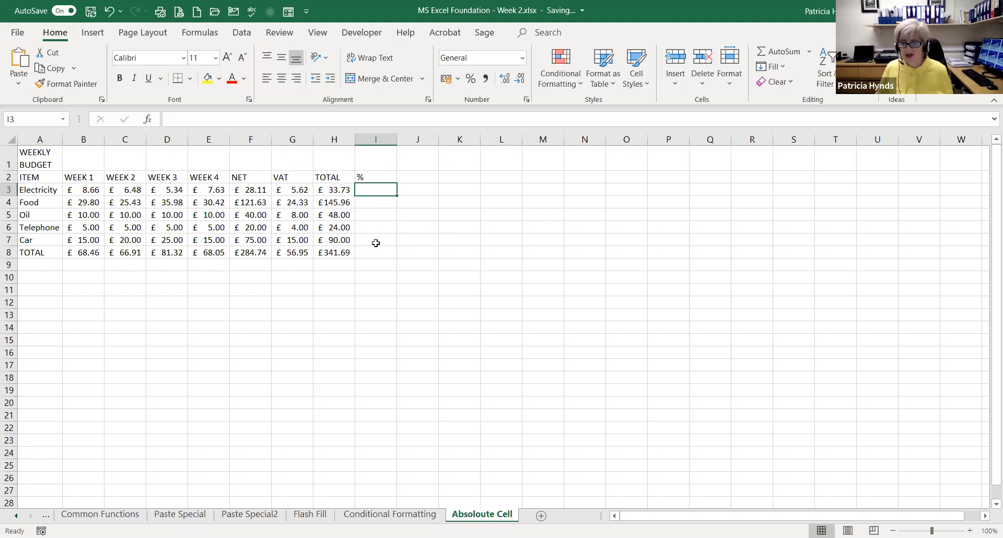
Enter the formula =H3/H8 in I3 to work out Electricity's share of the overall budget total
{"action": "left_click_drag", "start_coordinate": [333, 190], "coordinate": [334, 231]}
{"action": "left_click", "coordinate": [345, 252]}
{"action": "left_click", "coordinate": [416, 277]}
{"action": "left_click", "coordinate": [334, 190]}
{"action": "left_click", "coordinate": [377, 197]}
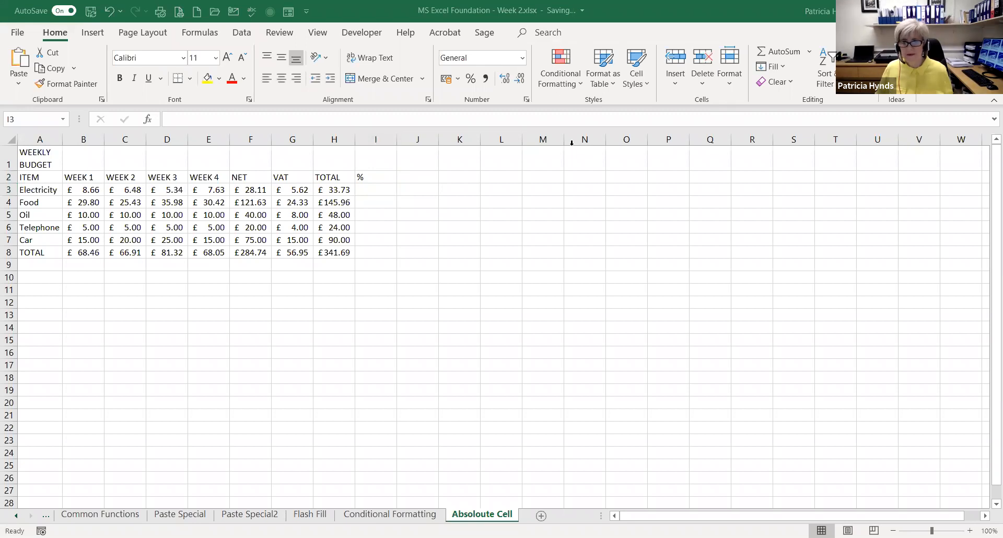
{"action": "left_click", "coordinate": [380, 189]}
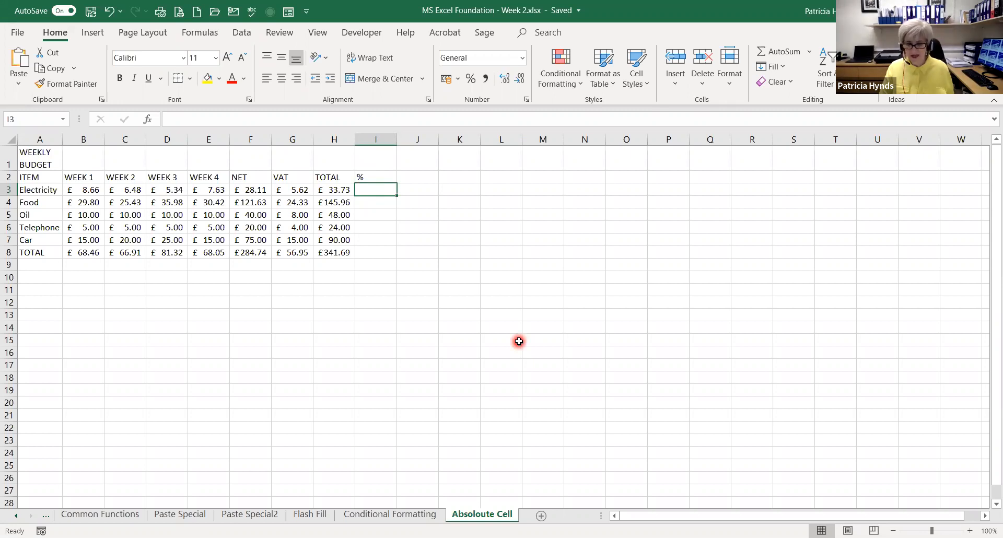
{"action": "type", "text": "="}
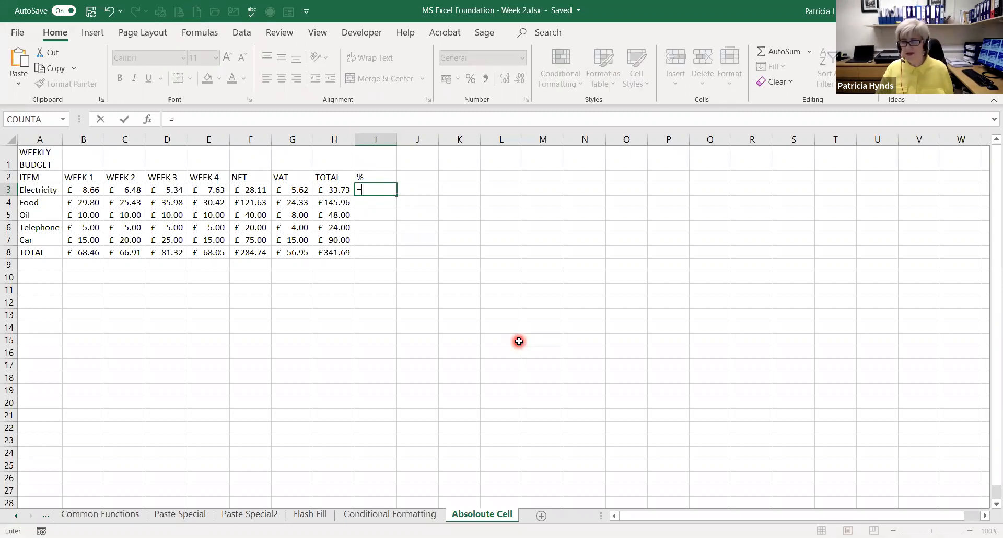
{"action": "left_click", "coordinate": [329, 190]}
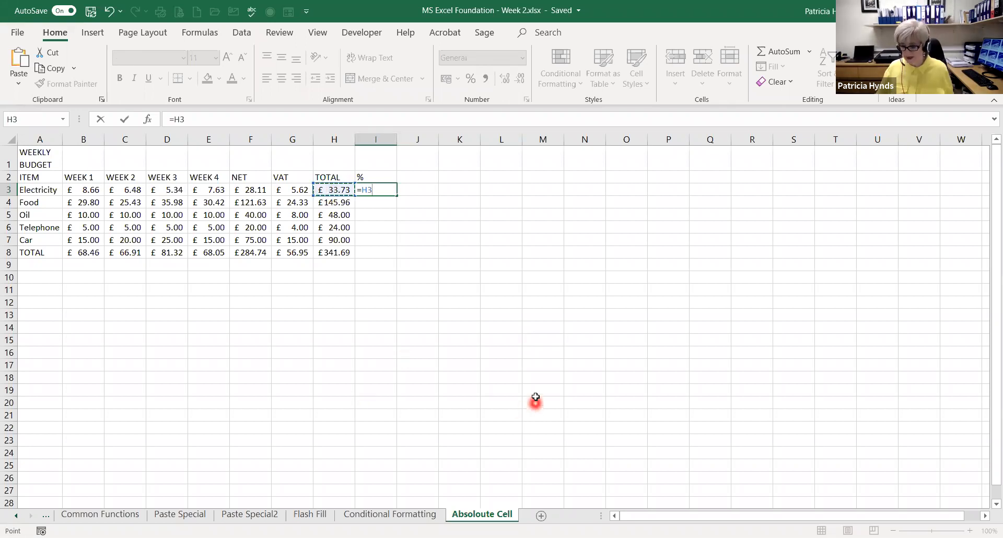
{"action": "type", "text": "/"}
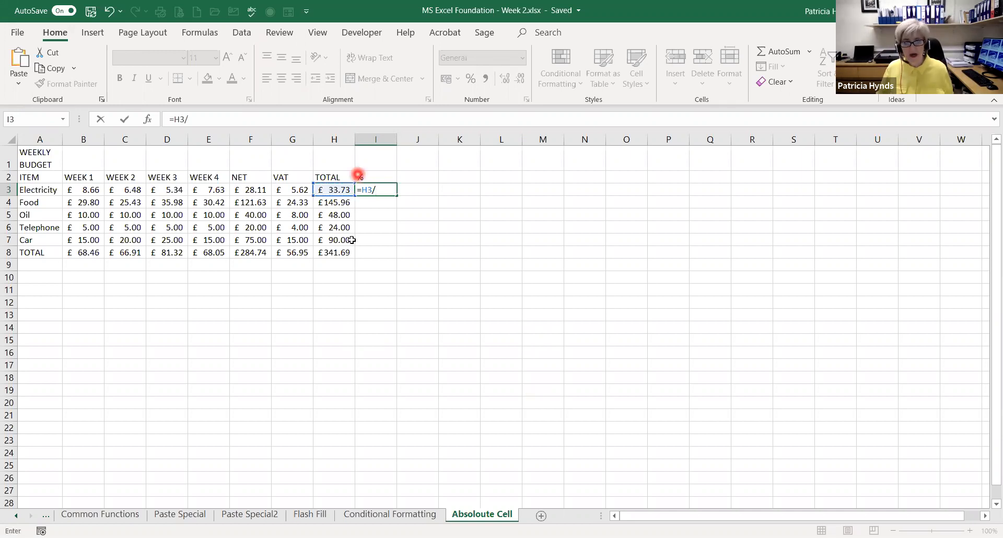
{"action": "left_click", "coordinate": [333, 252]}
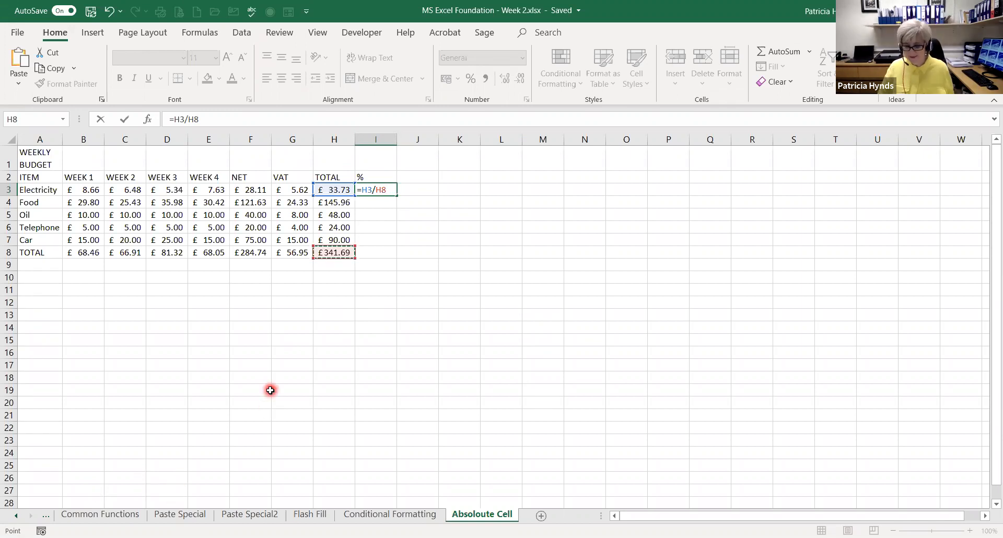
{"action": "key", "text": "Return"}
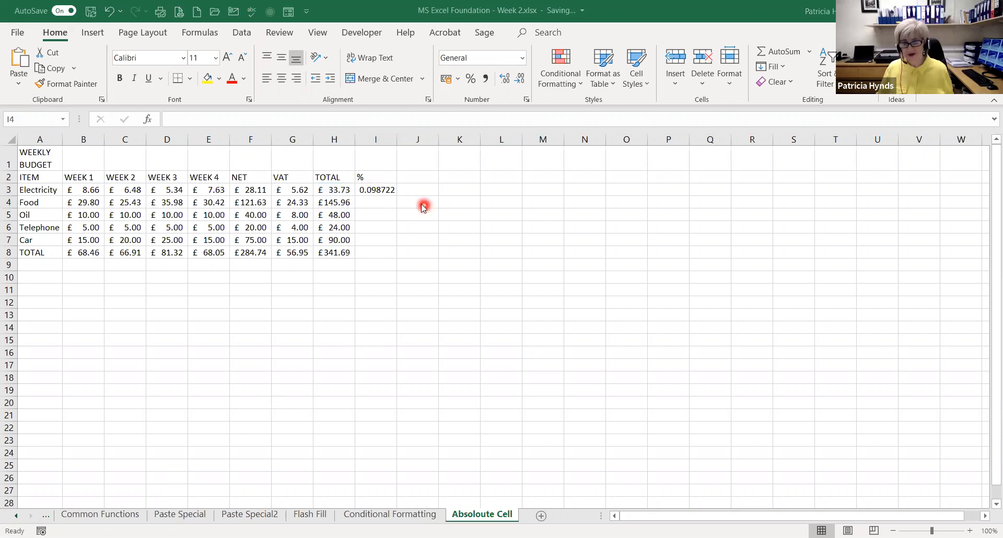
Fill the % formula from I3 down to I8 and display the sheet's formulas instead of values
{"action": "left_click", "coordinate": [368, 191]}
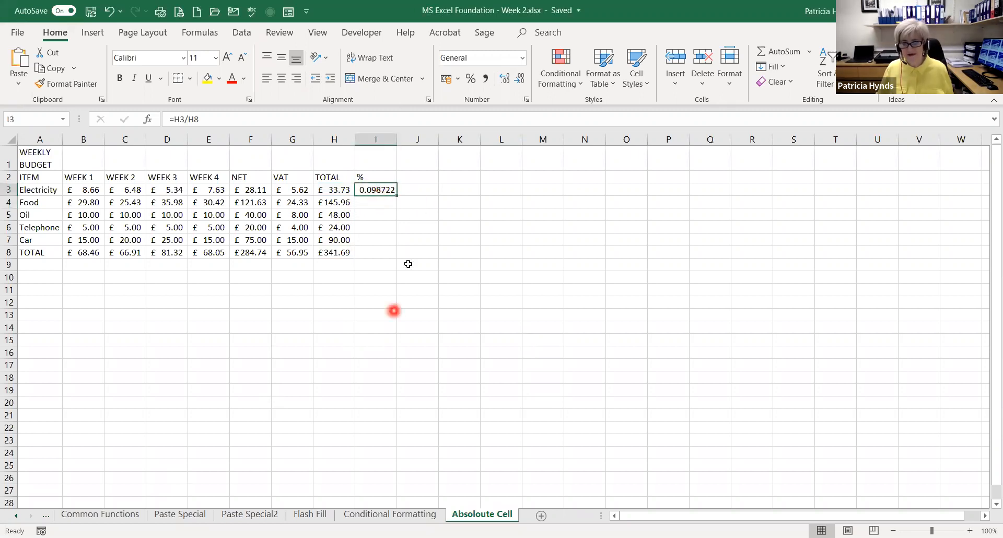
{"action": "left_click_drag", "start_coordinate": [399, 198], "coordinate": [390, 257]}
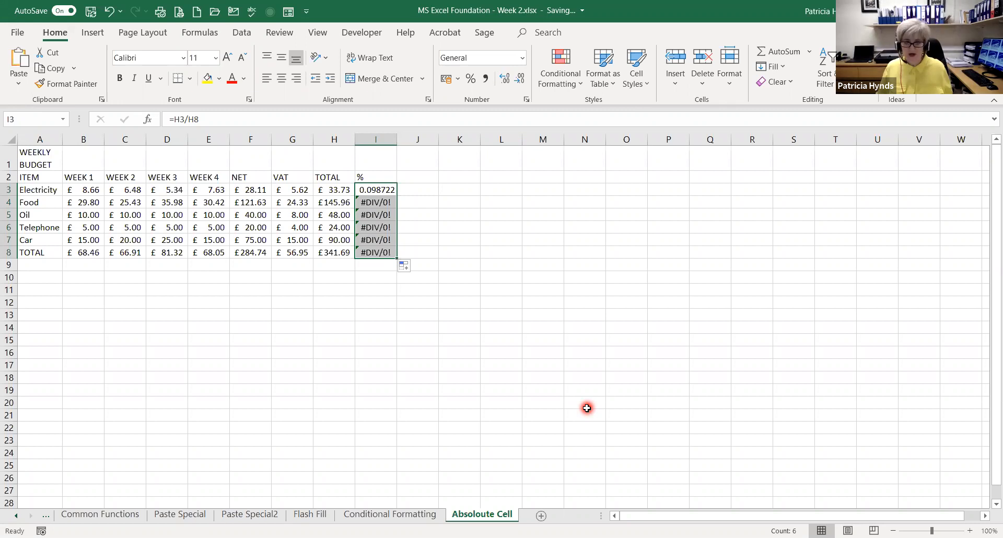
{"action": "key", "text": "ctrl+grave"}
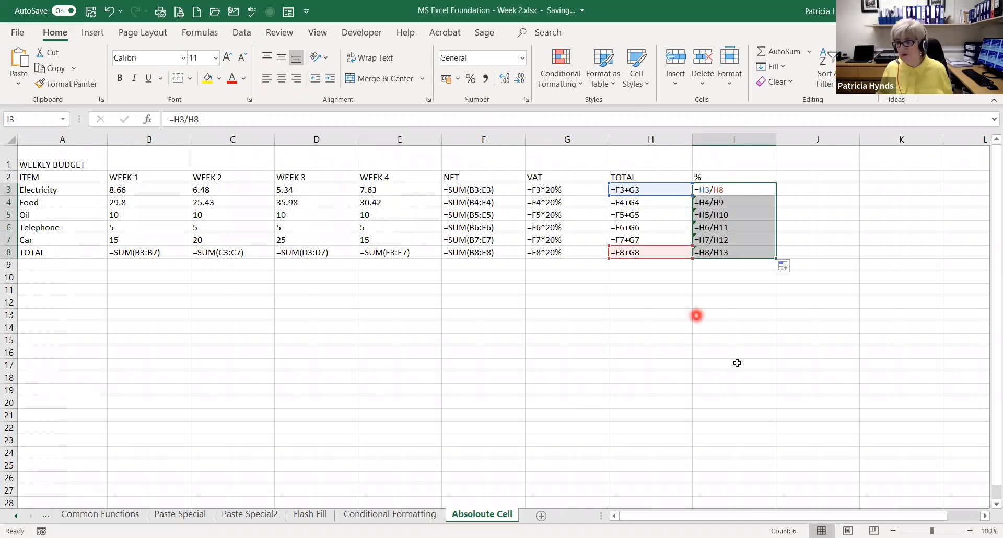
Examine the % formulas from I3 to I8 one by one for how the divisor's cell reference changes per row
{"action": "left_click", "coordinate": [738, 189]}
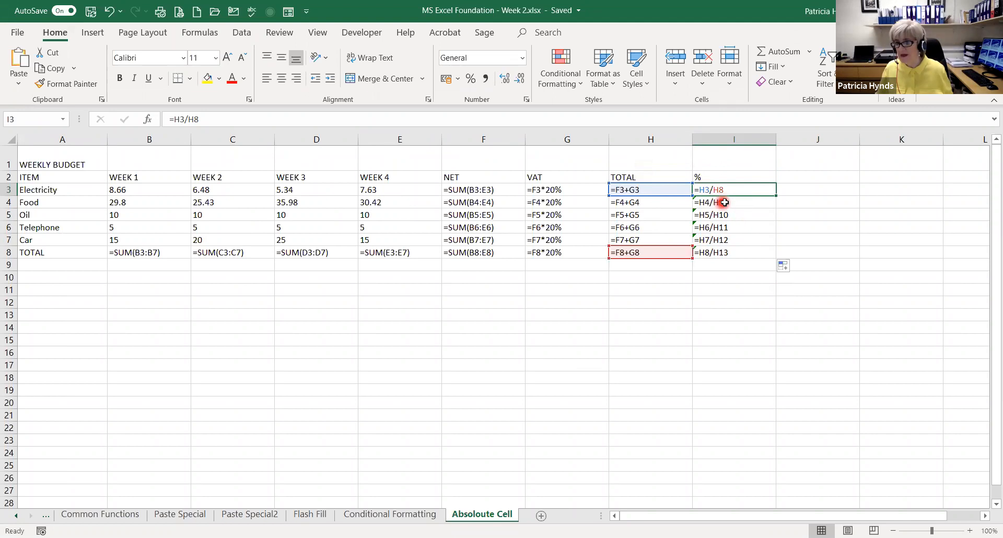
{"action": "left_click", "coordinate": [724, 206]}
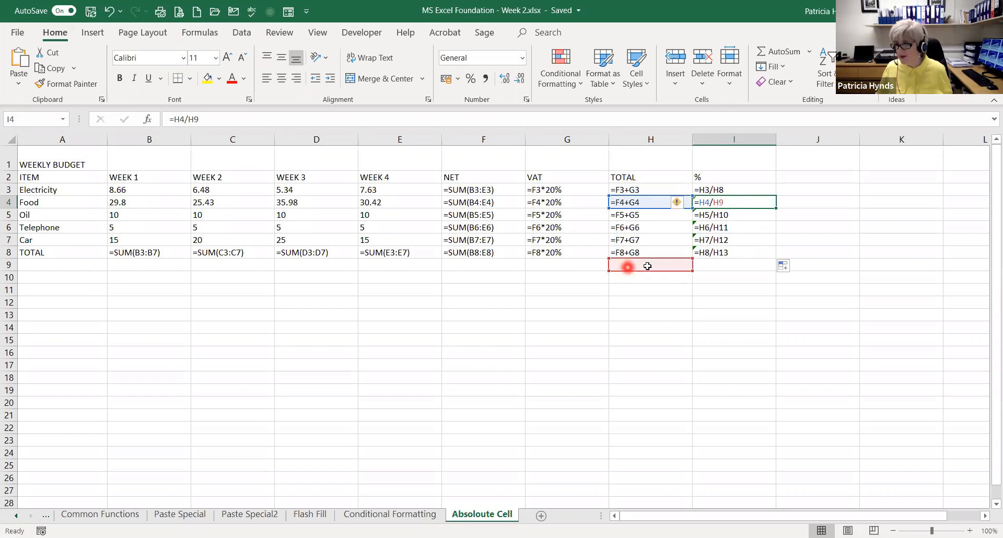
{"action": "left_click", "coordinate": [731, 215]}
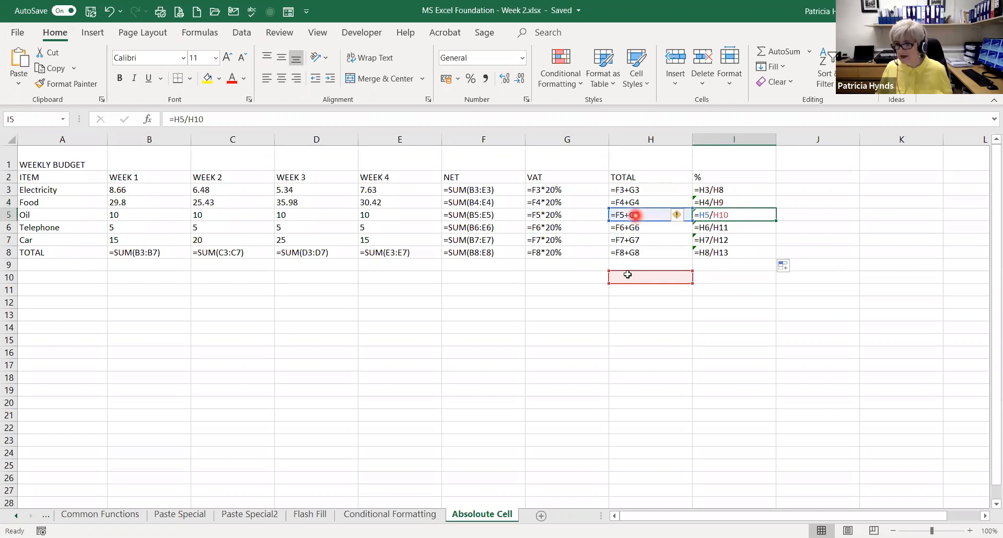
{"action": "left_click", "coordinate": [722, 230]}
{"action": "left_click", "coordinate": [721, 242]}
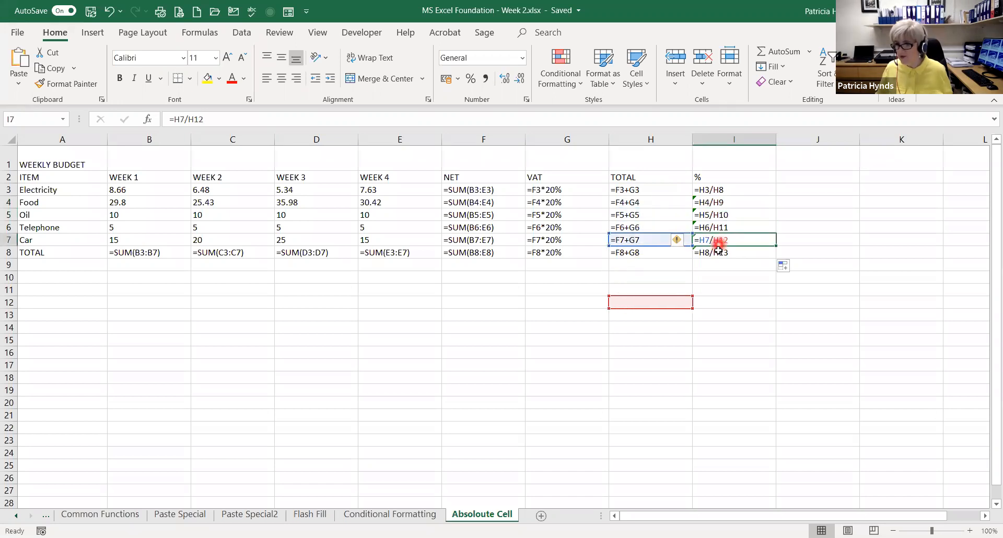
{"action": "left_click", "coordinate": [719, 253]}
Go through the % formulas in I3:I8 twice more, tracing which cells each one refers to in the TOTAL column
{"action": "left_click", "coordinate": [718, 190]}
{"action": "left_click", "coordinate": [715, 203]}
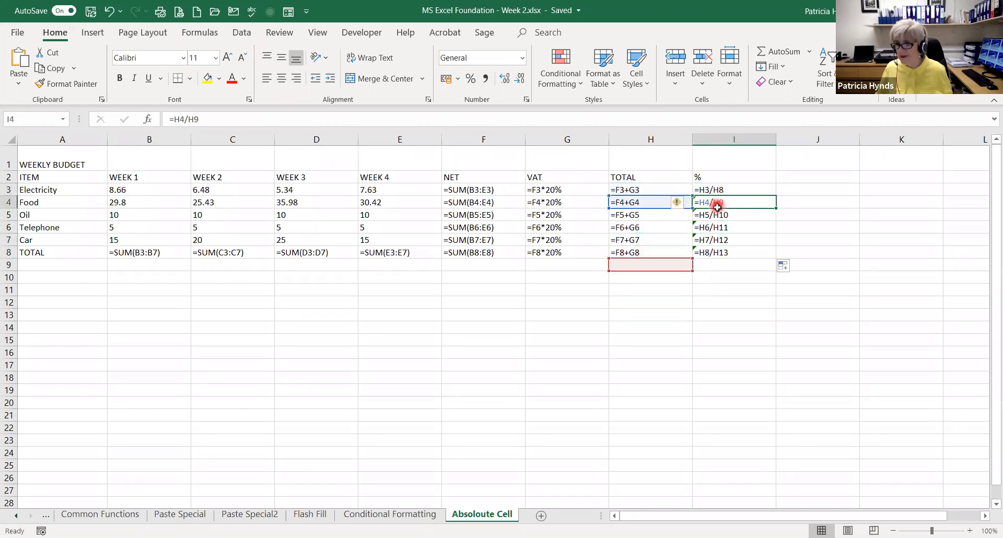
{"action": "left_click", "coordinate": [712, 214]}
{"action": "left_click", "coordinate": [711, 230]}
{"action": "left_click", "coordinate": [709, 241]}
{"action": "left_click", "coordinate": [708, 253]}
{"action": "left_click", "coordinate": [710, 191]}
{"action": "left_click", "coordinate": [710, 204]}
{"action": "left_click", "coordinate": [709, 215]}
{"action": "left_click", "coordinate": [708, 228]}
{"action": "left_click", "coordinate": [707, 240]}
{"action": "left_click", "coordinate": [707, 253]}
Compare the divisor references in the I3 and I4 formulas, and switch the sheet back to showing values
{"action": "left_click", "coordinate": [721, 190]}
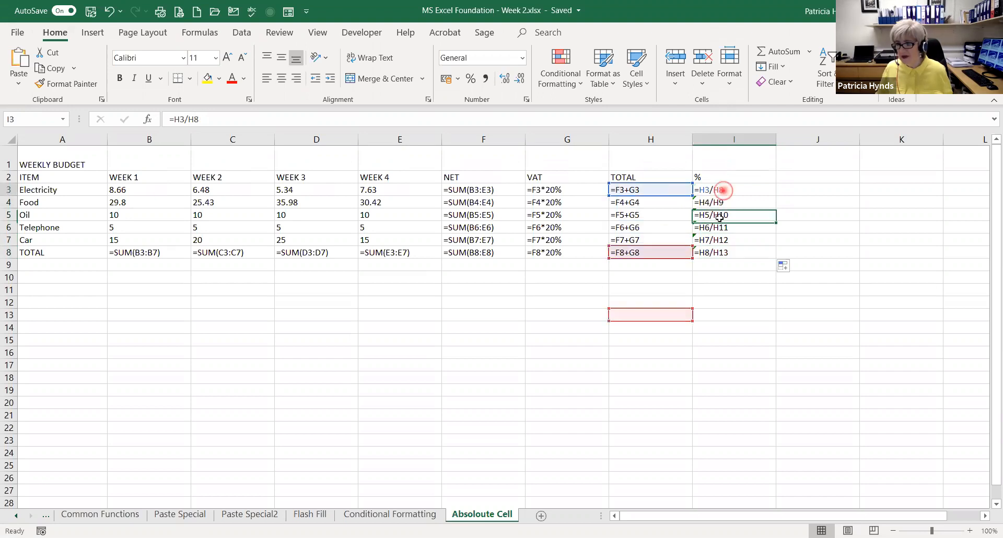
{"action": "left_click", "coordinate": [715, 203]}
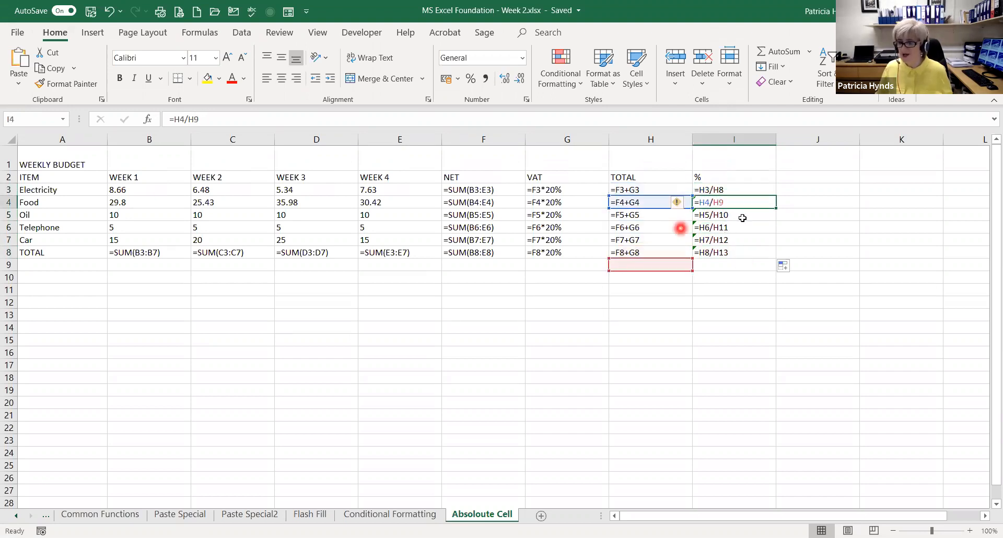
{"action": "left_click", "coordinate": [730, 193]}
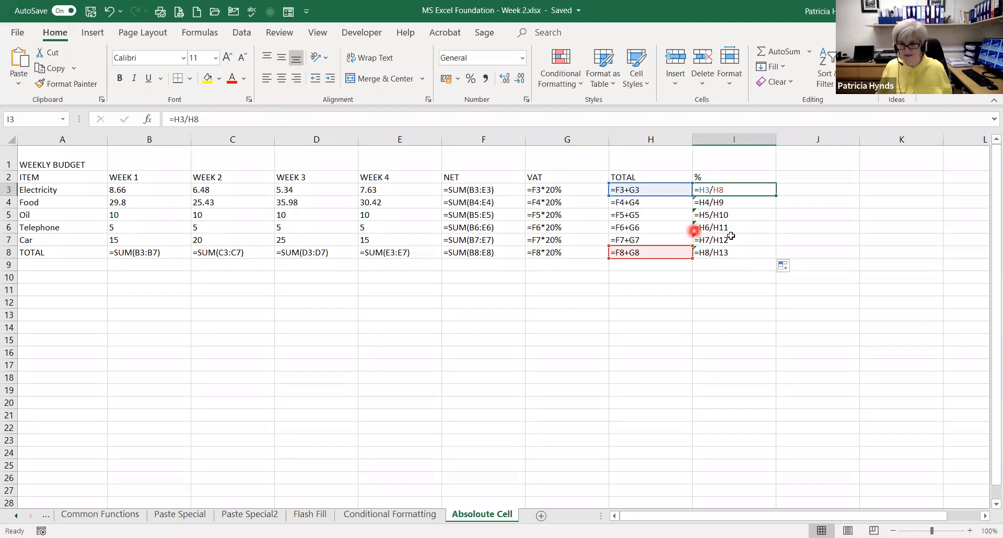
{"action": "key", "text": "ctrl+grave"}
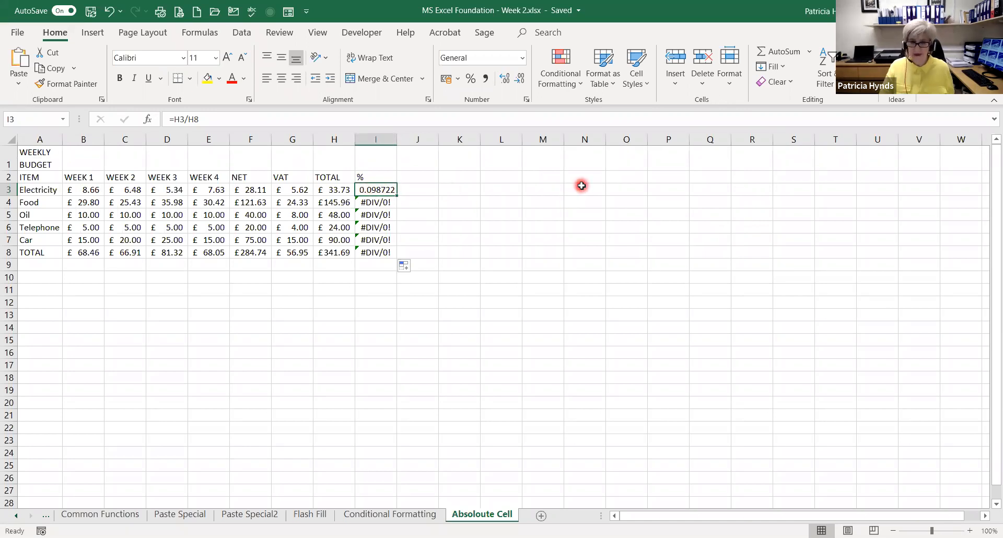
Re-enter the % formula in I3, dividing the Electricity total in H3 by the overall total in H8
{"action": "type", "text": "="}
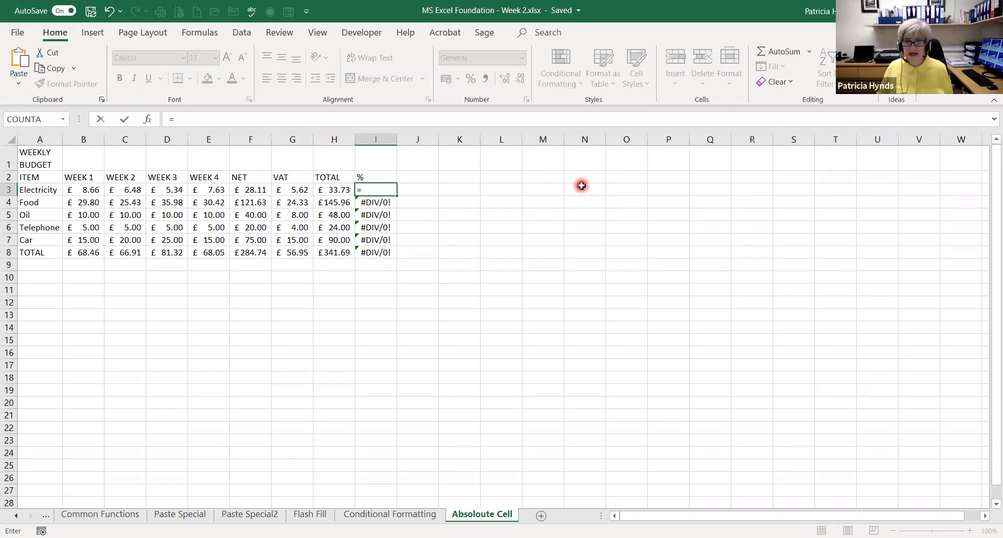
{"action": "left_click", "coordinate": [337, 189]}
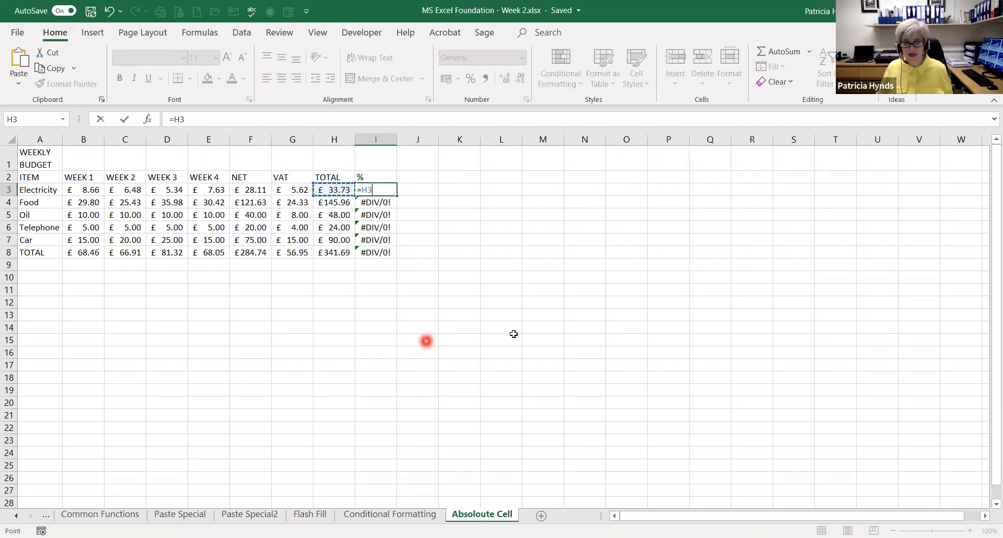
{"action": "type", "text": "/"}
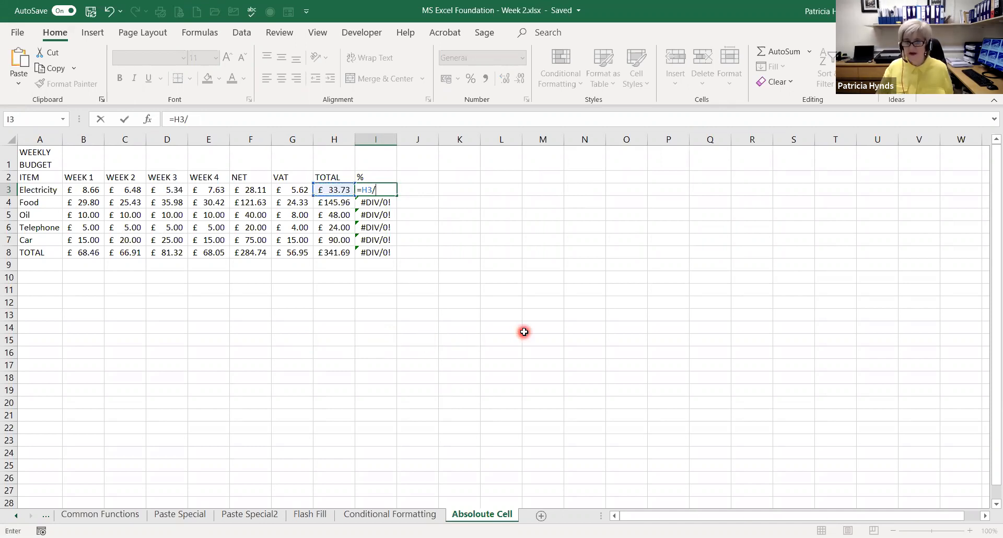
{"action": "left_click", "coordinate": [326, 254]}
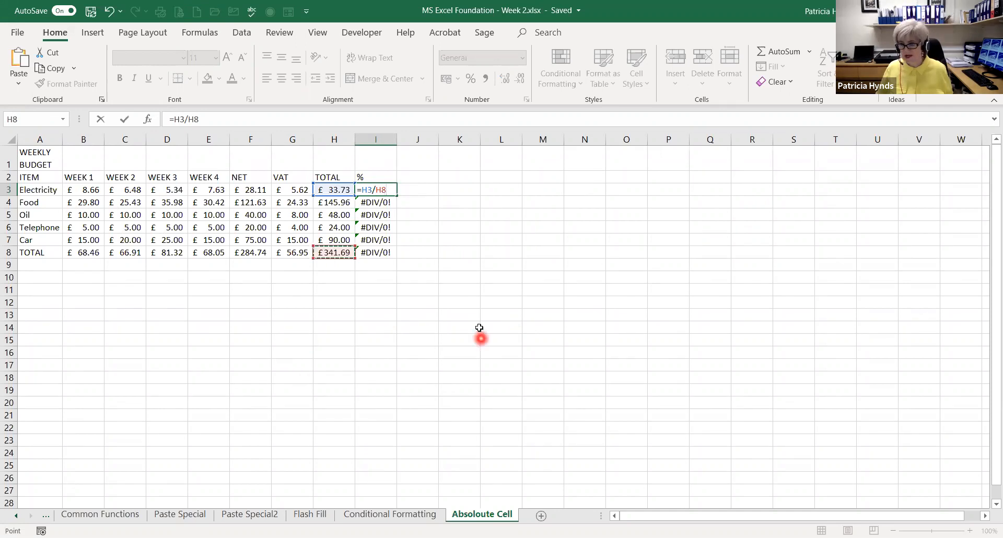
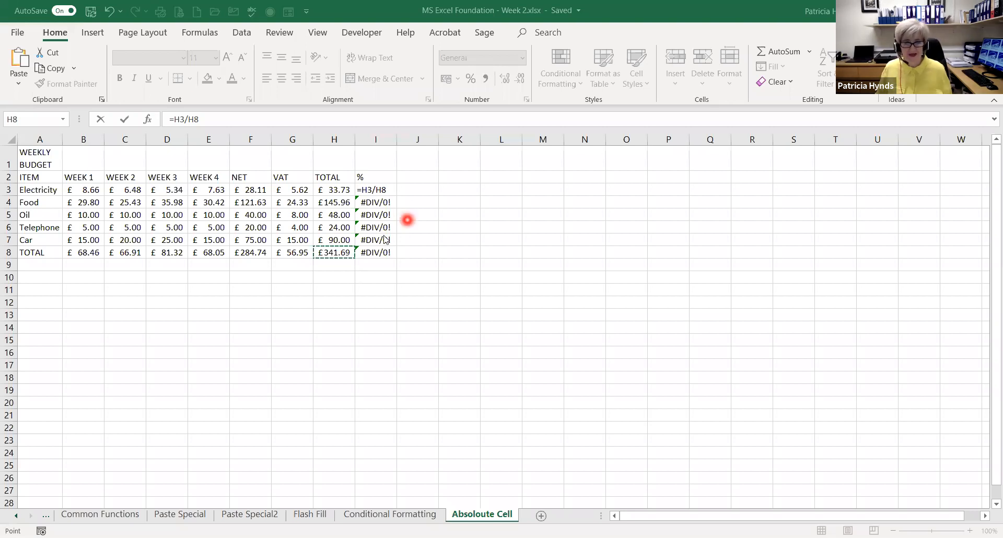
Re-enter the % formula in I3 as the Electricity total divided by an absolute reference to the overall total, =H3/$H$8
{"action": "left_click", "coordinate": [375, 189]}
{"action": "key", "text": "ctrl+Return"}
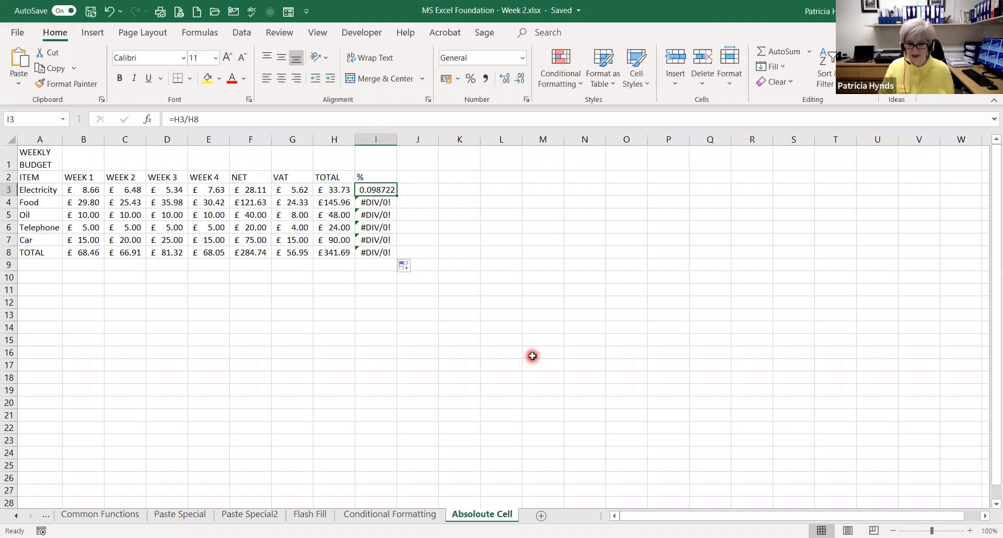
{"action": "type", "text": "="}
{"action": "left_click", "coordinate": [336, 191]}
{"action": "type", "text": "/"}
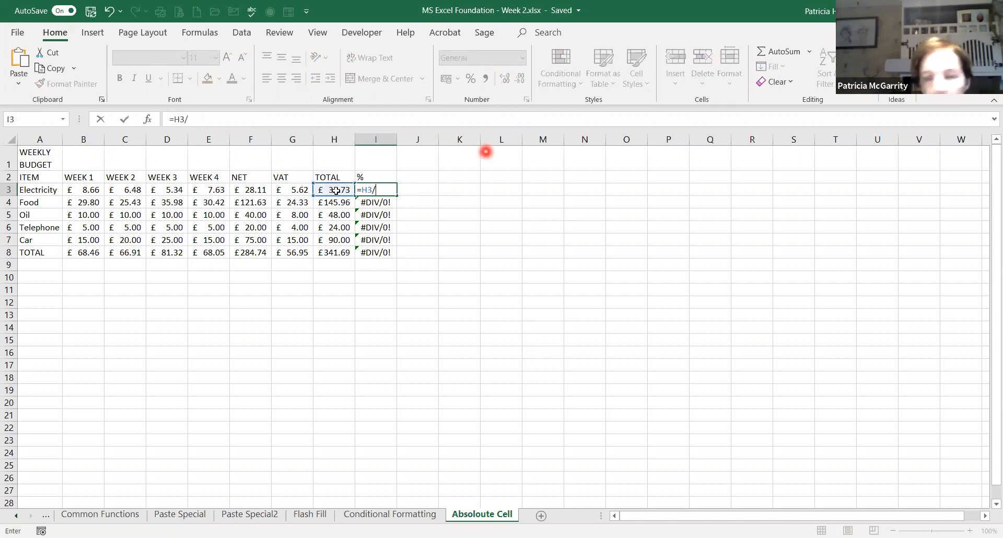
{"action": "left_click", "coordinate": [334, 252]}
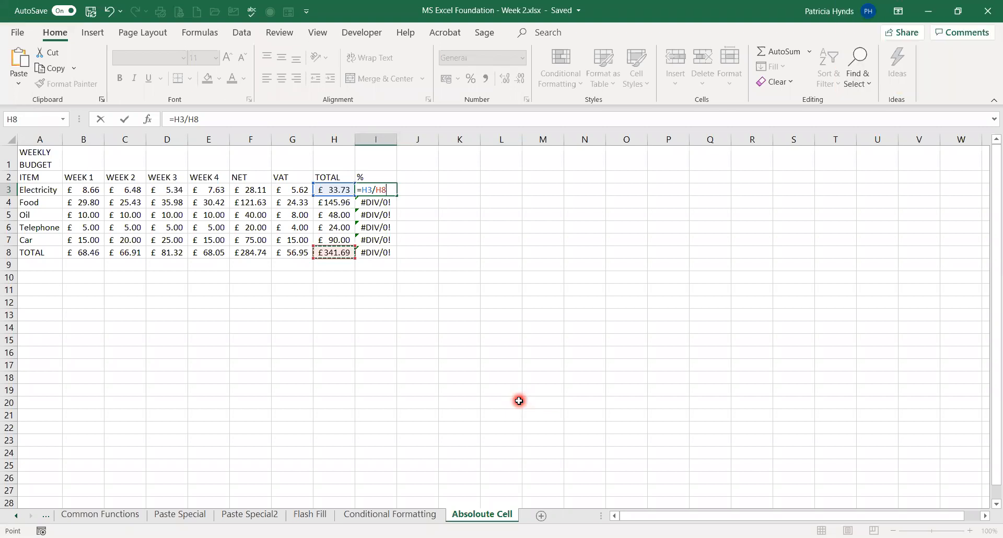
{"action": "key", "text": "F4"}
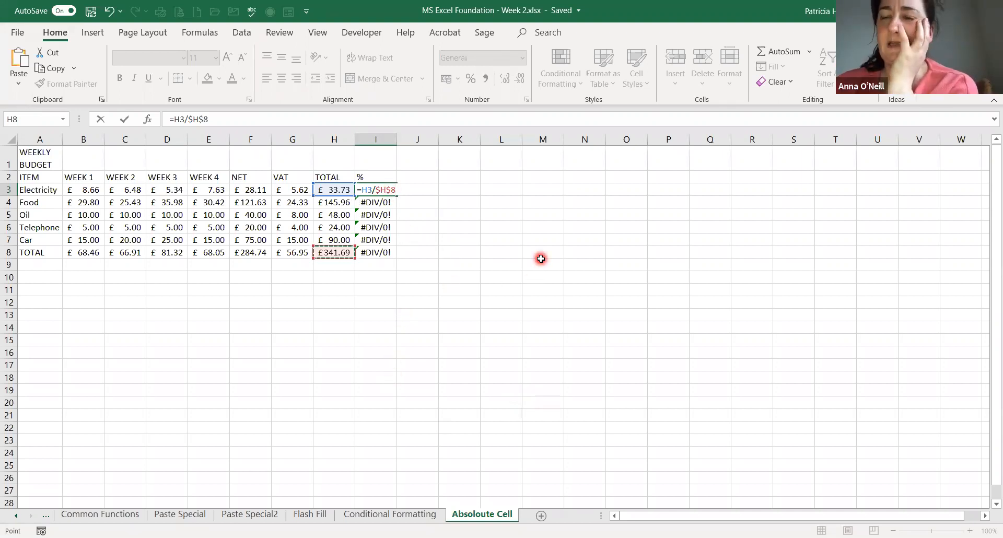
{"action": "key", "text": "Return"}
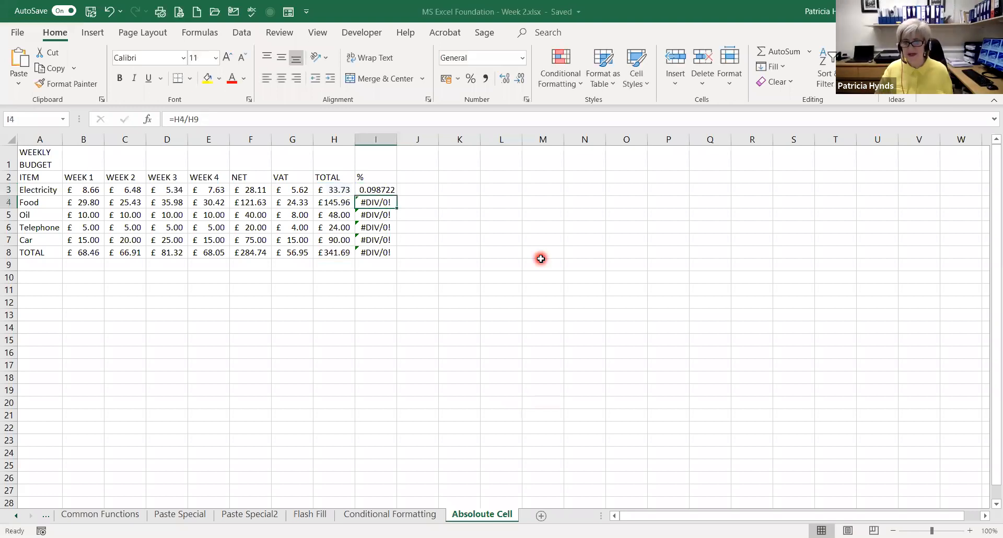
Fill the I3 formula down to I8 and format the % column results as percentages
{"action": "left_click", "coordinate": [368, 191]}
{"action": "left_click_drag", "start_coordinate": [399, 196], "coordinate": [385, 264]}
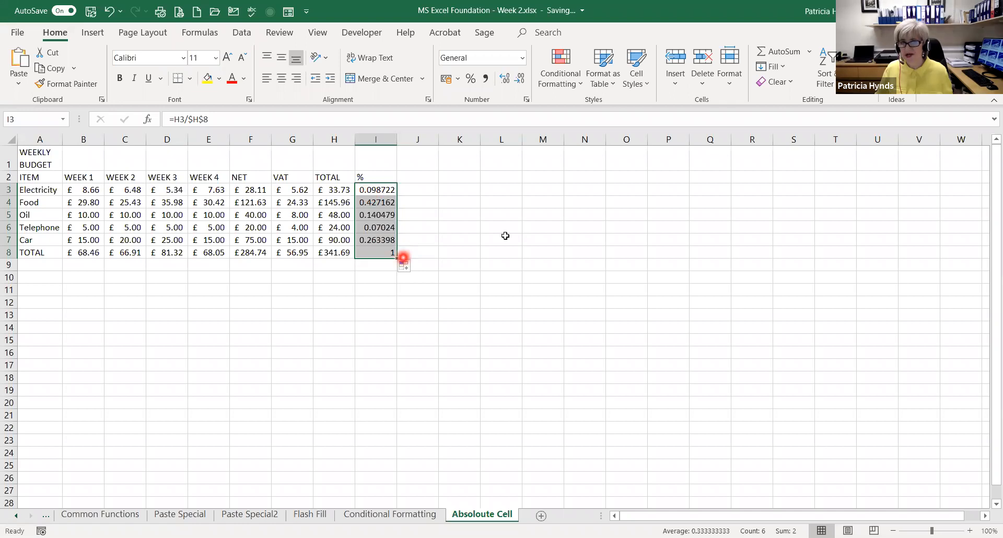
{"action": "left_click", "coordinate": [470, 78]}
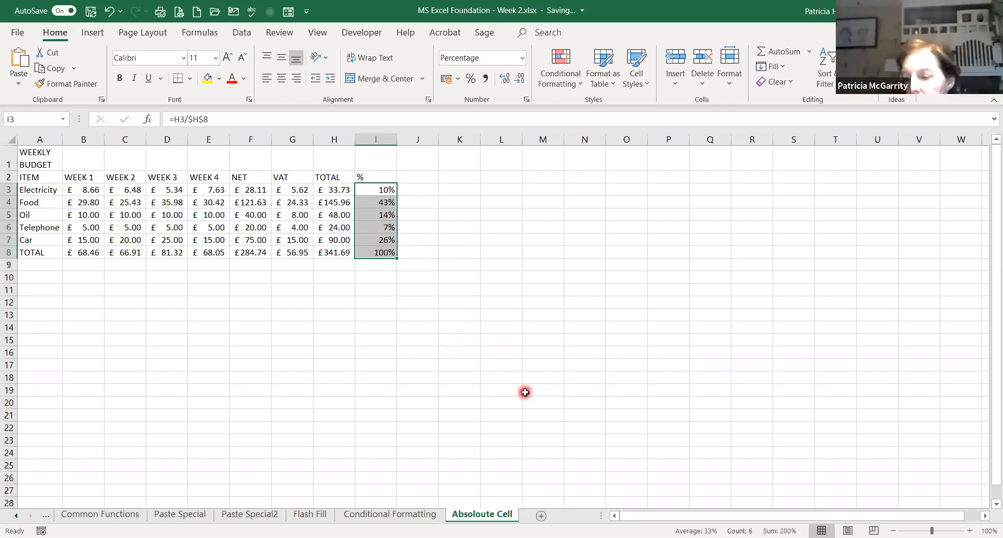
Clear I3:I8 and rebuild the percentages by entering =H3/$H$8 in I3 and filling it down to I8
{"action": "key", "text": "Delete"}
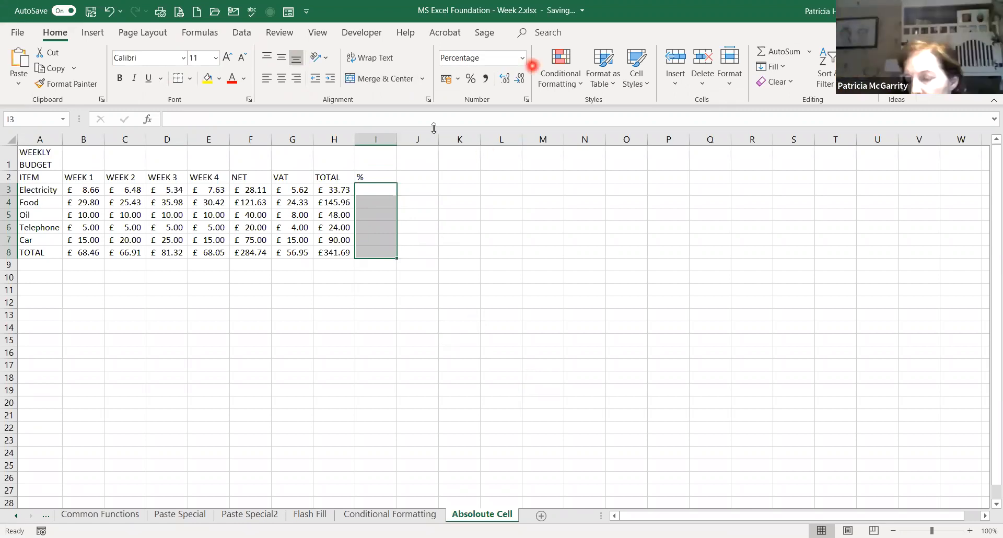
{"action": "left_click", "coordinate": [380, 189]}
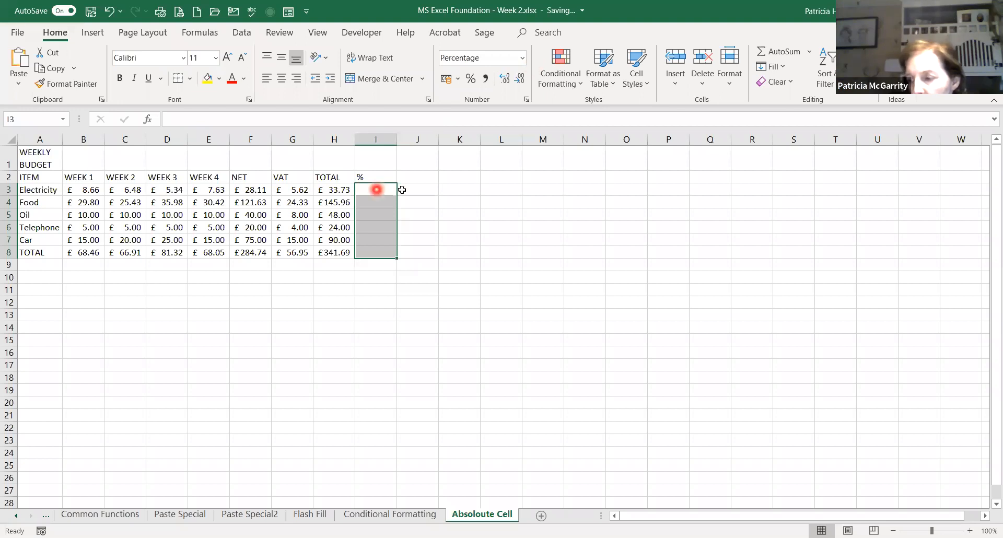
{"action": "type", "text": "="}
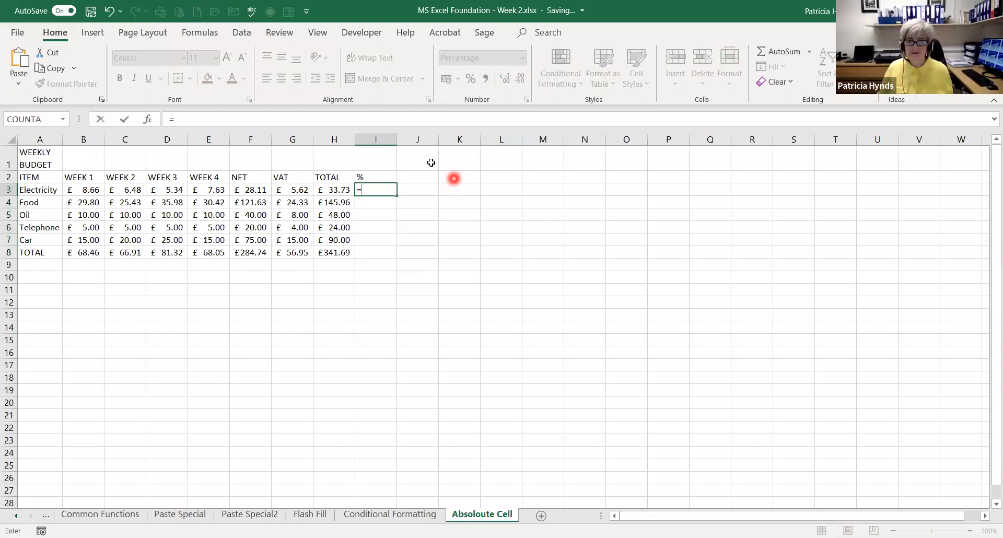
{"action": "left_click", "coordinate": [340, 188]}
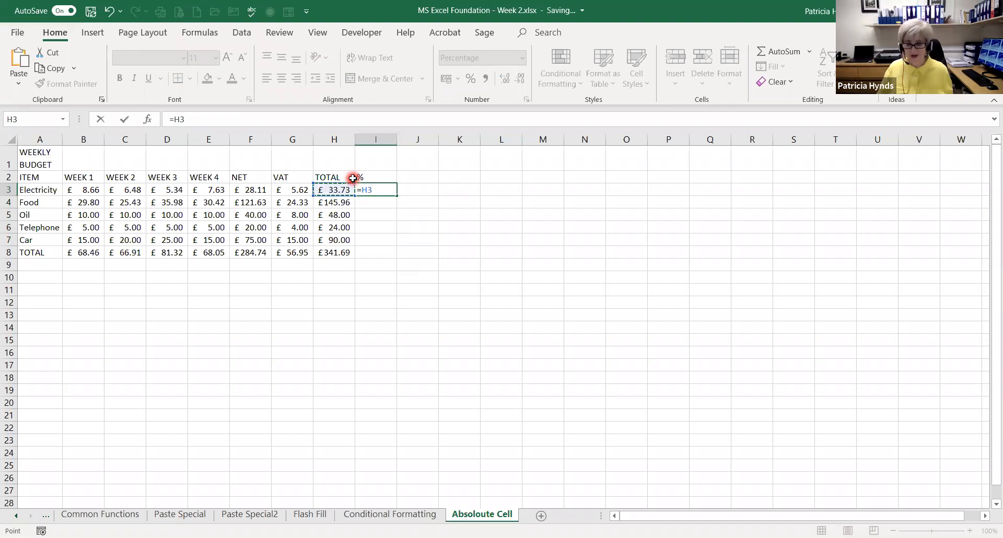
{"action": "type", "text": "/"}
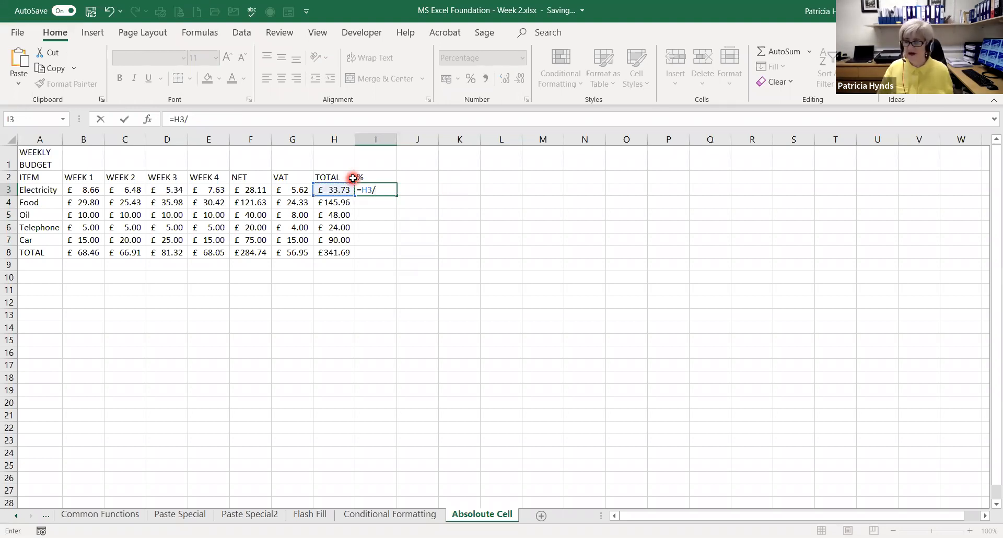
{"action": "left_click", "coordinate": [329, 251]}
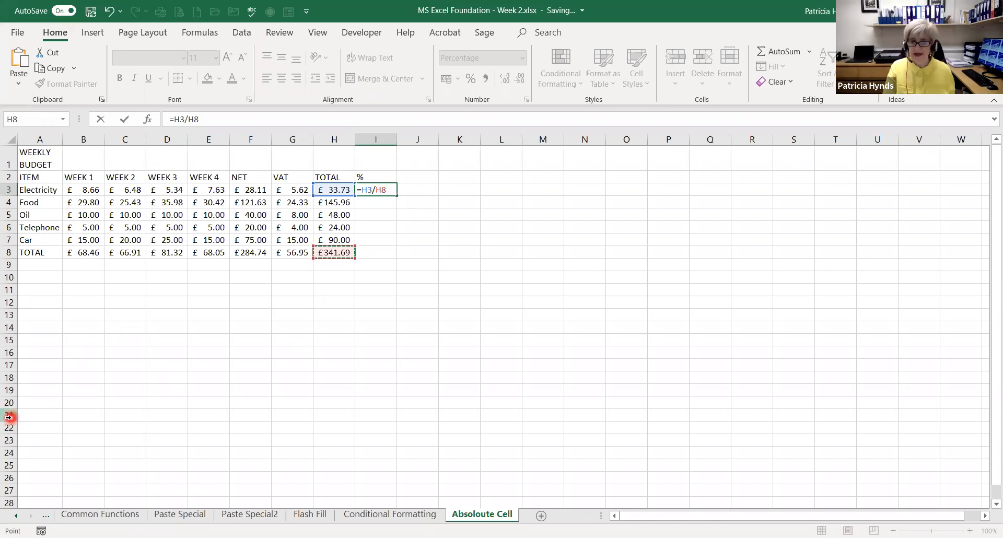
{"action": "key", "text": "F4"}
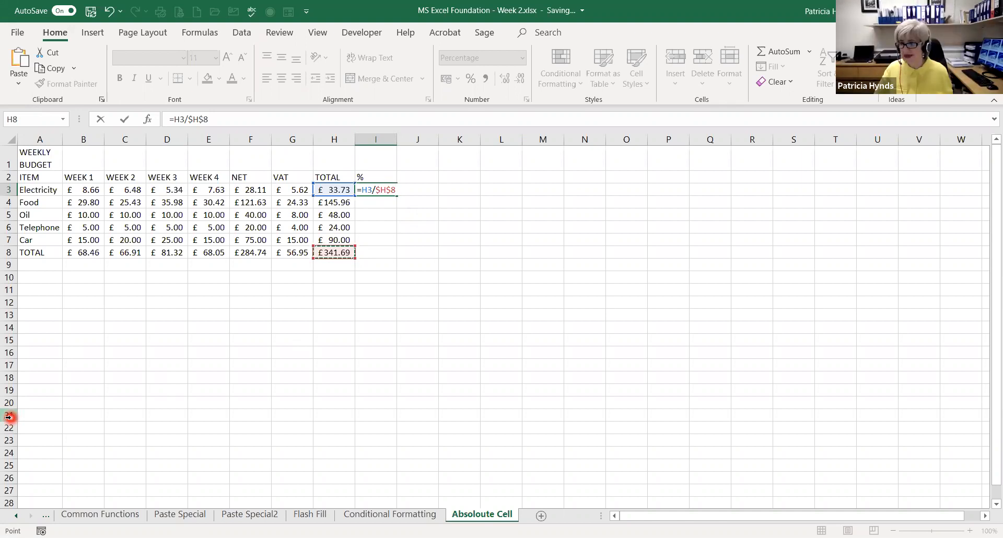
{"action": "key", "text": "Return"}
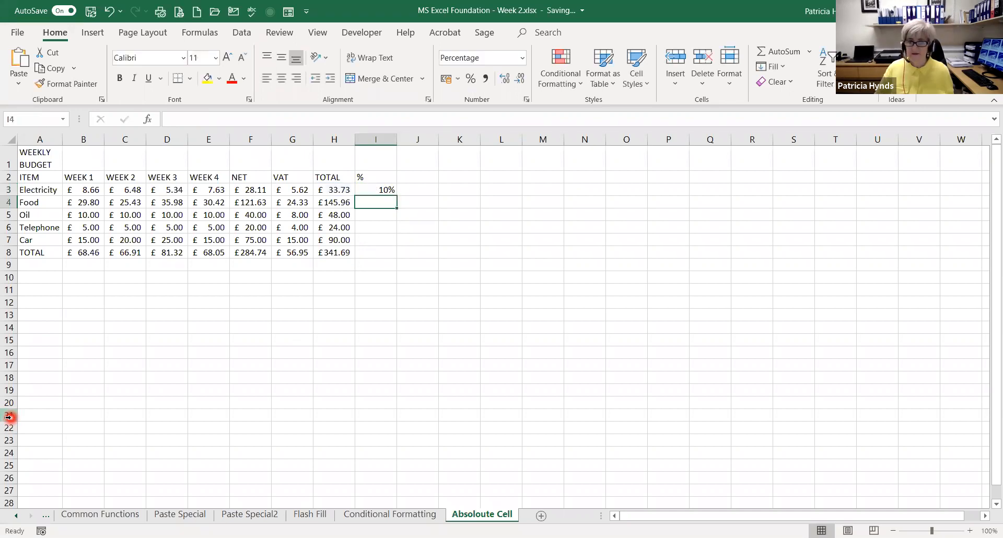
{"action": "left_click", "coordinate": [385, 190]}
{"action": "left_click_drag", "start_coordinate": [397, 195], "coordinate": [385, 258]}
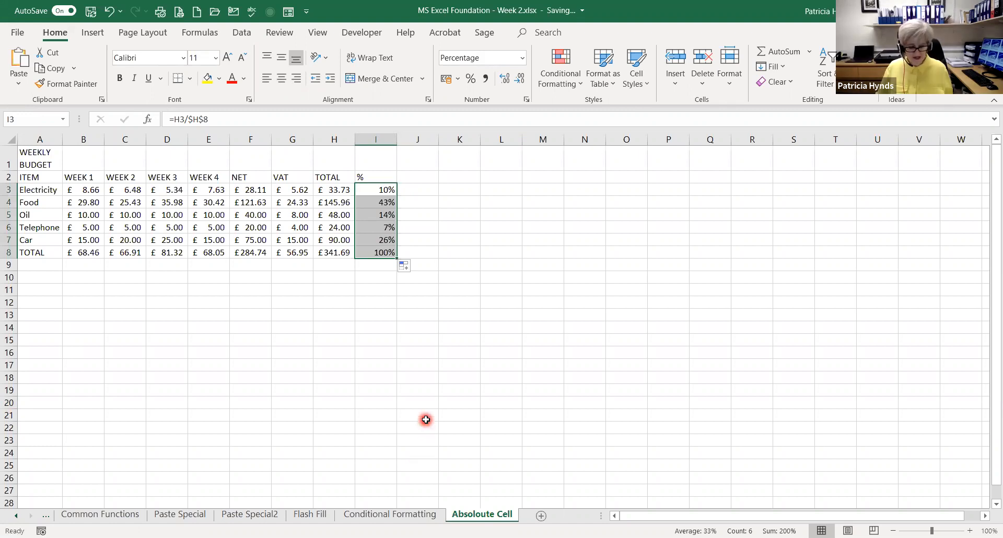
Show the sheet's formulas, examine the absolute divisor references in I3, I6 and I8, and return to displaying values
{"action": "key", "text": "ctrl+grave"}
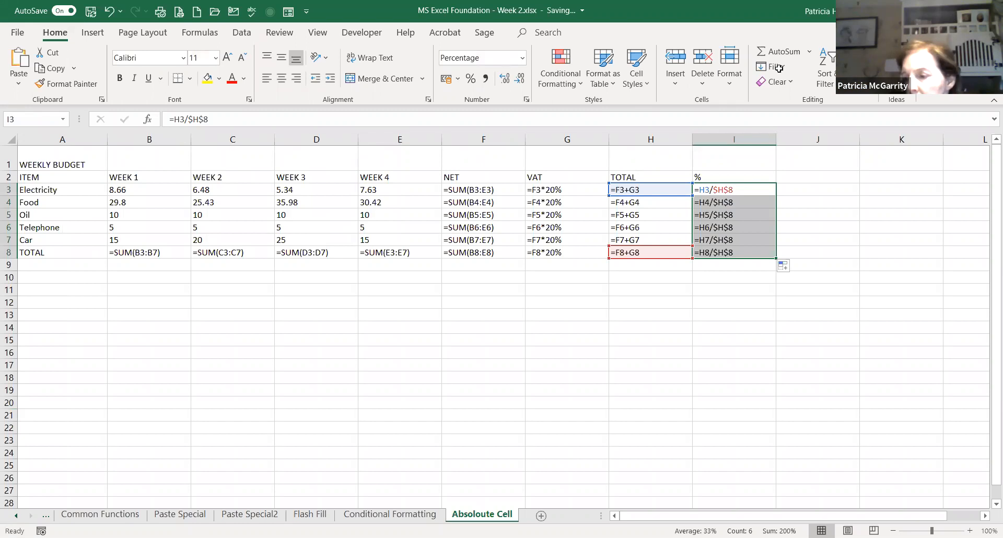
{"action": "left_click", "coordinate": [752, 190]}
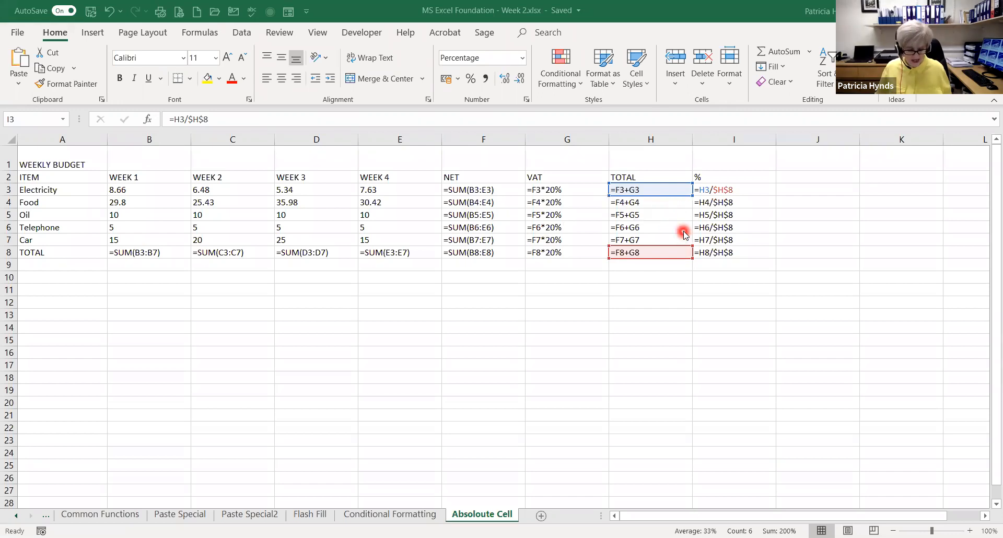
{"action": "left_click", "coordinate": [722, 227]}
{"action": "left_click", "coordinate": [723, 252]}
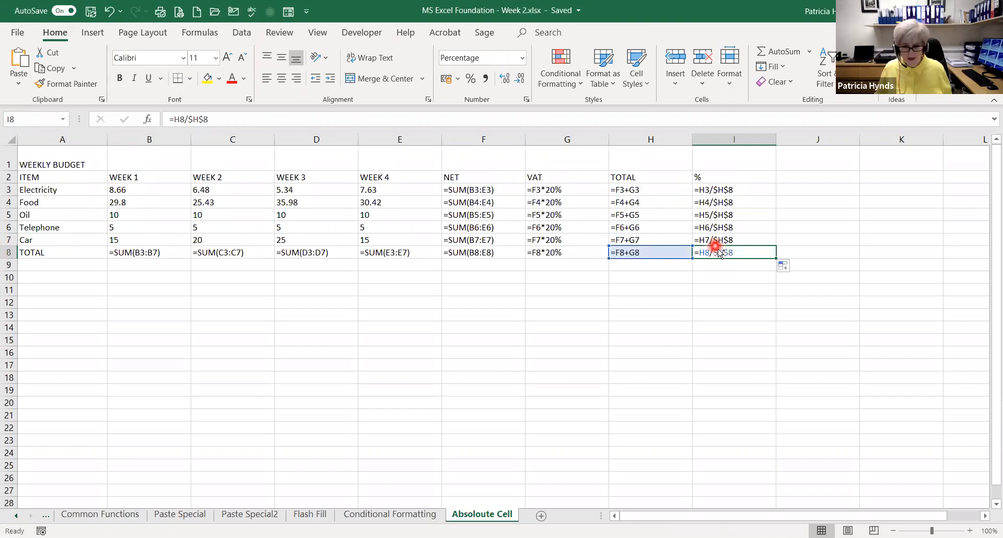
{"action": "key", "text": "ctrl+grave"}
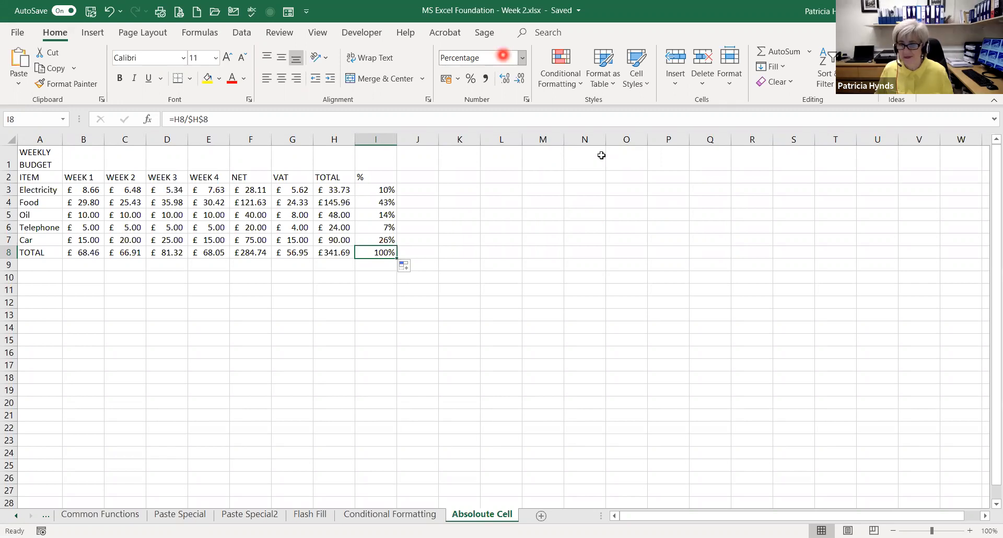
{"action": "left_click", "coordinate": [472, 285]}
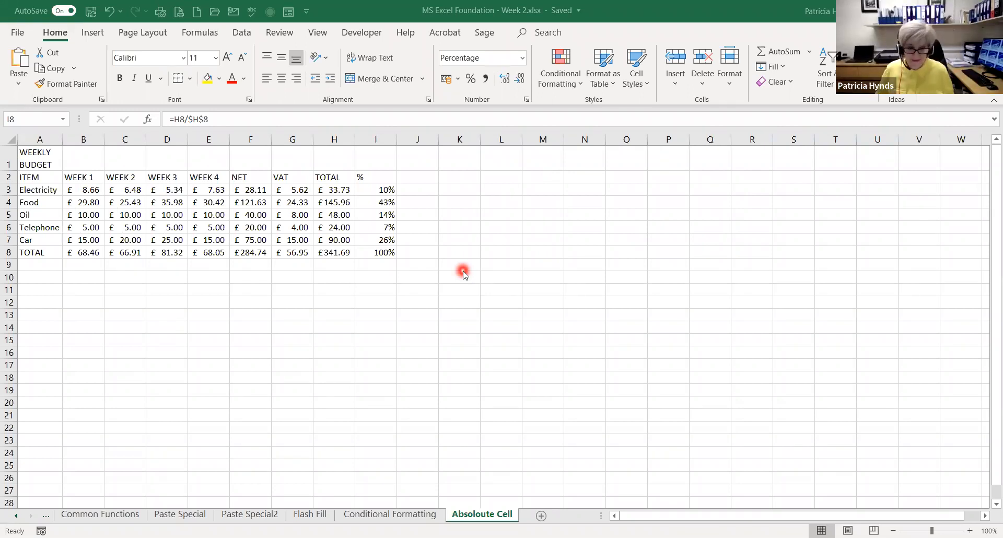
Go to the Flash Fill sheet and clear the filled results in B2:G11, keeping the Names column
{"action": "left_click", "coordinate": [304, 516]}
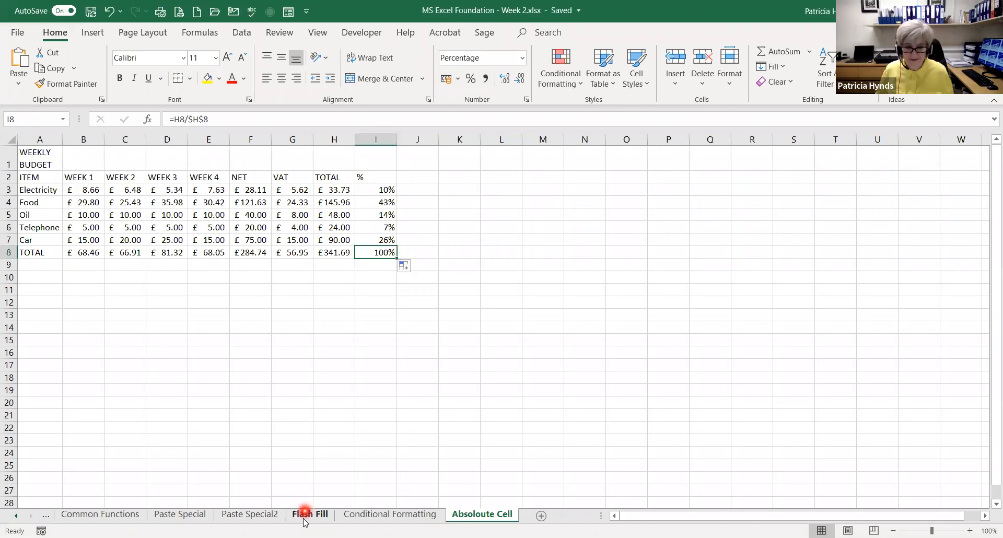
{"action": "left_click", "coordinate": [304, 516]}
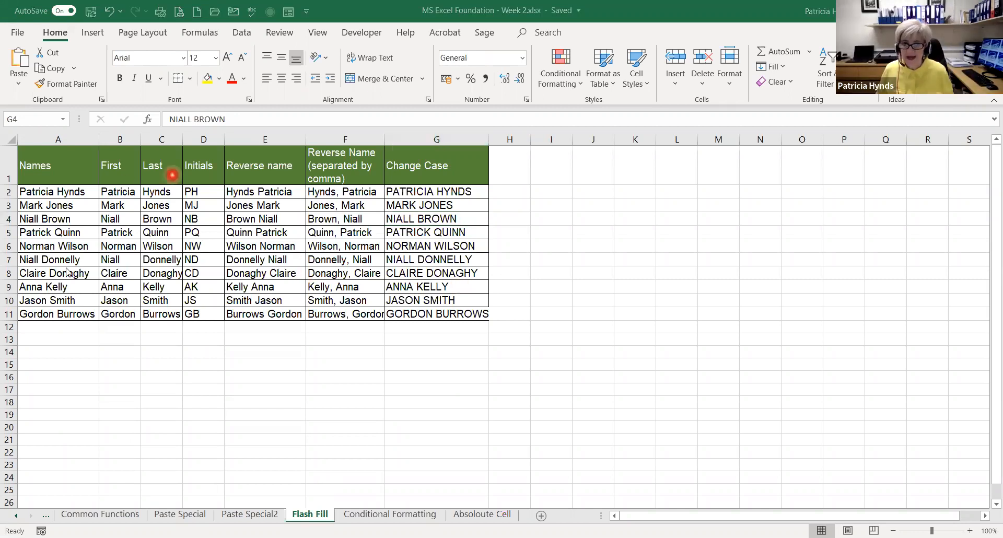
{"action": "left_click", "coordinate": [124, 194]}
{"action": "left_click_drag", "start_coordinate": [135, 194], "coordinate": [415, 320]}
{"action": "key", "text": "Delete"}
Enter the first names of the first two people in B2 and B3 and accept the Flash Fill suggestion for the First column
{"action": "left_click", "coordinate": [134, 192]}
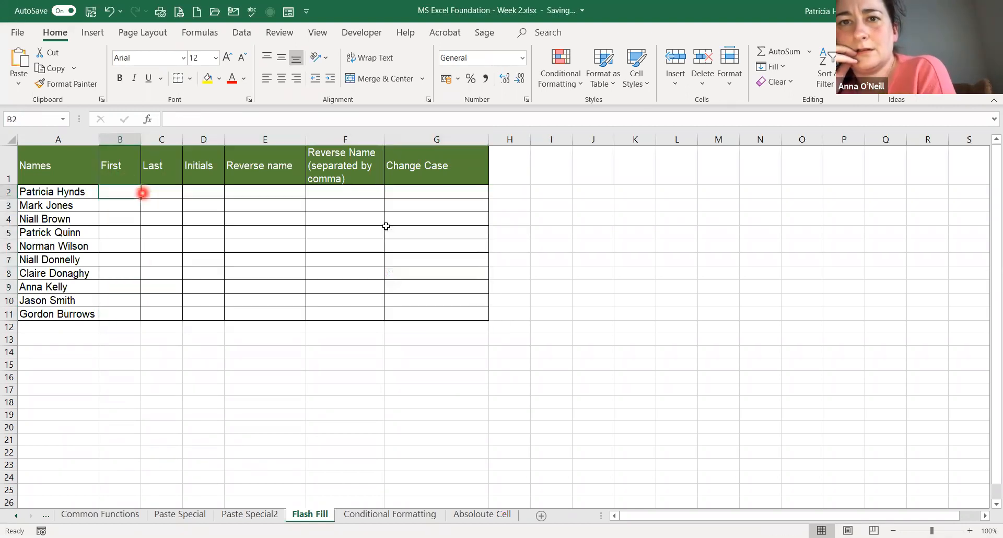
{"action": "type", "text": "P"}
{"action": "type", "text": "cia"}
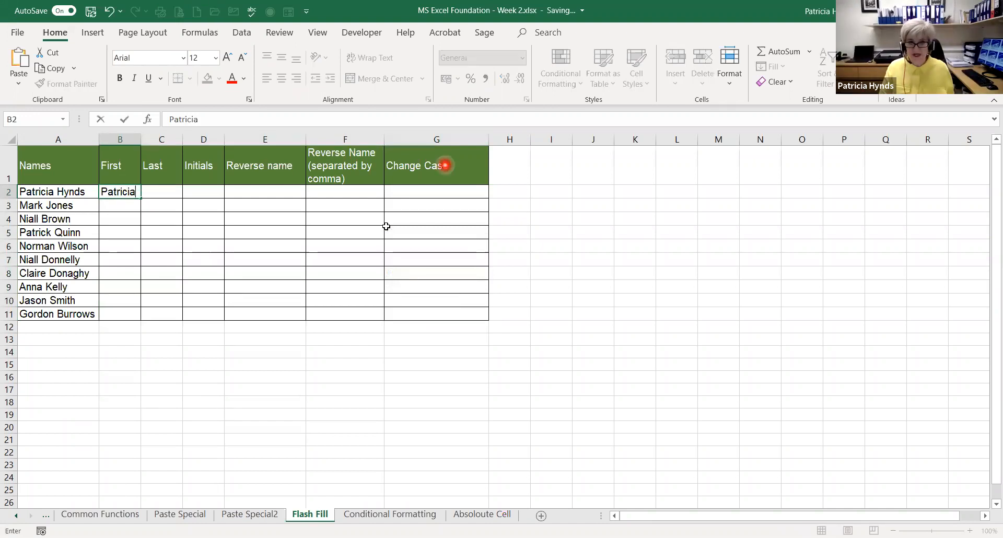
{"action": "key", "text": "Return"}
{"action": "type", "text": "Mark"}
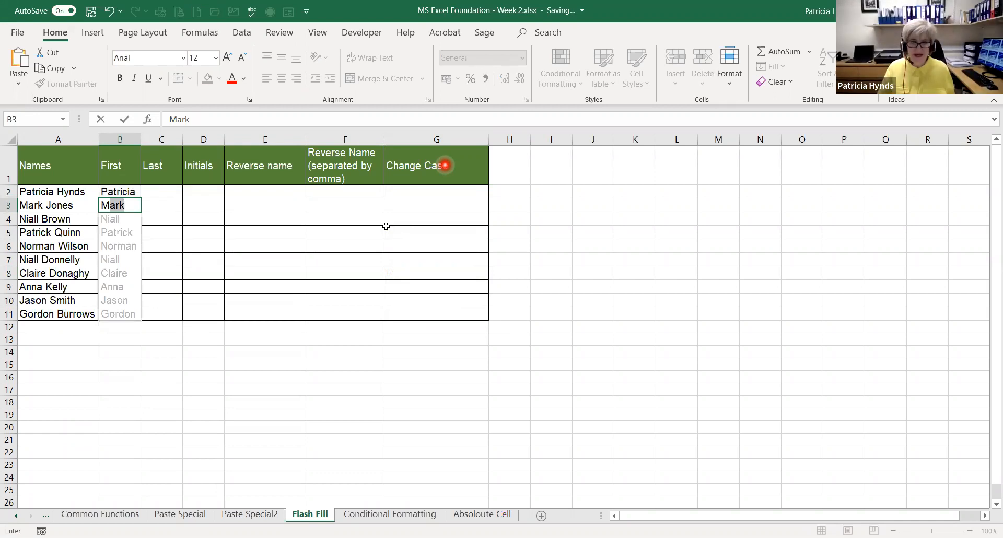
{"action": "key", "text": "Return"}
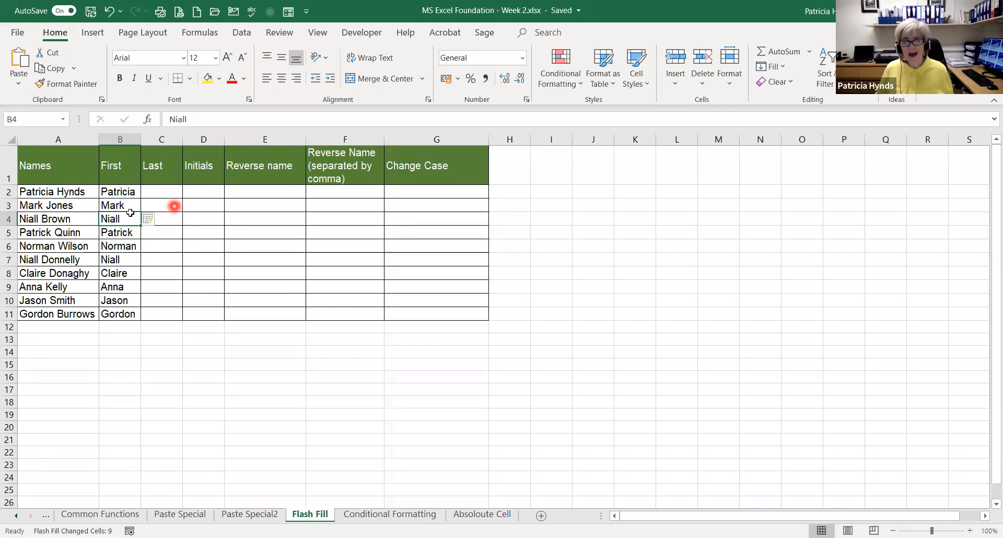
Clear the First column entries in B2:B11 and enter only the first two people's first names in B2 and B3
{"action": "left_click_drag", "start_coordinate": [113, 191], "coordinate": [125, 319]}
{"action": "key", "text": "Delete"}
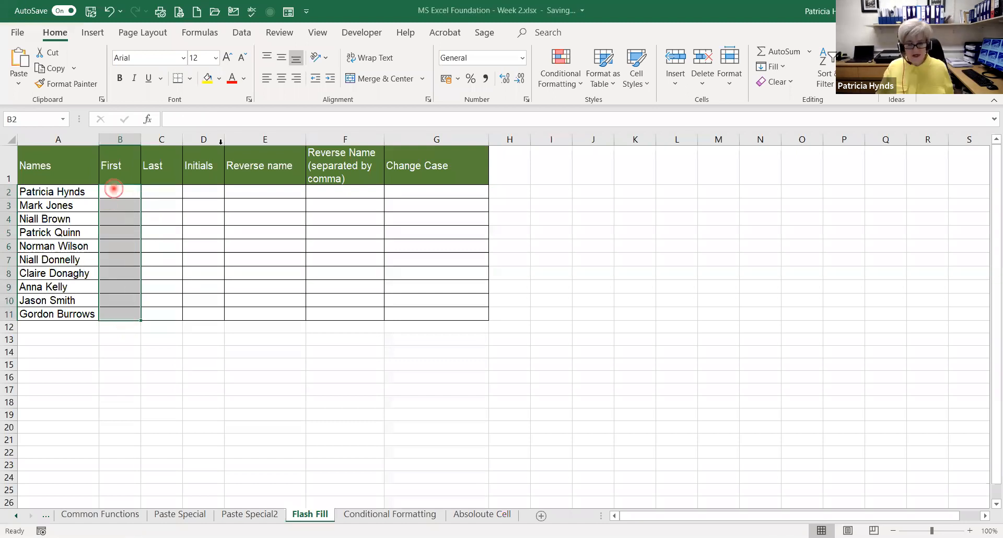
{"action": "left_click", "coordinate": [110, 191]}
{"action": "type", "text": "Patricia"}
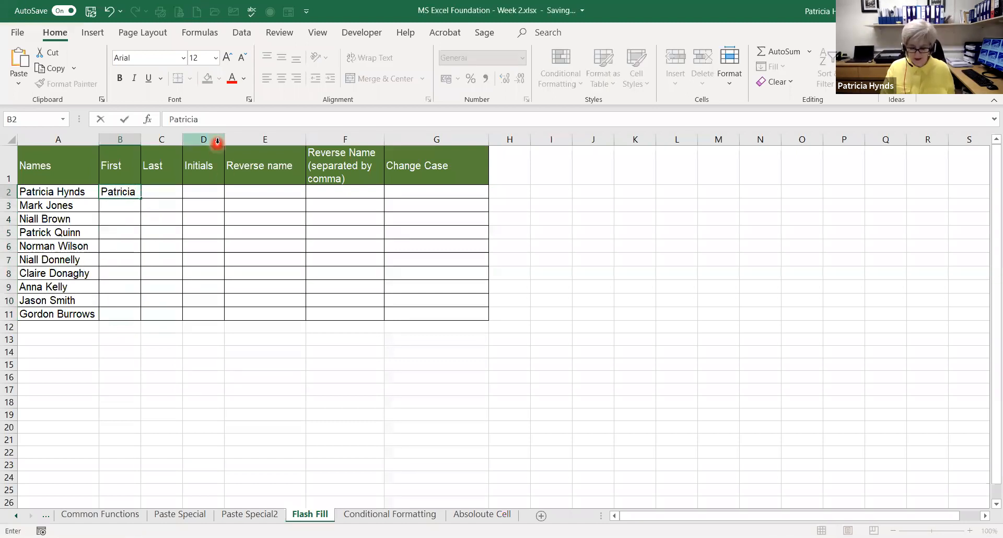
{"action": "key", "text": "Return"}
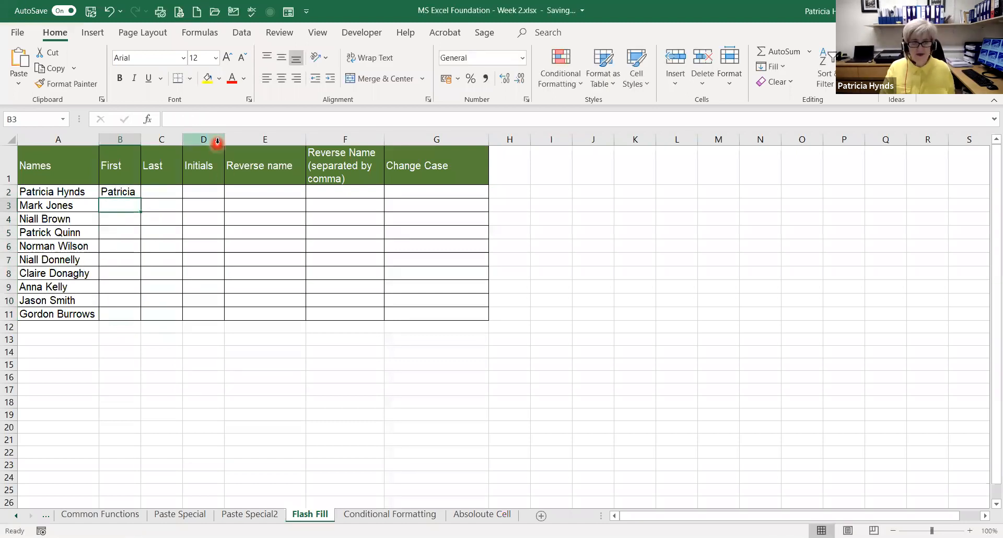
{"action": "type", "text": "Mark"}
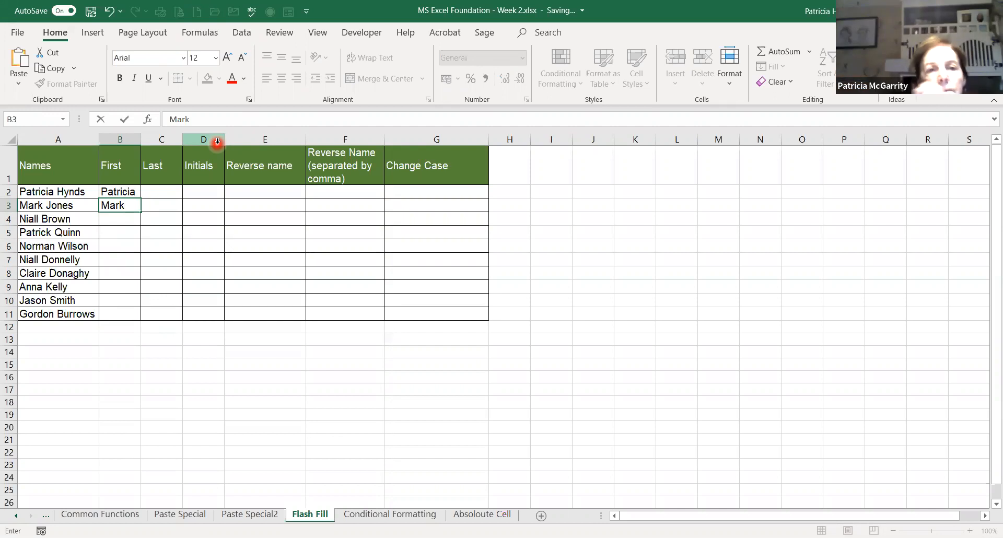
{"action": "key", "text": "Return"}
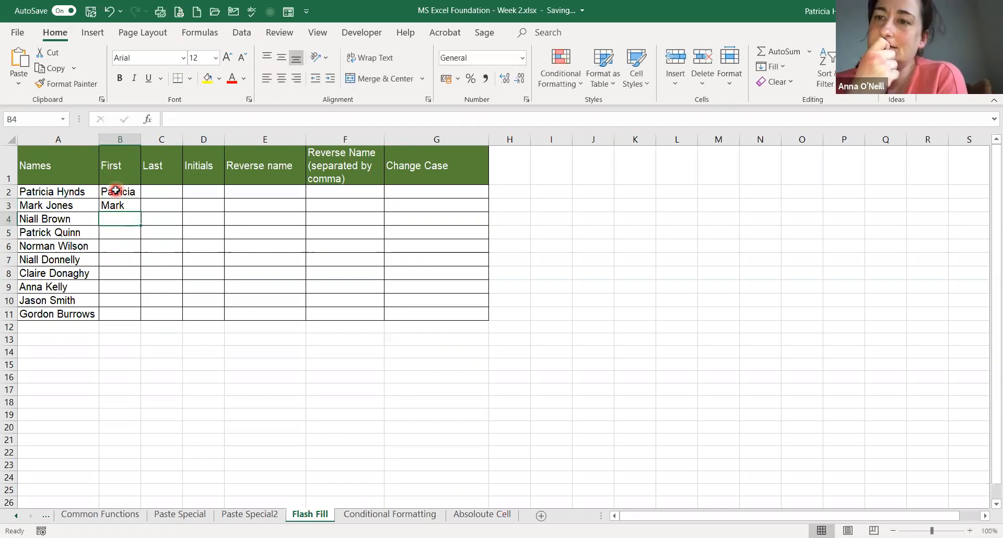
Flash Fill the rest of the First column across B2:B11 from the two example first names
{"action": "left_click_drag", "start_coordinate": [115, 190], "coordinate": [114, 313]}
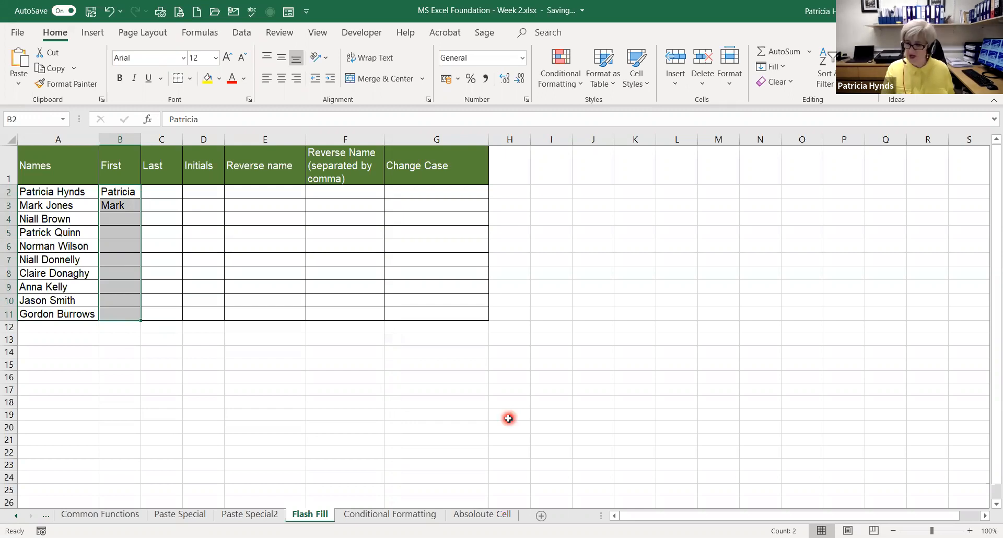
{"action": "key", "text": "ctrl+q"}
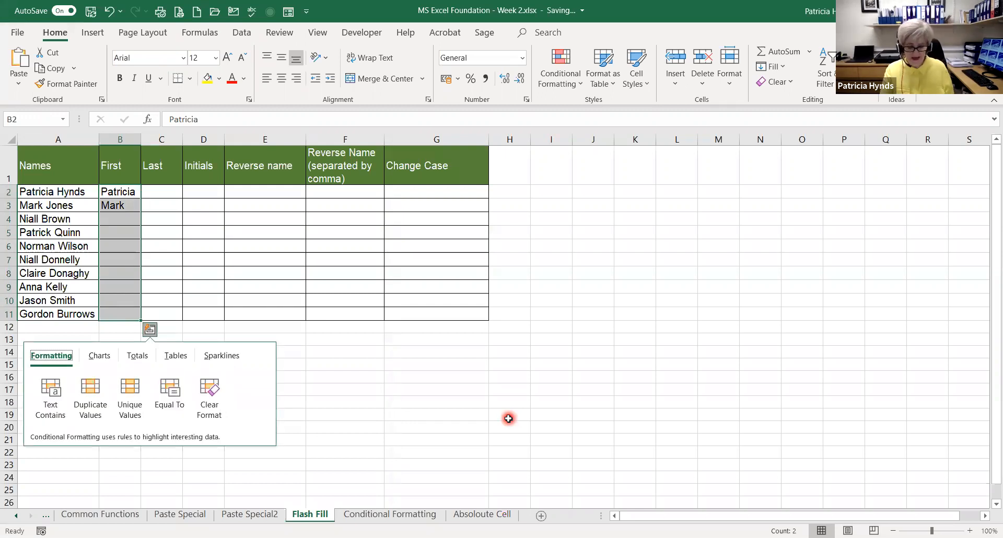
{"action": "key", "text": "Escape"}
{"action": "key", "text": "ctrl+e"}
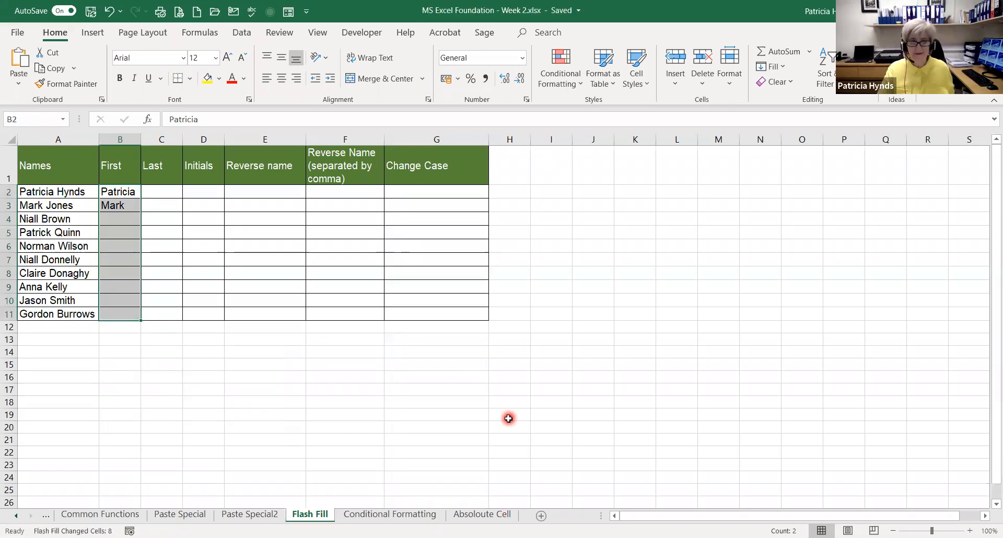